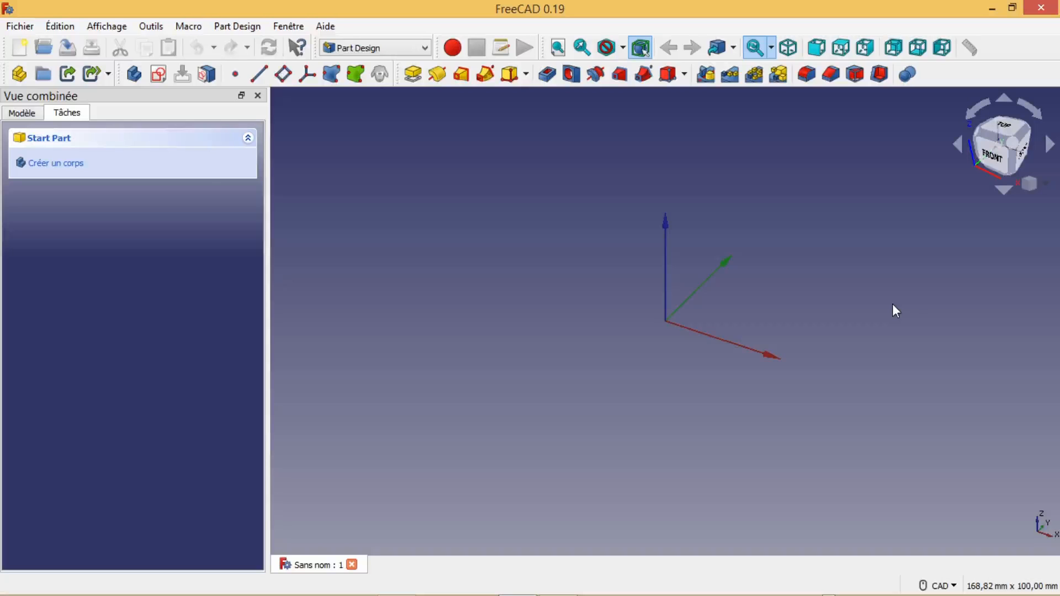
Create a new empty document and switch to the Part workbench.
key("alt+Tab")
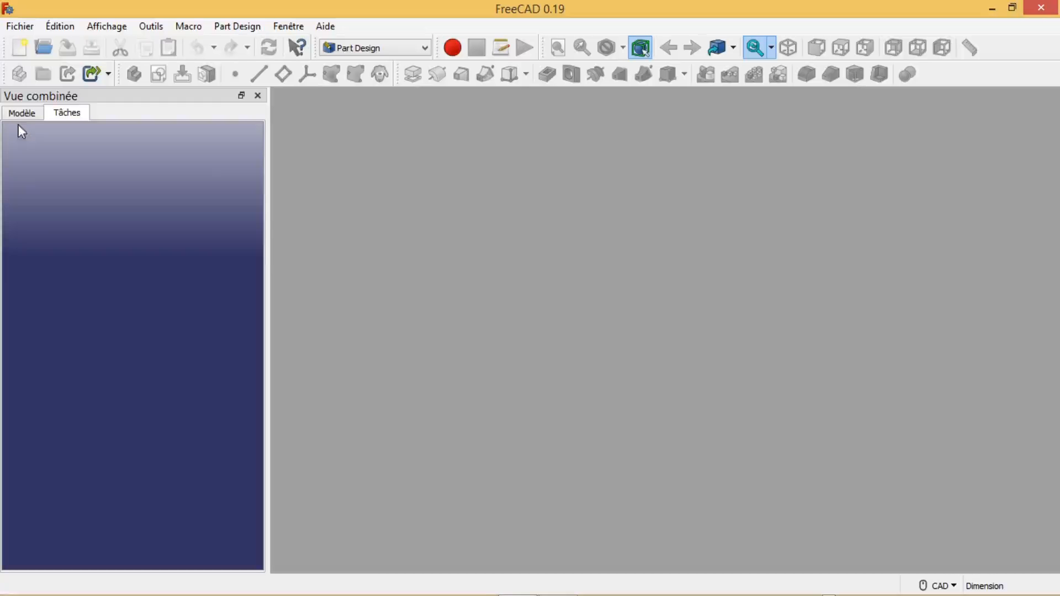
left_click(21, 28)
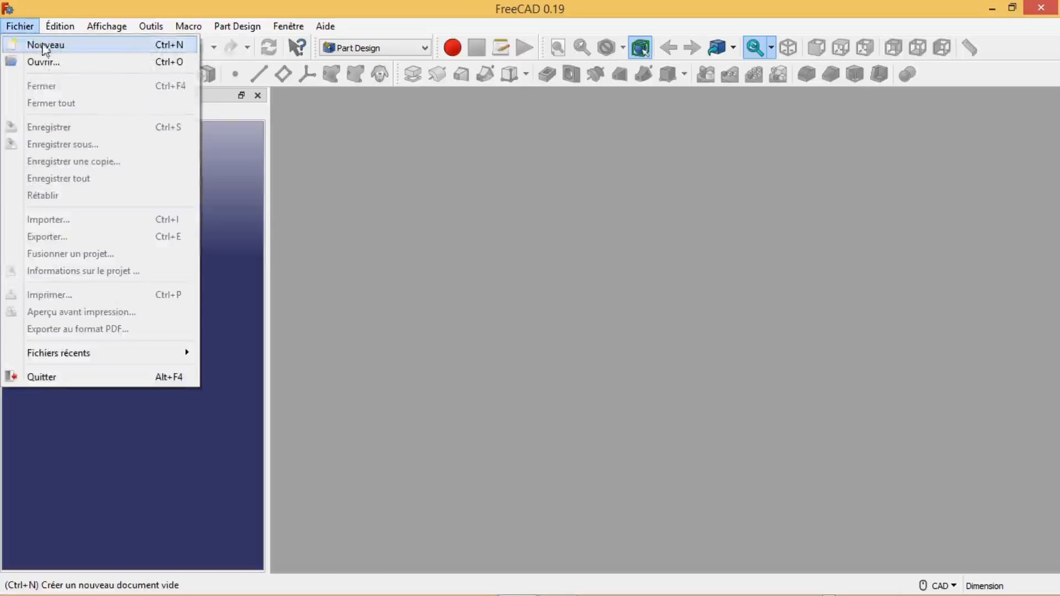
left_click(41, 44)
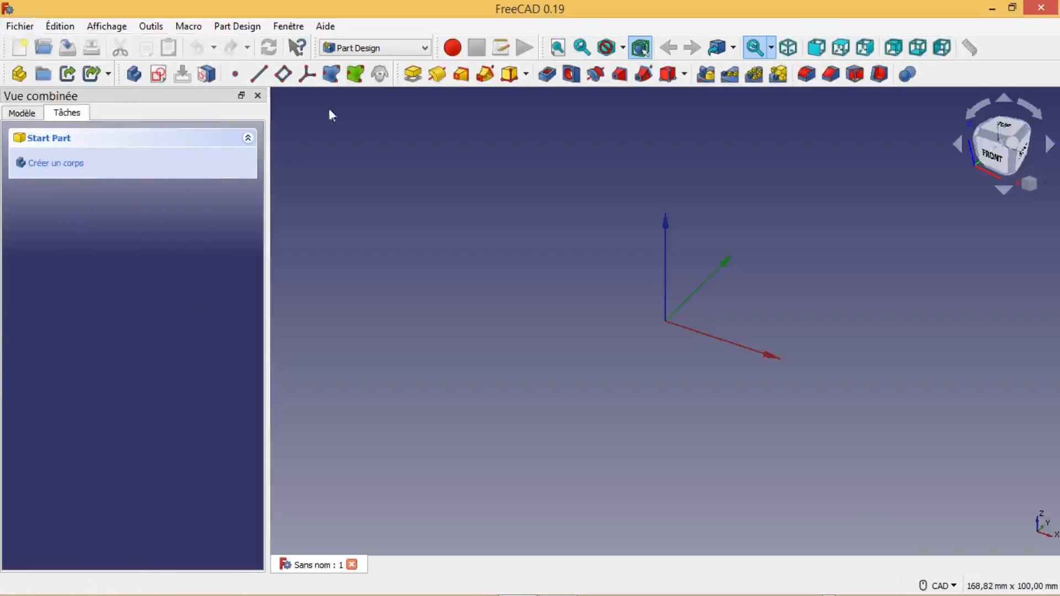
left_click(424, 49)
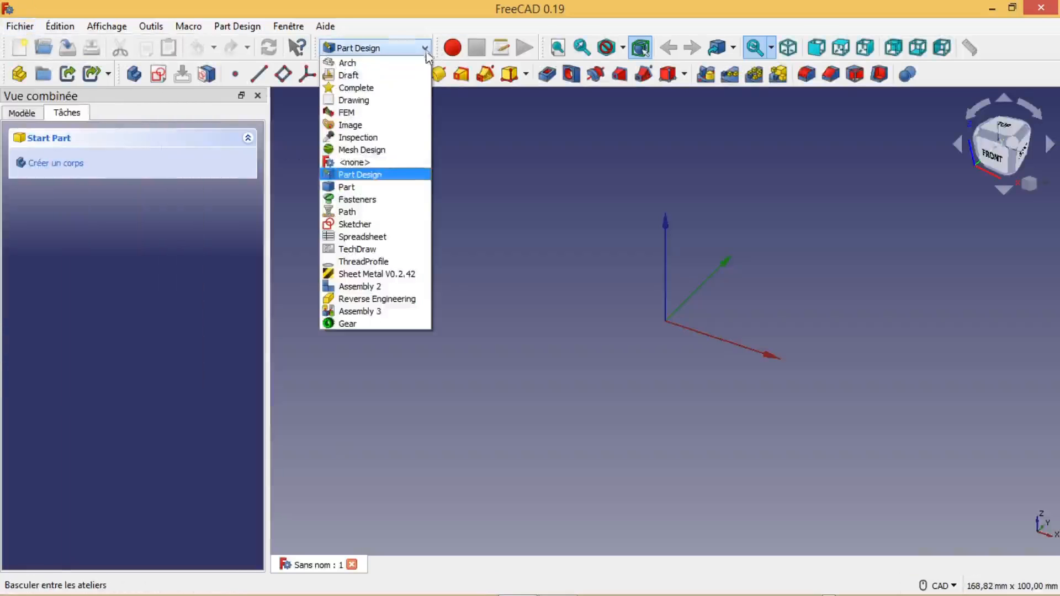
left_click(365, 184)
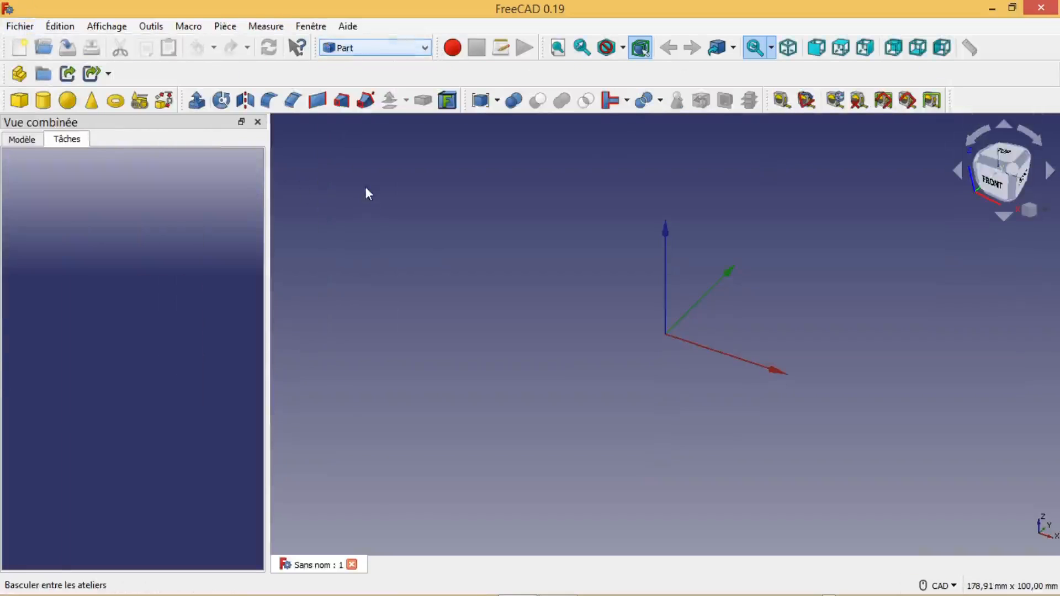
Add a cylinder primitive and set its radius to 40 mm.
left_click(43, 100)
left_click(30, 141)
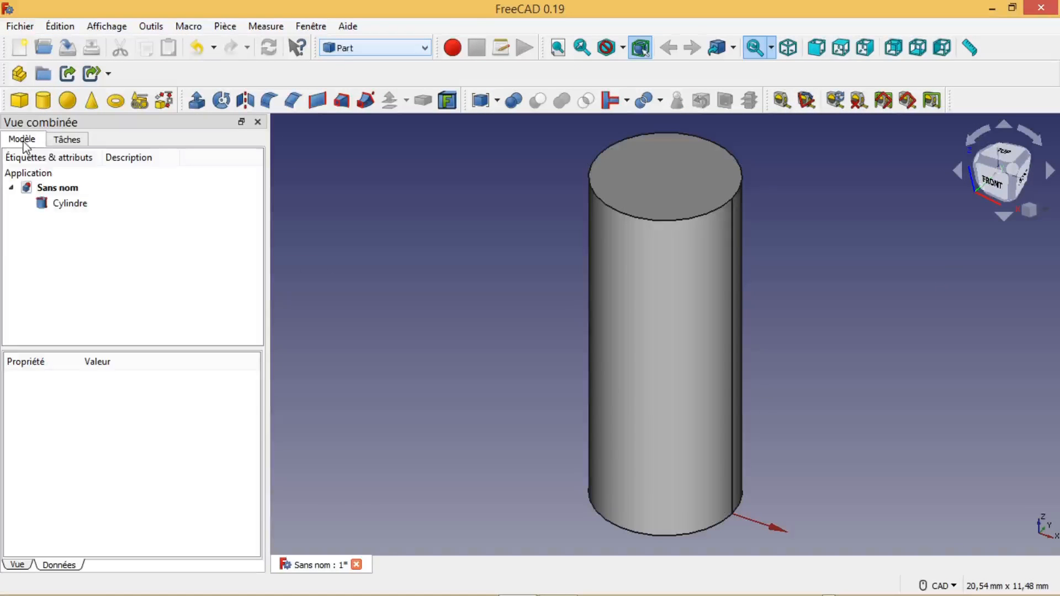
left_click(71, 203)
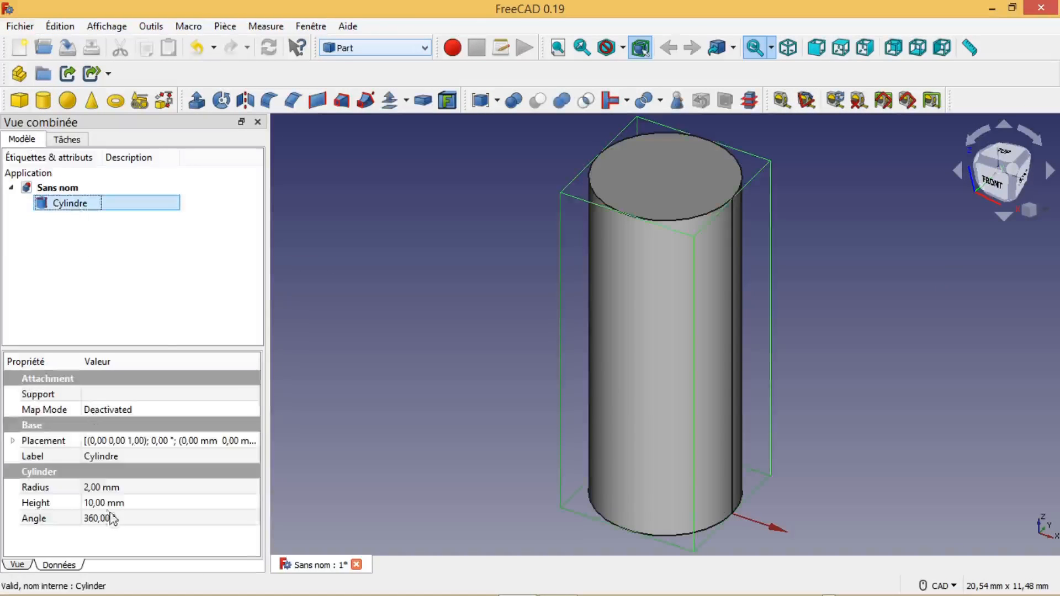
left_click(88, 487)
left_click_drag(89, 486, 77, 486)
type("4")
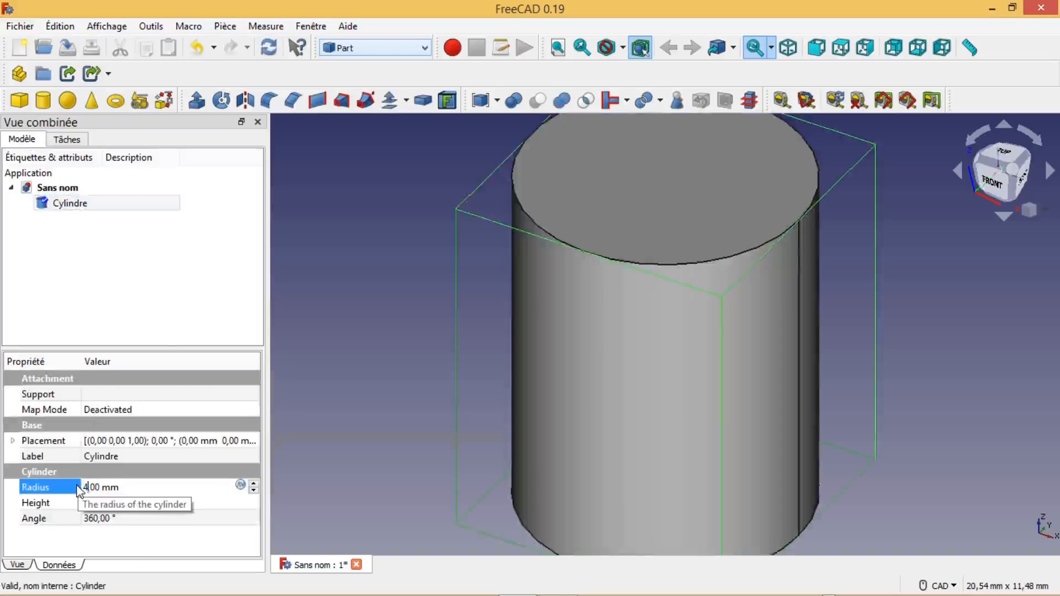
type("0")
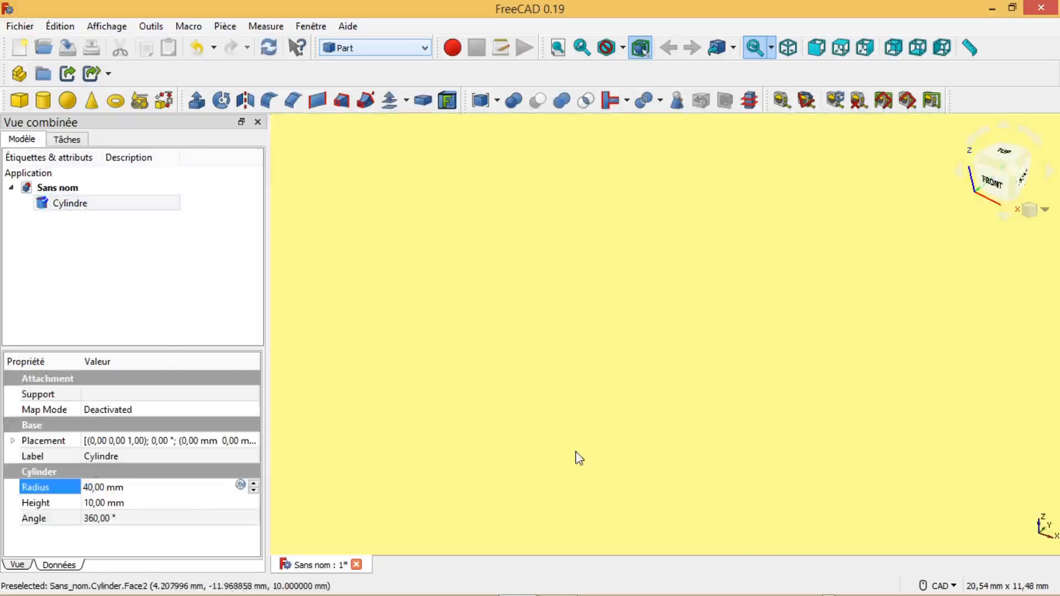
Rotate the cylinder 90° about the Y axis and translate it 3 mm along X through its placement.
scroll(578, 458, "down", 5)
middle_click_drag(788, 469, 794, 331)
middle_click_drag(584, 464, 666, 430)
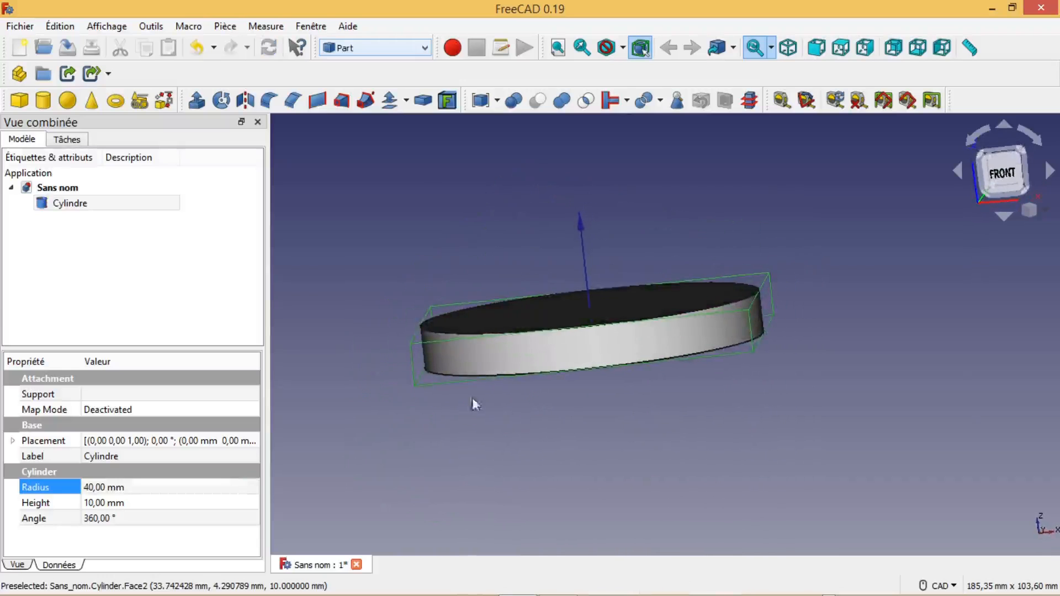
left_click(1002, 172)
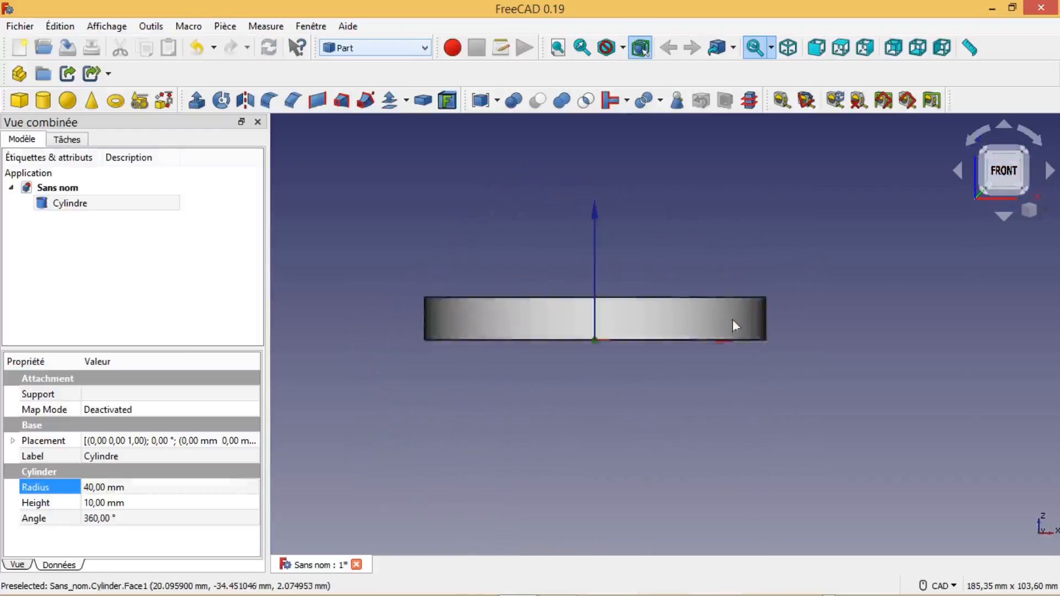
left_click(66, 211)
left_click(150, 442)
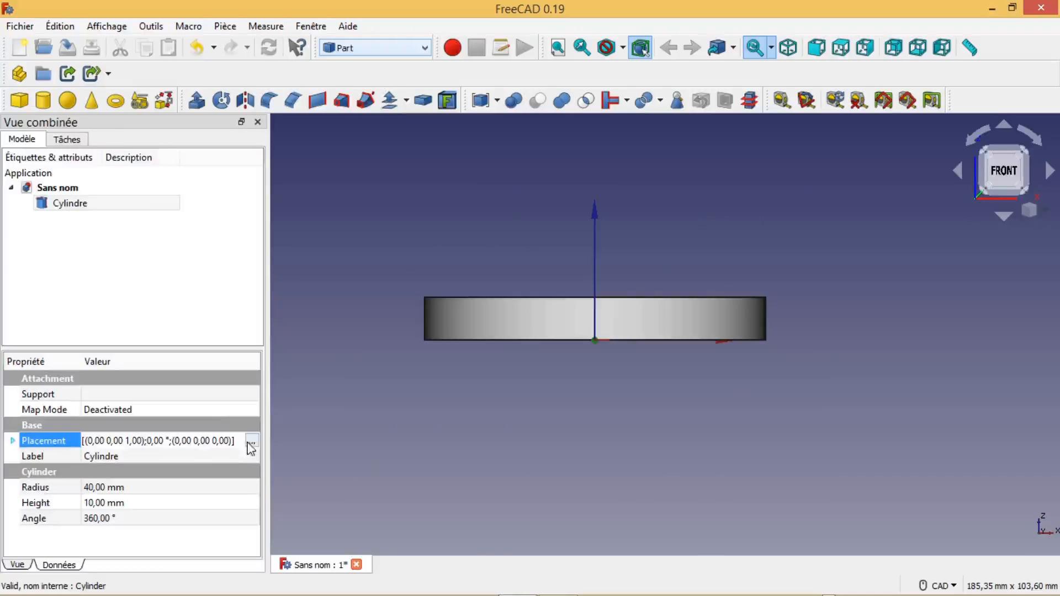
left_click(251, 441)
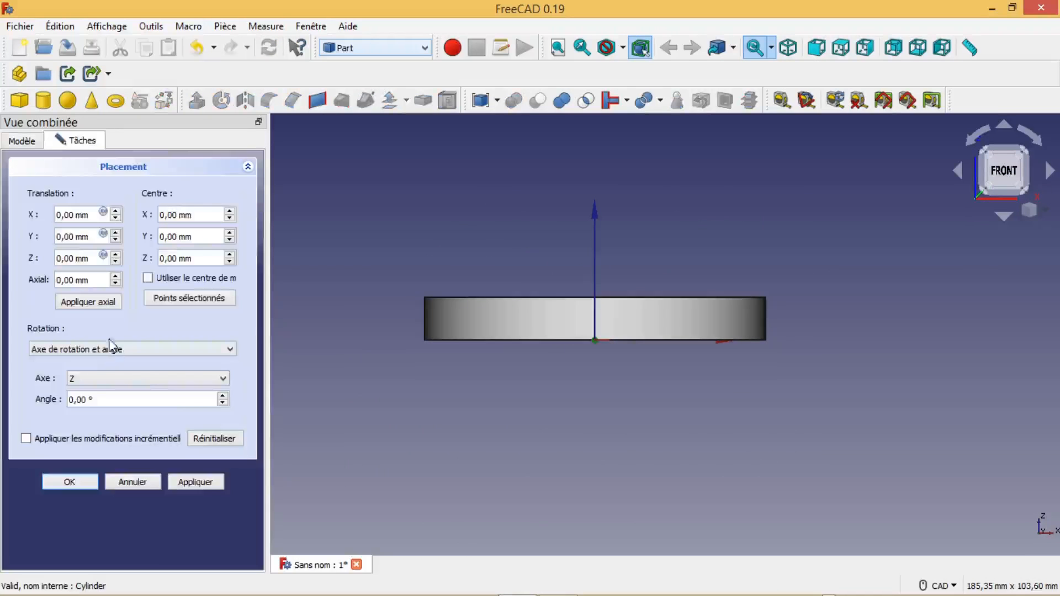
left_click(86, 380)
left_click(75, 399)
left_click(71, 400)
type("9")
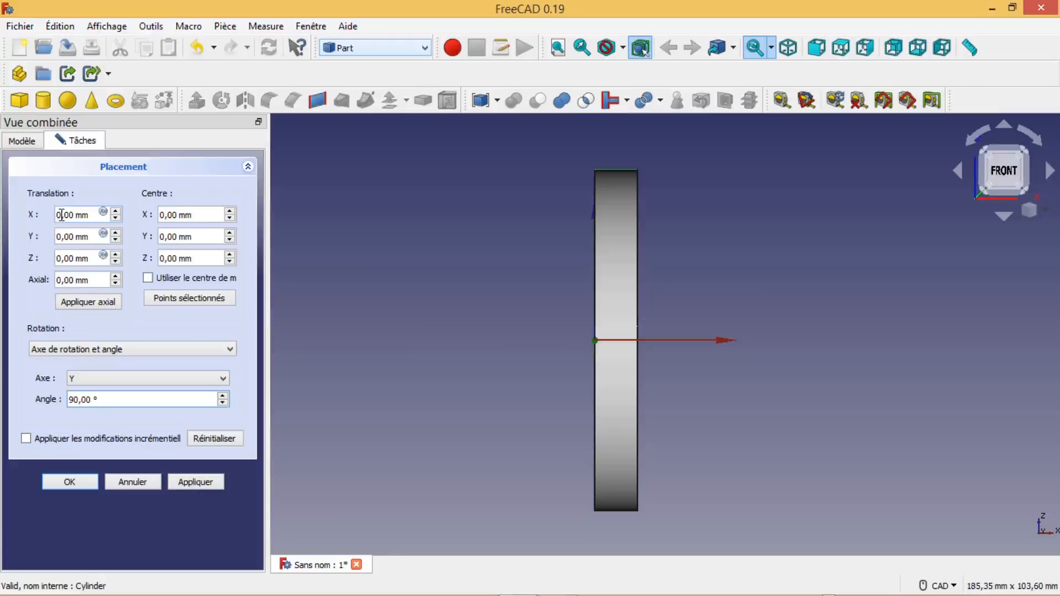
type("3")
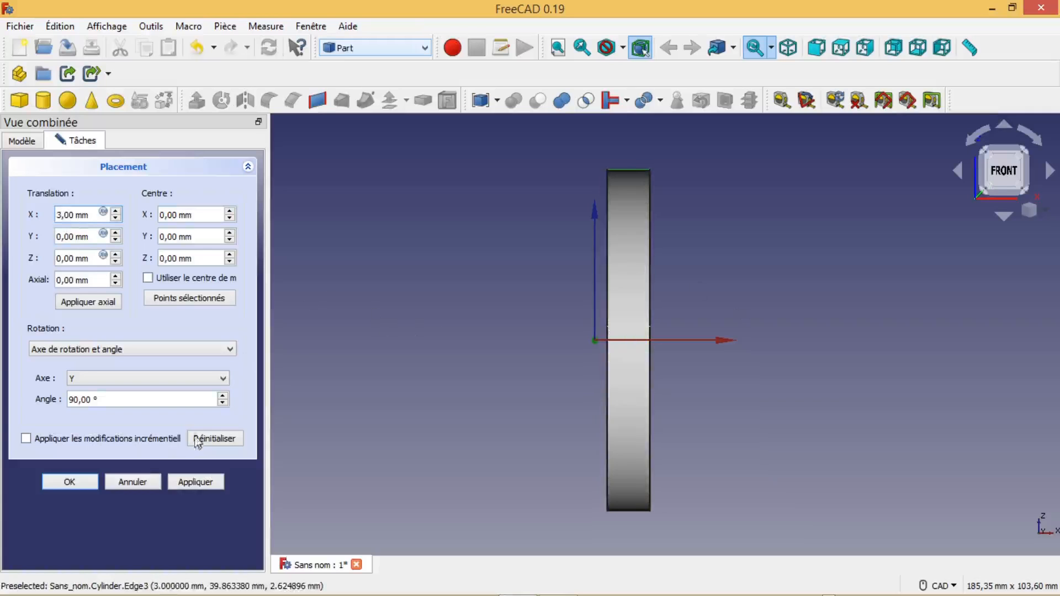
left_click(66, 482)
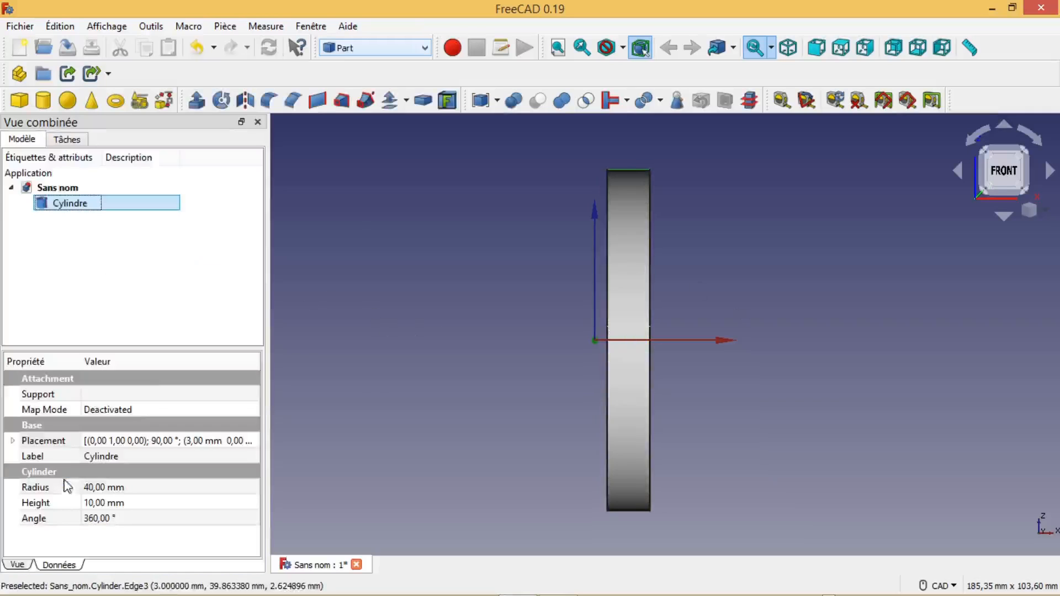
left_click(115, 285)
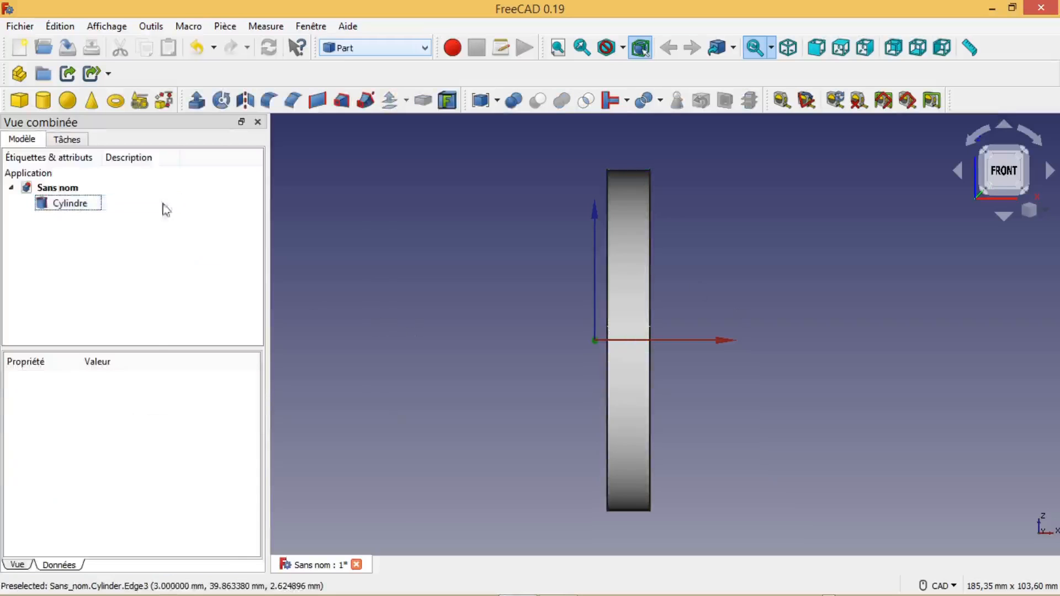
Add a second cylinder primitive and set its radius to 40 mm.
left_click(43, 100)
left_click(77, 218)
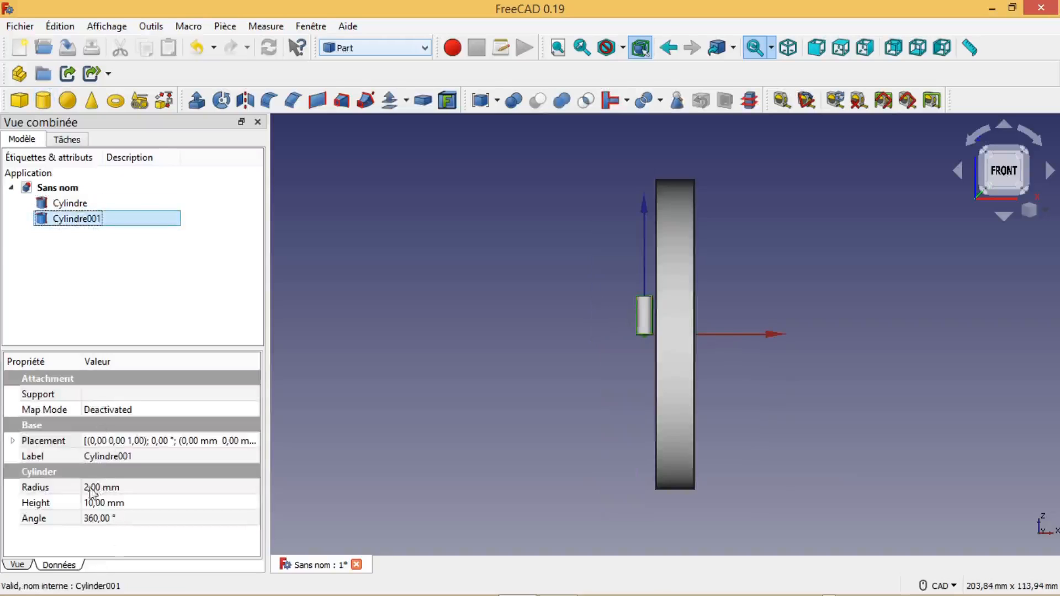
left_click(87, 486)
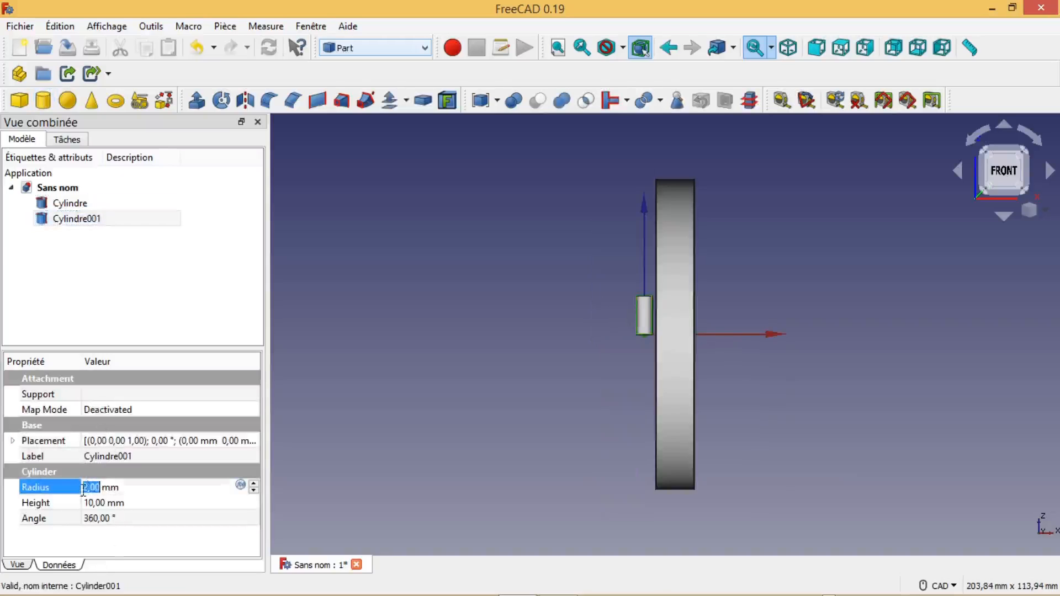
left_click_drag(88, 487, 80, 489)
type("40")
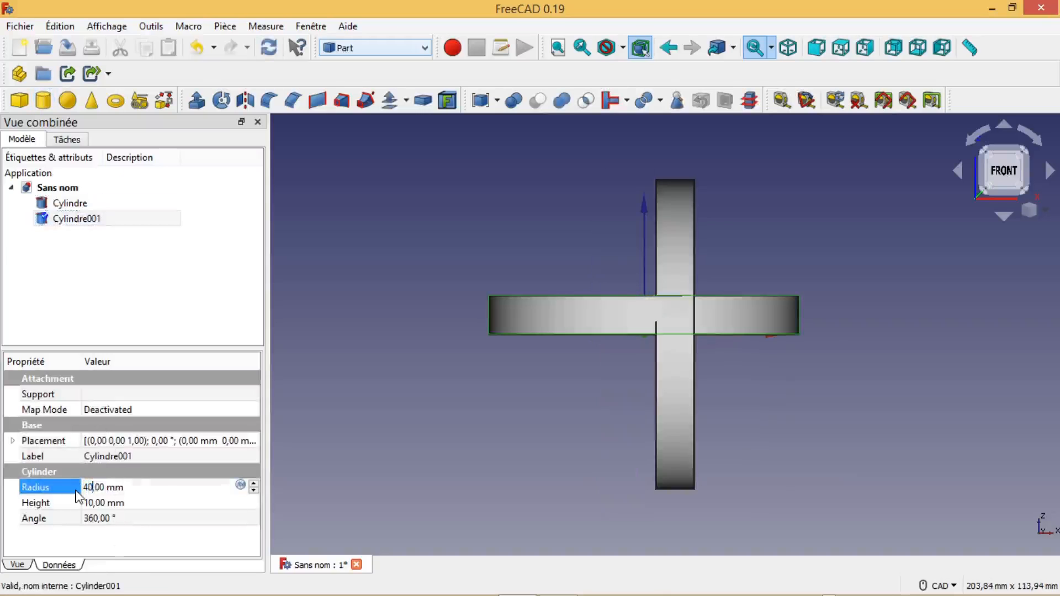
left_click(104, 505)
Rotate the second cylinder 90° about the Y axis and translate it -13 mm along X through its placement.
left_click(176, 441)
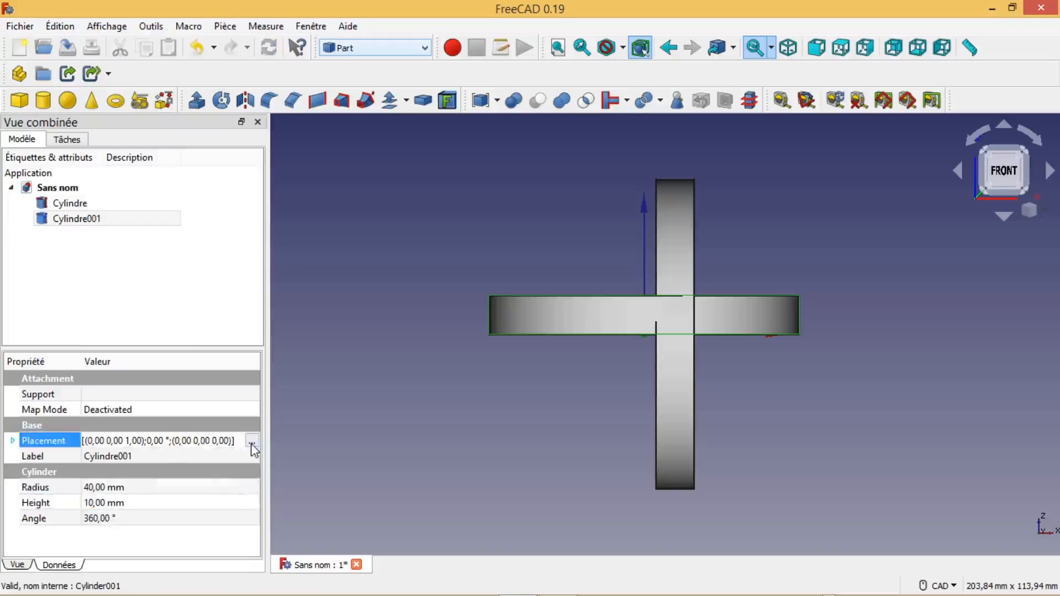
left_click(252, 441)
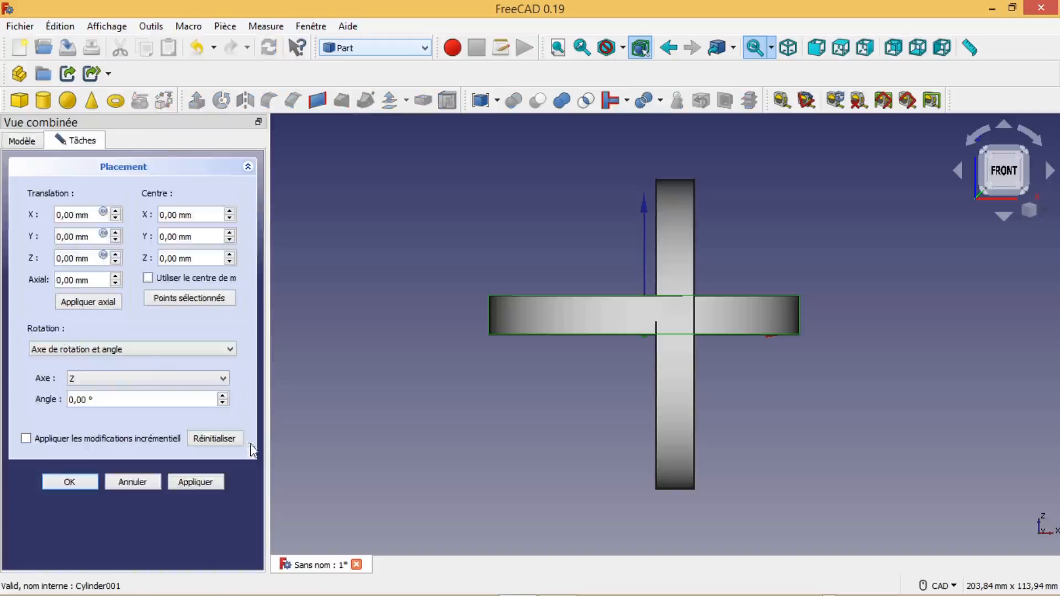
left_click(90, 380)
left_click(74, 399)
type("9")
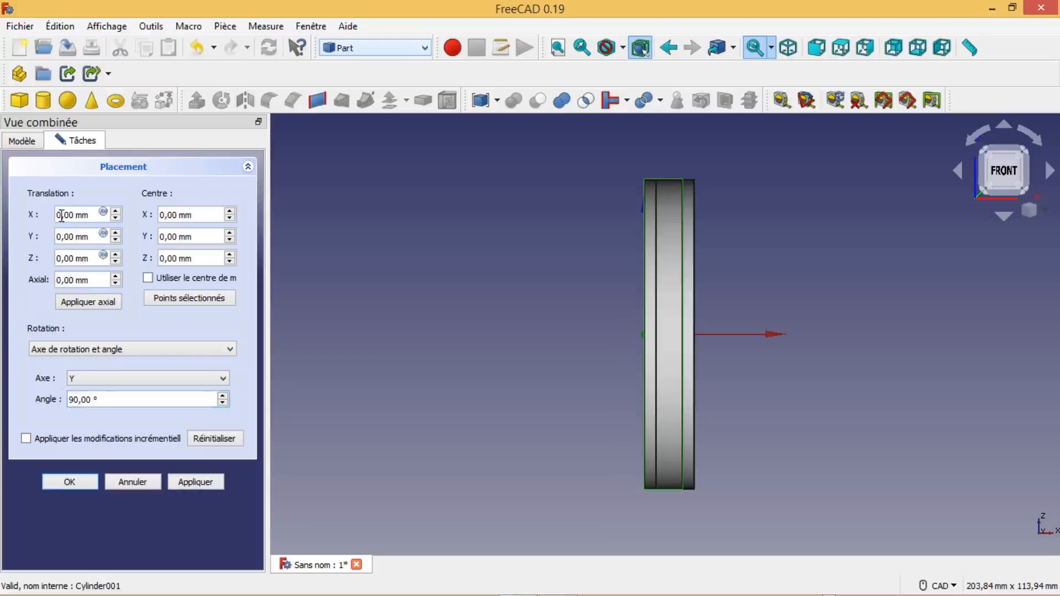
type("-13")
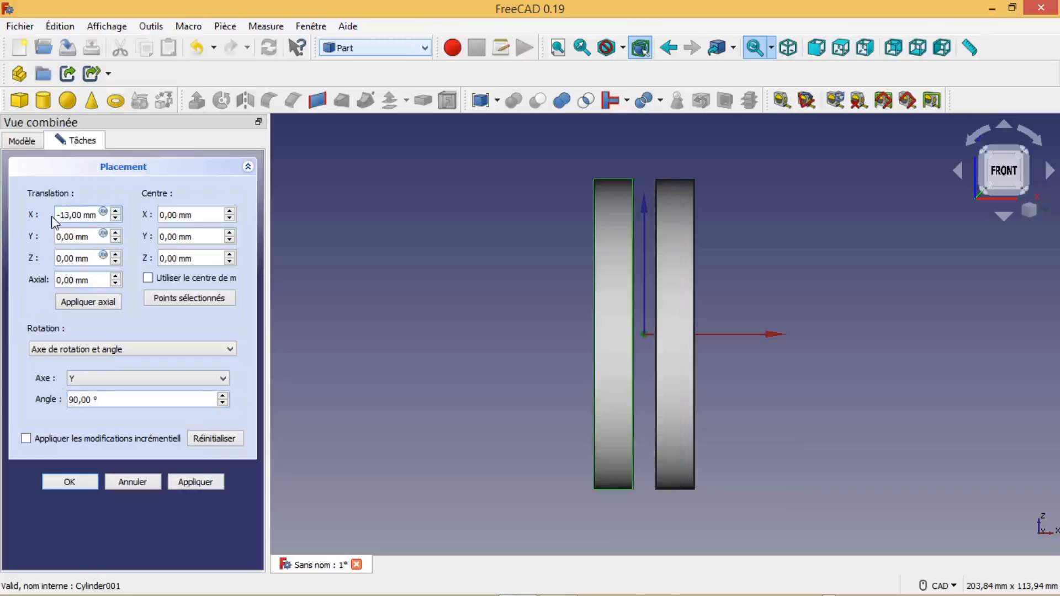
left_click(68, 481)
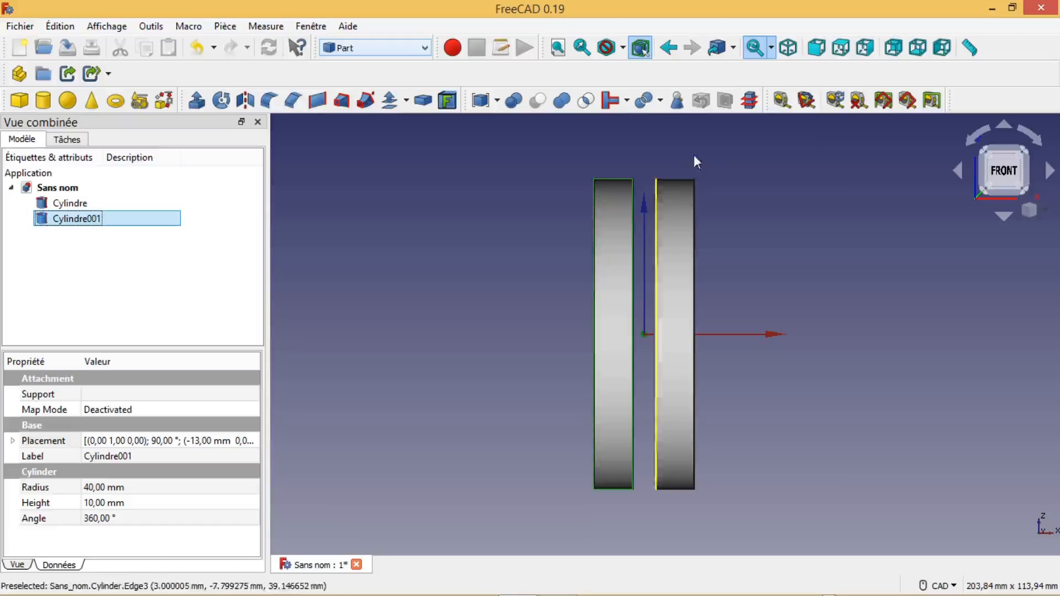
Measure the gap between the facing edges of the two upright discs and delete the measurement.
left_click(970, 48)
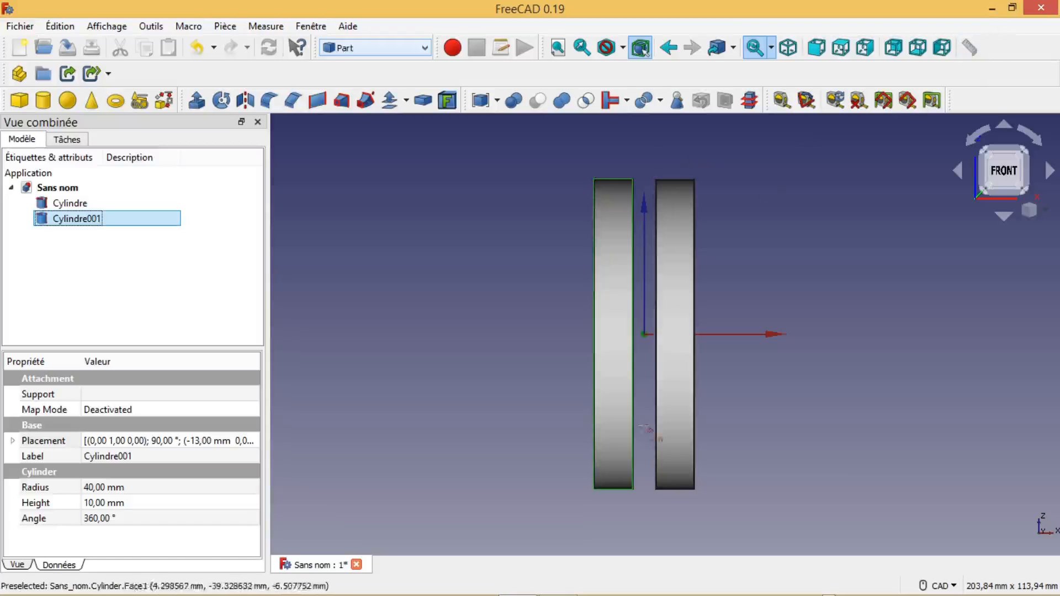
left_click(633, 362)
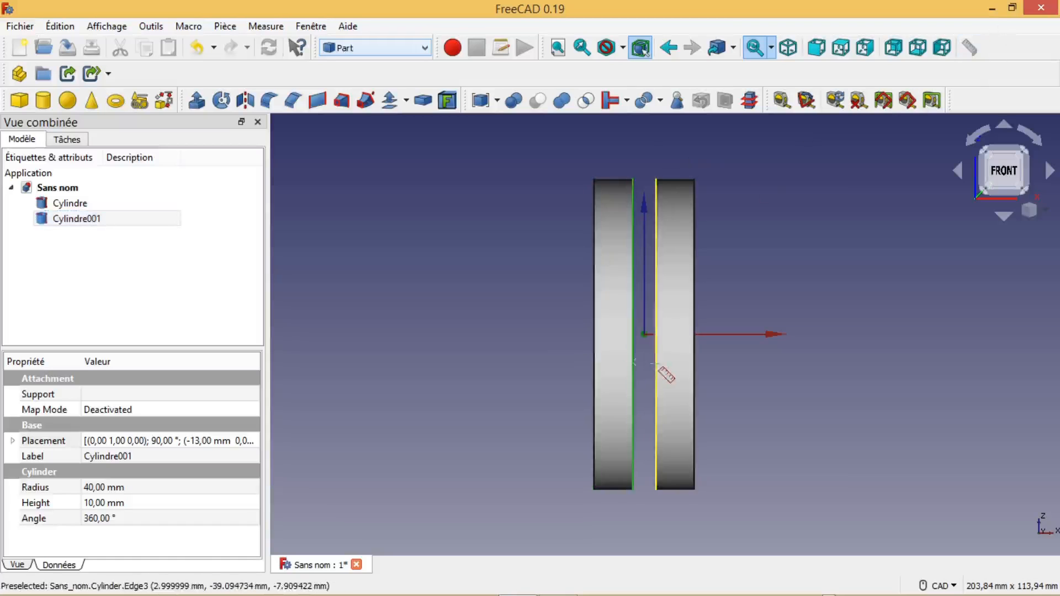
left_click(656, 366)
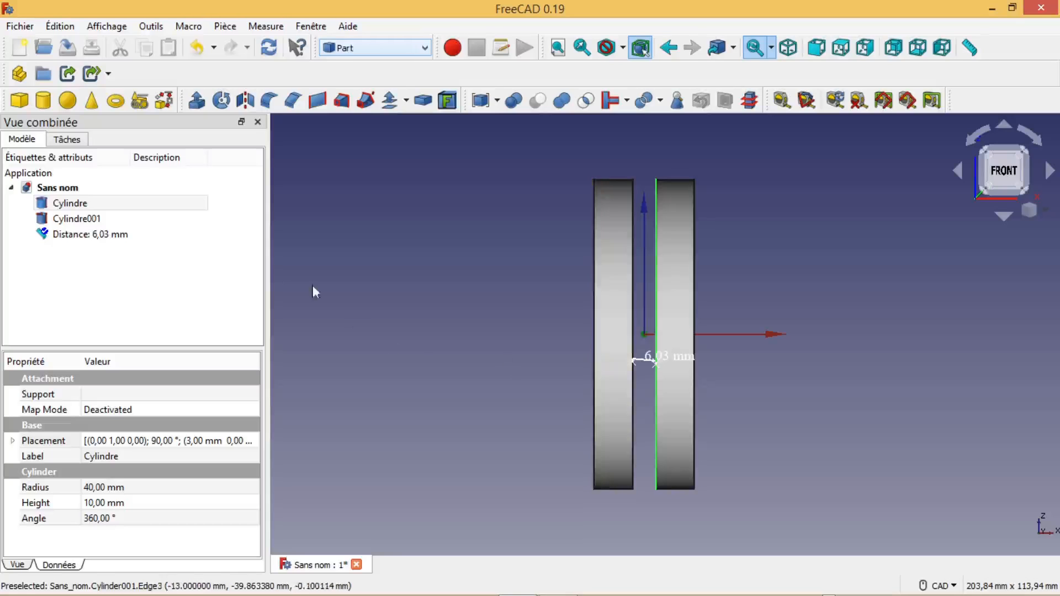
left_click(87, 236)
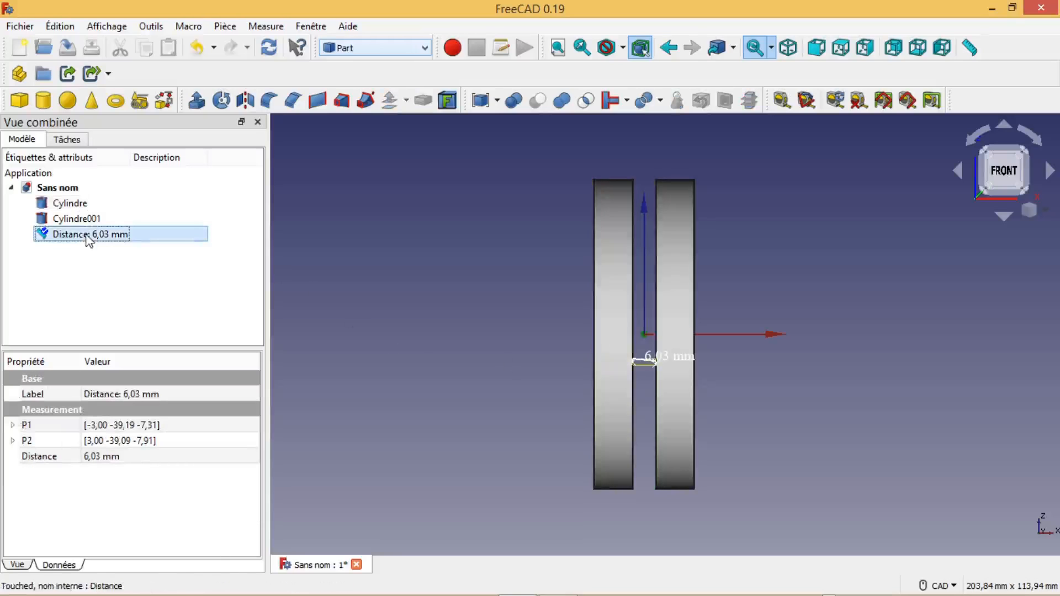
key("Delete")
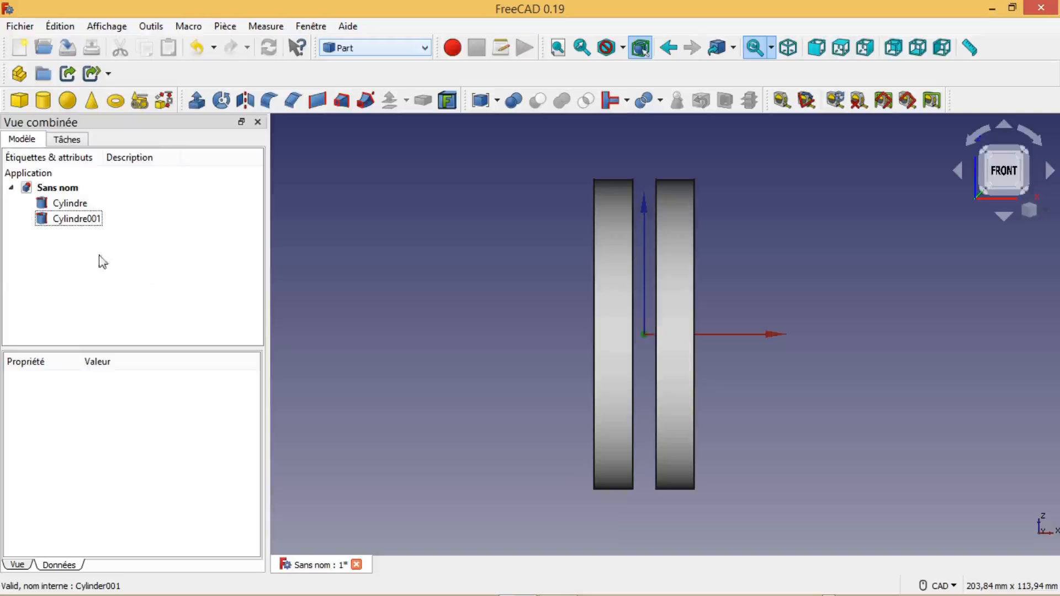
Add a third cylinder primitive, set its radius to 40 mm and keep it selected.
left_click(43, 100)
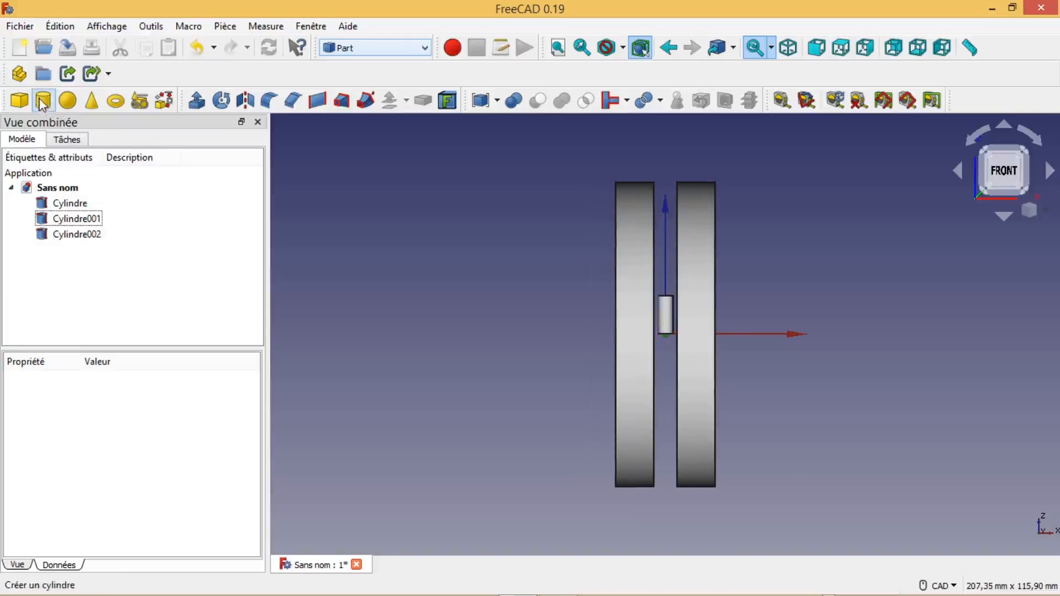
left_click(84, 237)
left_click(89, 488)
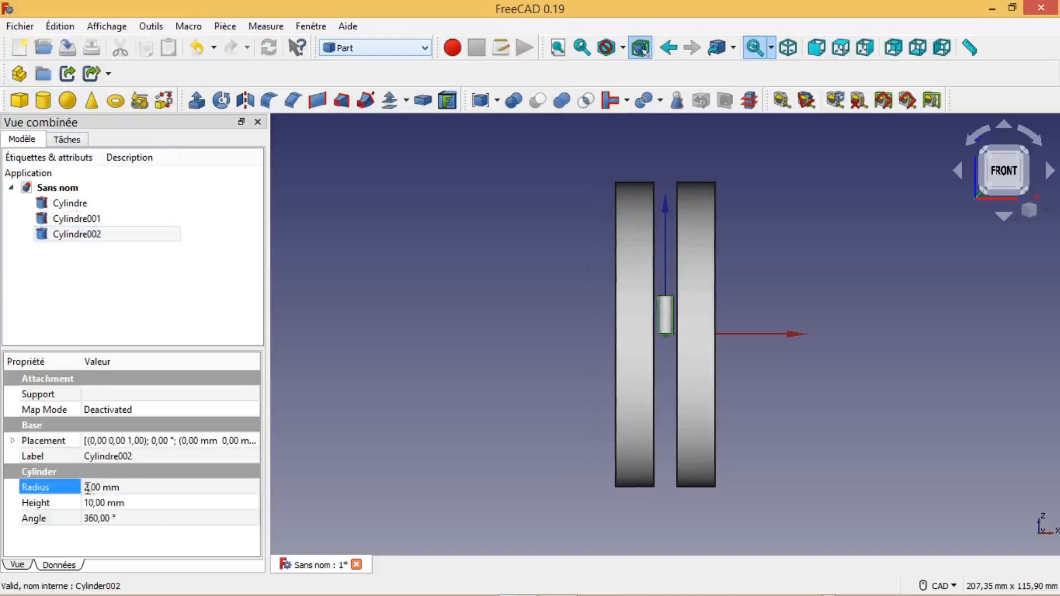
left_click_drag(88, 488, 65, 492)
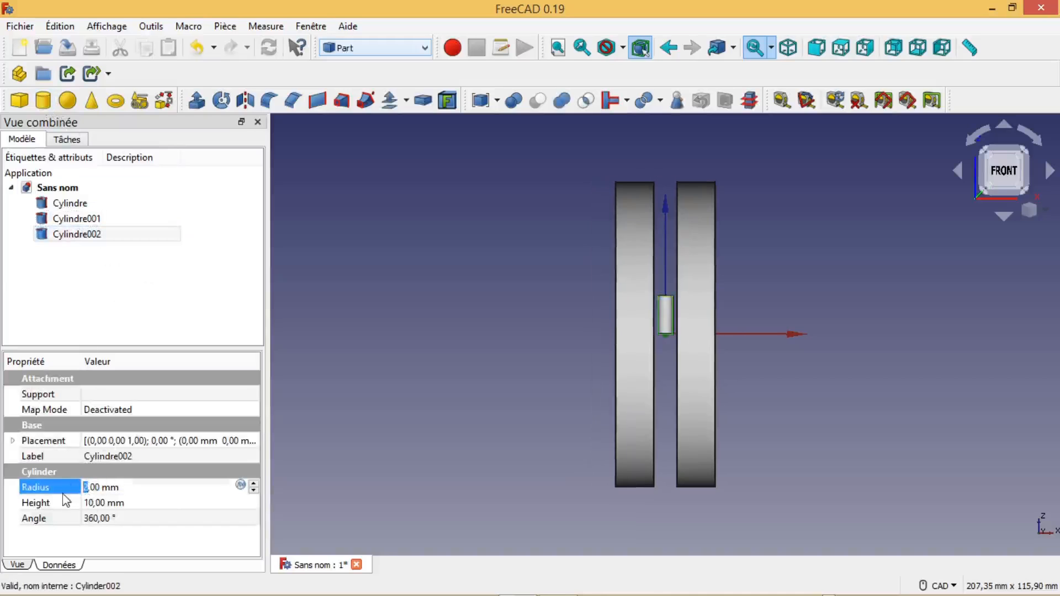
type("40")
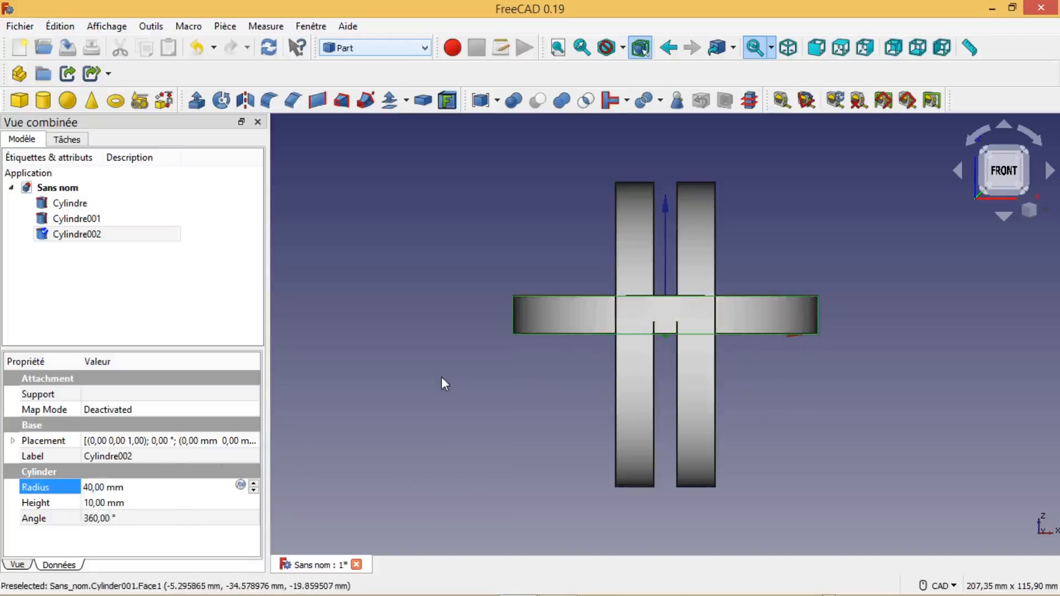
left_click(63, 238)
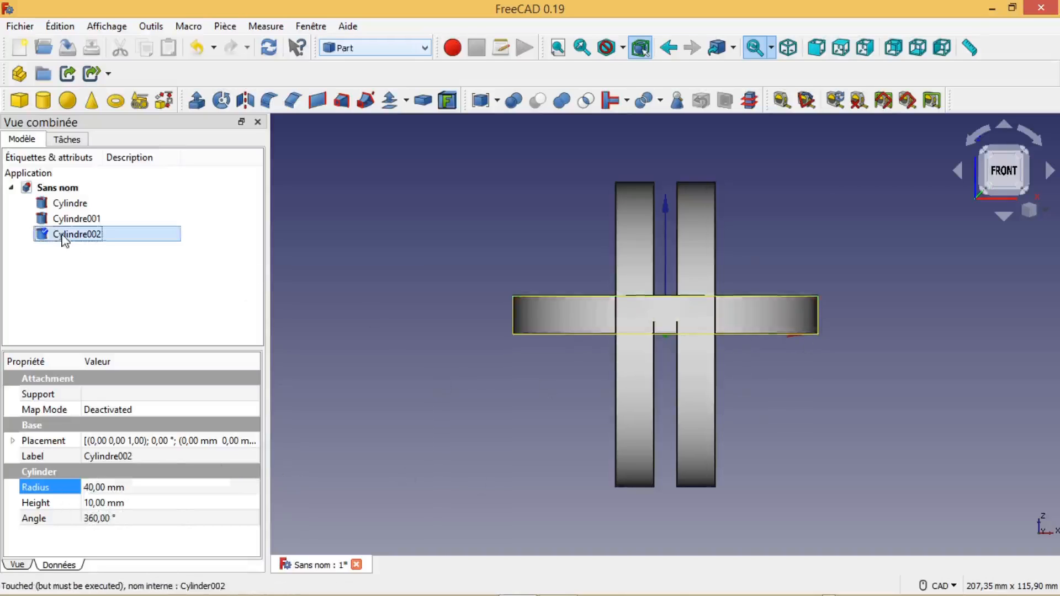
Translate the third cylinder -10 mm along the Z axis through its placement.
left_click(183, 442)
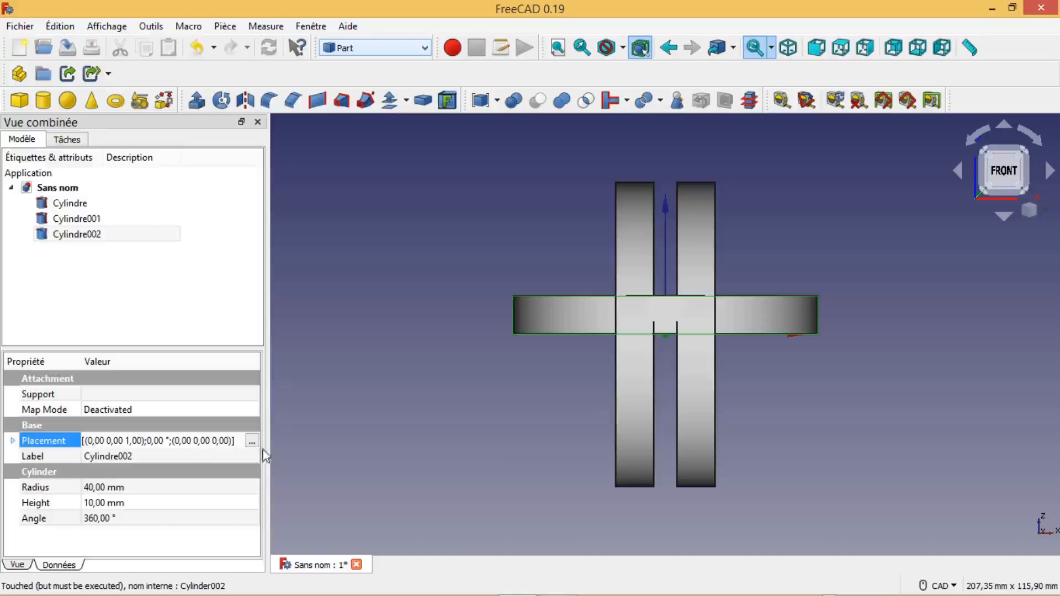
left_click(257, 441)
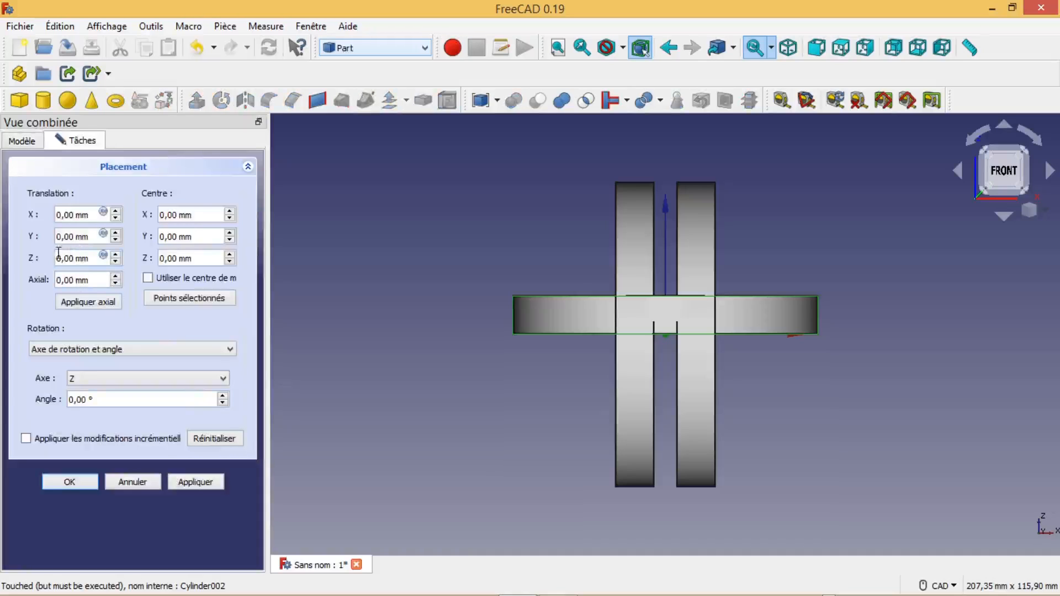
left_click(76, 263)
type("-1")
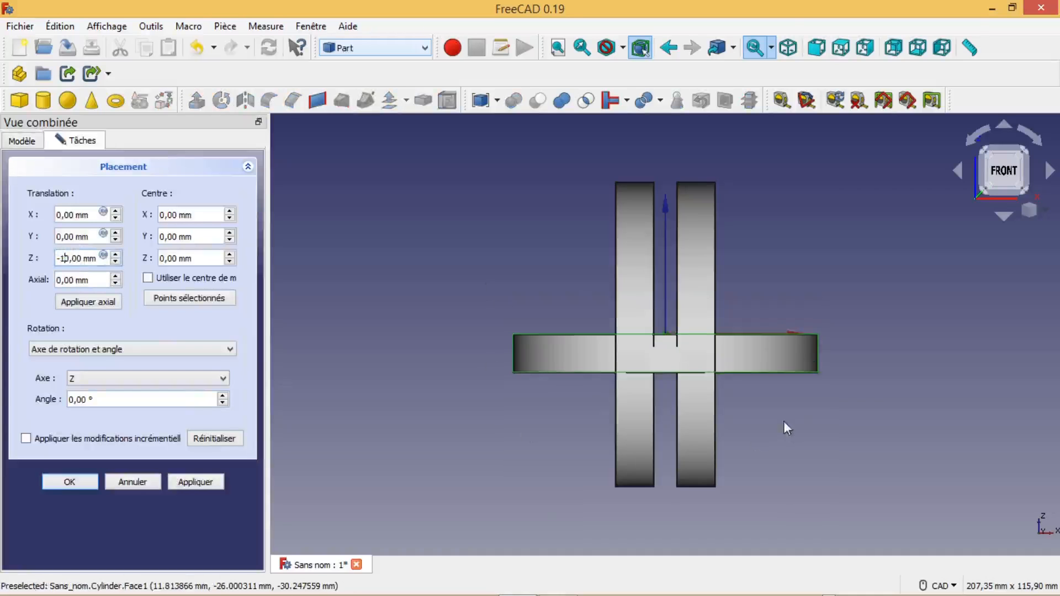
middle_click_drag(782, 420, 535, 433)
middle_click_drag(933, 397, 1009, 304)
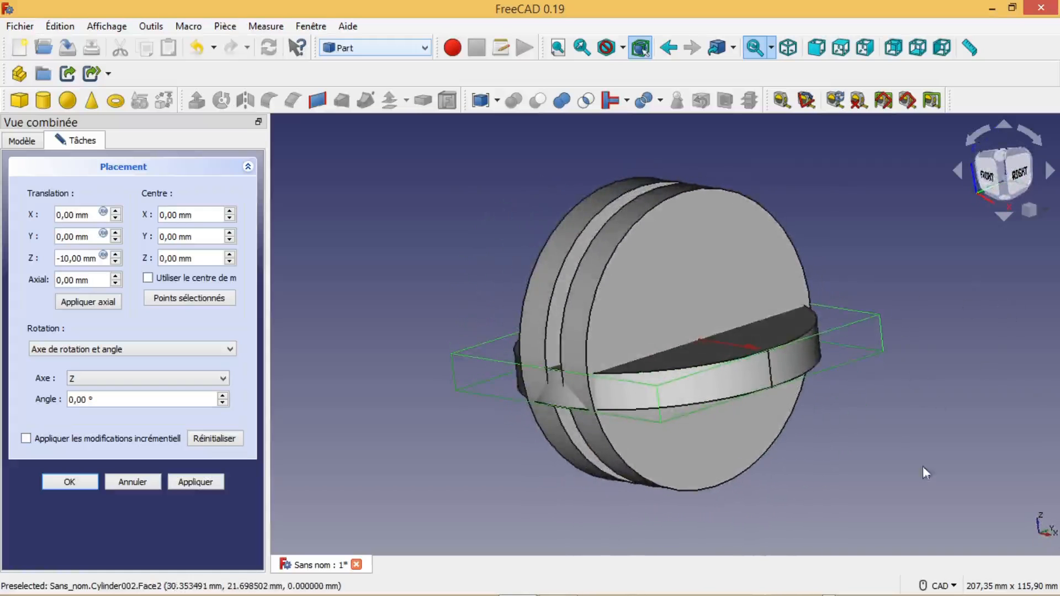
middle_click_drag(780, 484, 633, 524)
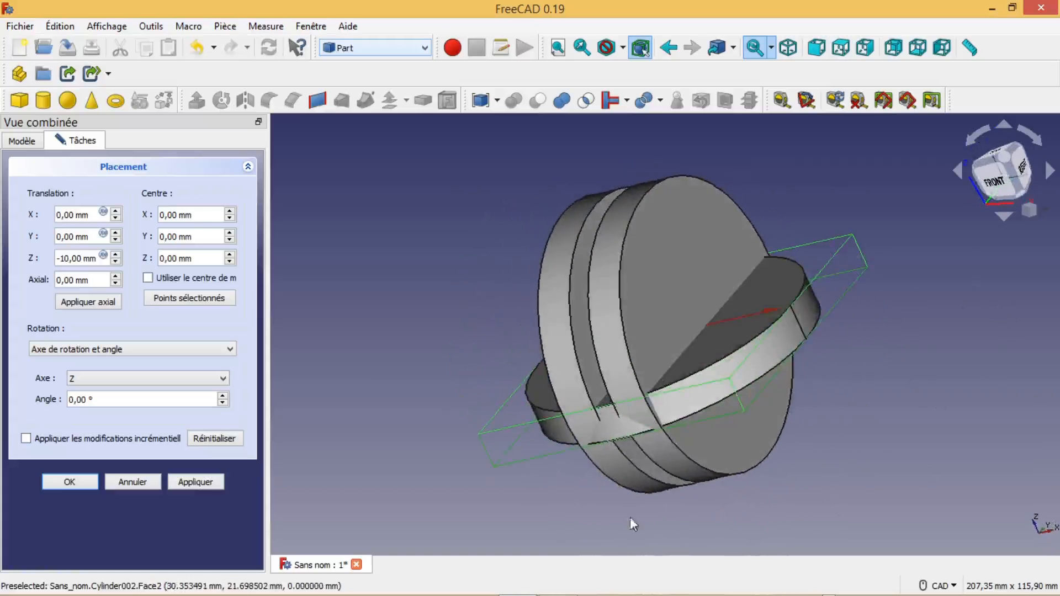
key("1")
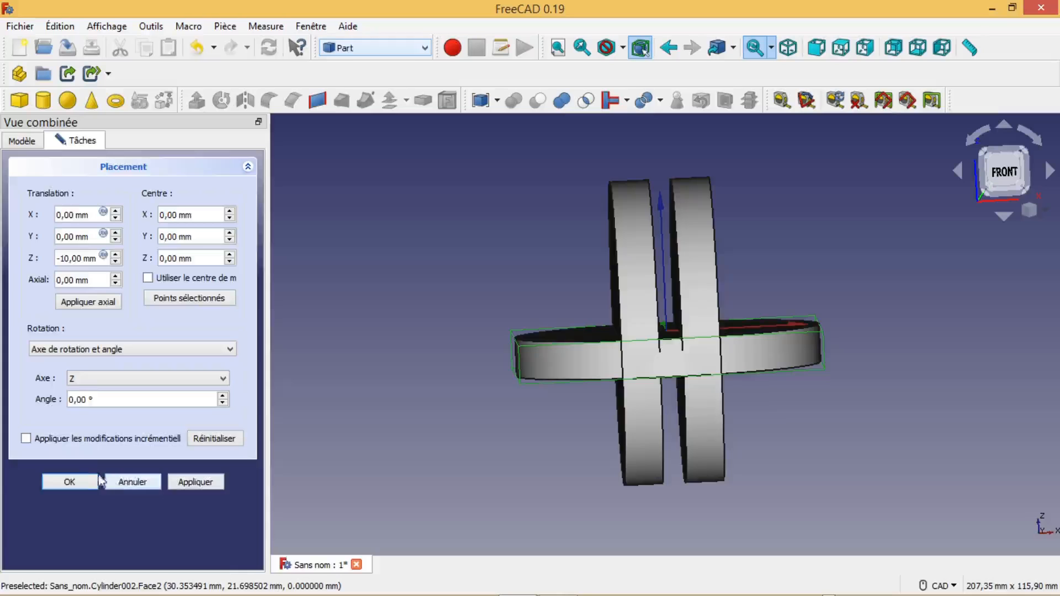
left_click(73, 483)
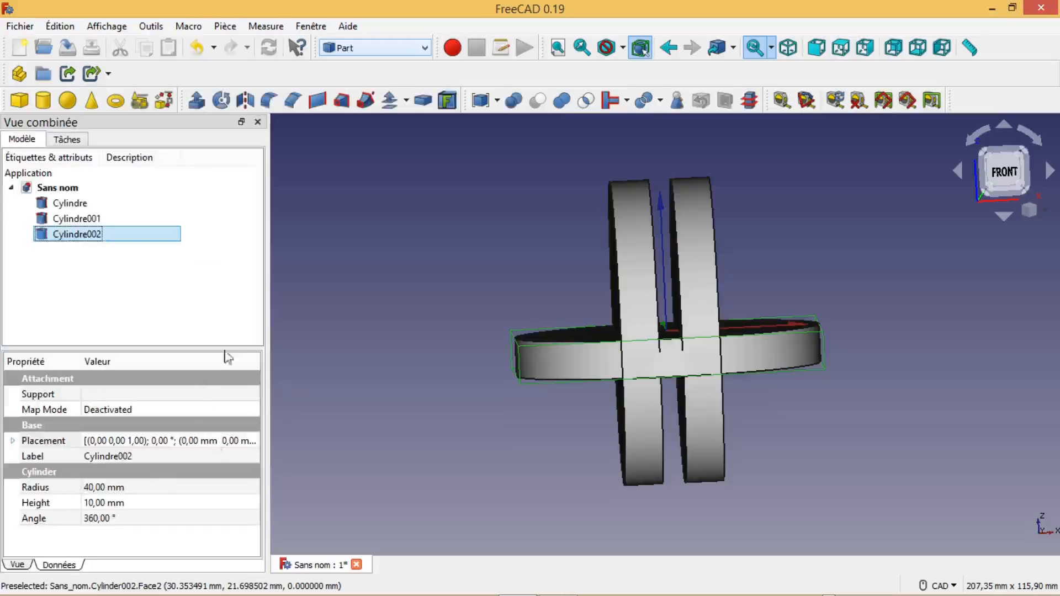
left_click(1005, 170)
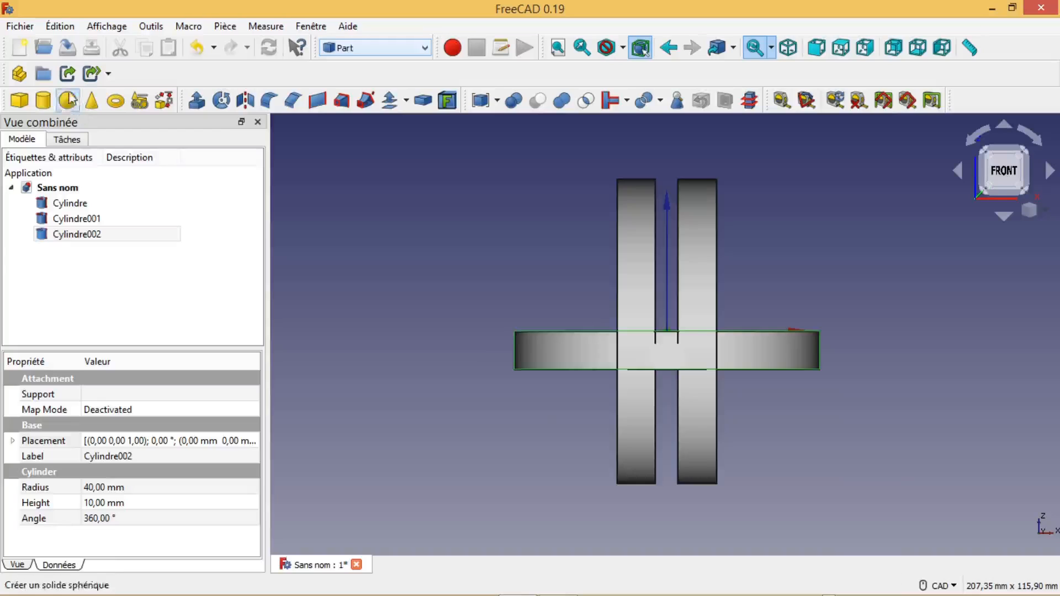
Add a fourth cylinder primitive and set its radius to 7 mm.
left_click(49, 101)
left_click(76, 249)
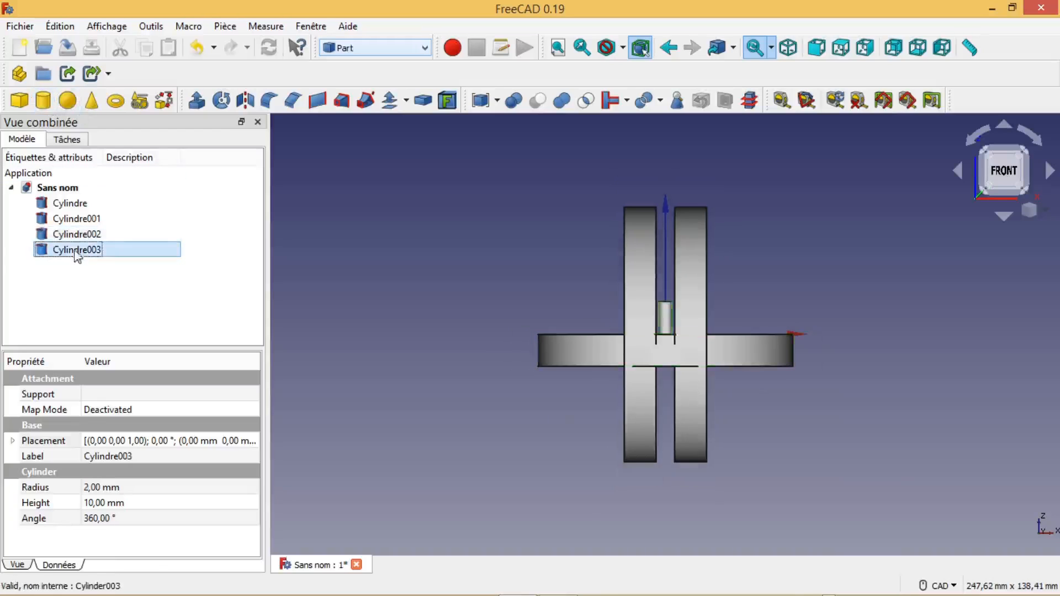
left_click(88, 486)
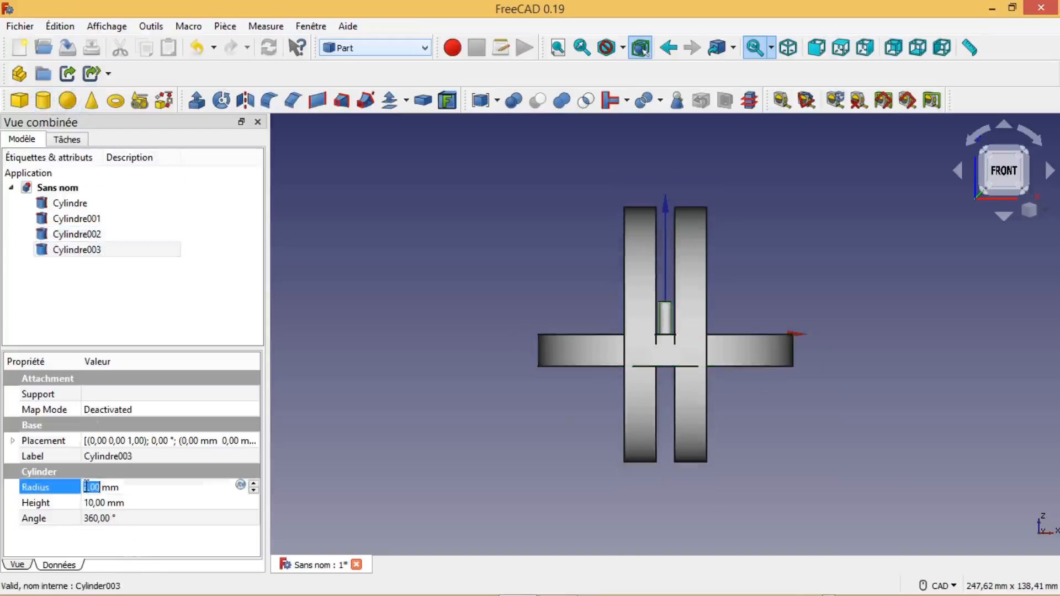
left_click_drag(89, 486, 84, 487)
type("7")
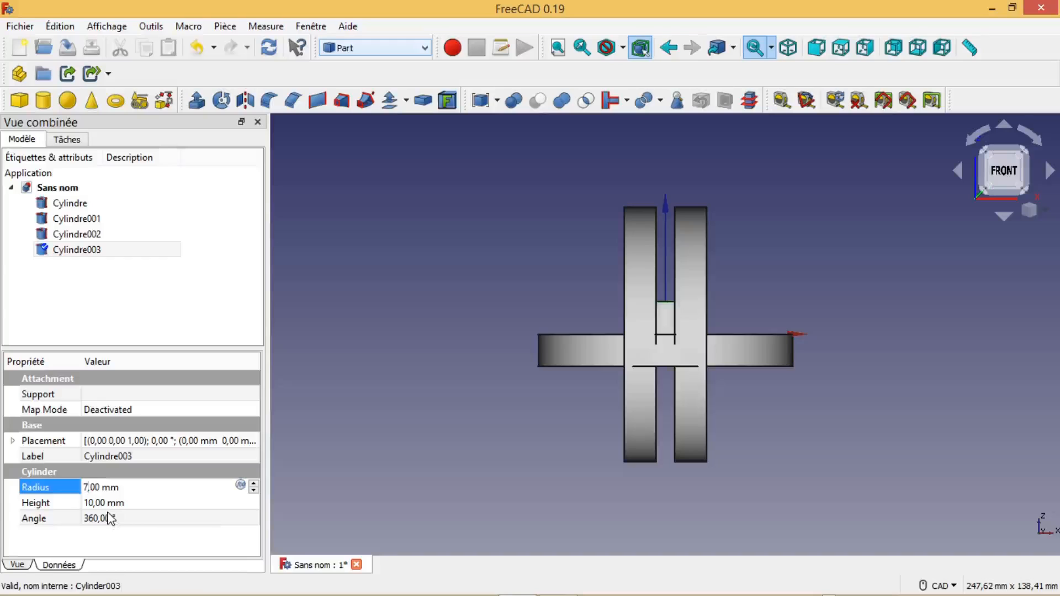
key("BackSpace")
type("40")
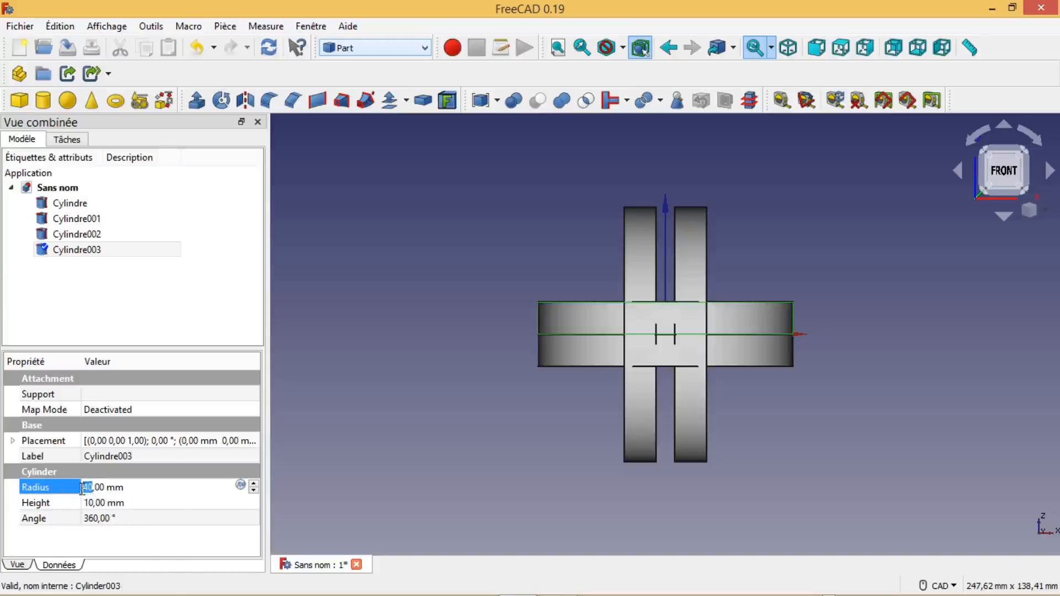
type("7")
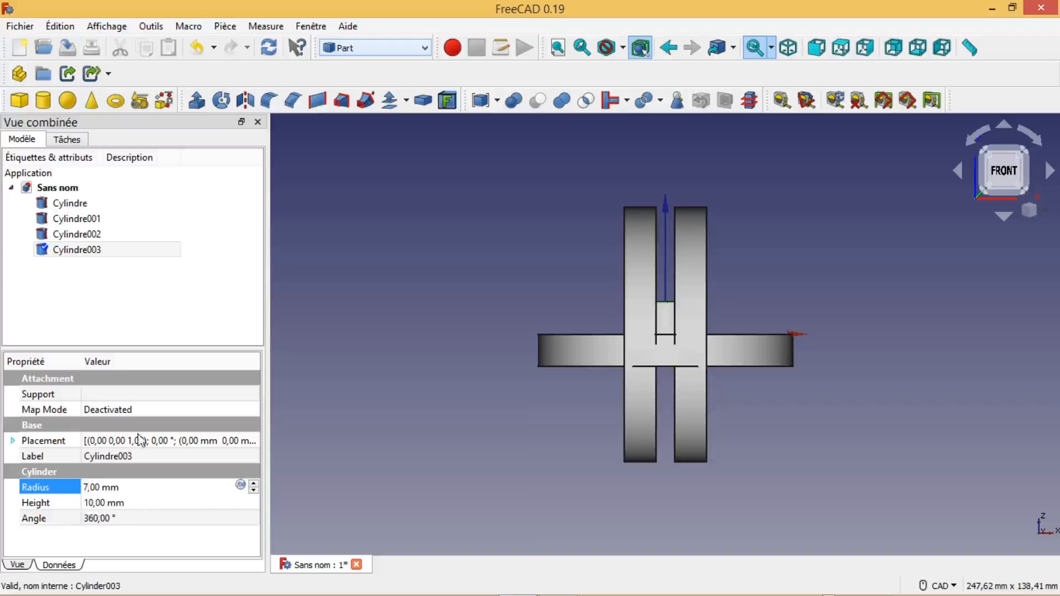
Translate the fourth cylinder 21 mm along Z and rotate it 90° about the Y axis through its placement.
left_click(176, 443)
left_click(252, 441)
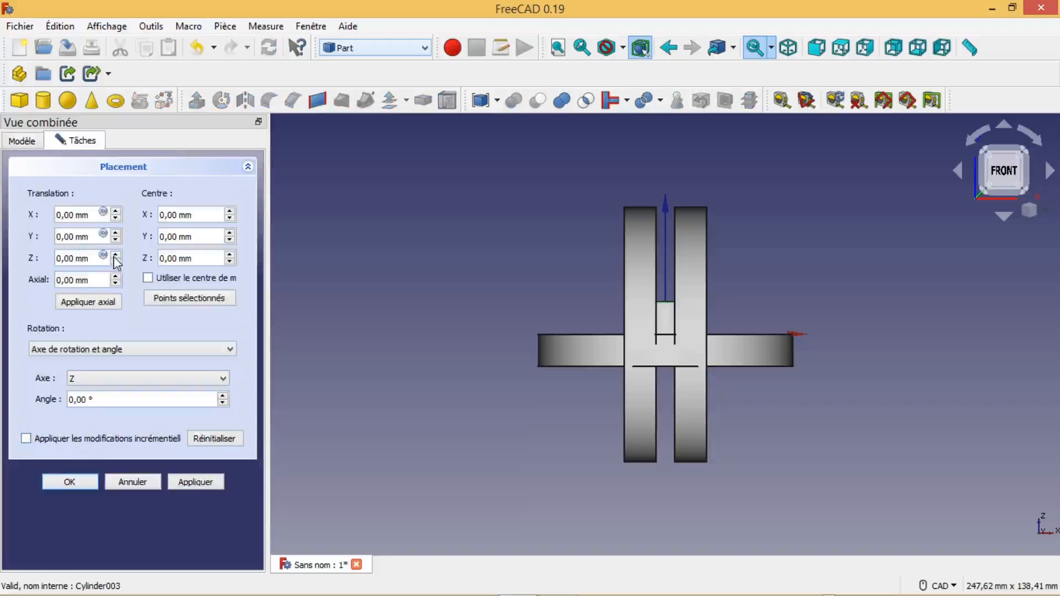
left_click(118, 255)
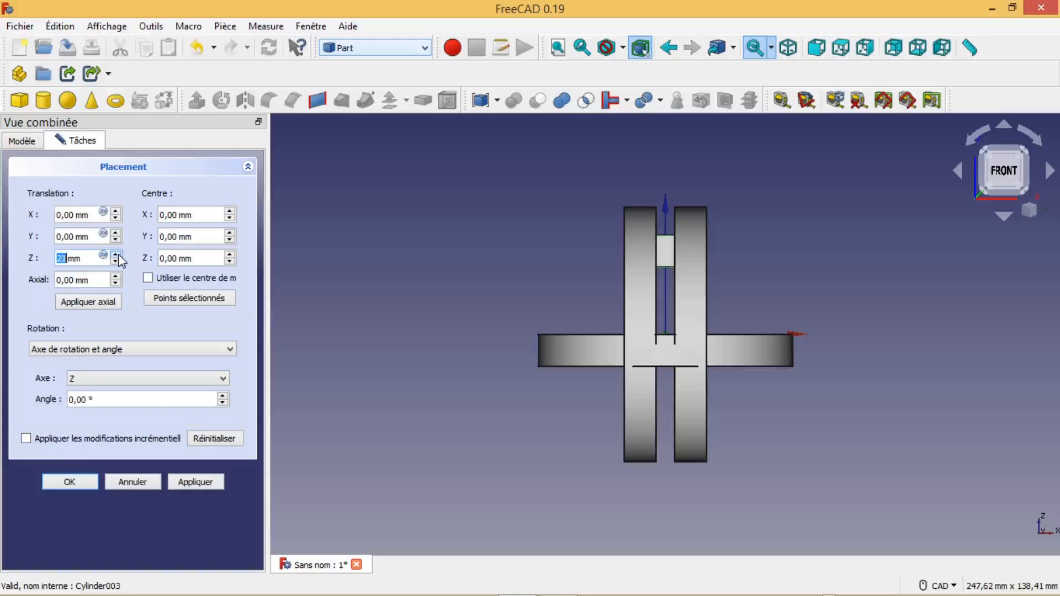
left_click(88, 379)
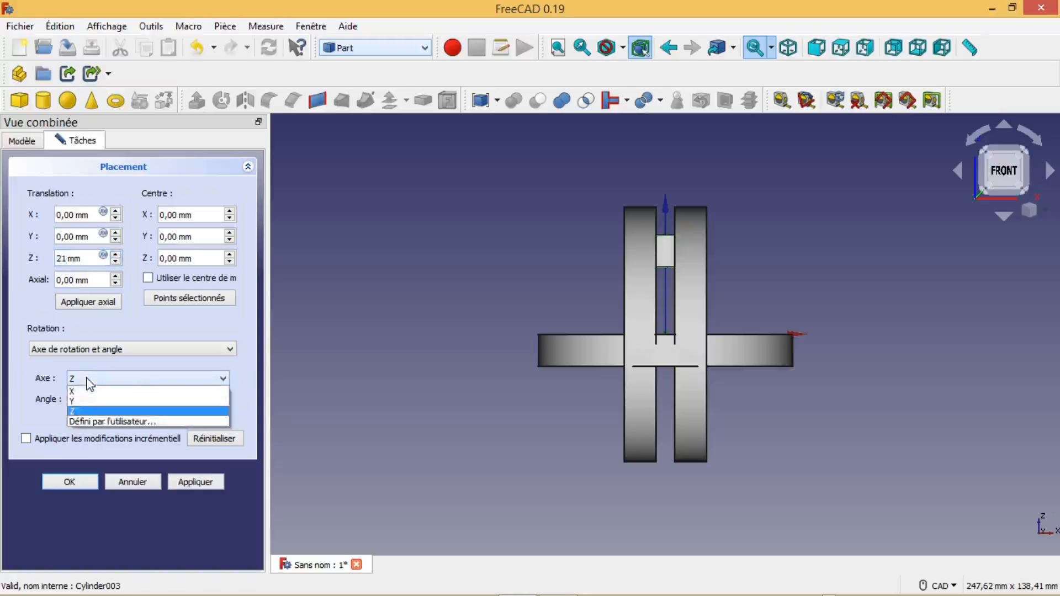
left_click(82, 401)
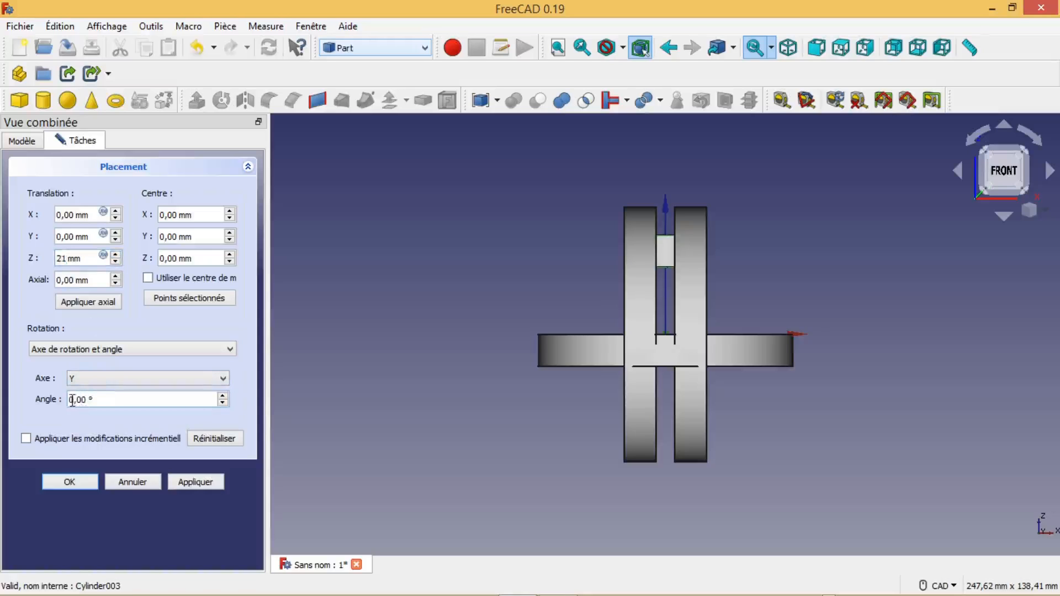
type("9")
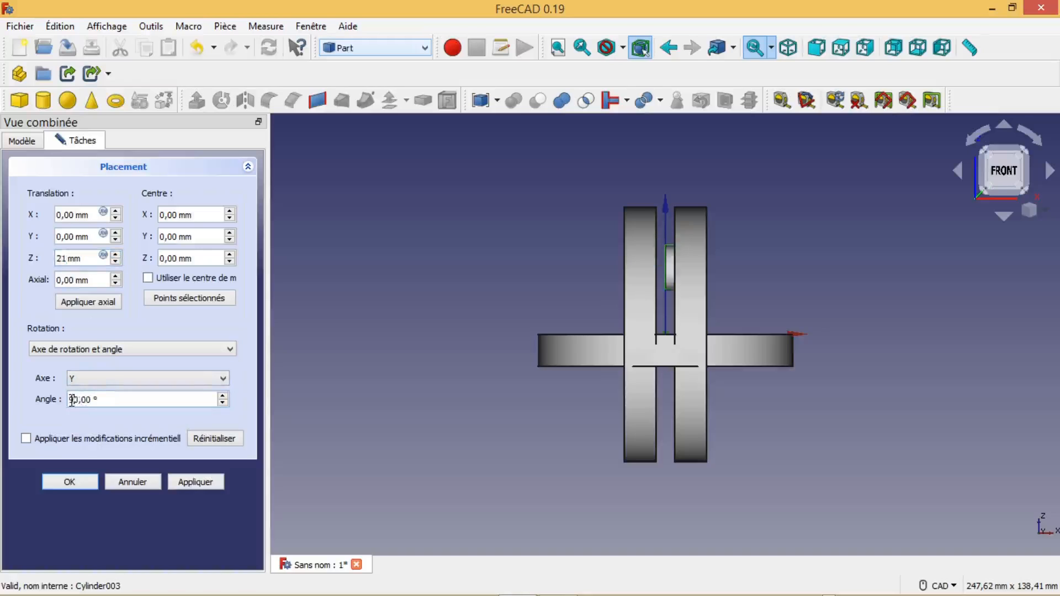
left_click(72, 485)
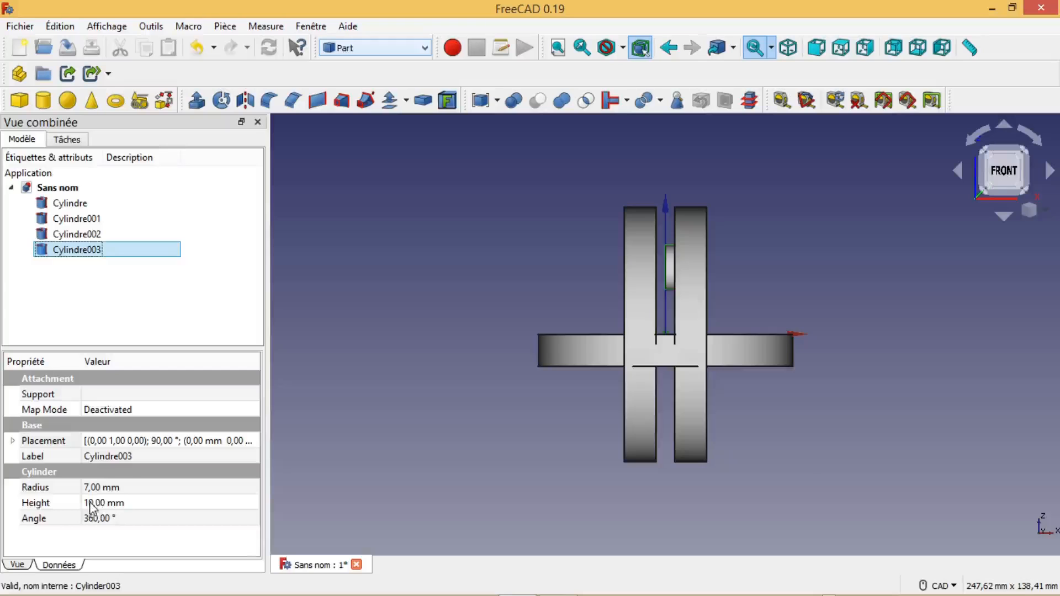
Set the fourth cylinder's height to 26 mm and its X translation to -13 mm.
left_click(91, 503)
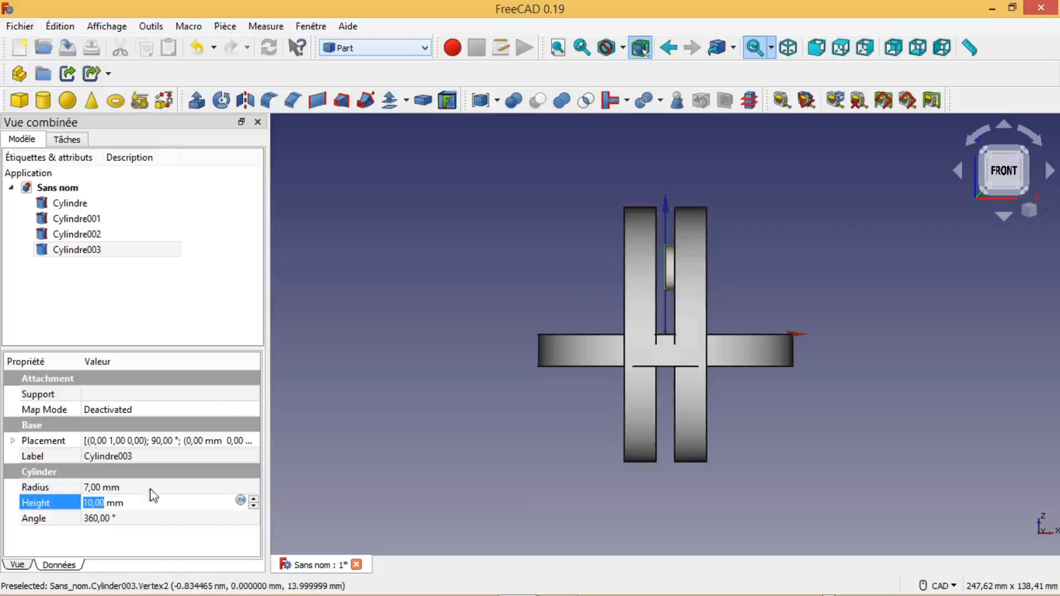
left_click(95, 501)
left_click_drag(92, 501, 77, 505)
type("26")
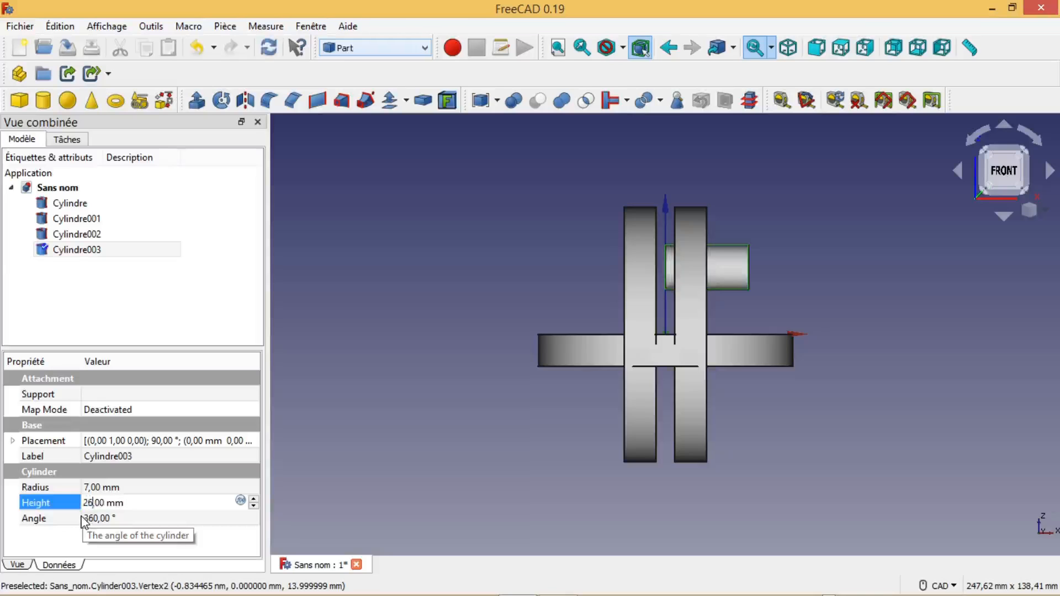
left_click(154, 440)
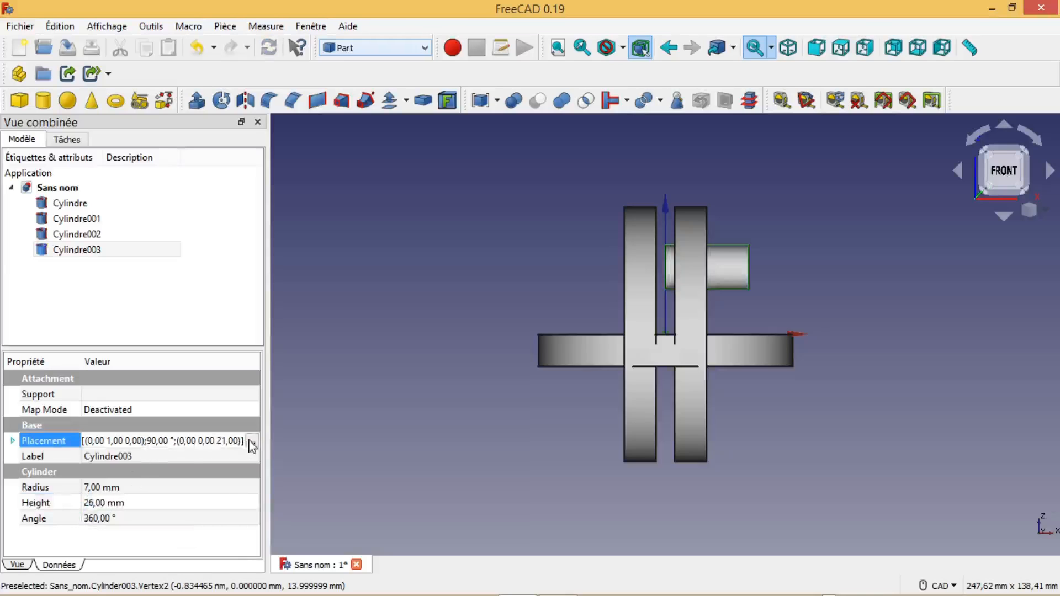
left_click(252, 442)
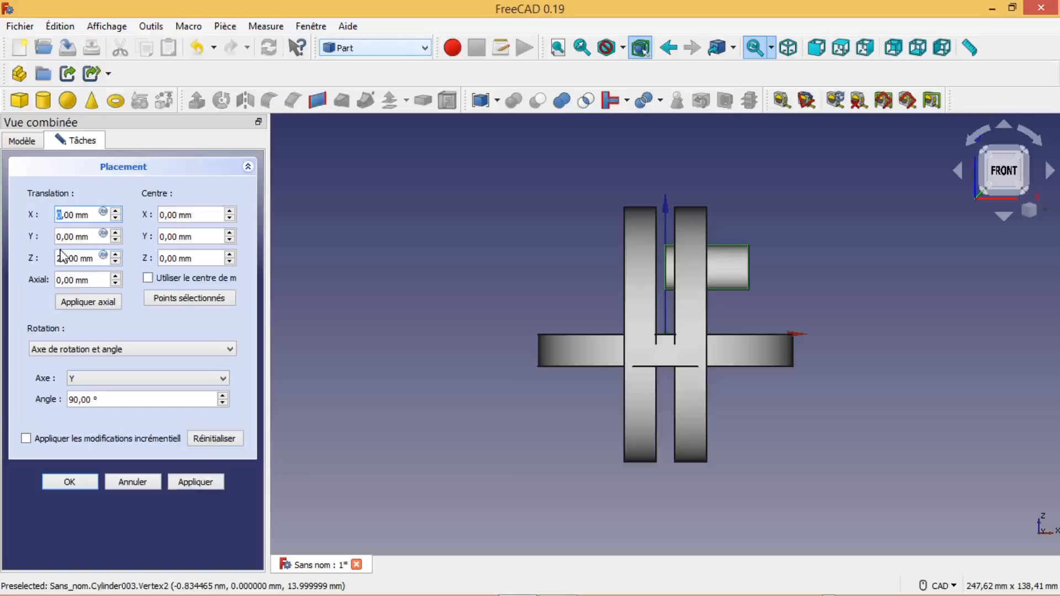
type("-13")
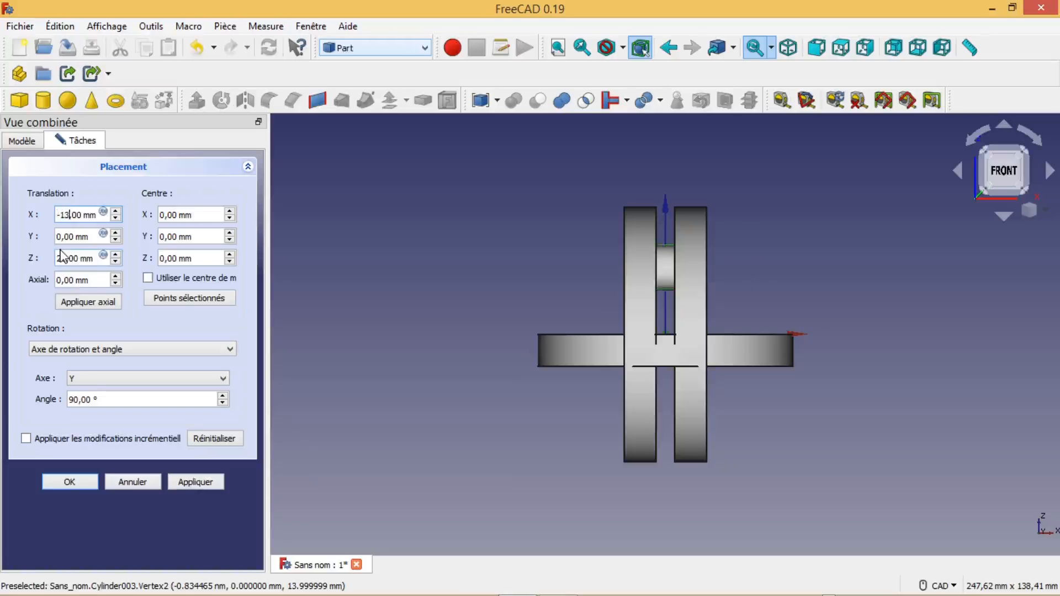
left_click(78, 486)
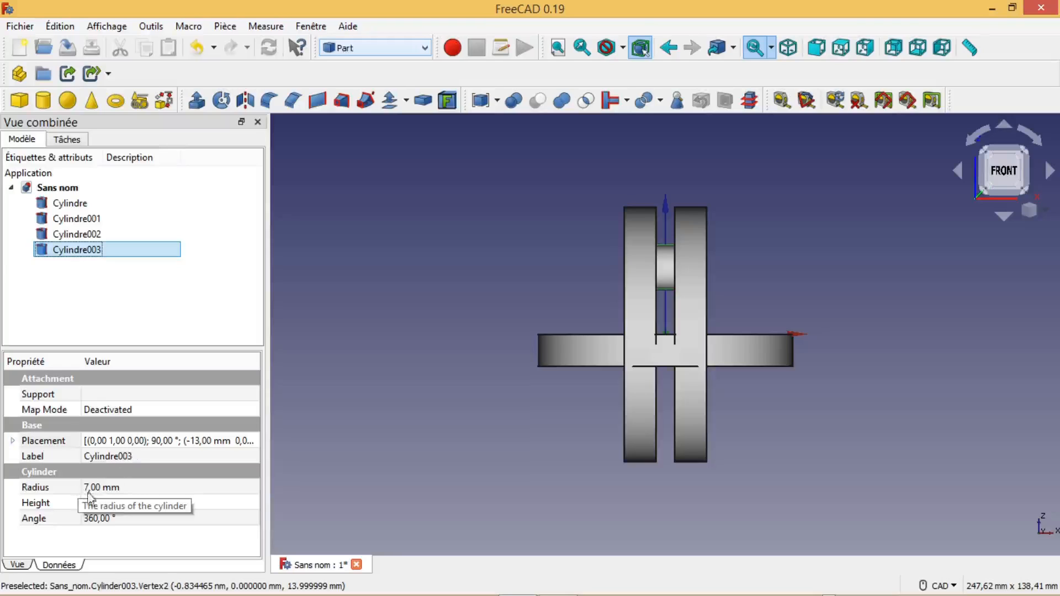
Set the small 7 mm radius cylinder's height to 46 mm and its X translation to -23 mm.
left_click(90, 503)
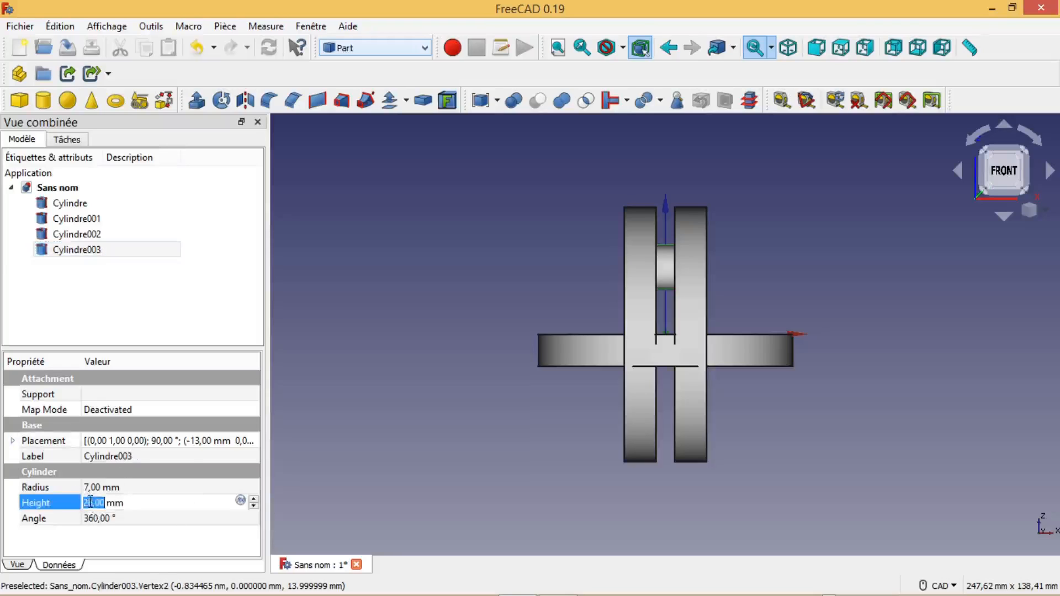
left_click(85, 501)
key("Delete")
key("Delete")
type("45")
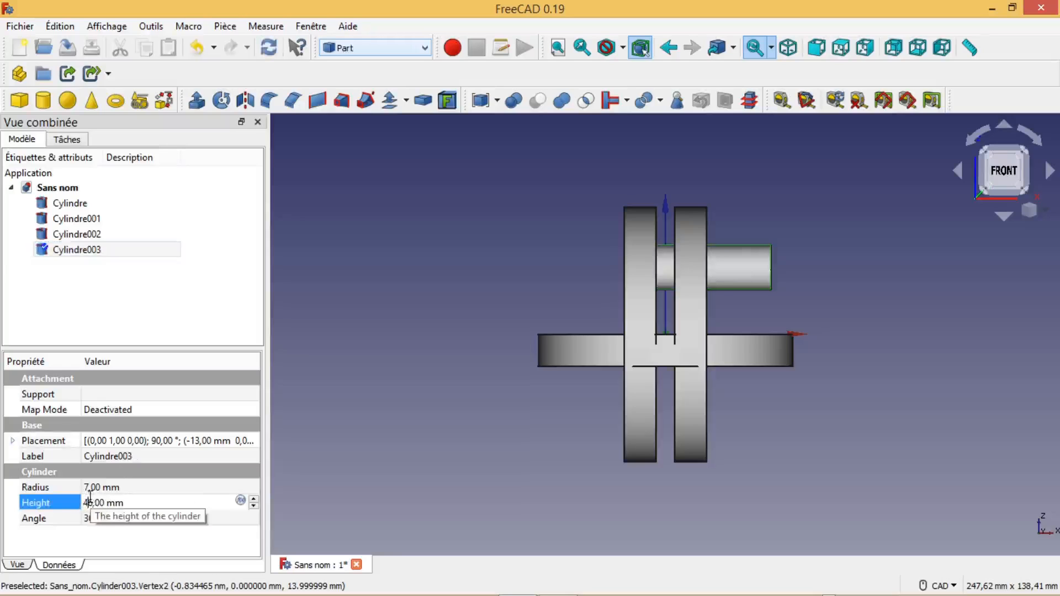
left_click(138, 440)
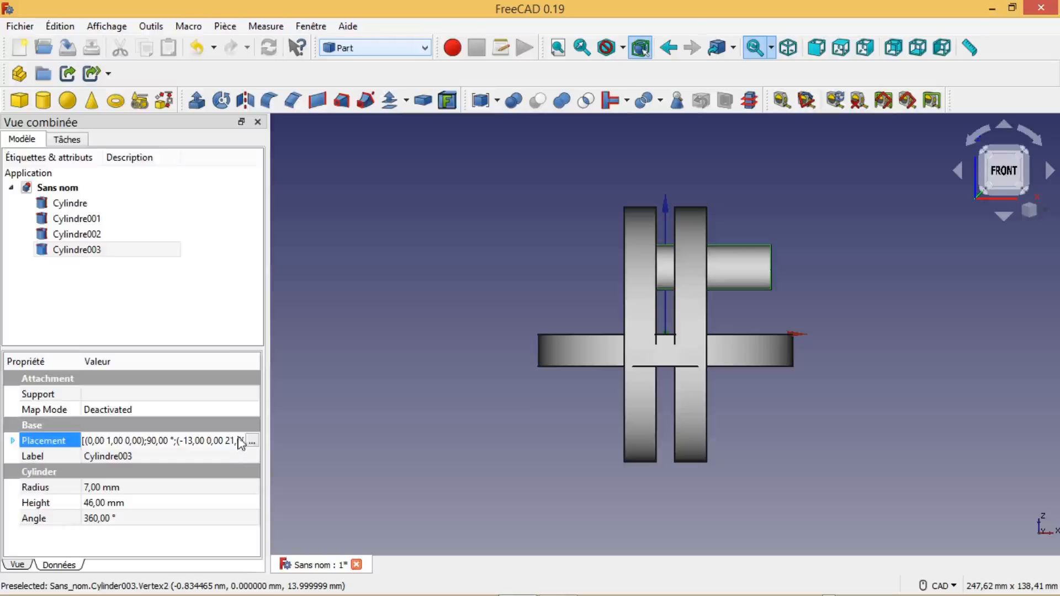
left_click(254, 442)
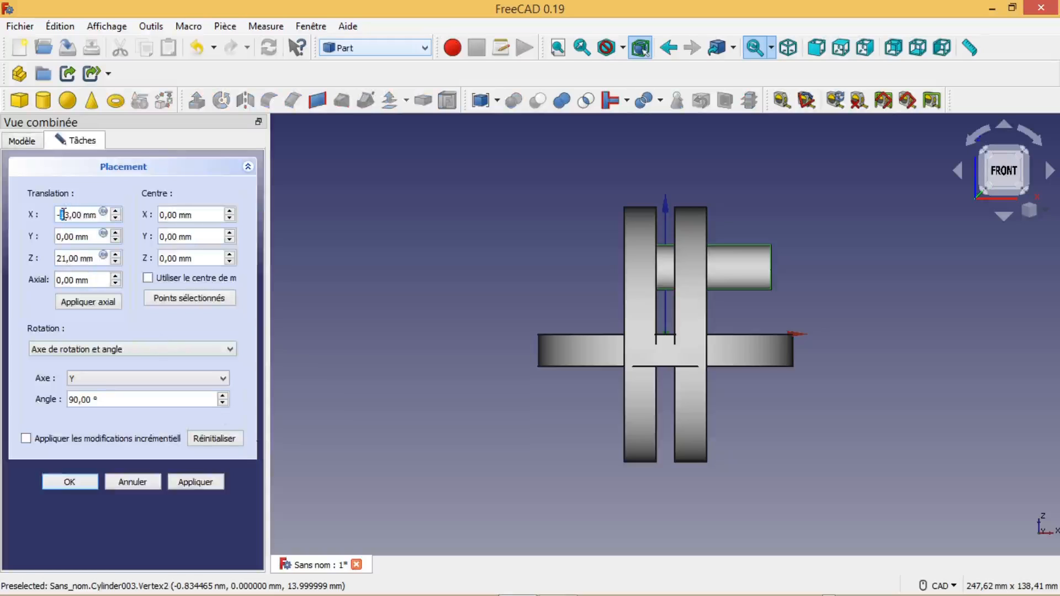
type("2")
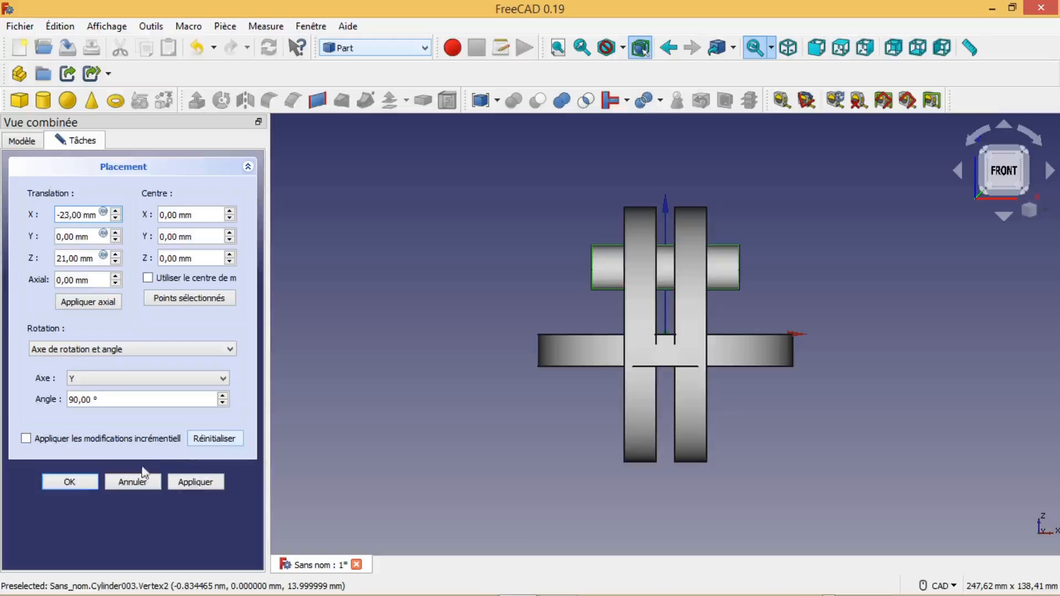
left_click(70, 482)
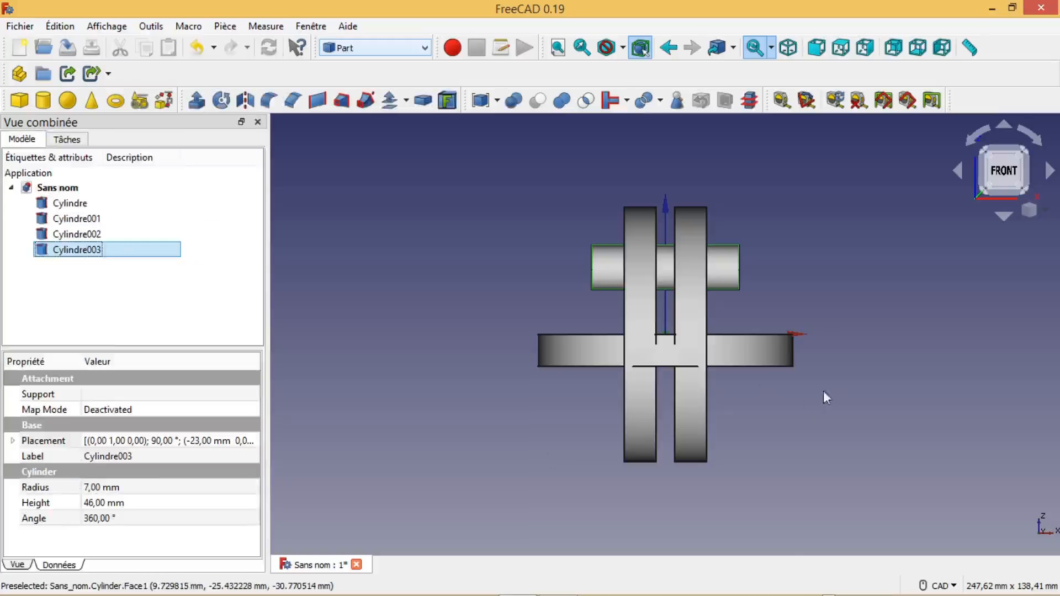
Use Transform to move the small 7 mm radius cylinder up 5 mm along the global Z axis.
middle_click_drag(823, 390, 815, 353)
middle_click_drag(840, 294, 719, 274)
mouse_move(471, 260)
middle_mouse_down()
mouse_move(473, 295)
mouse_move(438, 301)
mouse_move(479, 258)
middle_mouse_up()
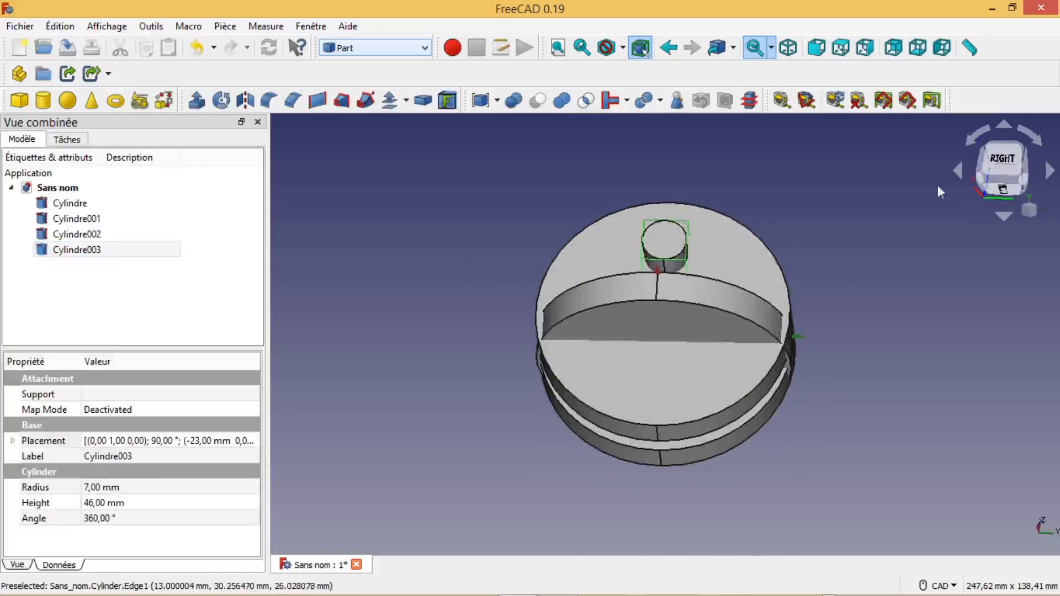
left_click(1001, 160)
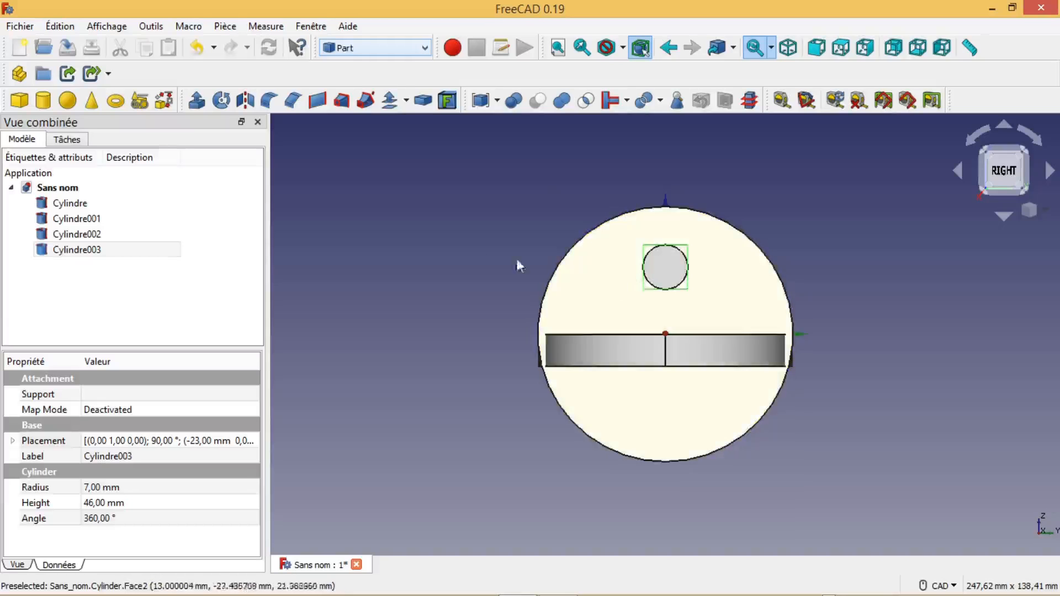
left_click(101, 250)
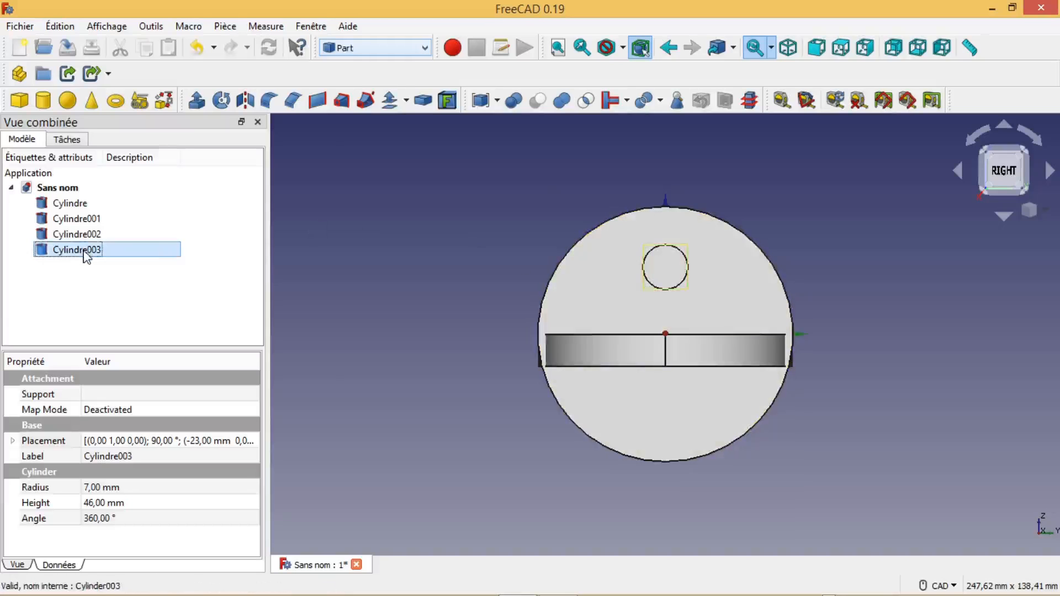
right_click(86, 256)
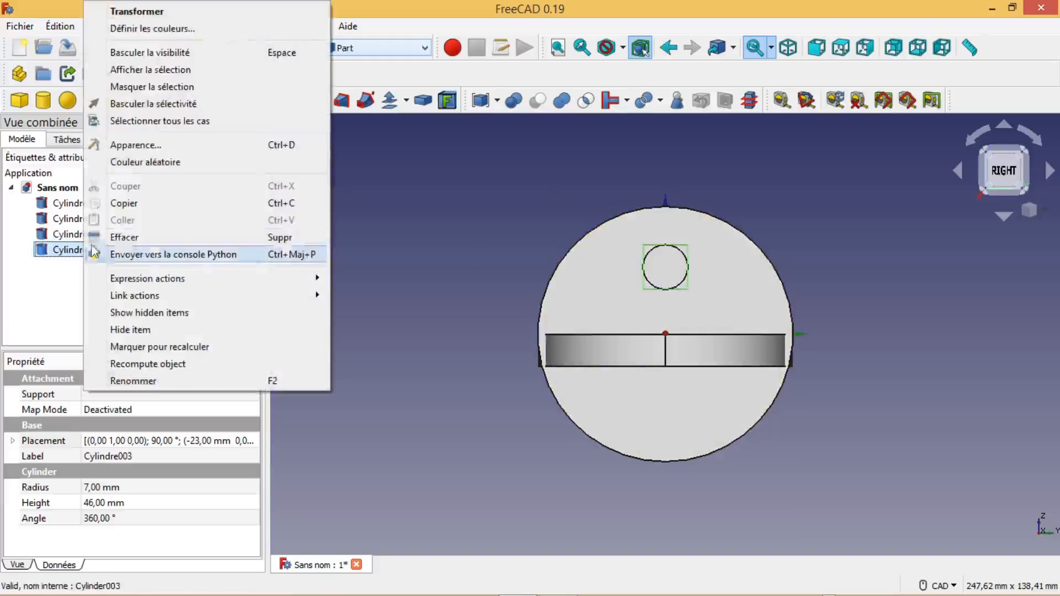
left_click(142, 10)
left_click_drag(669, 392, 666, 379)
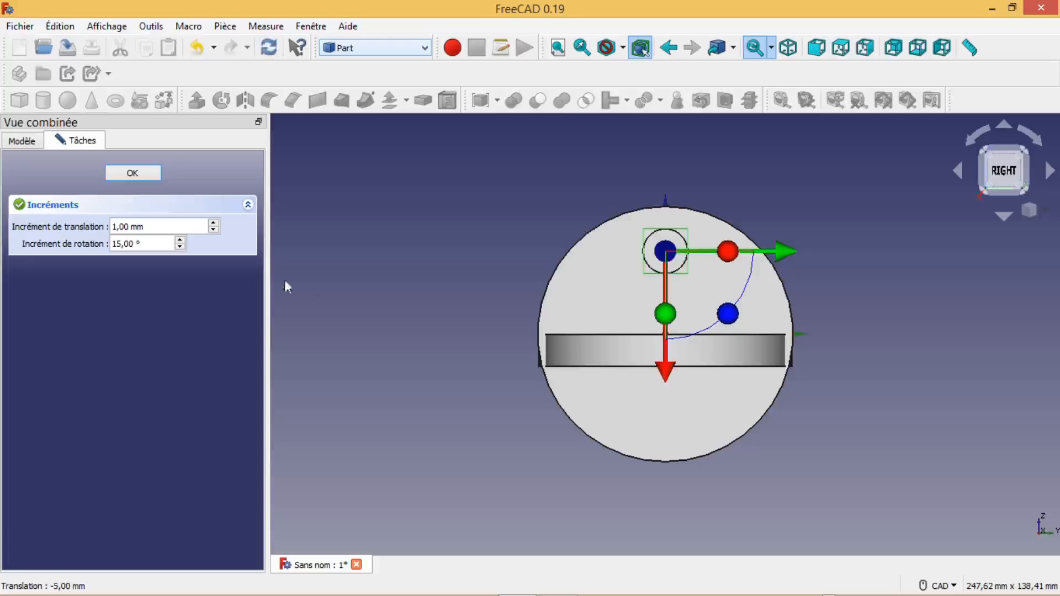
left_click(134, 174)
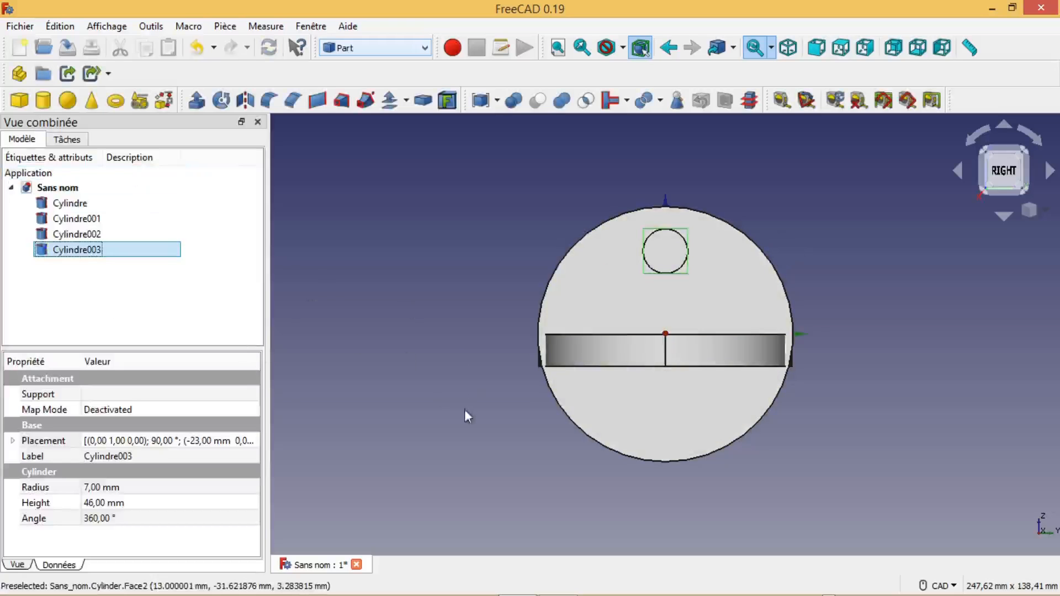
Add a fifth cylinder primitive and set its radius to 40 mm.
middle_click_drag(463, 389, 607, 332)
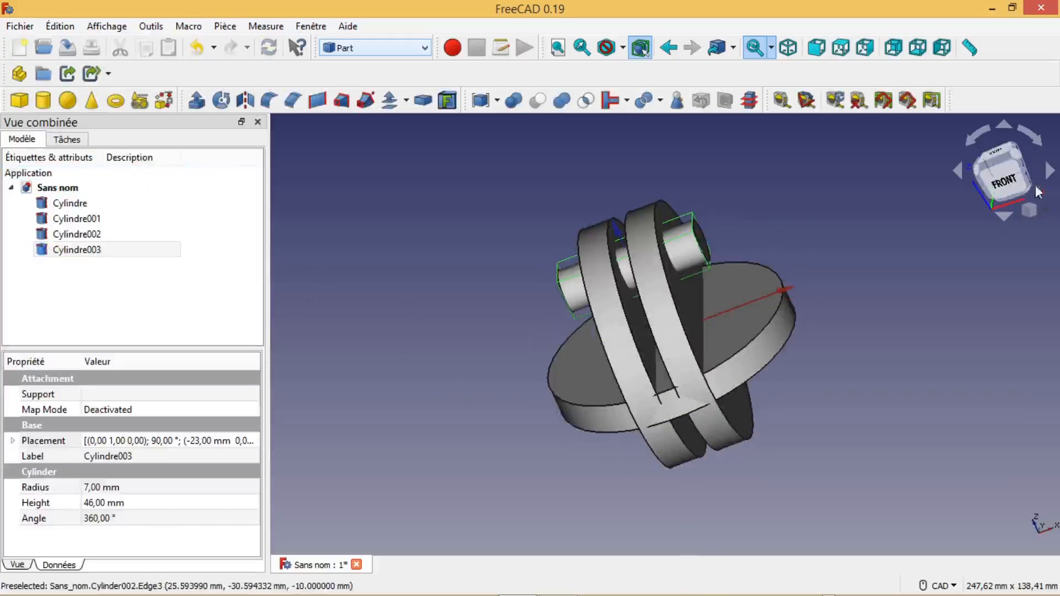
left_click(1011, 185)
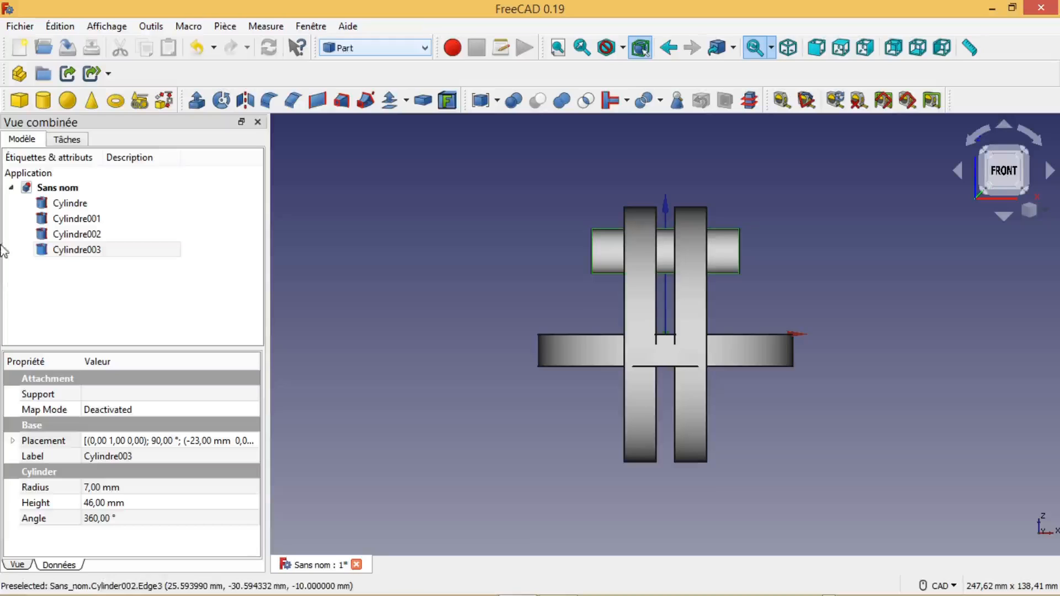
left_click(43, 101)
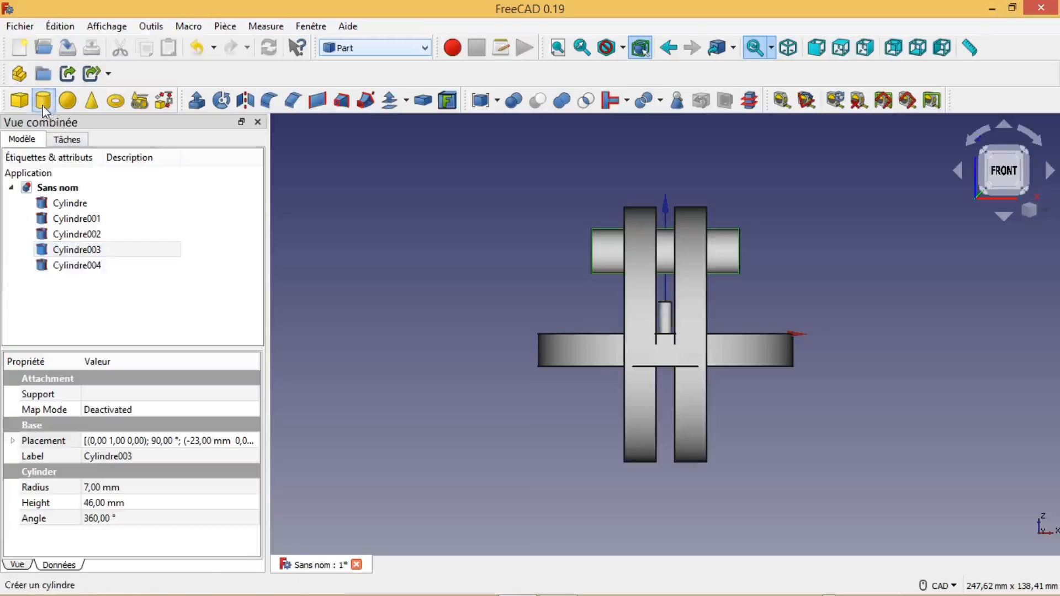
left_click(79, 267)
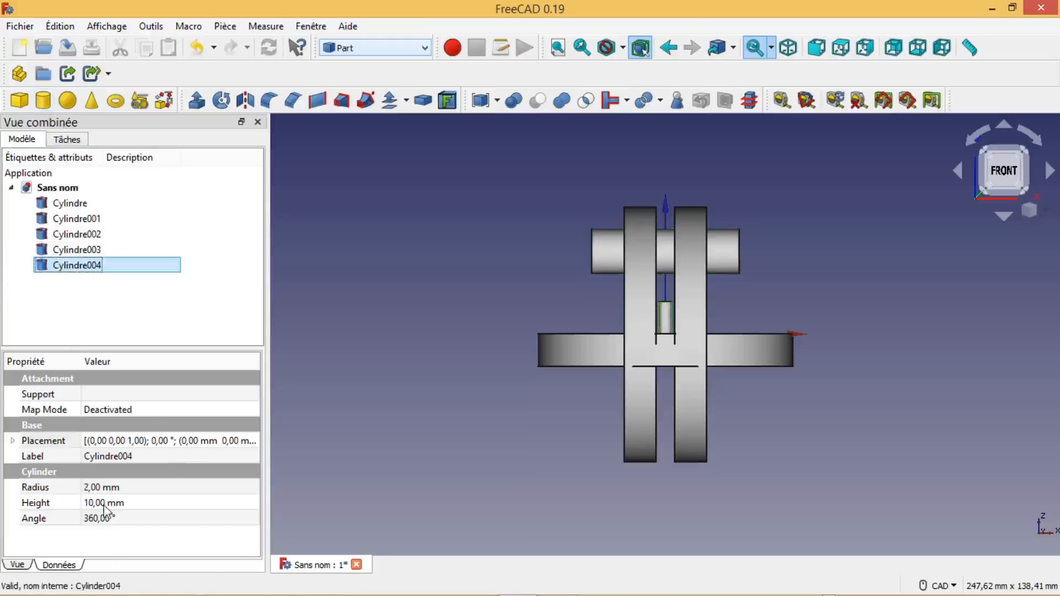
left_click(89, 488)
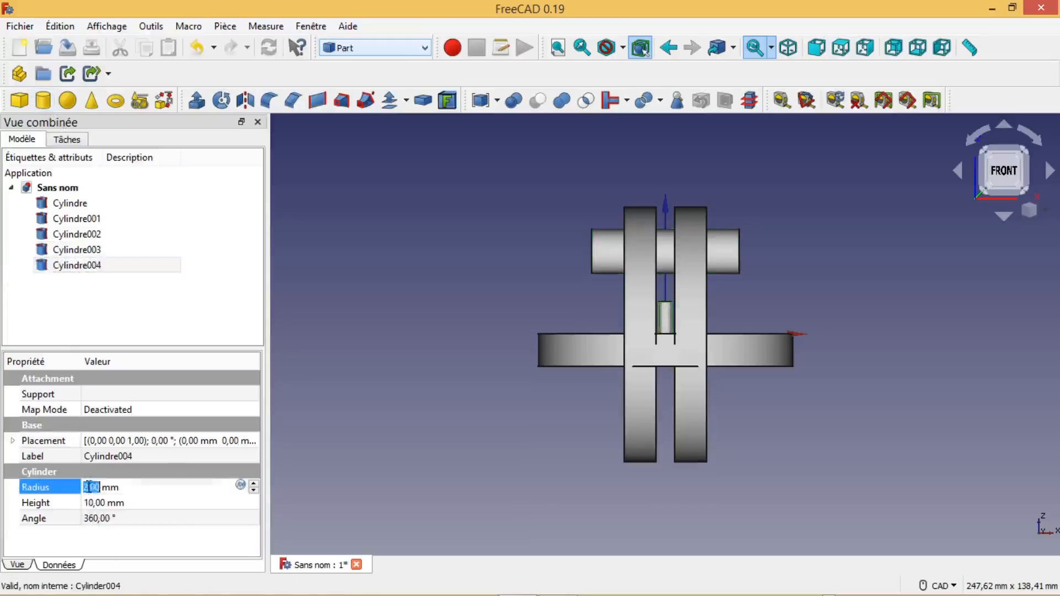
type("40")
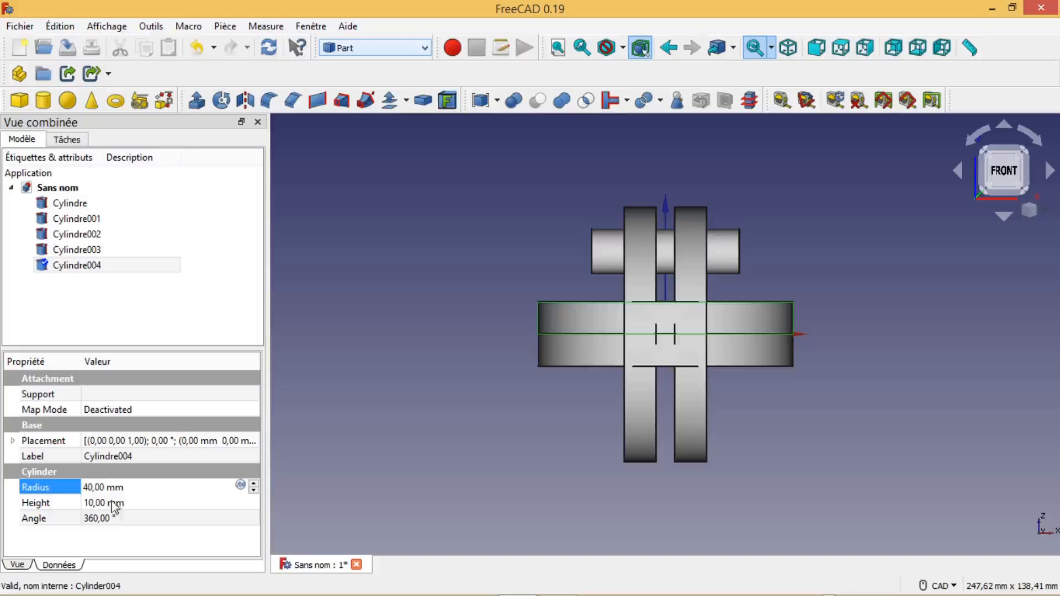
Rotate the fifth cylinder 90° about the X axis through its placement.
left_click(152, 442)
left_click(252, 441)
left_click(89, 380)
left_click(81, 391)
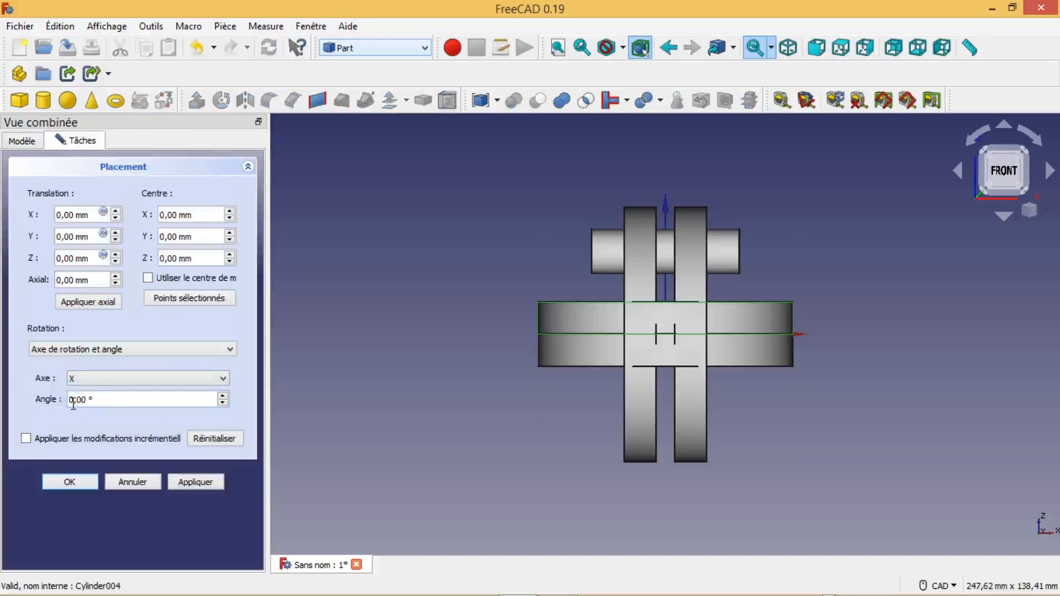
left_click(73, 399)
type("9")
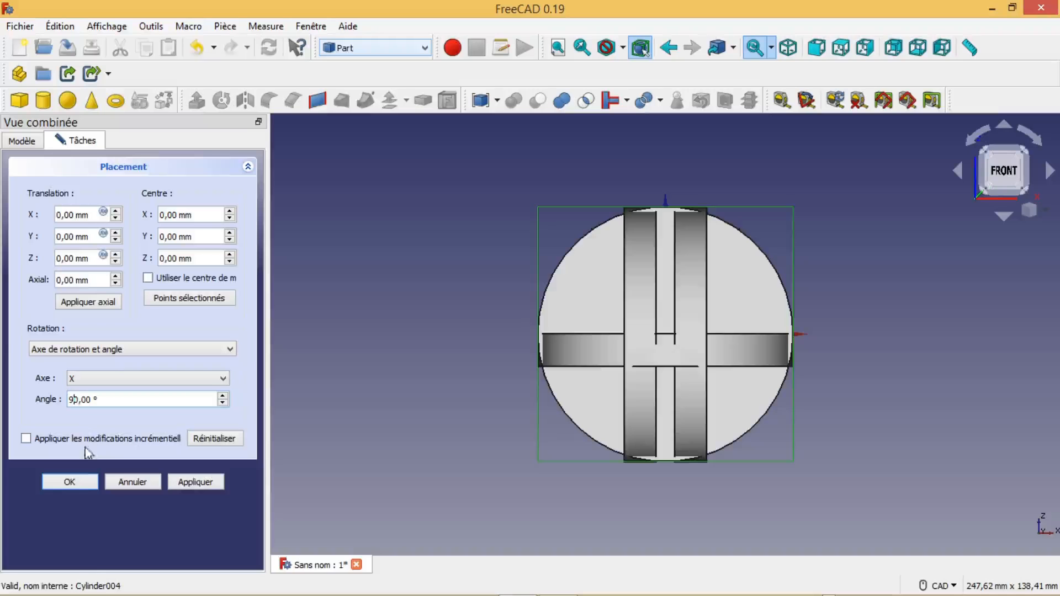
left_click(69, 482)
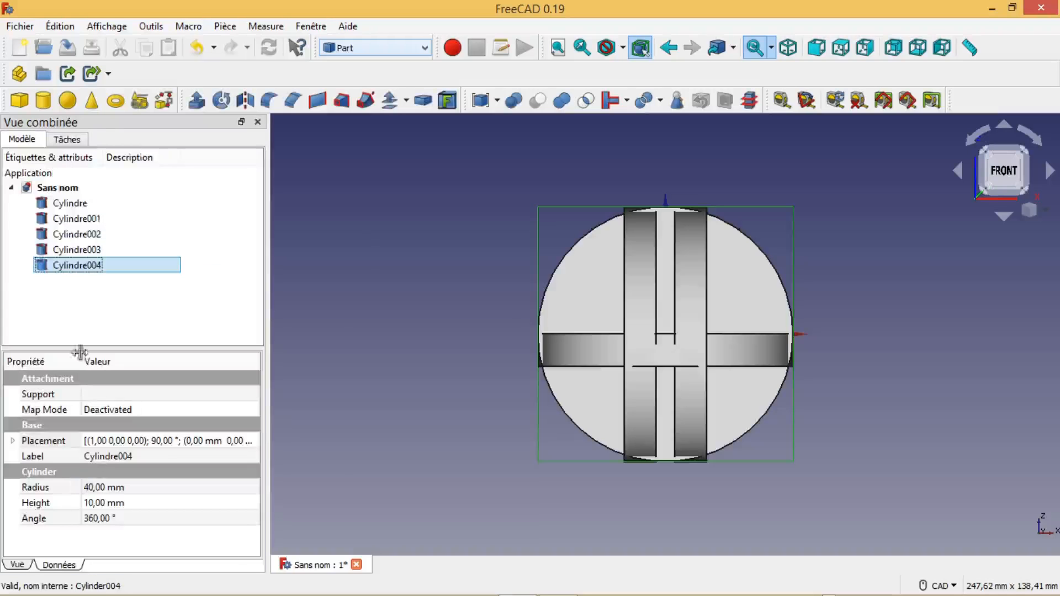
Use Transform to move the fifth cylinder down 23 mm along the global Z axis.
right_click(70, 269)
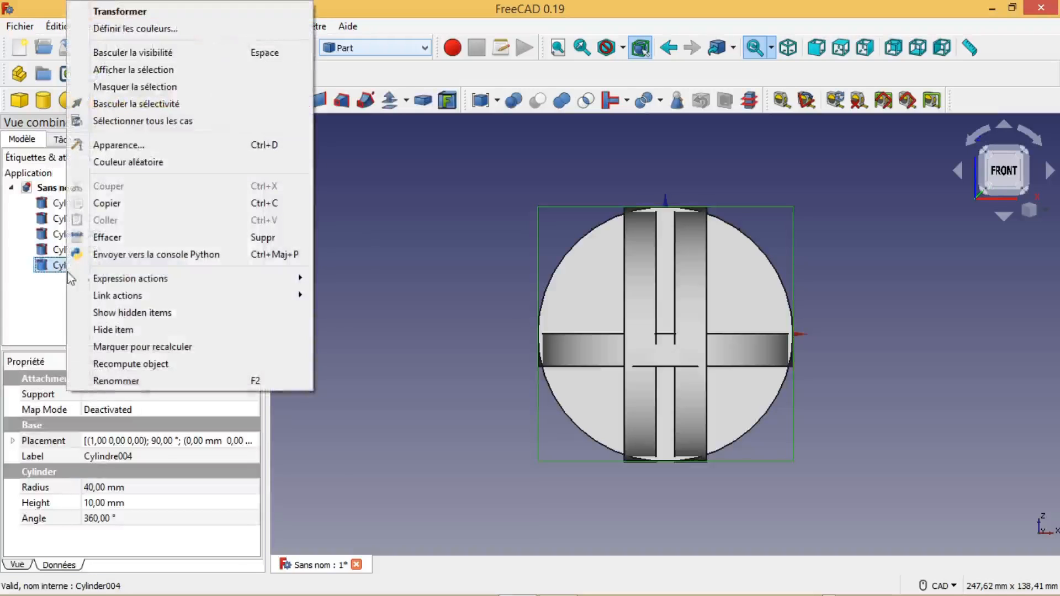
left_click(149, 8)
left_click_drag(668, 216, 681, 292)
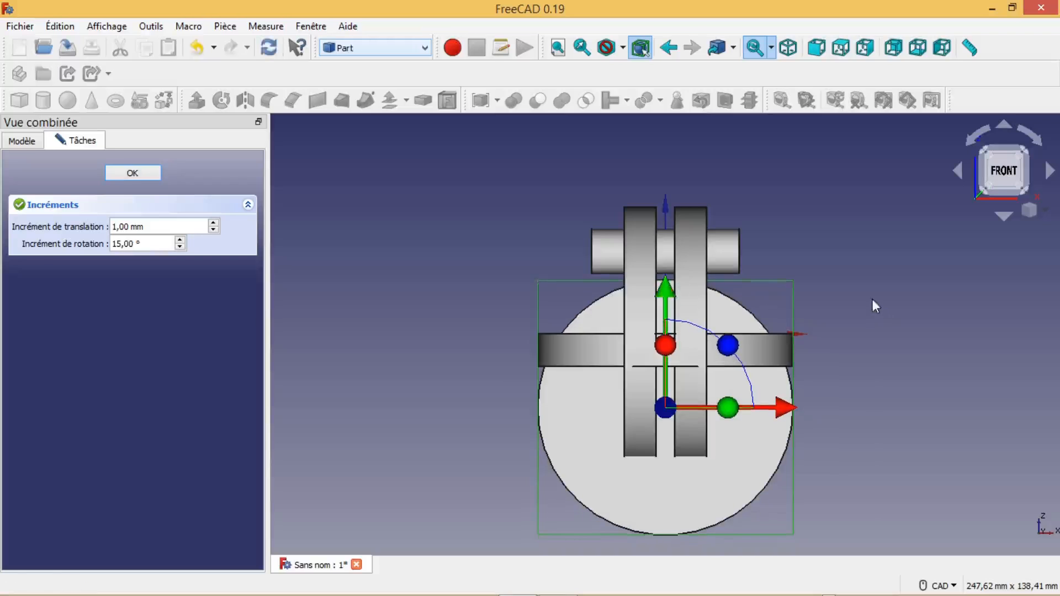
middle_click_drag(872, 299, 689, 354)
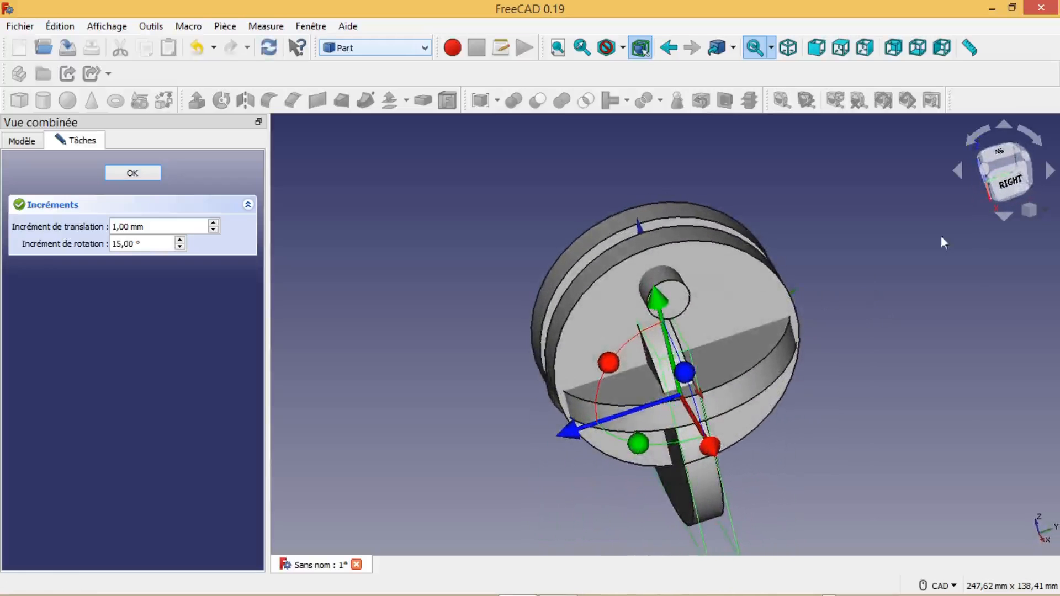
left_click(997, 198)
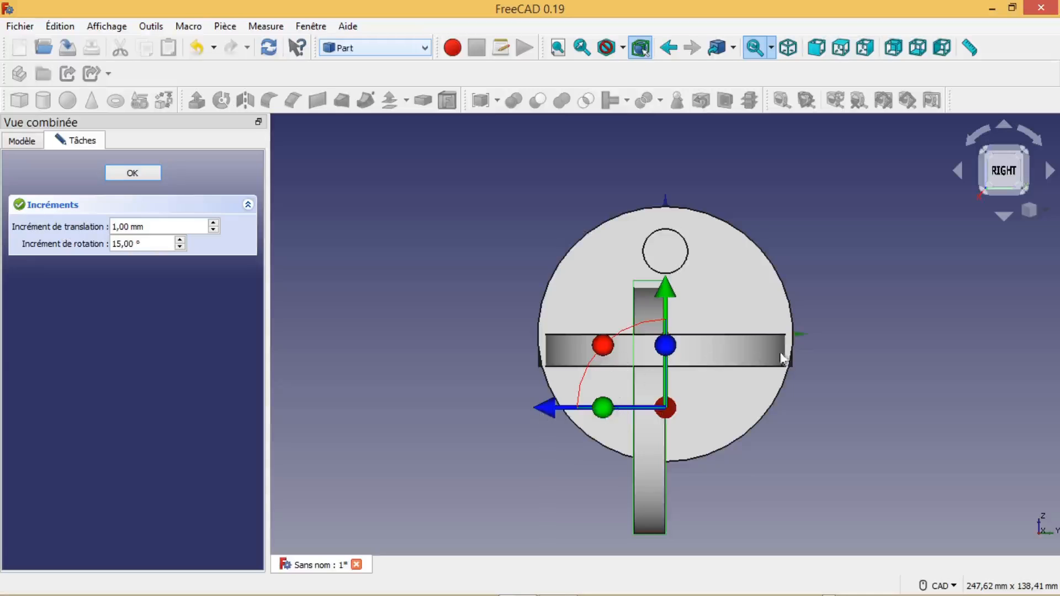
left_click(128, 174)
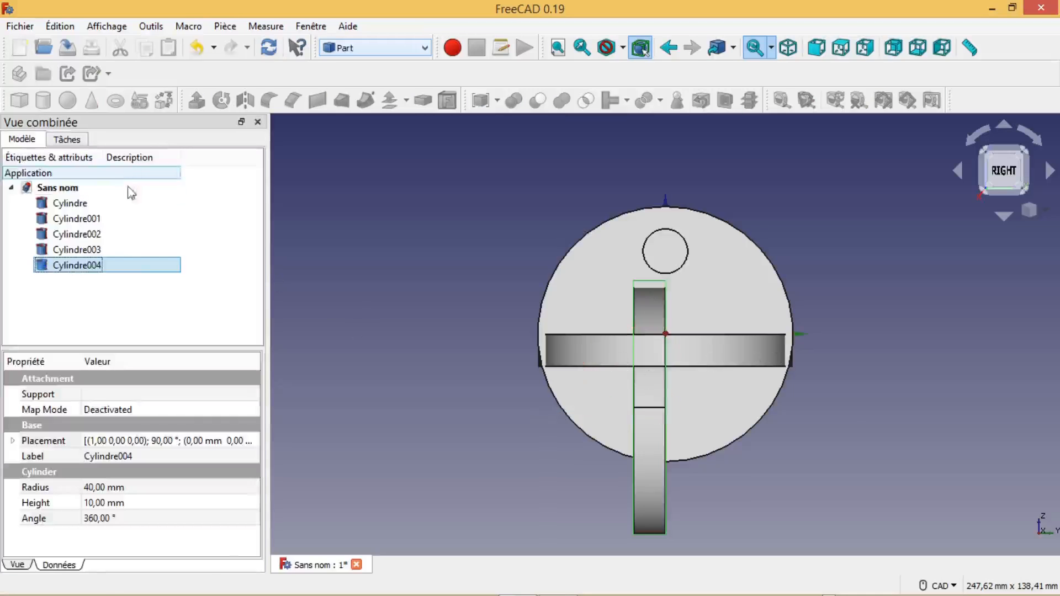
Set the fifth cylinder's Y translation to 5 mm in its placement to centre its thickness on the origin.
left_click(142, 442)
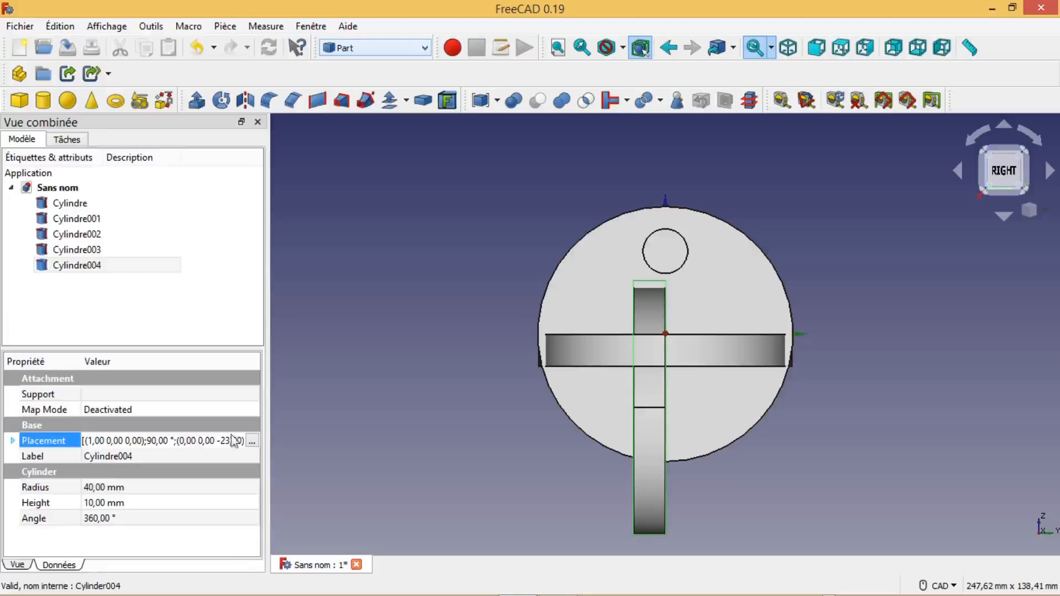
left_click(253, 441)
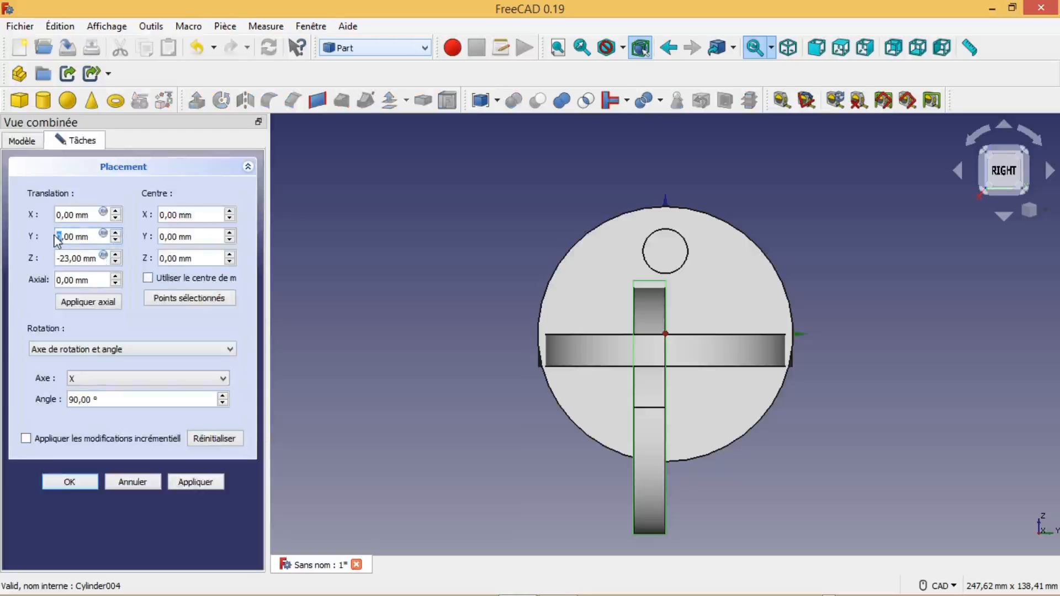
type("5")
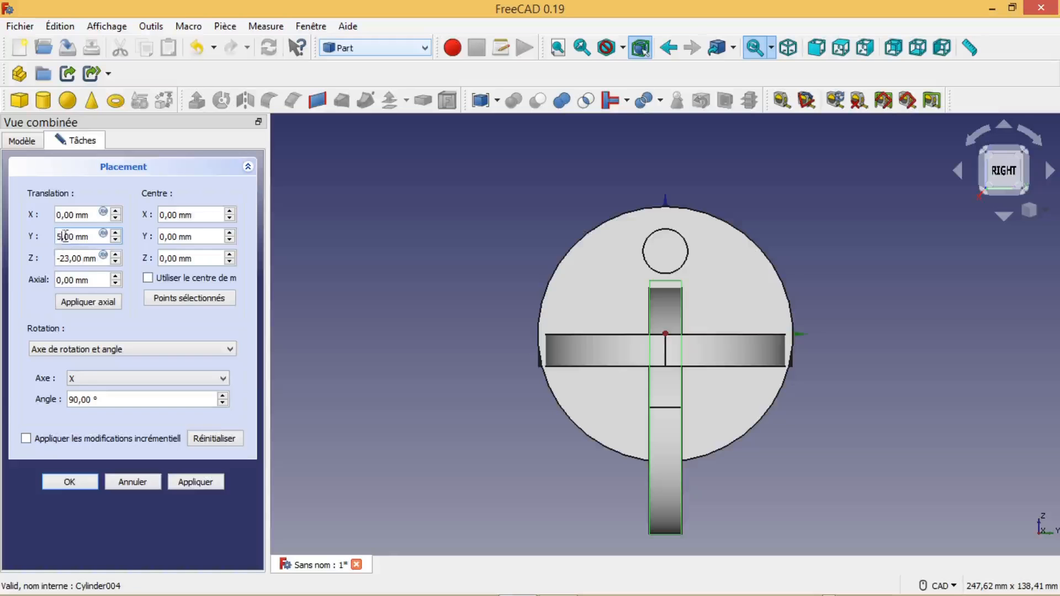
left_click(69, 482)
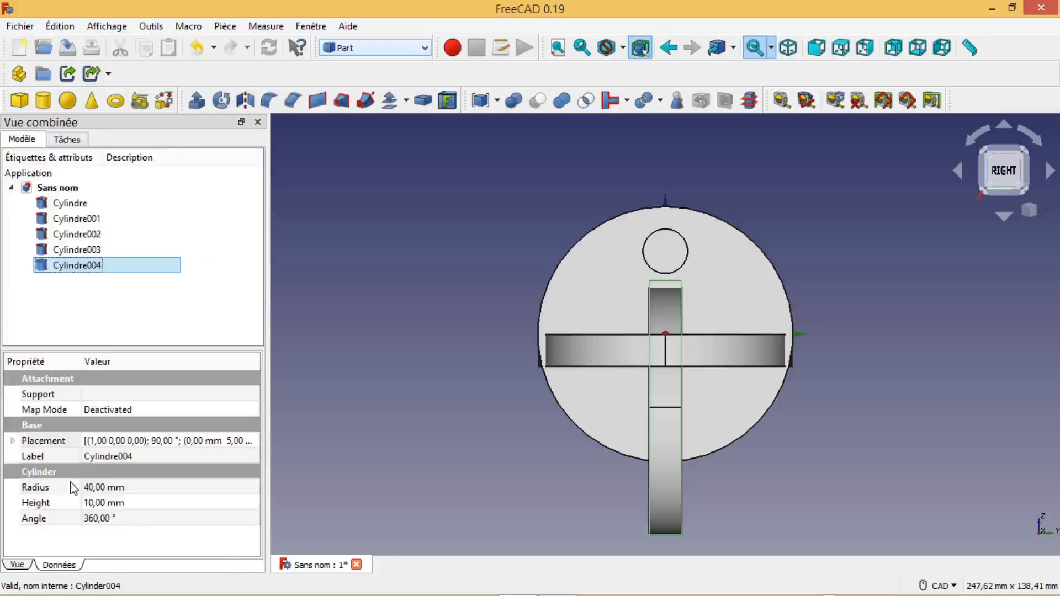
Fuse all five cylinders into a single solid with the boolean union.
middle_click_drag(427, 407, 605, 469)
middle_click_drag(476, 353, 590, 287)
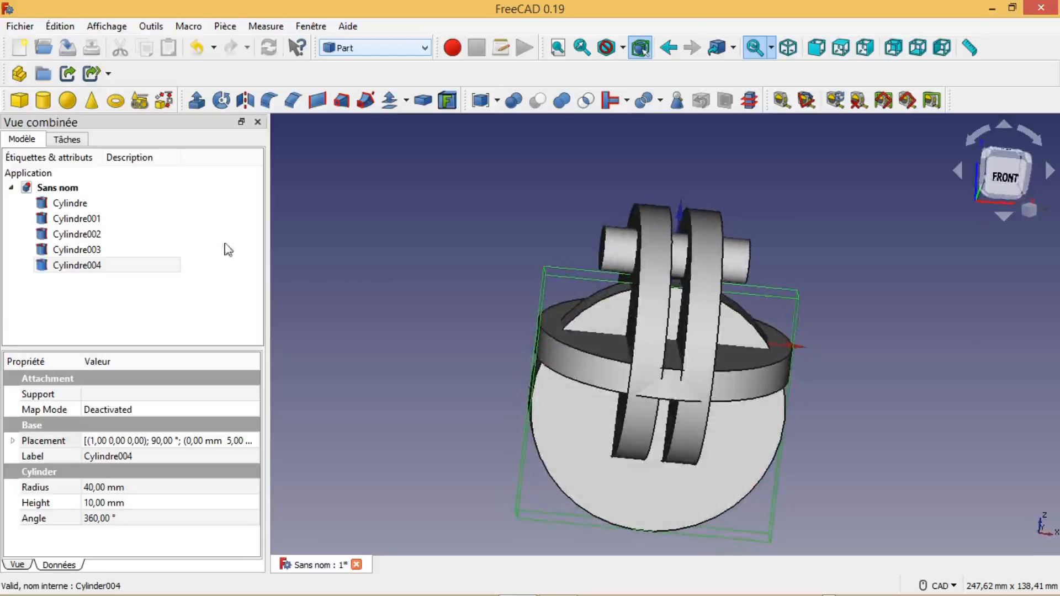
left_click(66, 204)
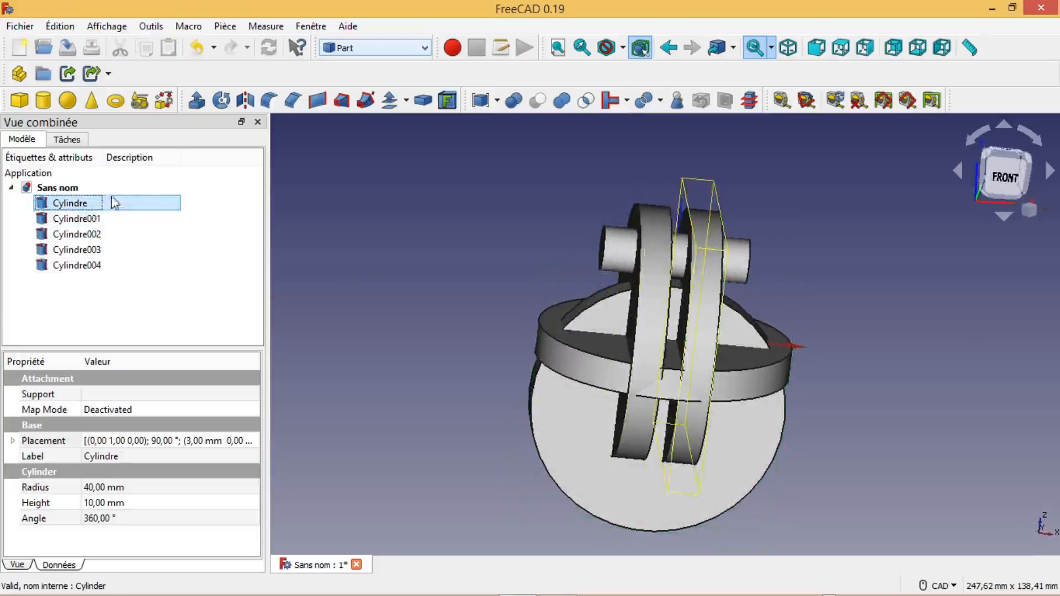
left_click(89, 219, "ctrl")
left_click(83, 234, "ctrl")
left_click(83, 251, "ctrl")
left_click(83, 266, "ctrl")
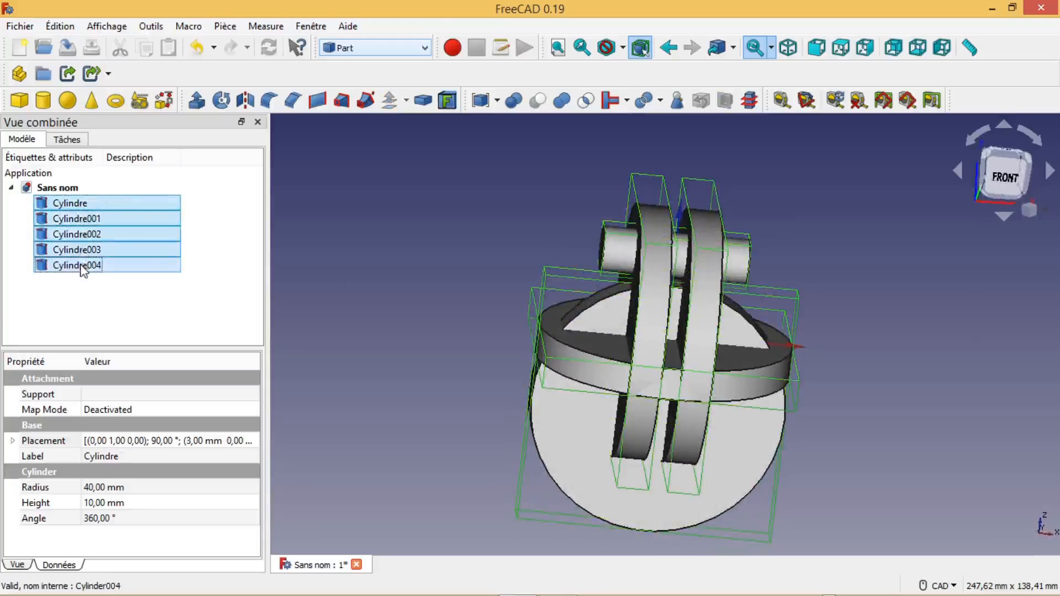
left_click(562, 101)
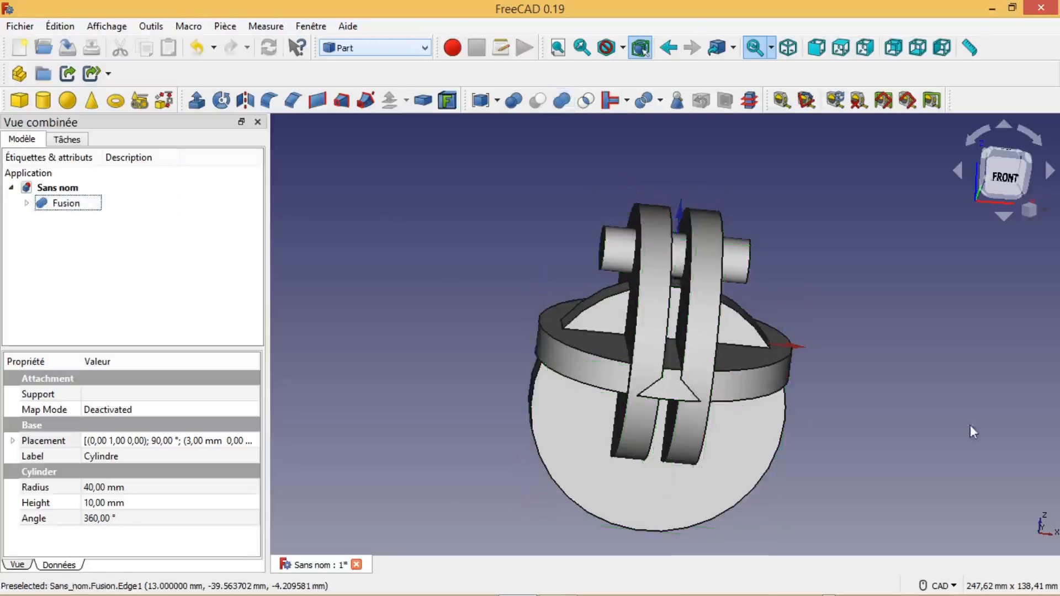
Set the fused solid's transparency to 50 in its appearance properties and look at it from the front.
middle_click_drag(916, 426, 908, 406)
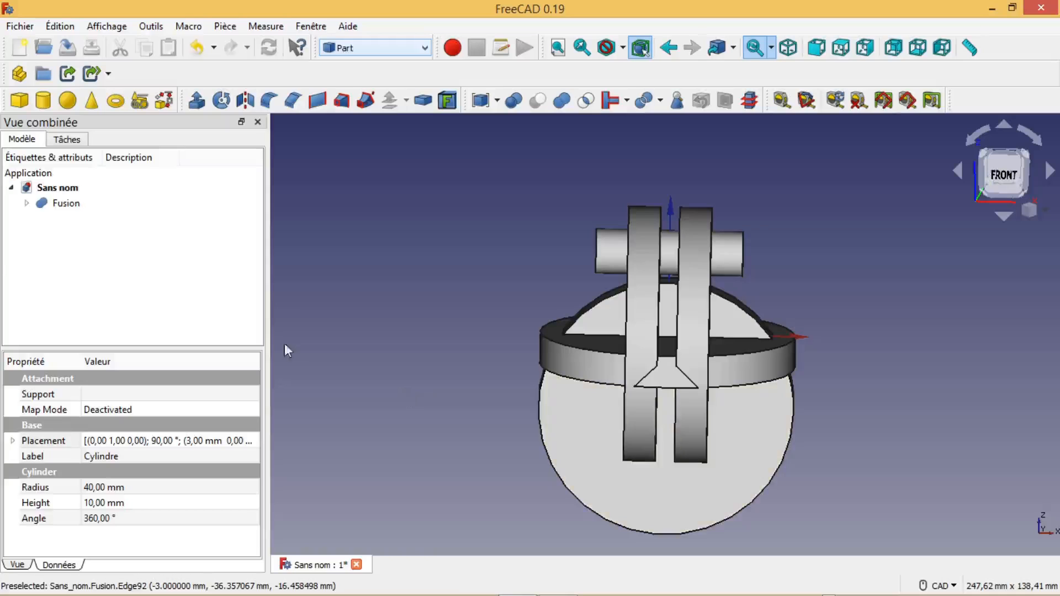
left_click(64, 205)
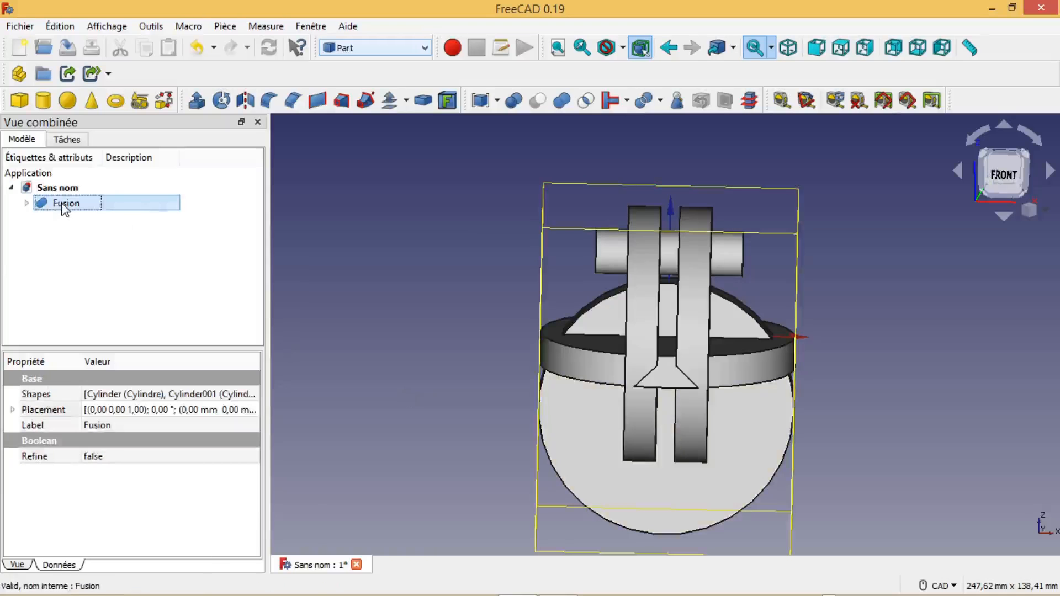
right_click(65, 208)
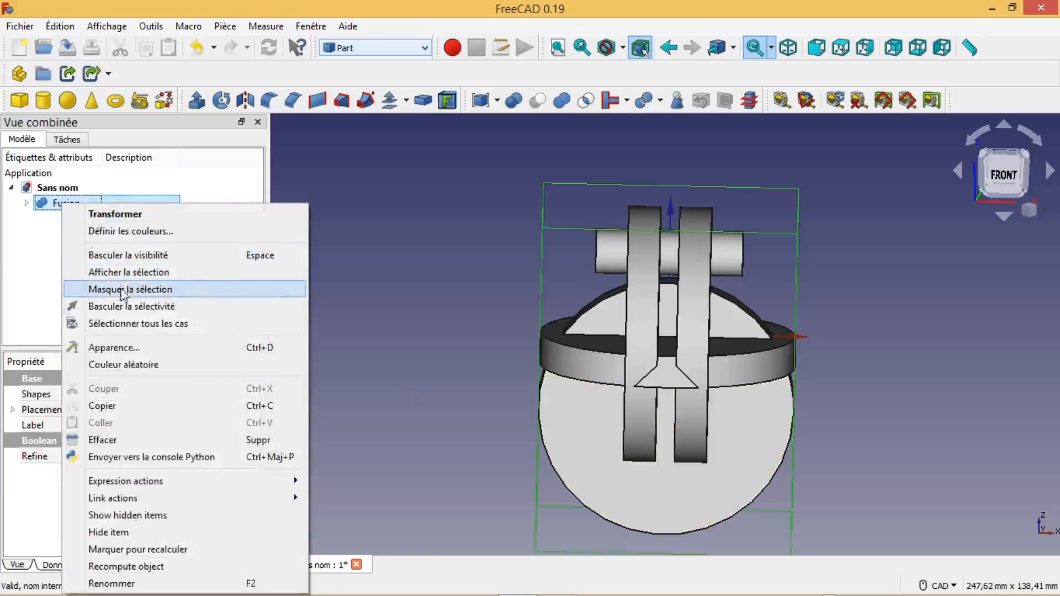
left_click(129, 352)
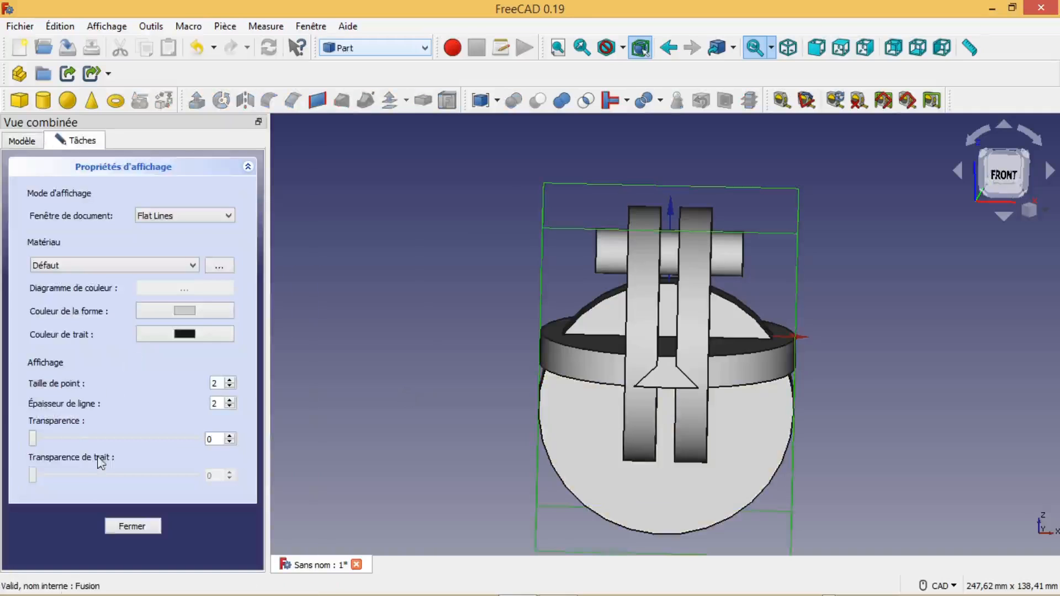
left_click_drag(32, 438, 113, 446)
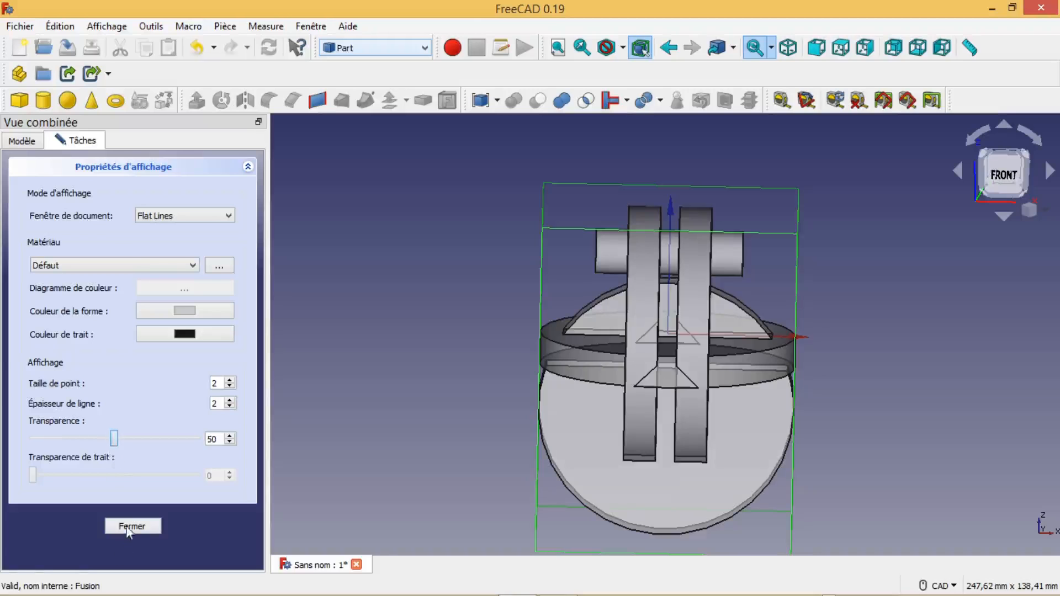
left_click(130, 526)
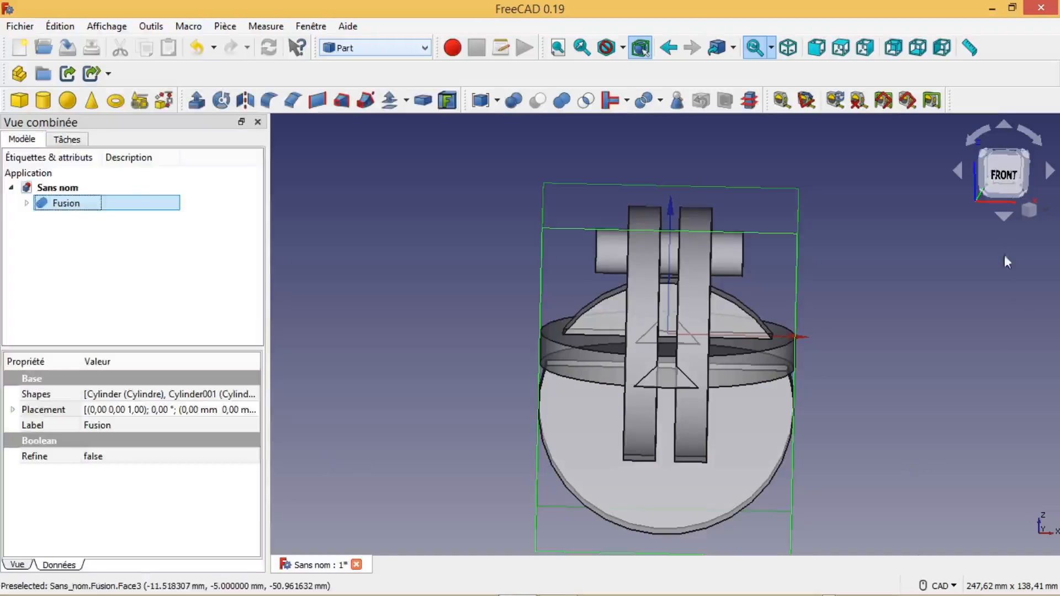
left_click(1003, 174)
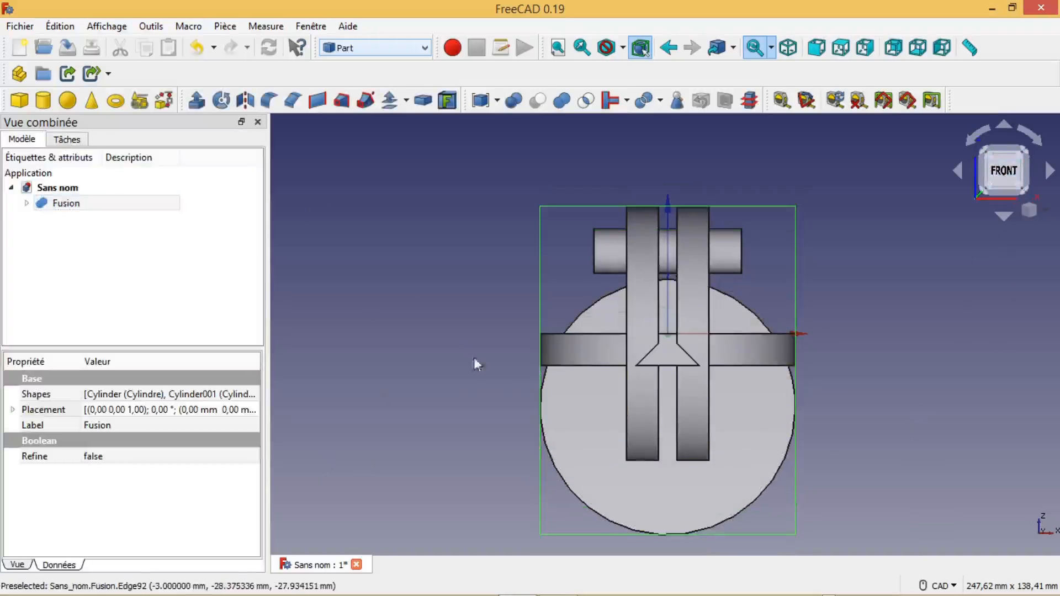
Add a new cylinder with a radius of 60 mm and a height of 60 mm.
left_click(43, 100)
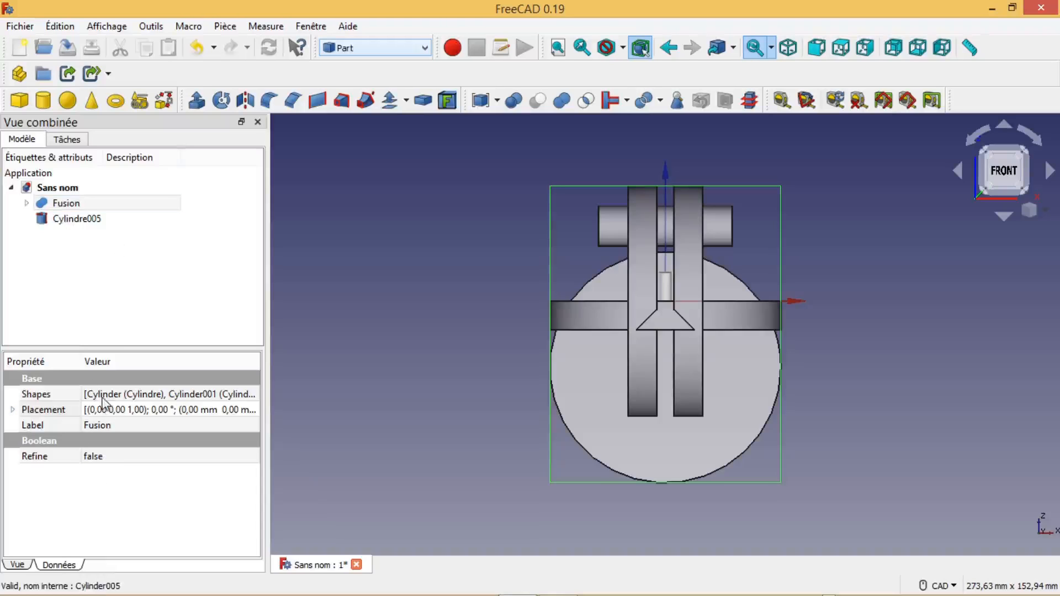
left_click(77, 219)
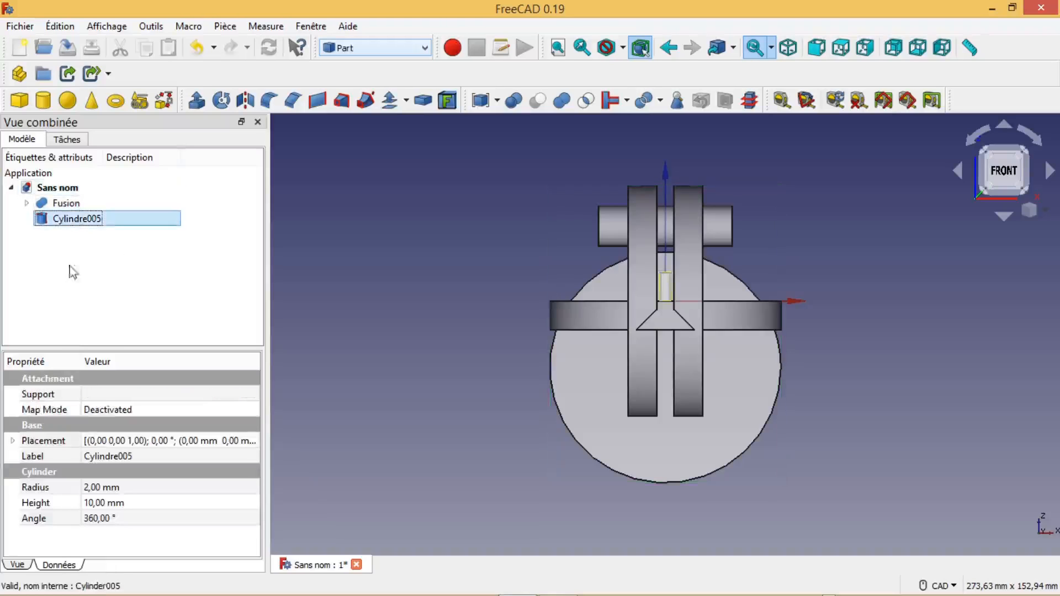
left_click(88, 488)
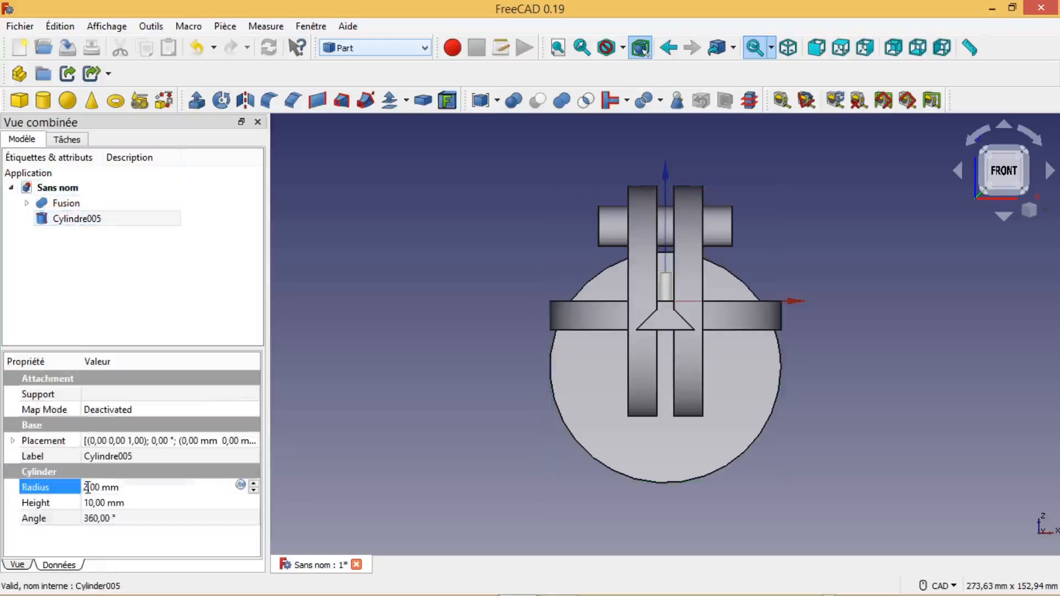
type("6")
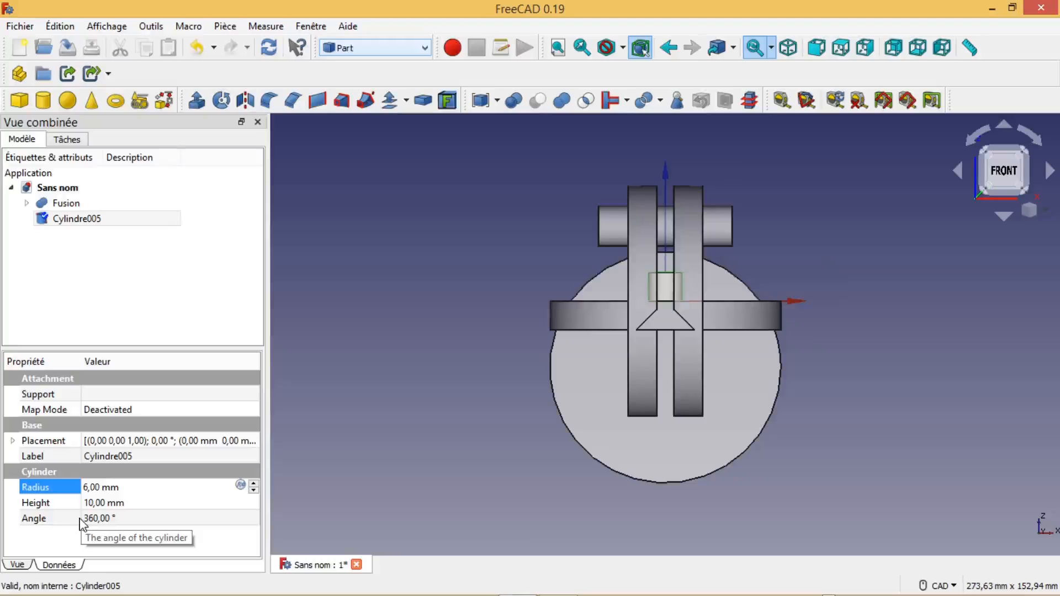
type("0")
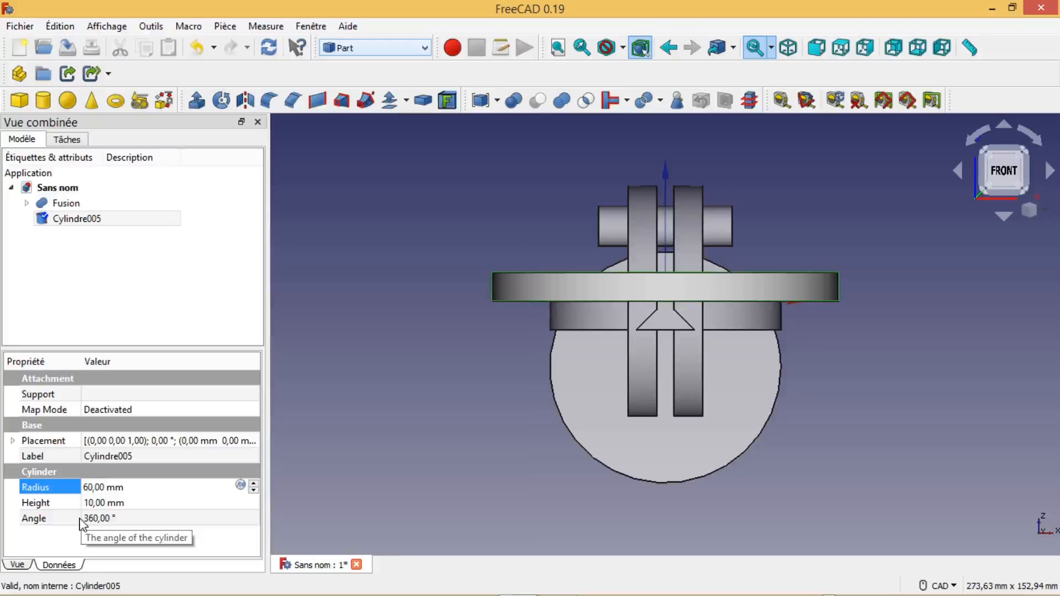
left_click(94, 502)
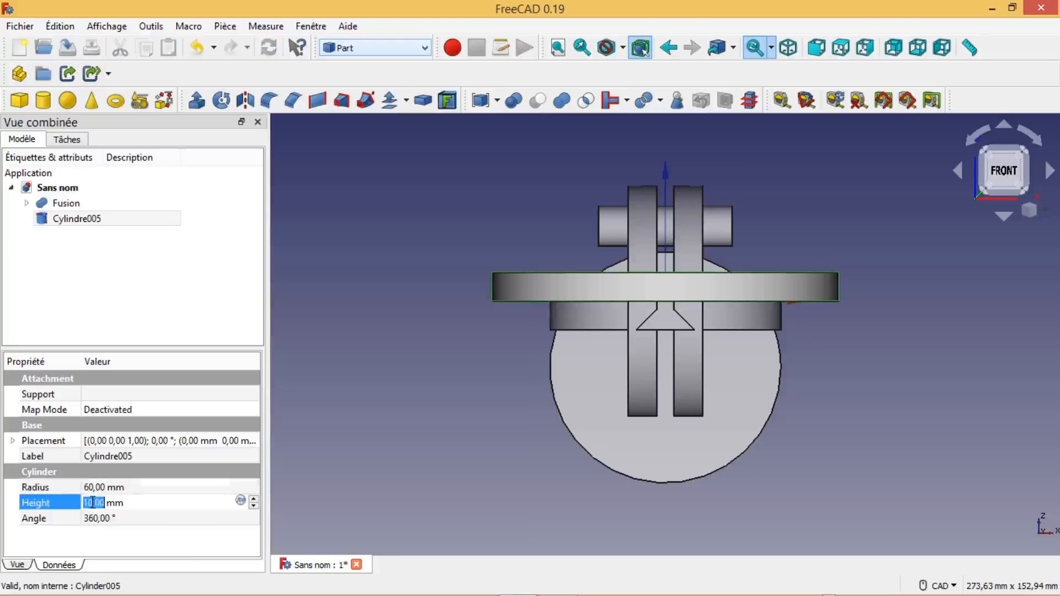
left_click_drag(93, 502, 84, 502)
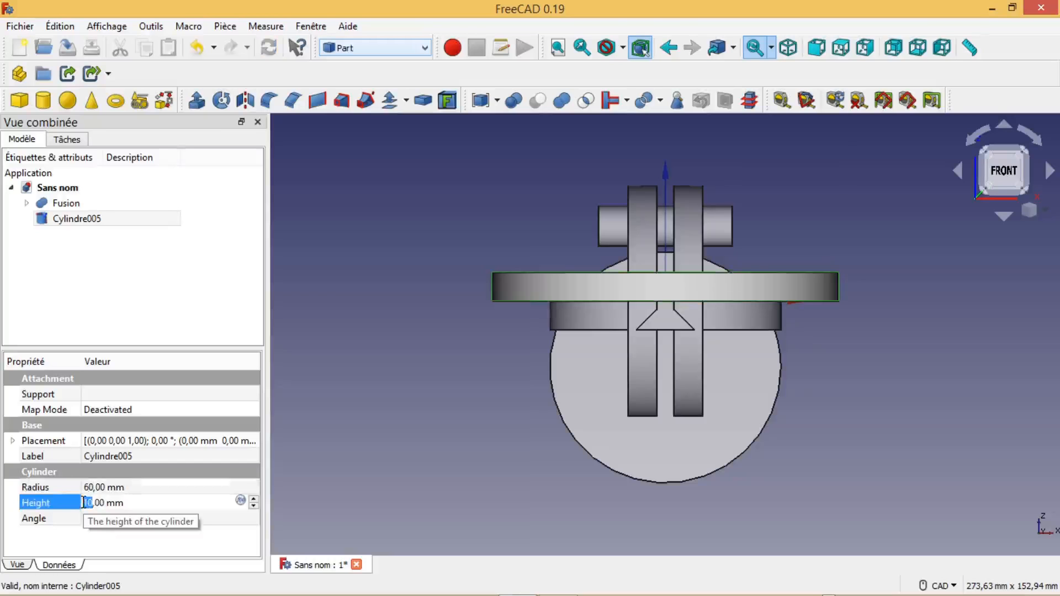
type("60")
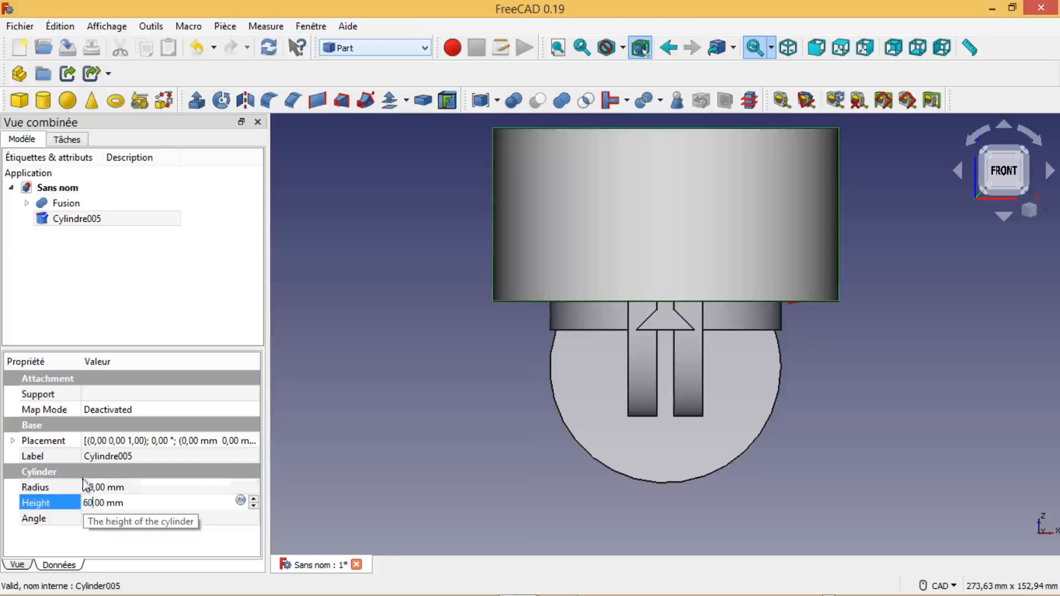
Use Transform to move the 60 mm cylinder down along Z until its top face meets the horizontal disc's underside.
left_click(88, 220)
right_click(86, 221)
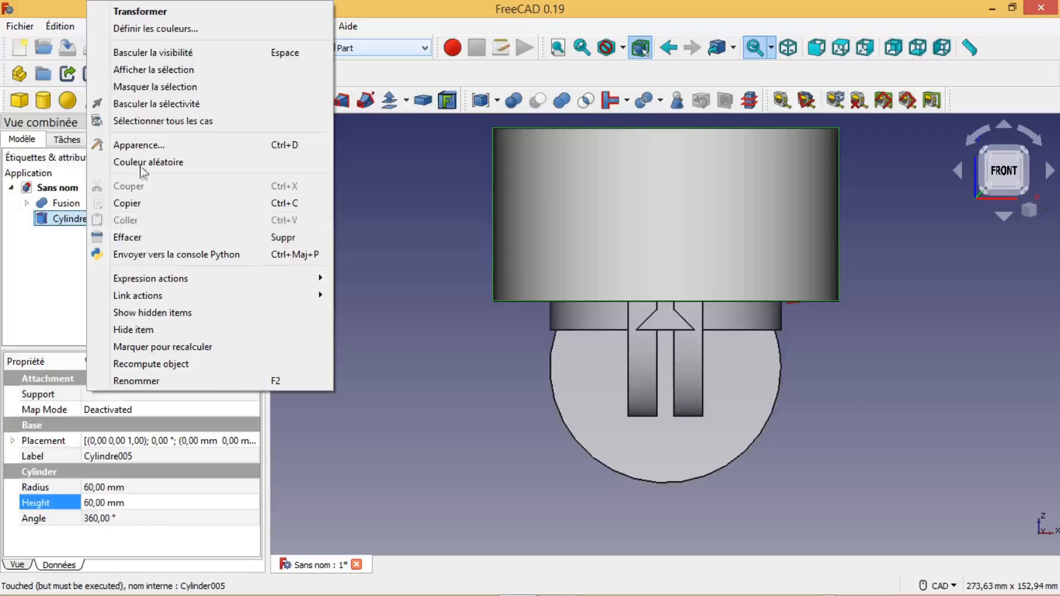
left_click(160, 12)
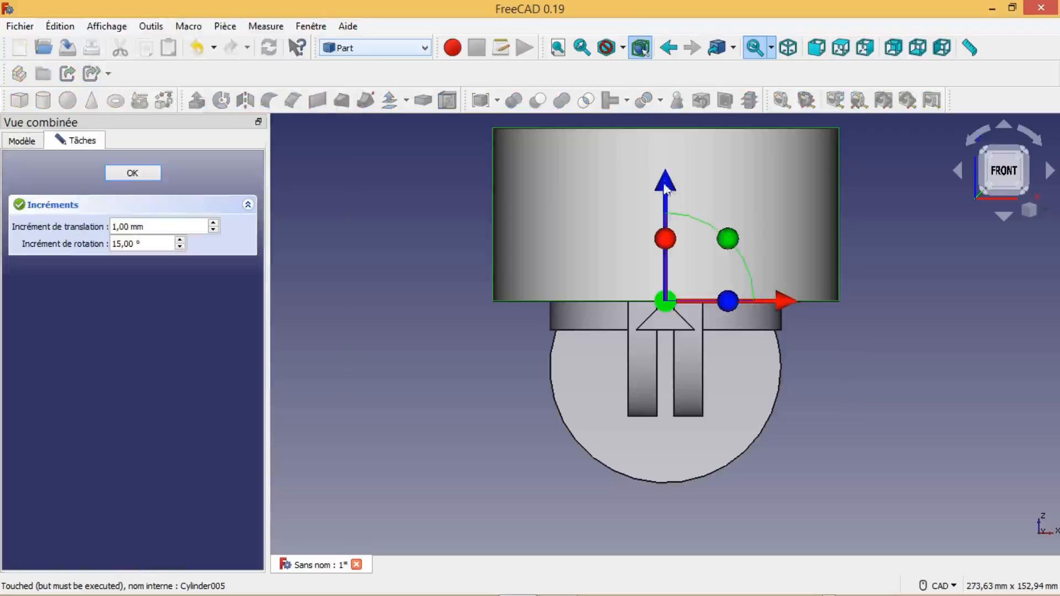
left_click_drag(666, 184, 661, 400)
scroll(856, 350, "up", 2)
left_click_drag(577, 482, 577, 470)
scroll(915, 385, "up", 2)
middle_click_drag(850, 427, 1003, 388)
scroll(615, 379, "down", 4)
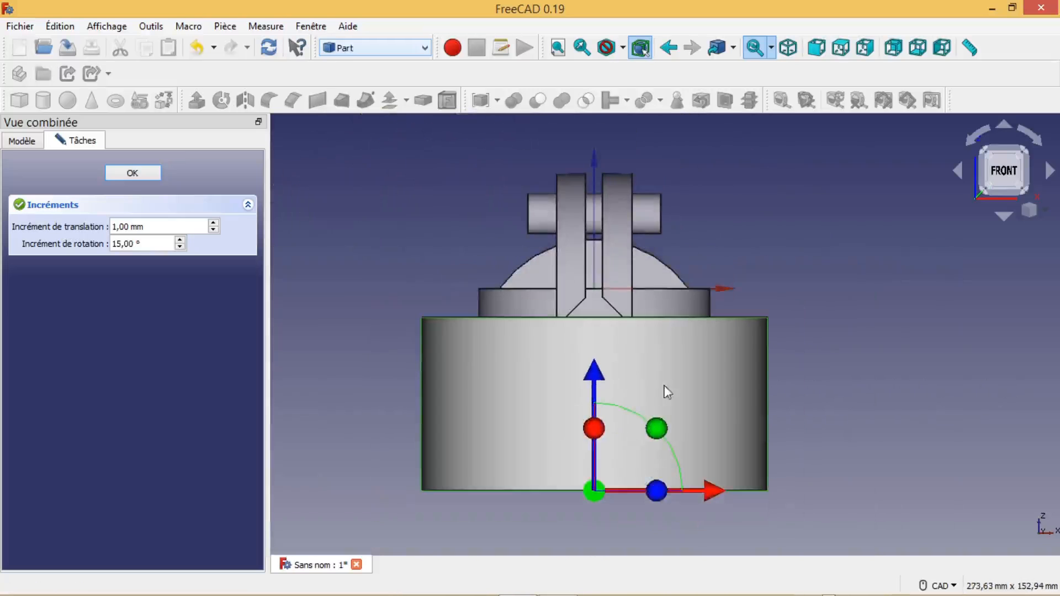
left_click(125, 174)
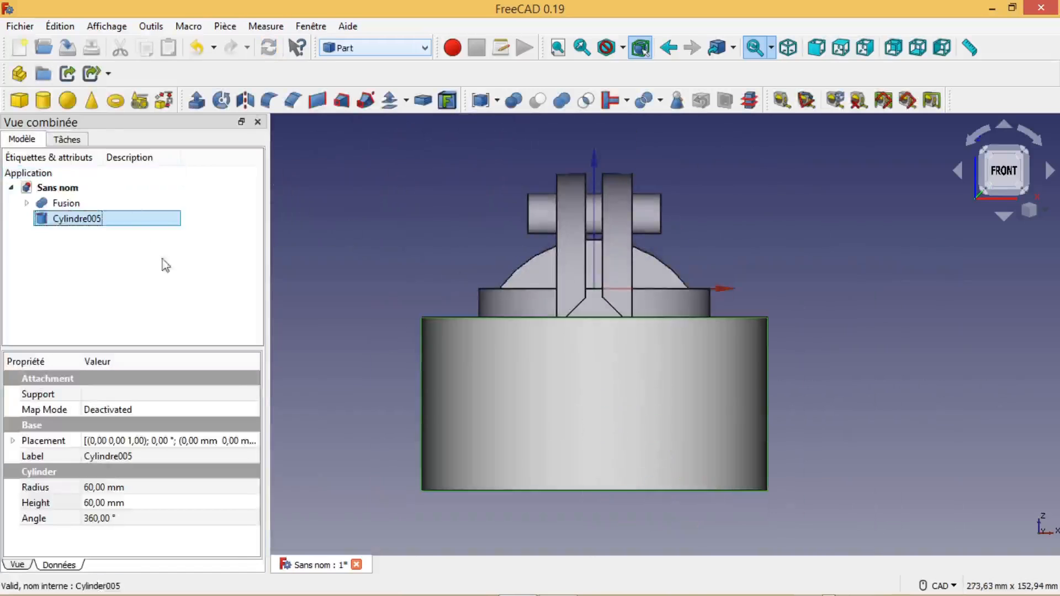
Subtract the 60 mm cylinder from the fused solid with a boolean cut and look at the result from the front.
left_click(64, 208)
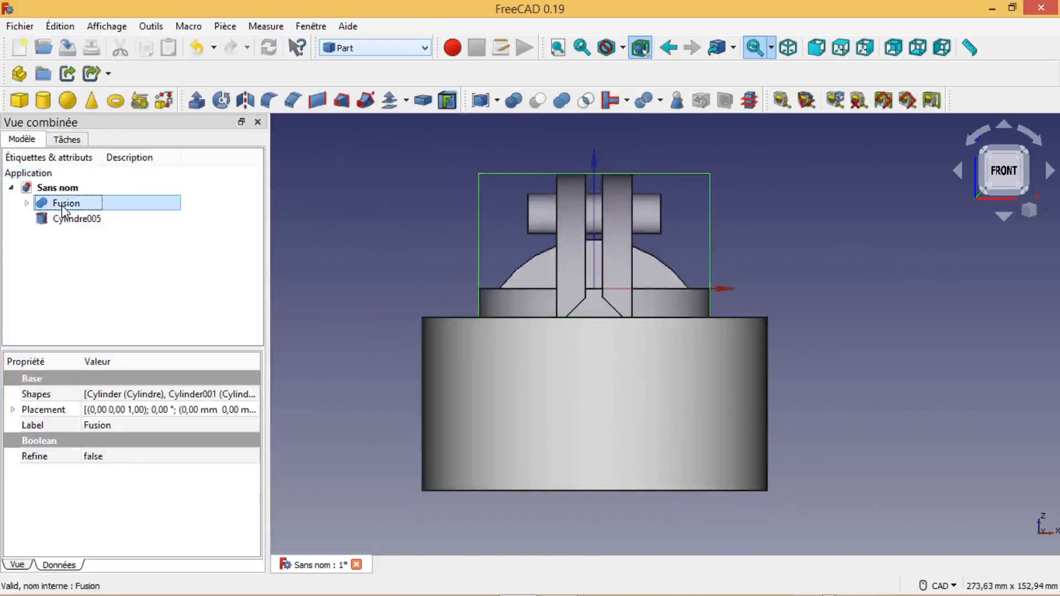
left_click(64, 220, "ctrl")
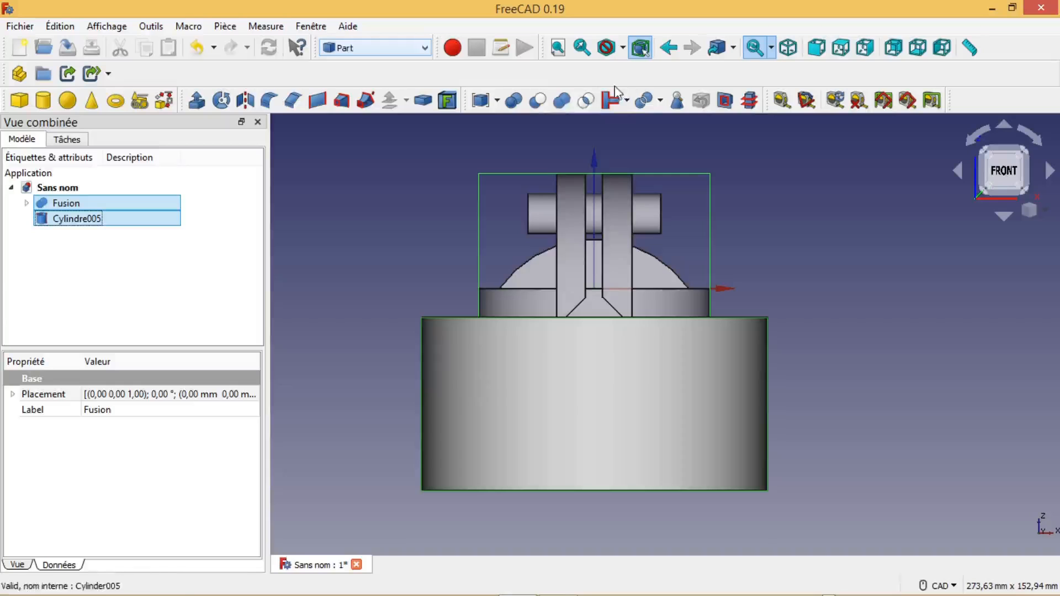
left_click(538, 101)
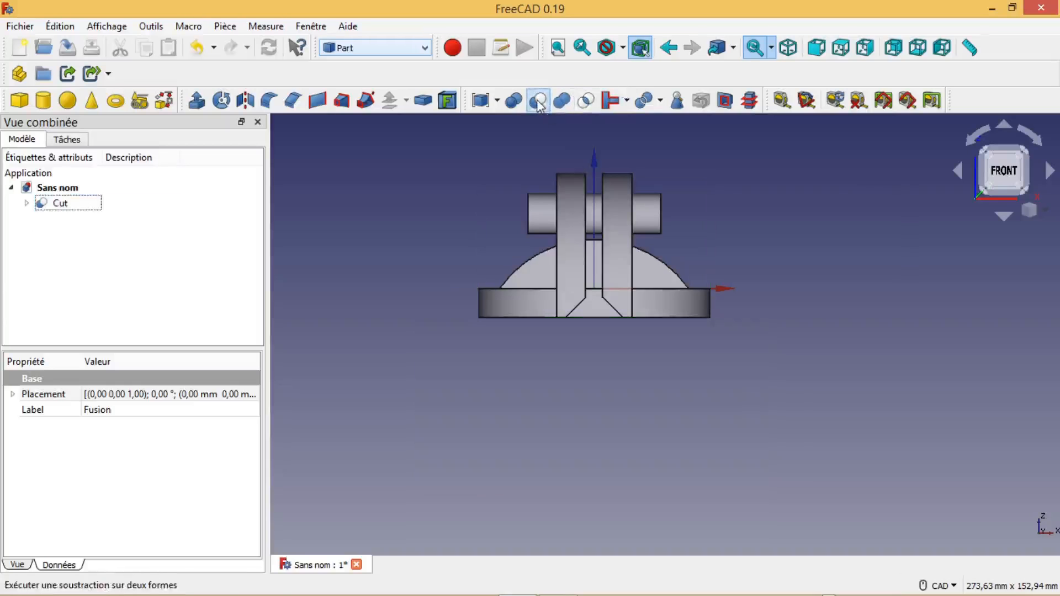
mouse_move(762, 319)
middle_mouse_down()
mouse_move(684, 369)
mouse_move(604, 395)
mouse_move(635, 287)
mouse_move(721, 304)
mouse_move(631, 369)
mouse_move(504, 343)
mouse_move(722, 309)
mouse_move(760, 348)
mouse_move(761, 322)
middle_mouse_up()
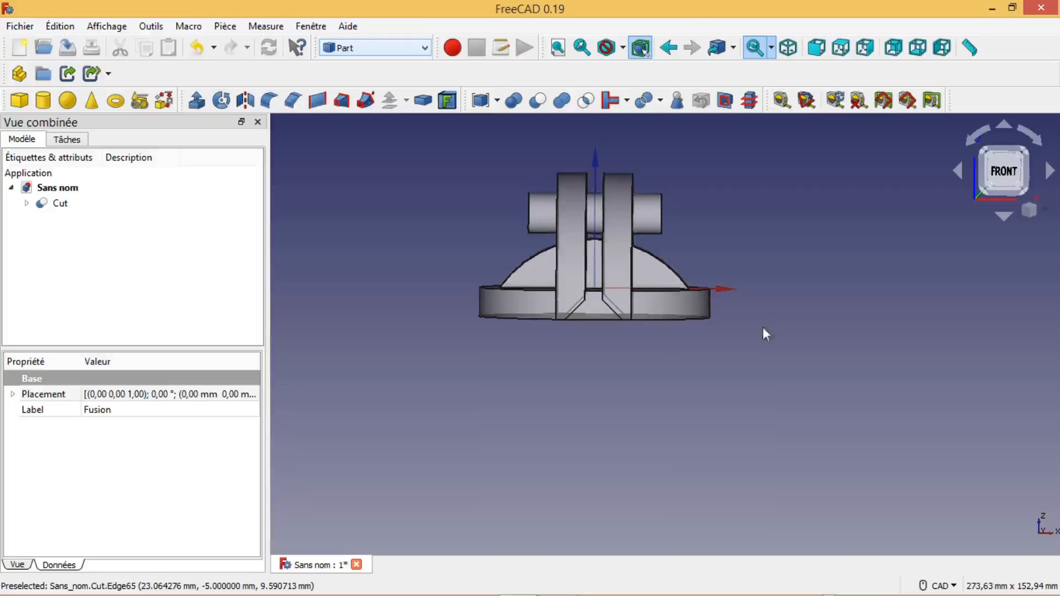
left_click(1004, 172)
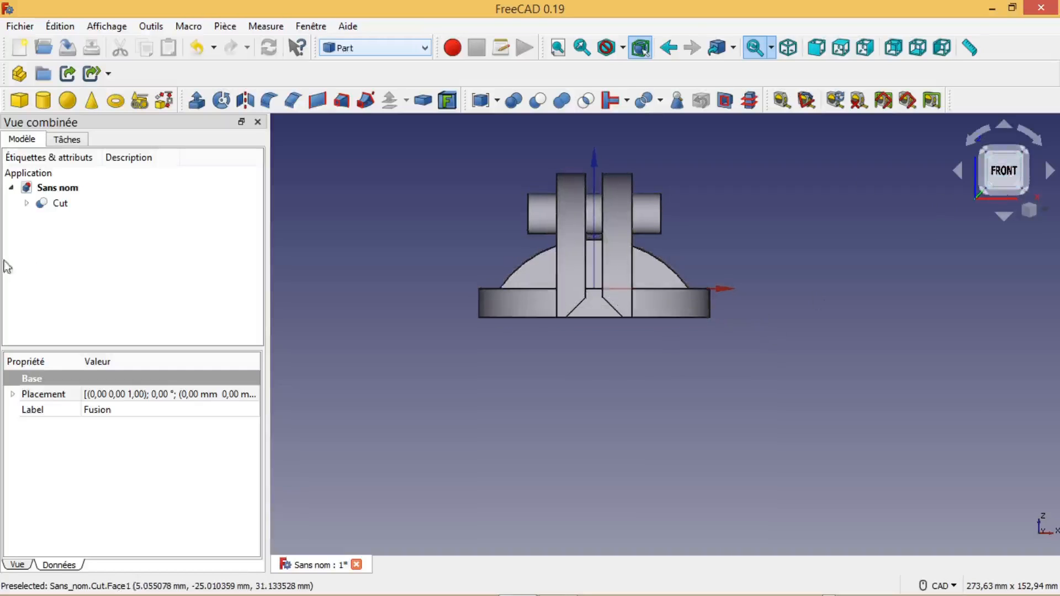
Add a cube primitive and set its length to 6 mm.
left_click(19, 100)
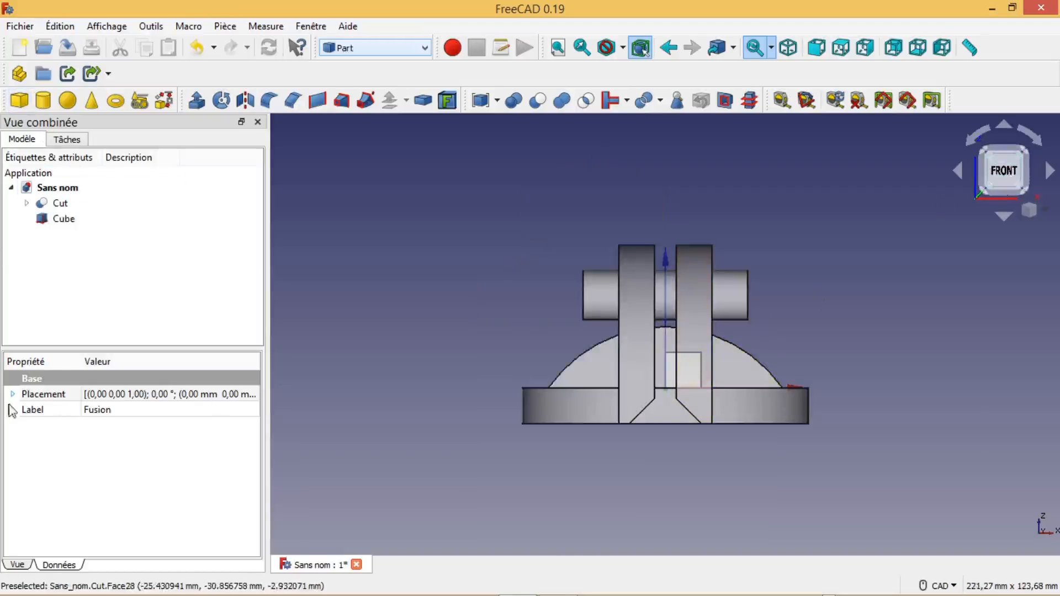
left_click(65, 217)
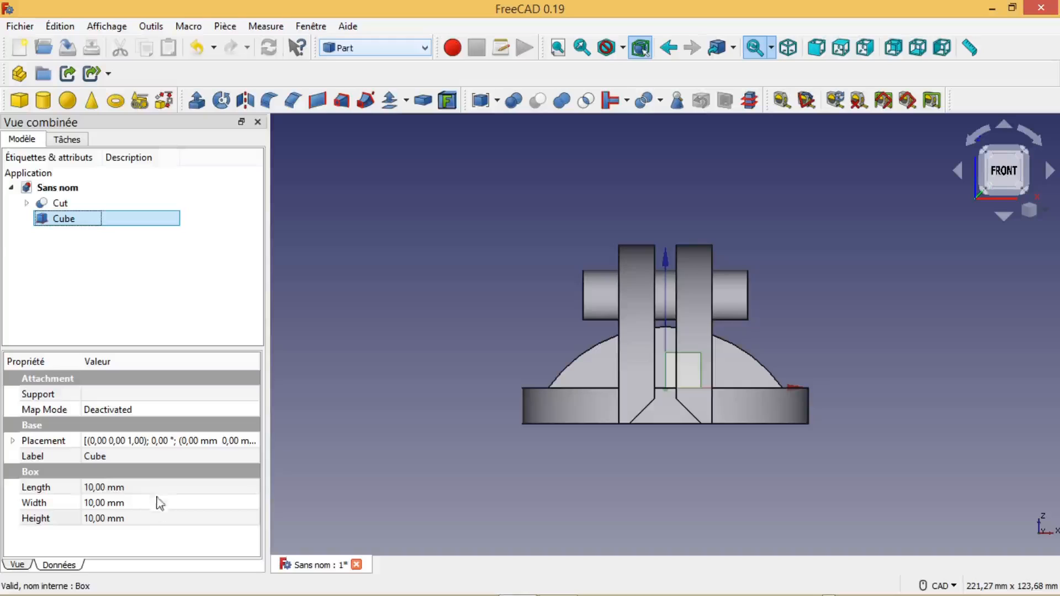
left_click(92, 488)
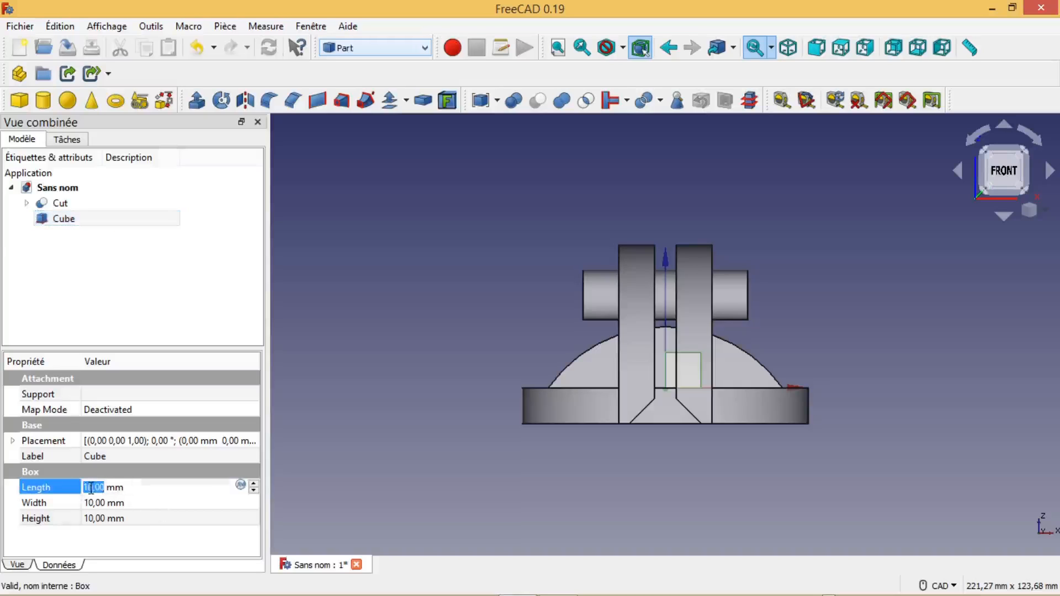
left_click(85, 487)
left_click_drag(92, 487, 78, 492)
type("6")
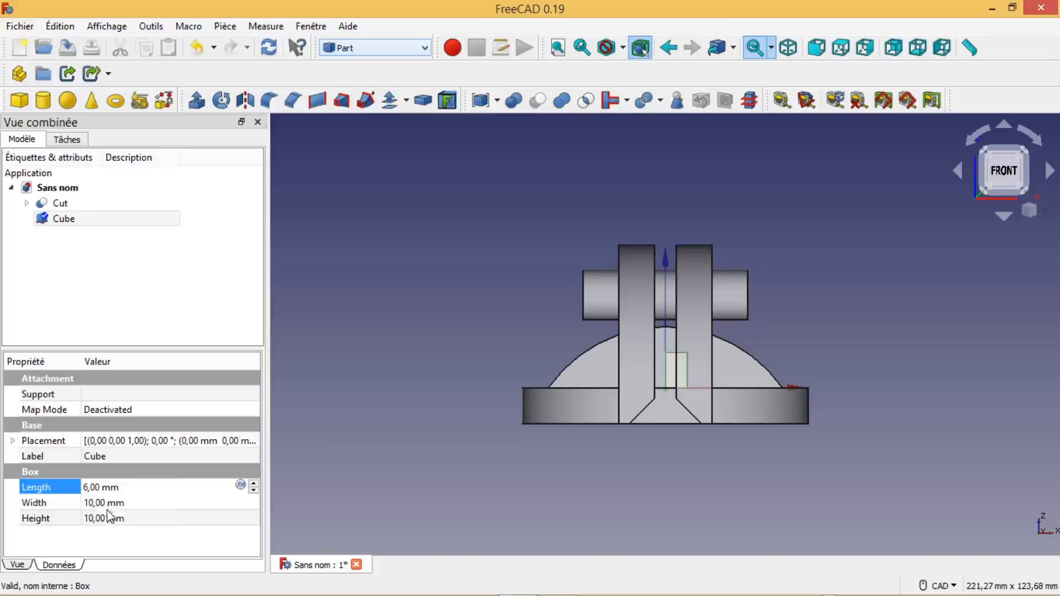
Set the cube's X translation to -3 mm in its placement to centre it between the two upright discs.
left_click(167, 443)
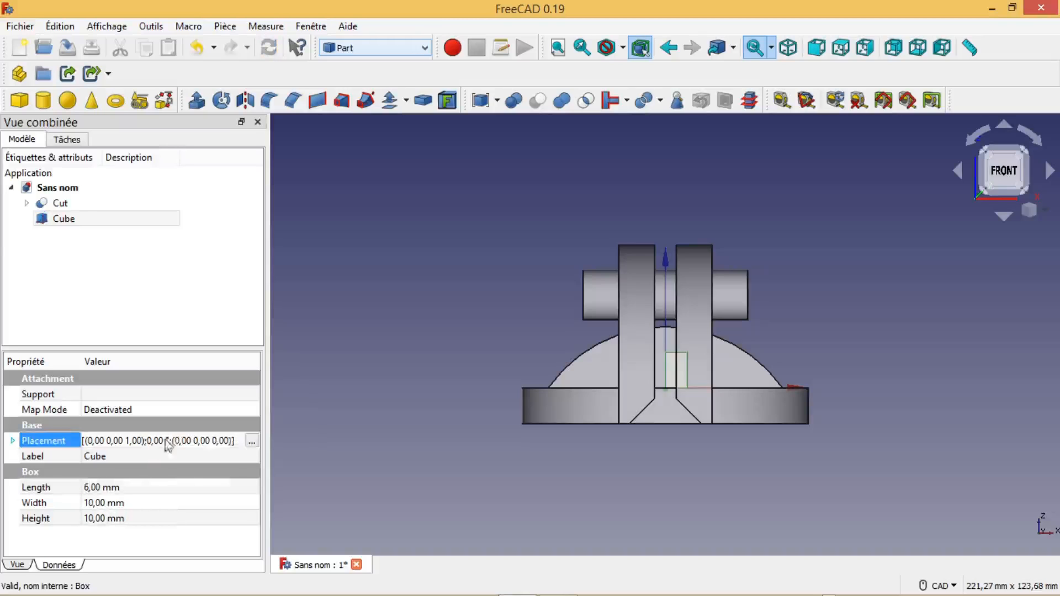
left_click(252, 442)
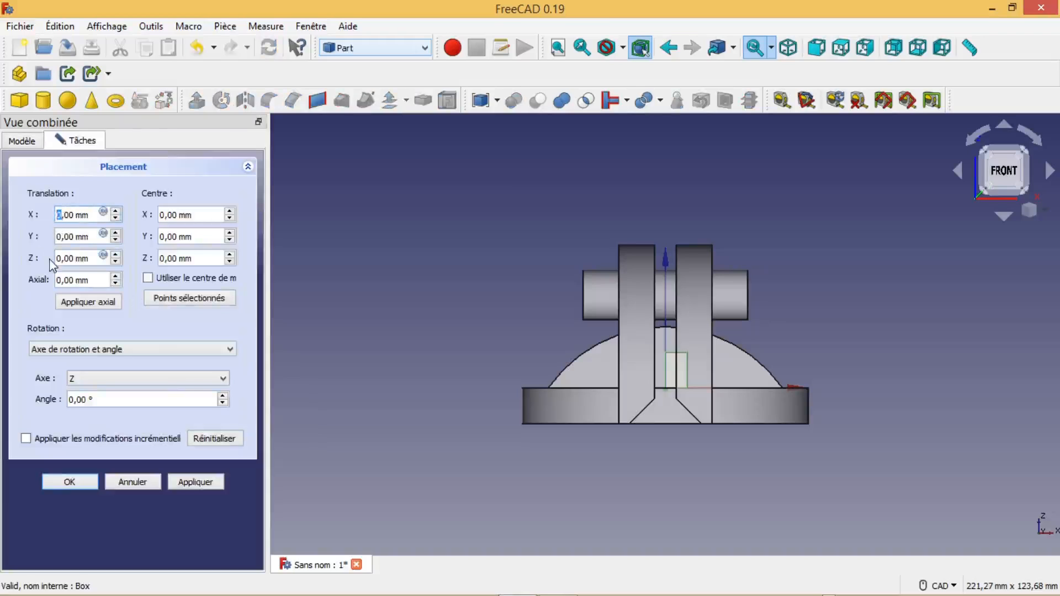
type("6")
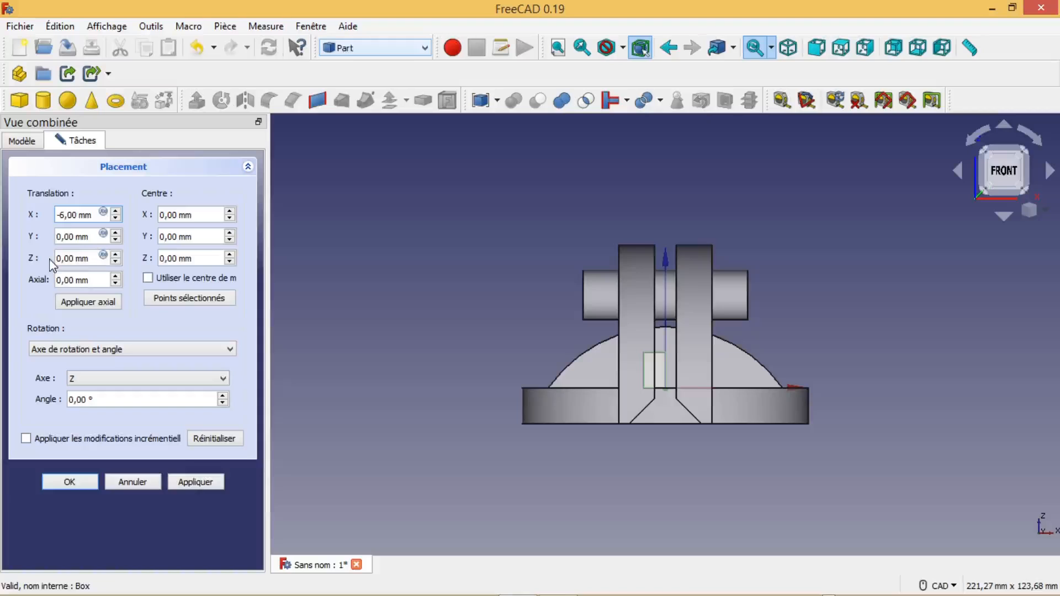
key("BackSpace")
type("3")
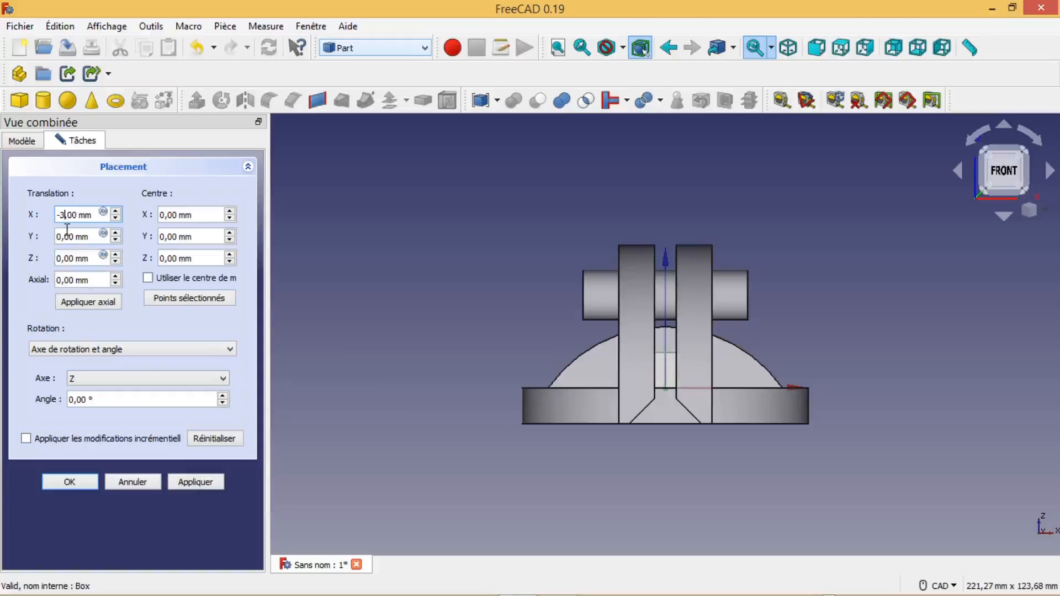
left_click(70, 483)
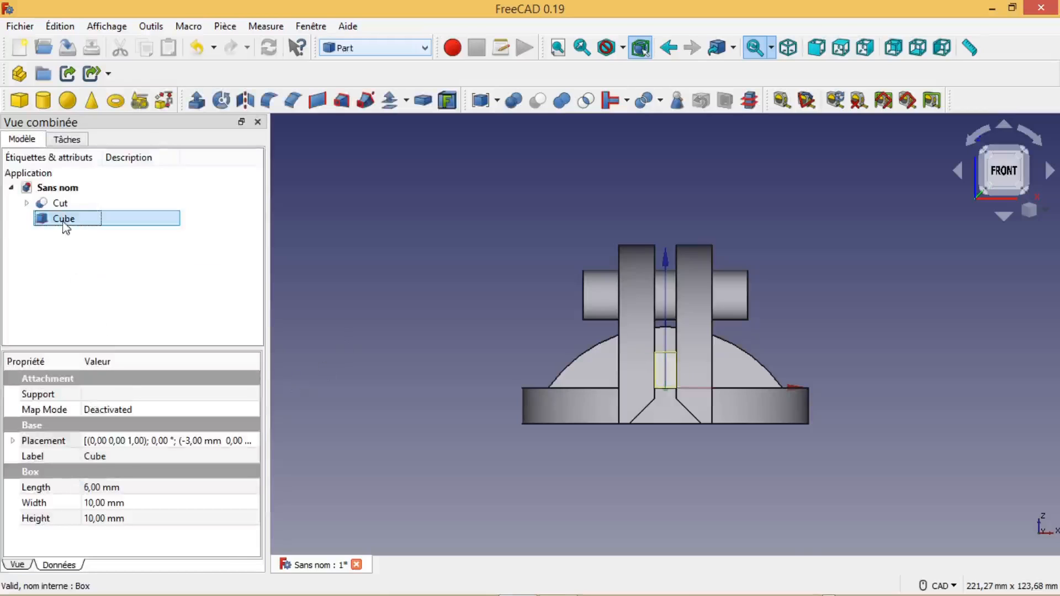
Set the cube's height to 60 mm and its width to 100 mm.
left_click(94, 518)
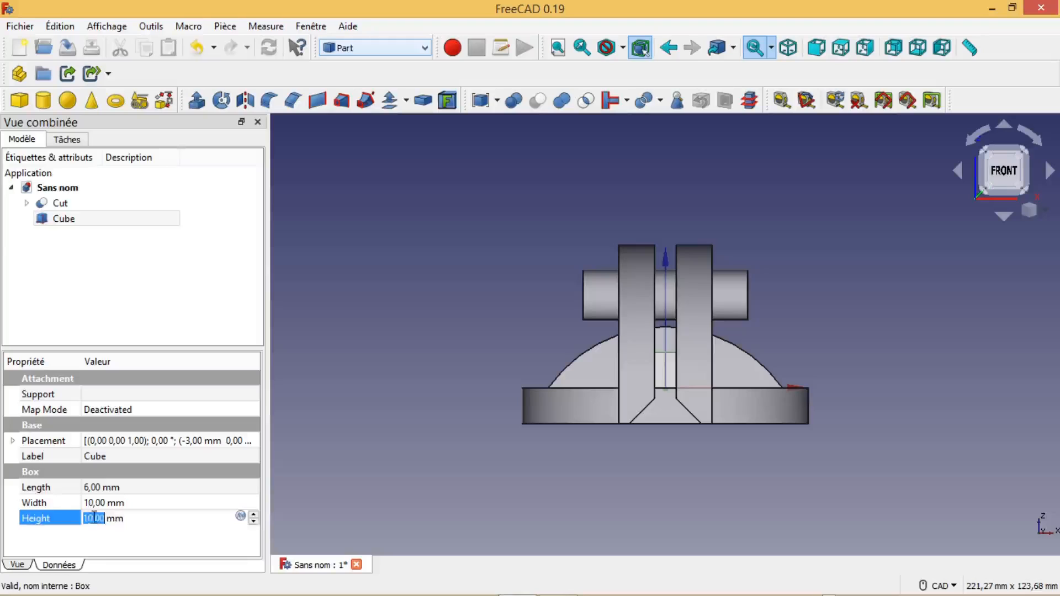
left_click(89, 519)
type("6")
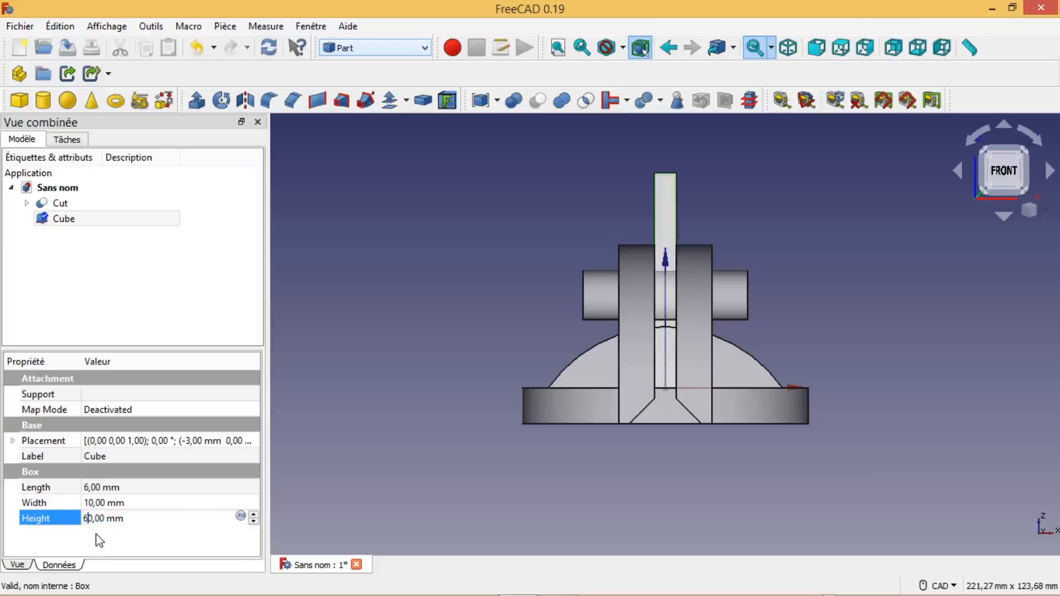
middle_click_drag(934, 440, 840, 393)
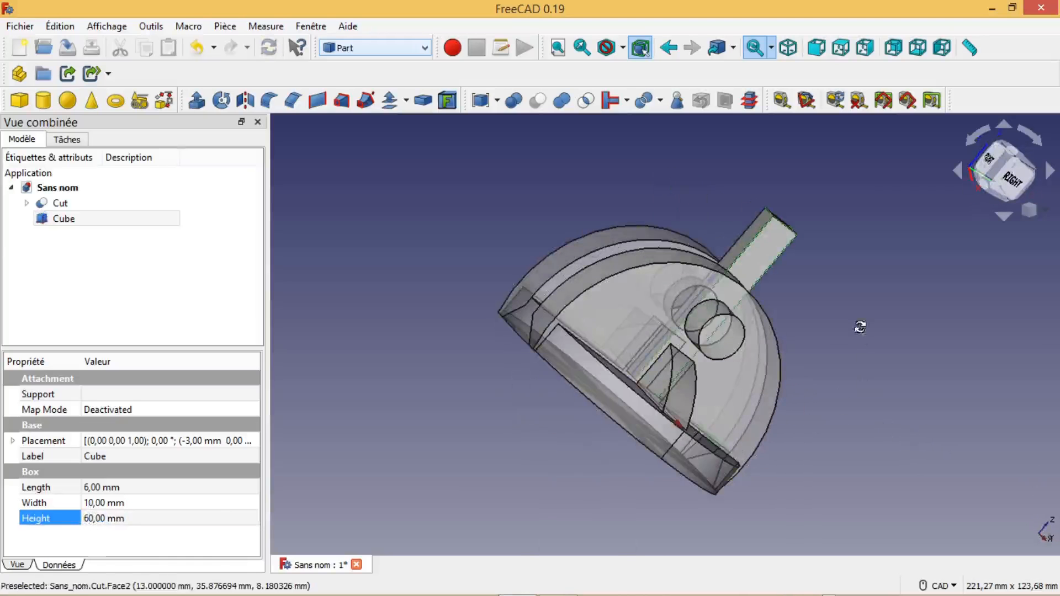
middle_click_drag(861, 324, 811, 239)
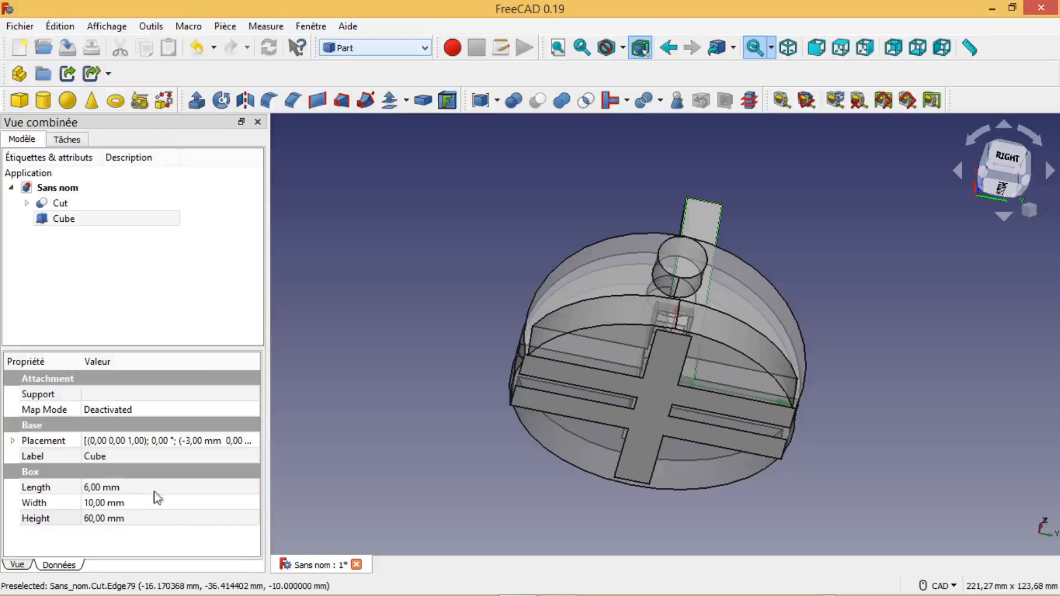
left_click(98, 504)
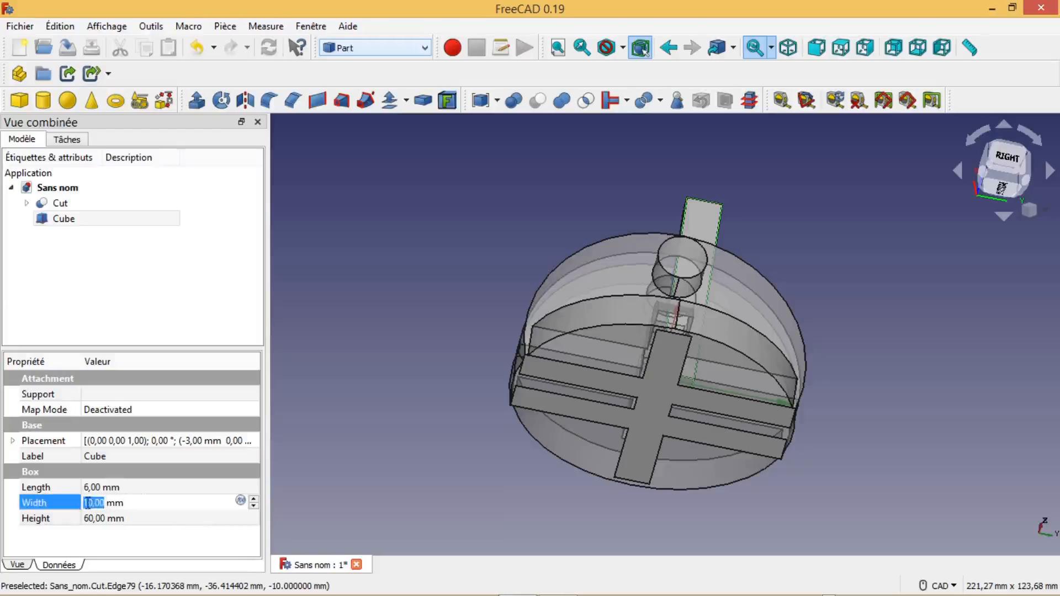
left_click(86, 502)
type("0")
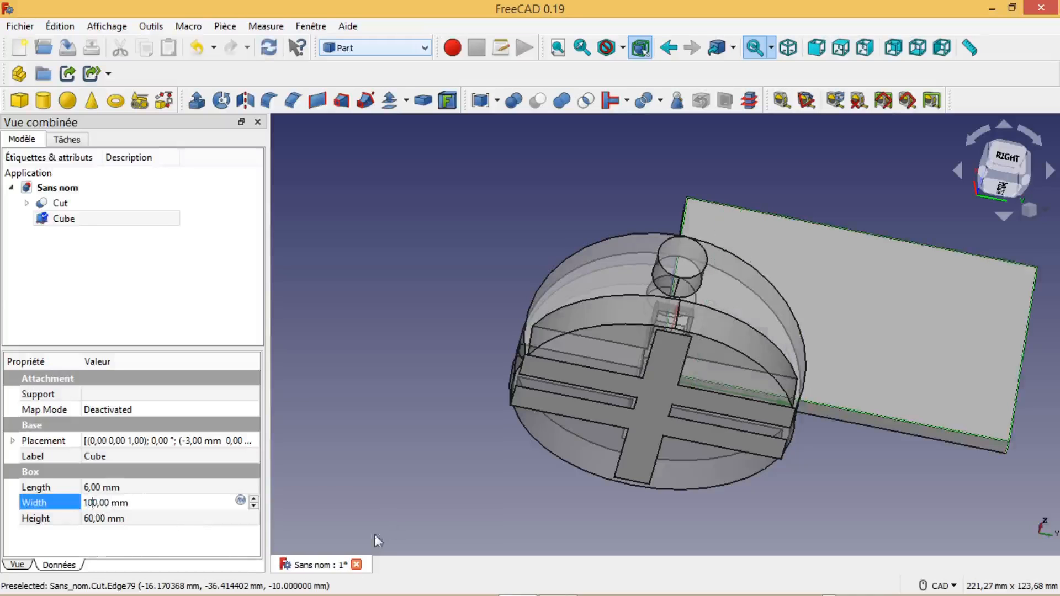
Set the cube's Y translation to -50 mm in its placement and look at it from the front.
middle_click_drag(380, 475, 365, 523)
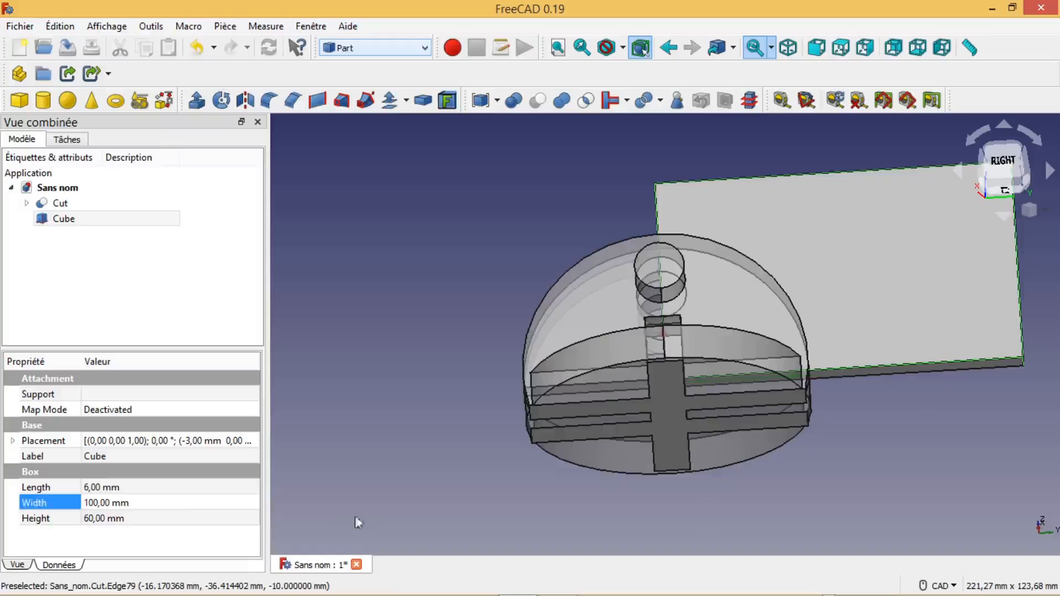
left_click(148, 441)
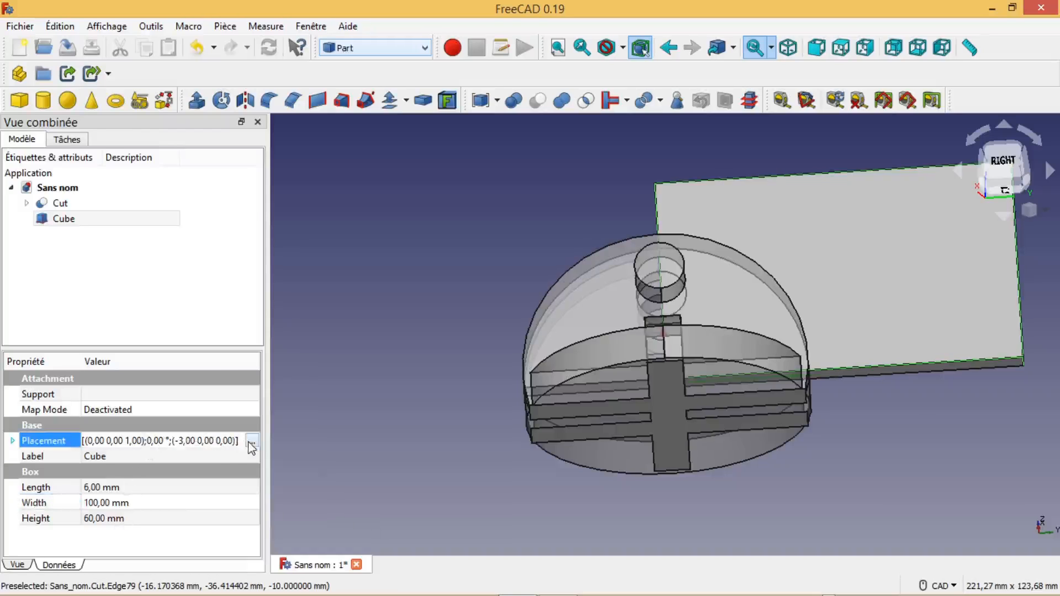
left_click(246, 442)
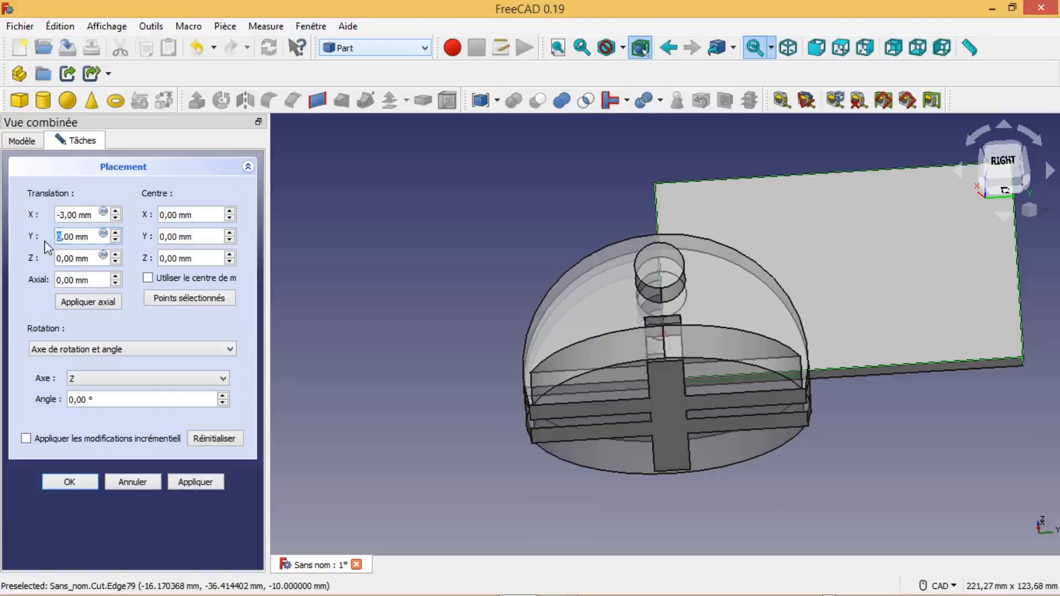
type("50")
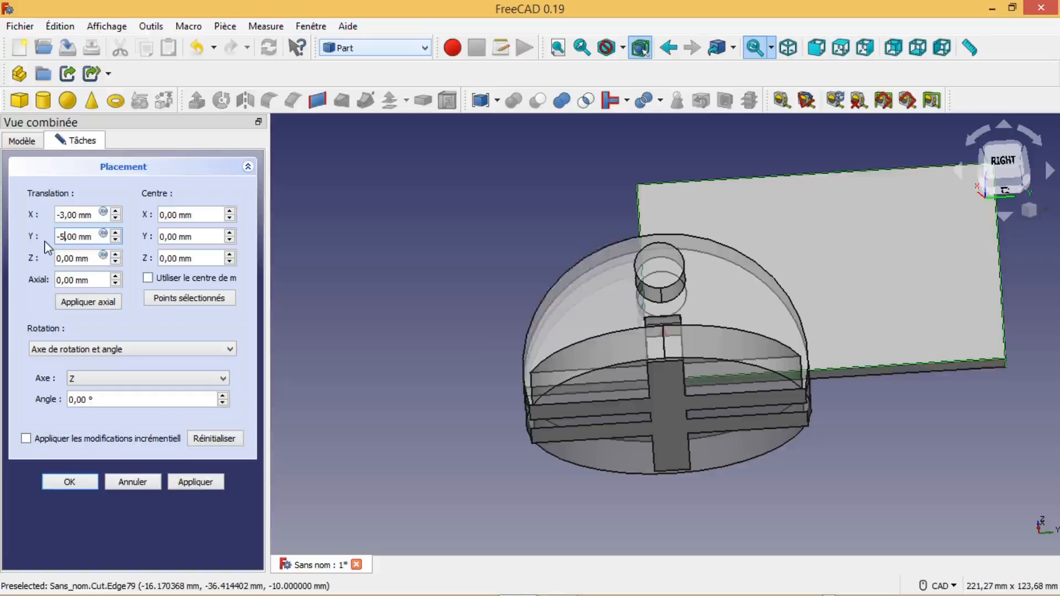
left_click(66, 483)
middle_click_drag(305, 347, 471, 357)
middle_click_drag(419, 279, 559, 274)
left_click(1010, 179)
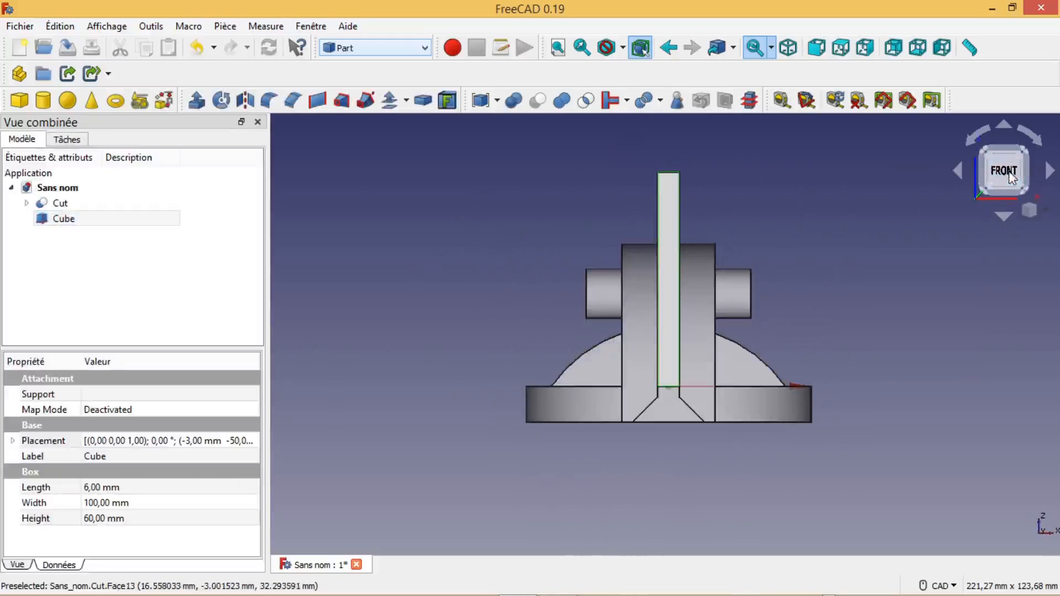
Subtract the cube from the main solid with a boolean cut to open a slot between the upright discs.
left_click(123, 208)
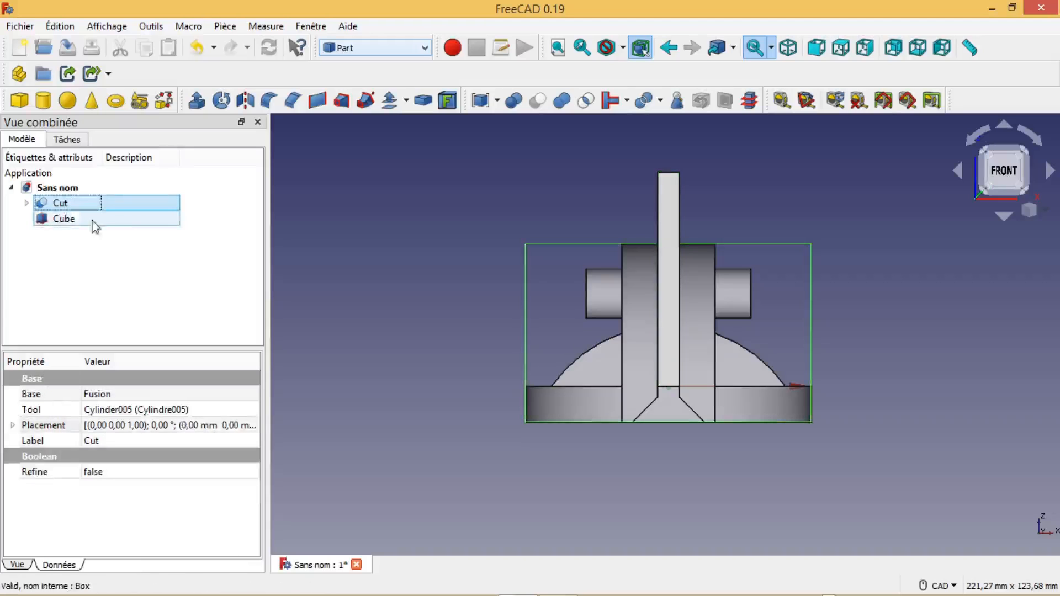
left_click(72, 219, "ctrl")
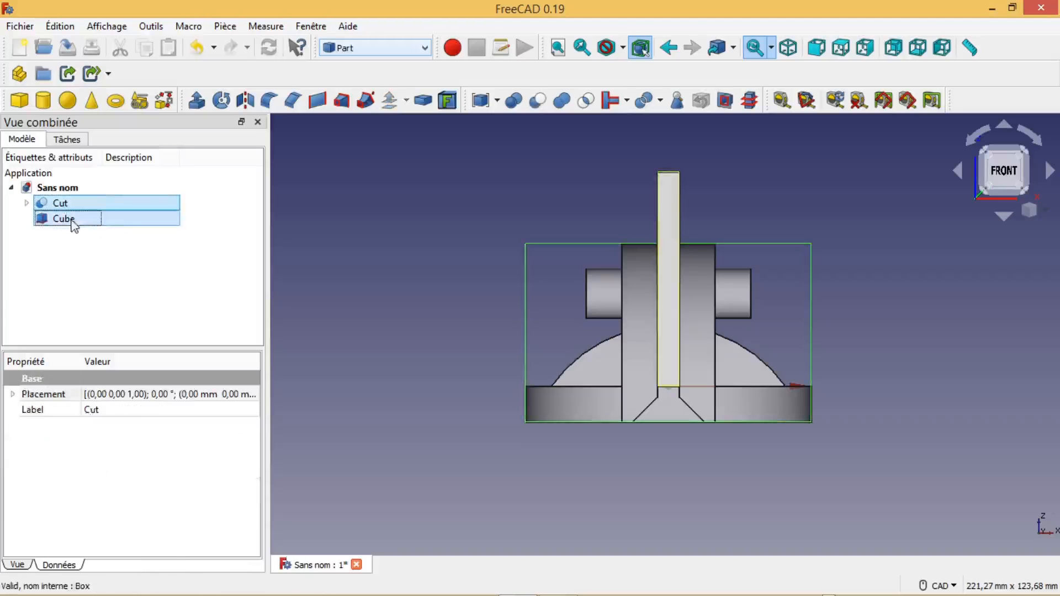
left_click(537, 100)
mouse_move(852, 256)
middle_mouse_down()
mouse_move(835, 286)
mouse_move(650, 401)
mouse_move(728, 319)
mouse_move(856, 255)
middle_mouse_up()
middle_click_drag(631, 482, 654, 511)
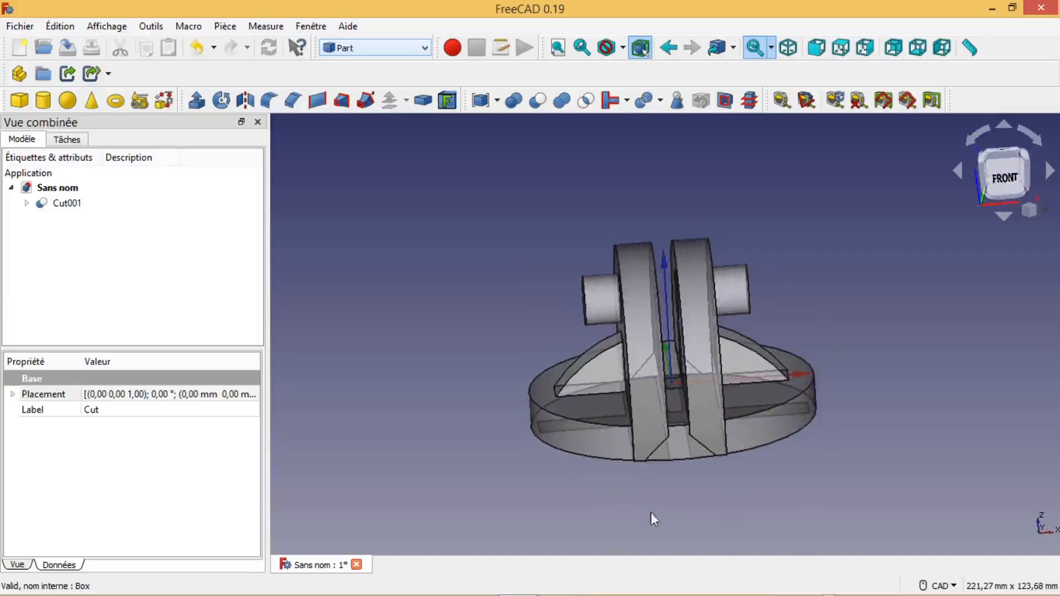
middle_click_drag(825, 410, 780, 379)
middle_click_drag(881, 367, 760, 405)
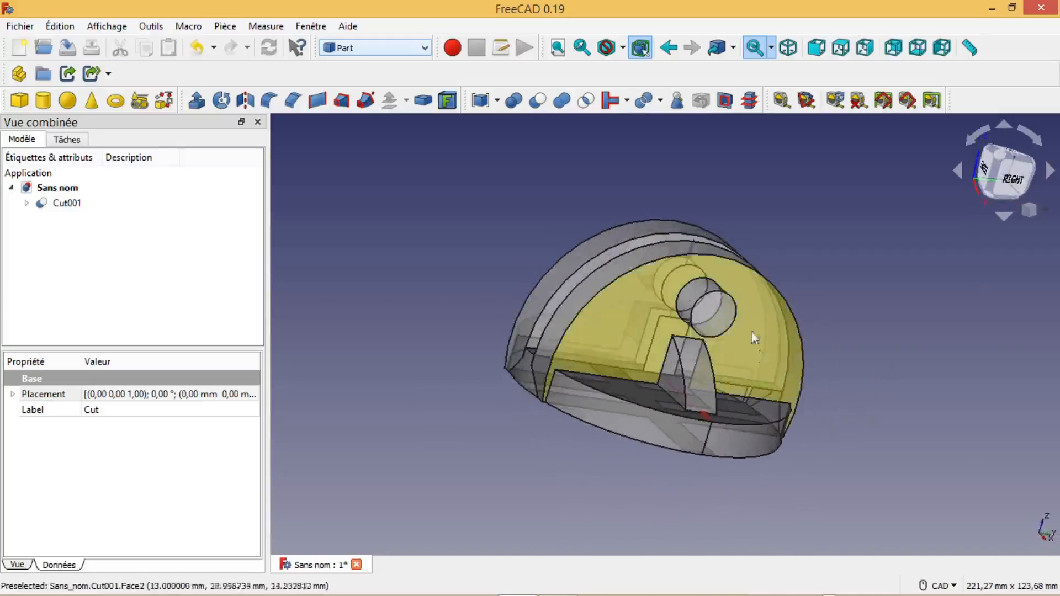
In the Fasteners workbench, add a threaded rod for tapping on the circular end edge of the cross cylinder's right-side (+X) end.
left_click(1014, 182)
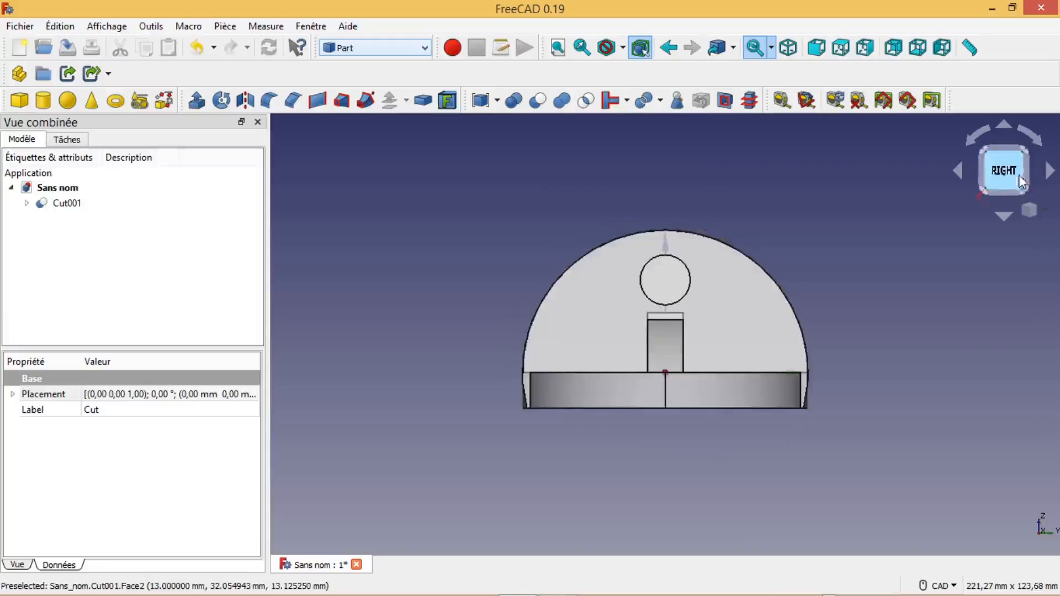
left_click(428, 49)
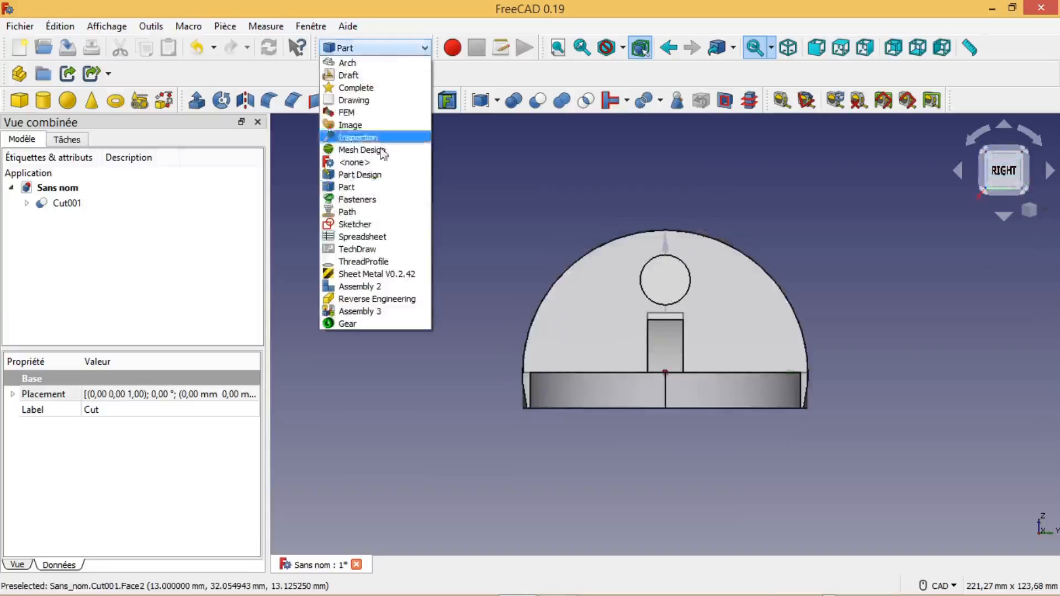
left_click(373, 197)
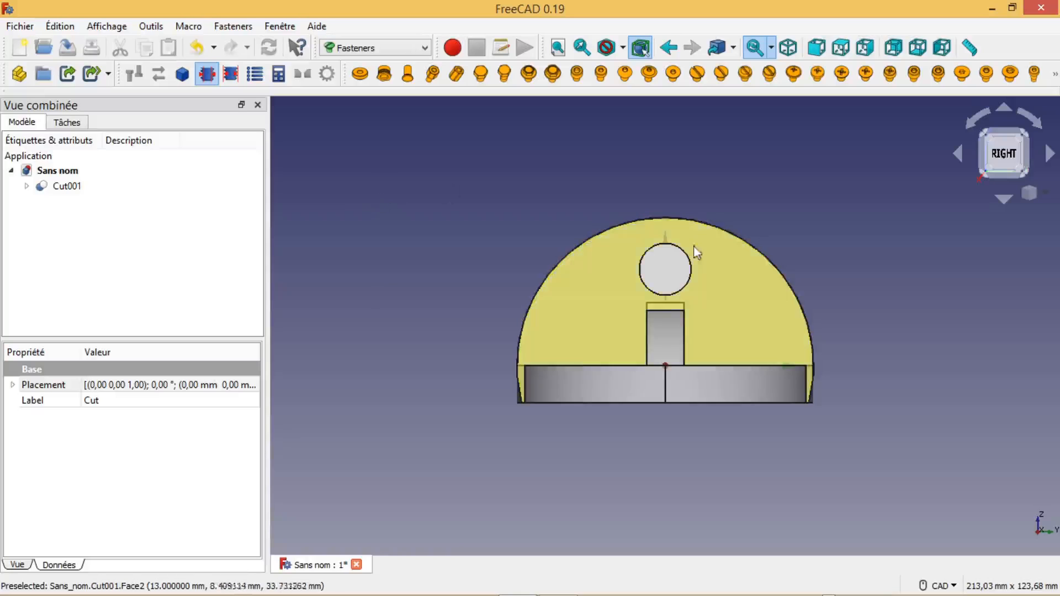
left_click(690, 266)
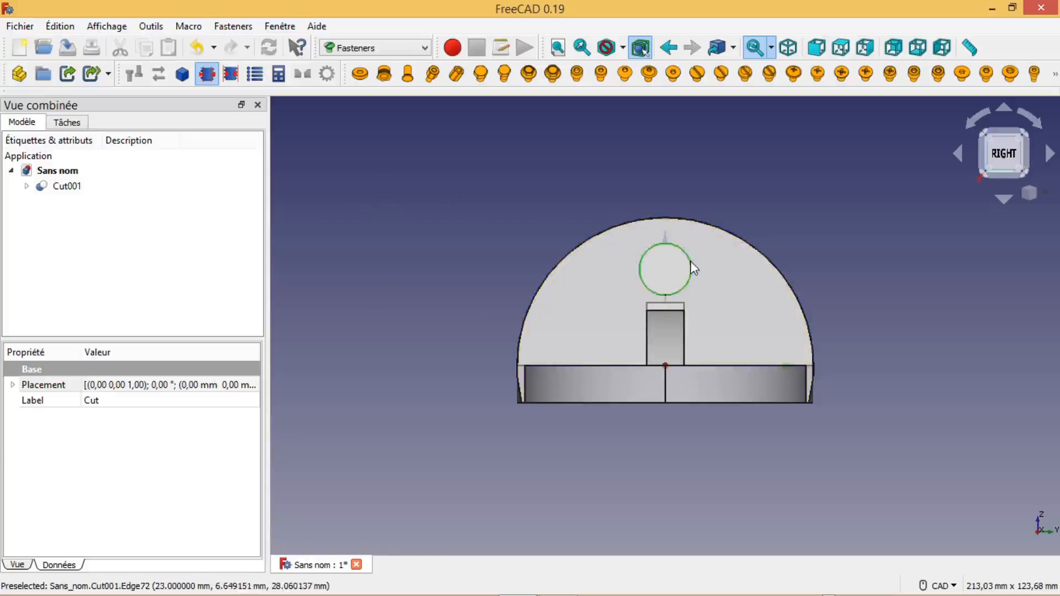
left_click(1054, 80)
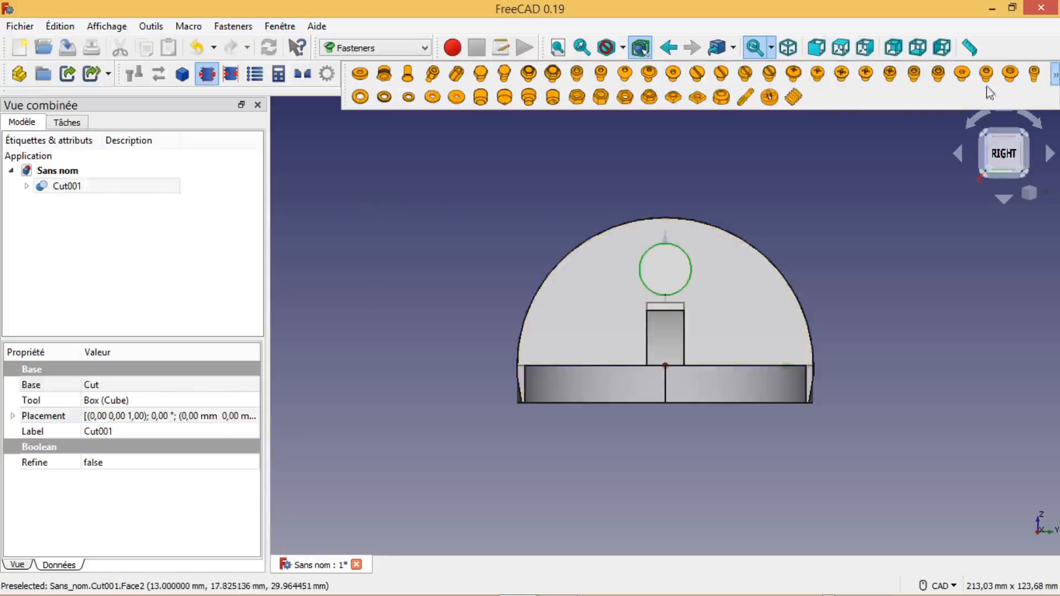
left_click(745, 99)
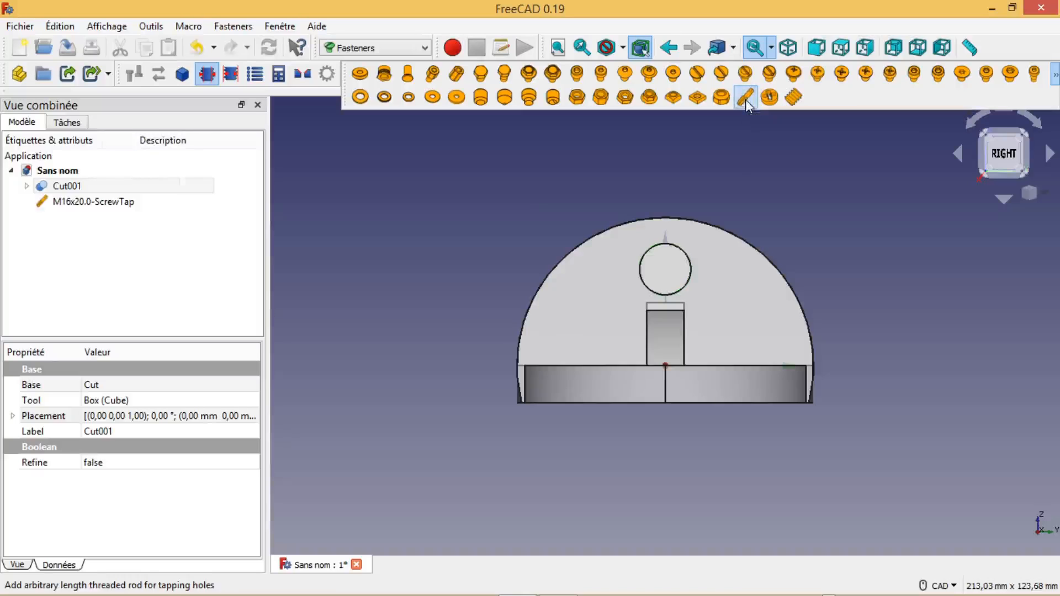
Set the screw tap's diameter to M8 and inspect it inside the cross cylinder.
left_click(102, 203)
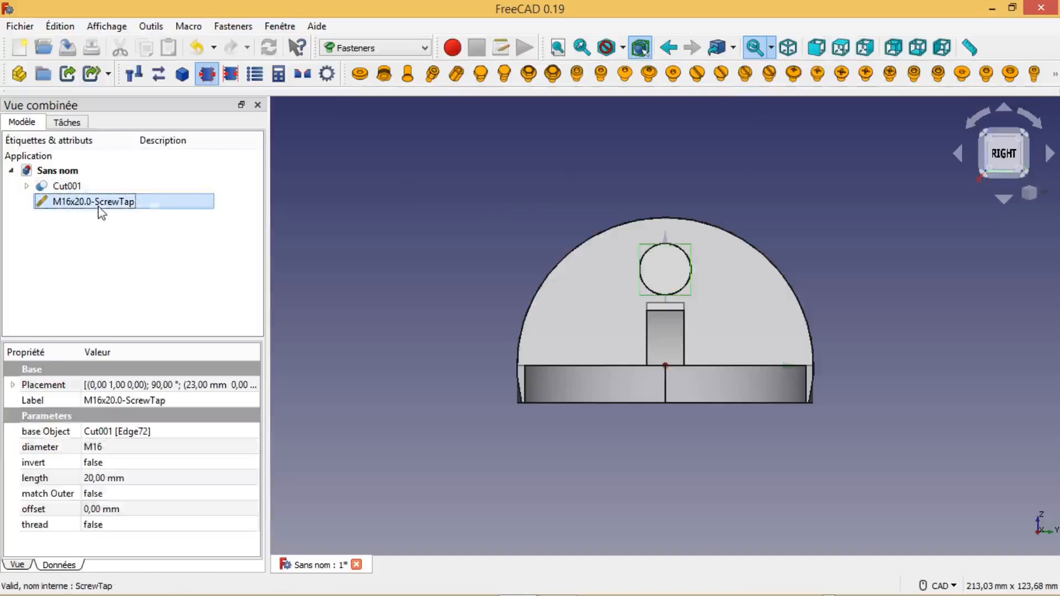
left_click(99, 450)
left_click(101, 450)
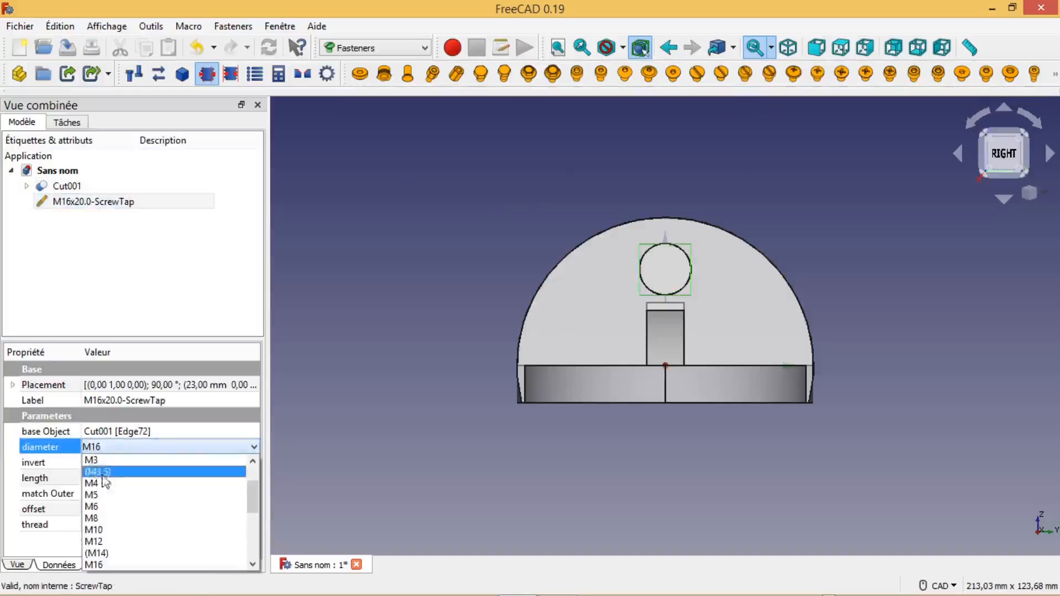
left_click(103, 520)
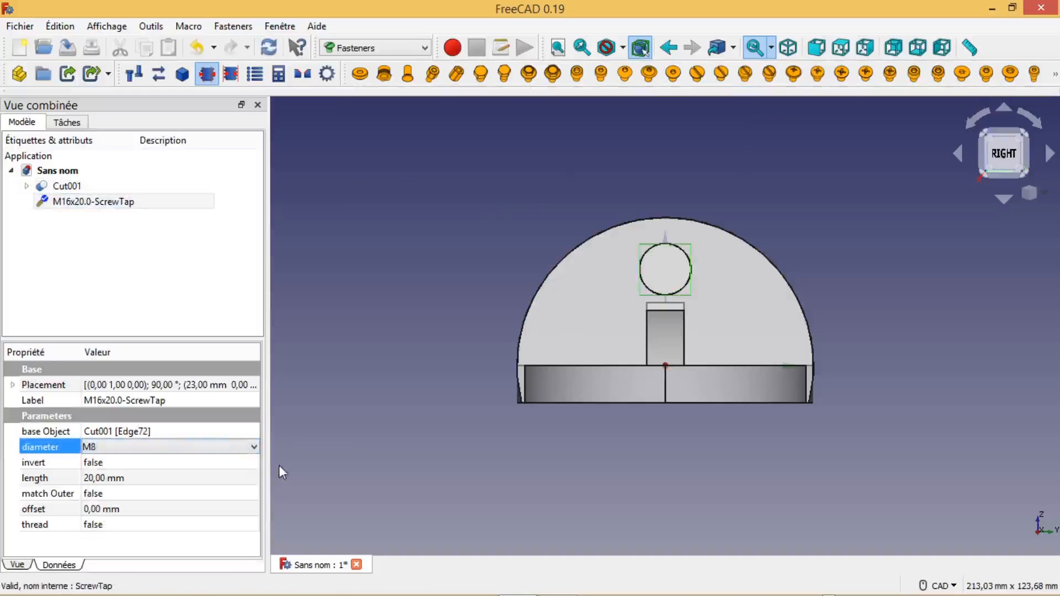
left_click(380, 393)
middle_click_drag(379, 386, 591, 229)
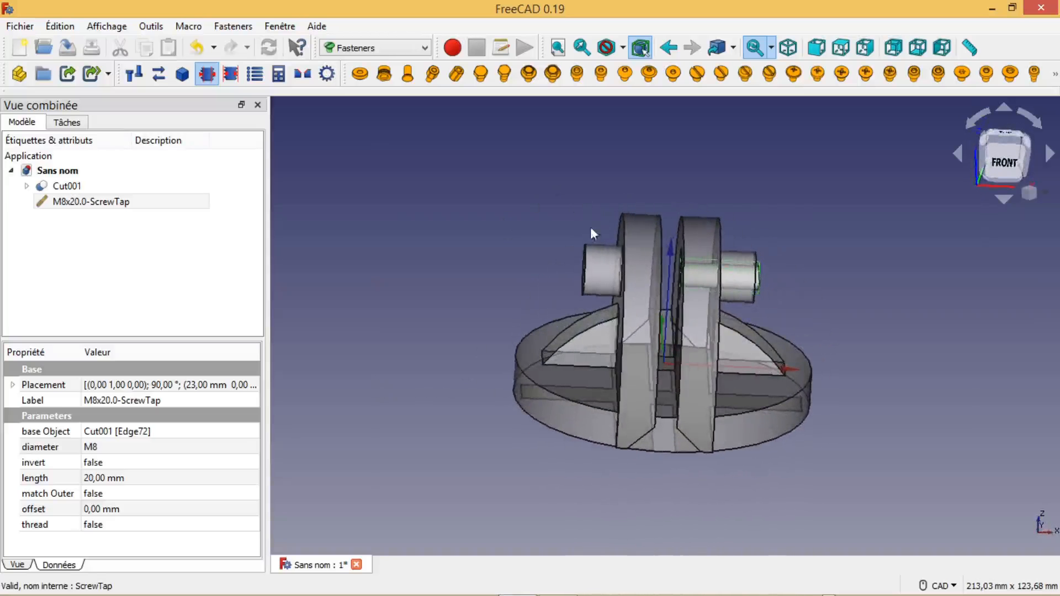
Set the screw tap's length to 24 mm and recompute the document.
left_click(97, 478)
left_click(93, 478)
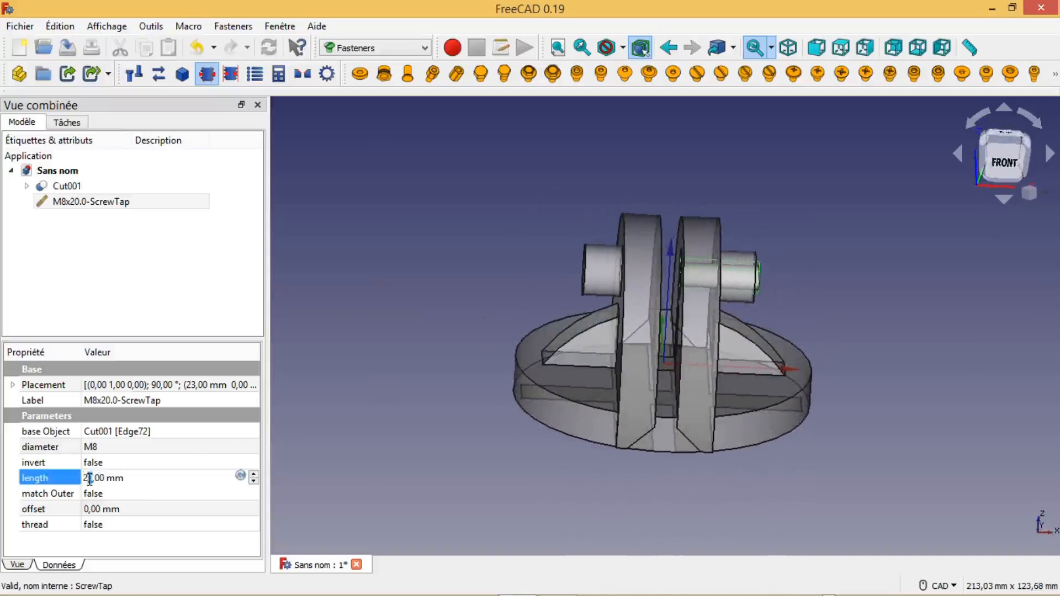
type("4")
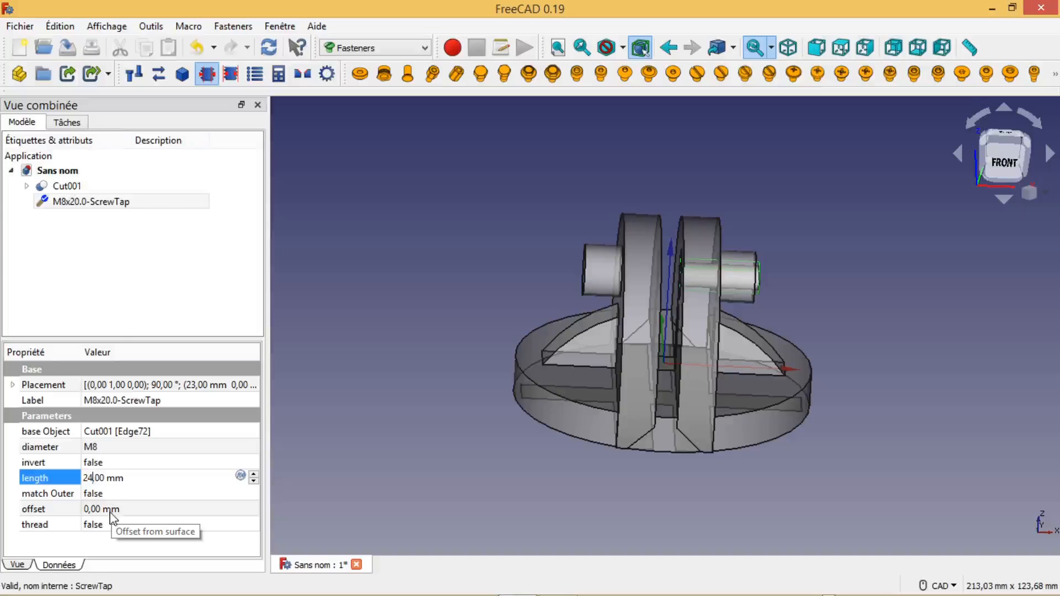
left_click(269, 47)
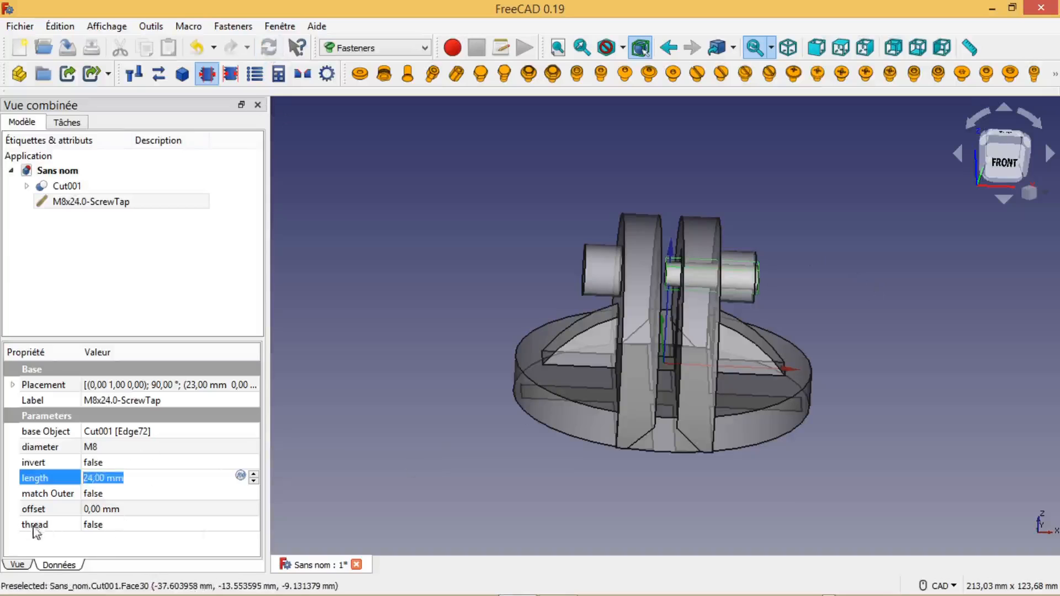
Enable the real thread on the screw tap by setting thread to true, and recompute the document.
left_click(92, 525)
left_click(92, 525)
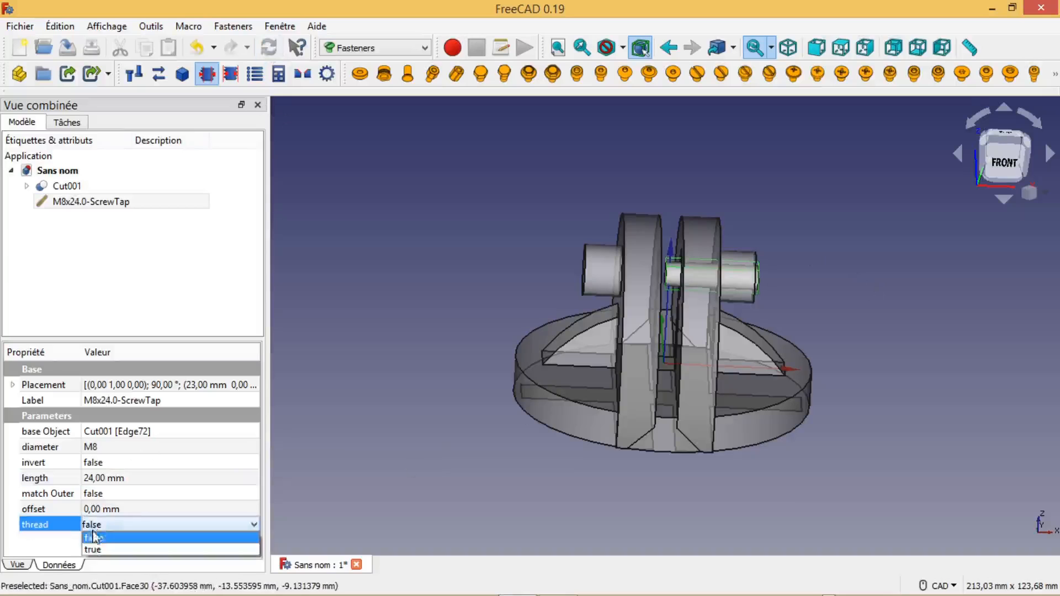
left_click(94, 551)
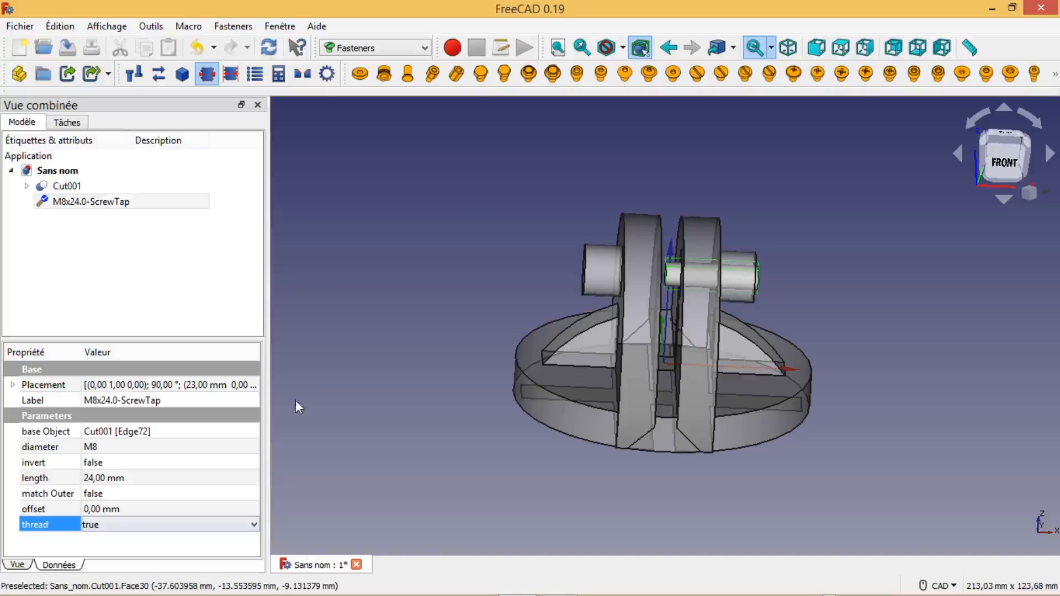
left_click(268, 49)
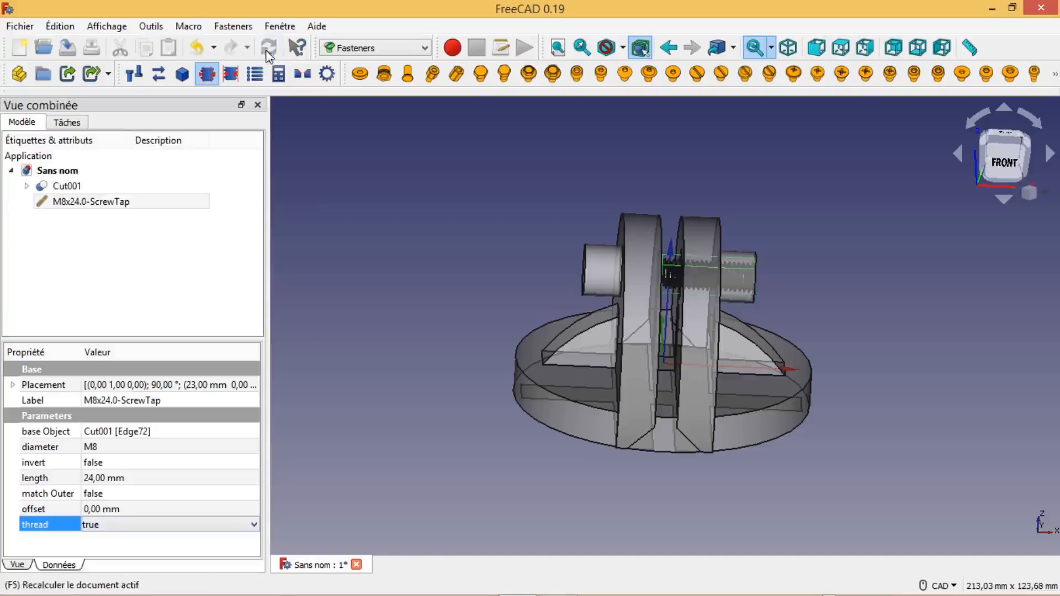
Back in the Part workbench, subtract the M8 screw tap from the main solid with a boolean cut.
left_click(75, 187)
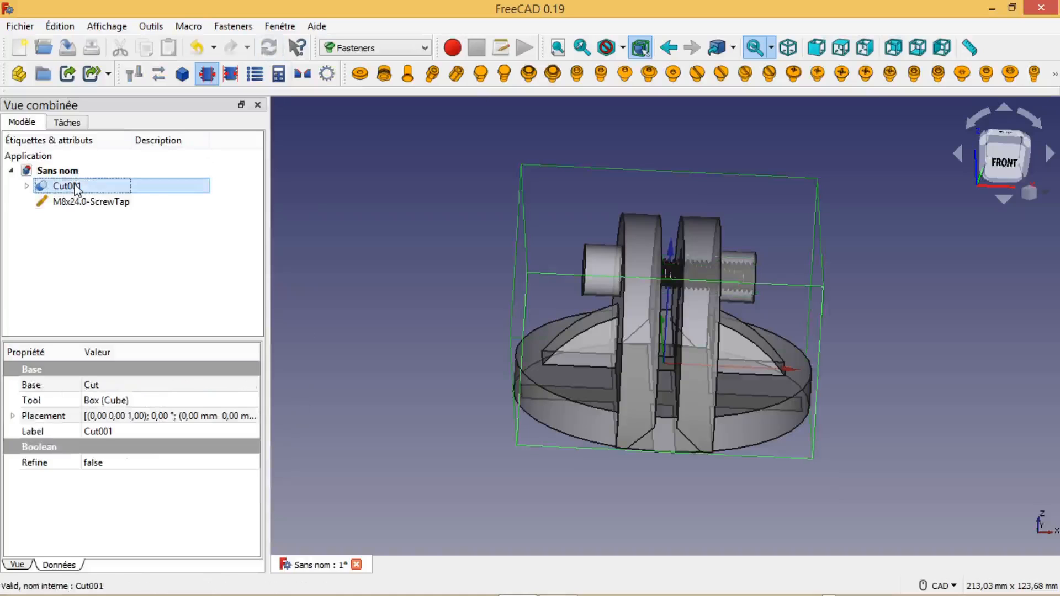
left_click(126, 201, "ctrl")
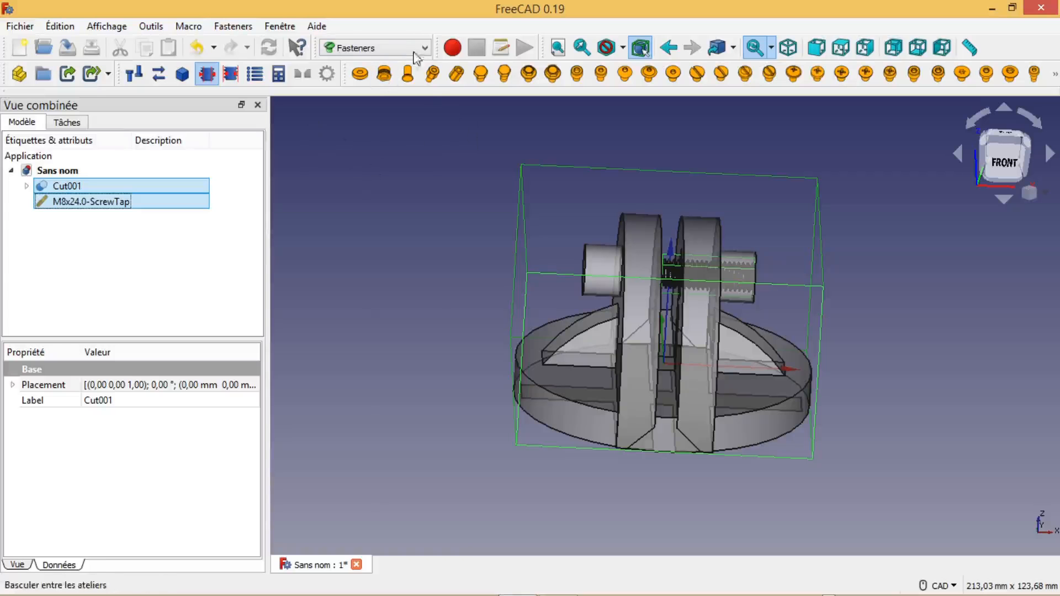
left_click(375, 48)
left_click(380, 189)
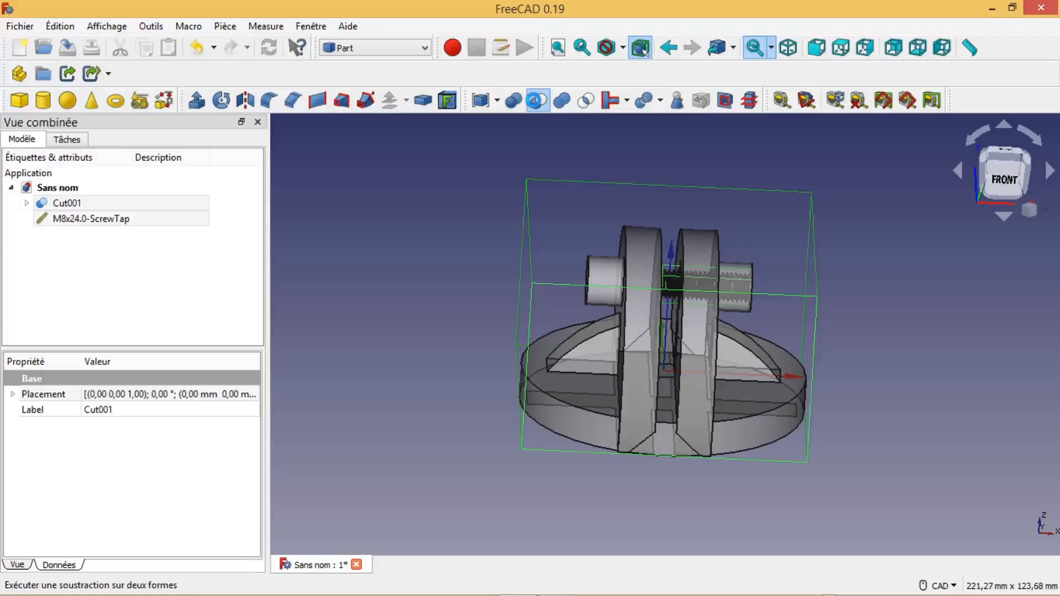
left_click(534, 101)
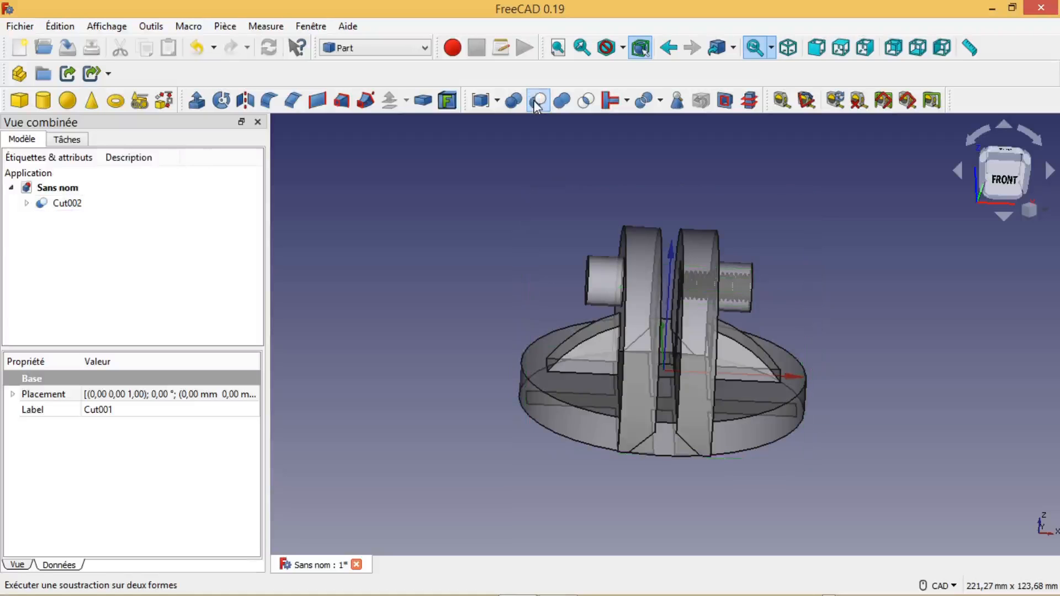
middle_click_drag(839, 302, 730, 279)
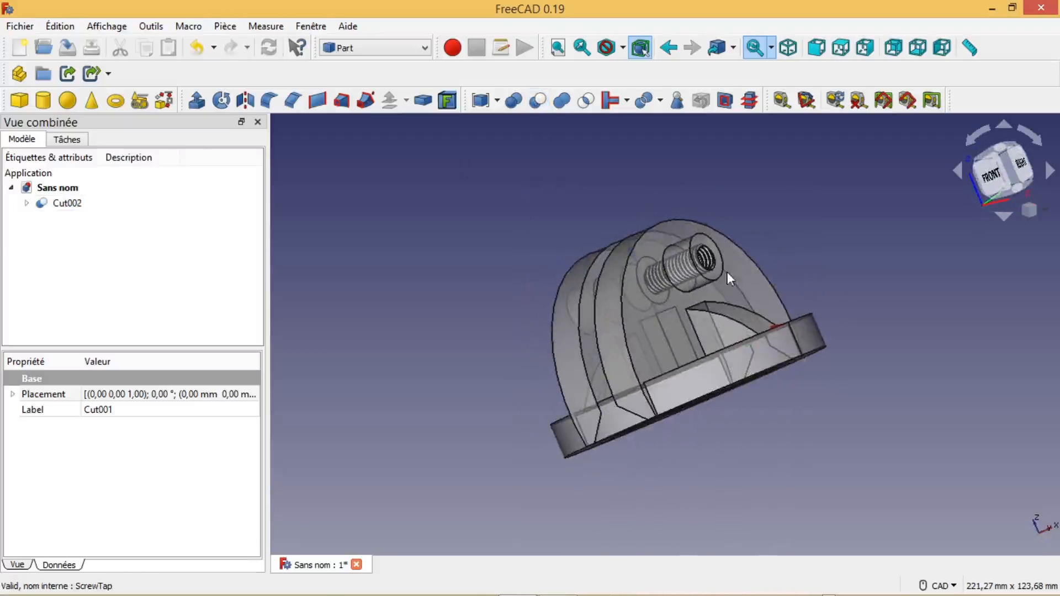
Switch to the Fasteners workbench and add a screw tap on the circular end edge of the cross cylinder's untapped side.
middle_click_drag(544, 337, 793, 307)
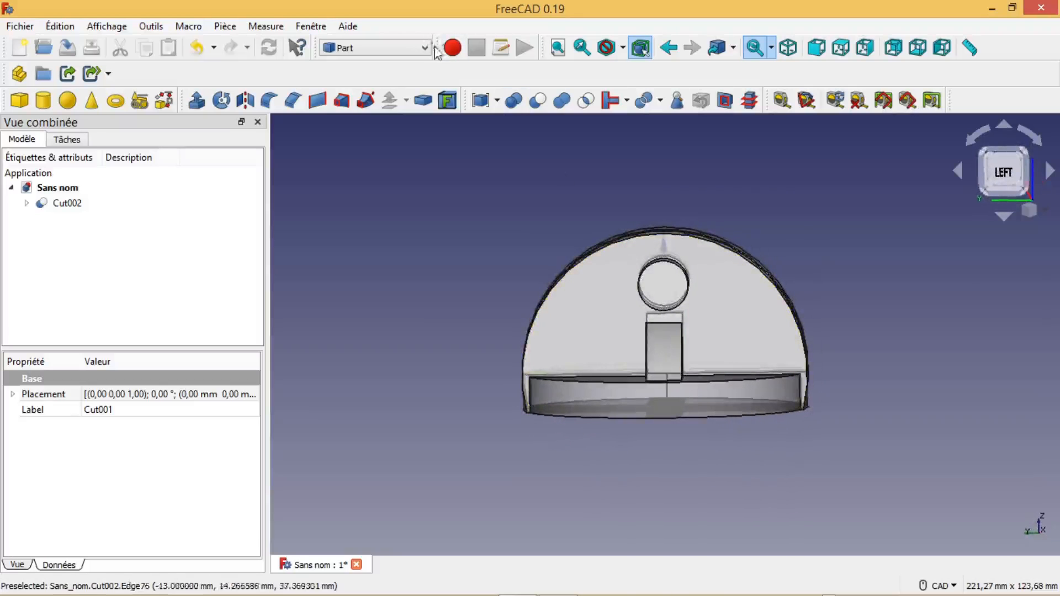
left_click(424, 48)
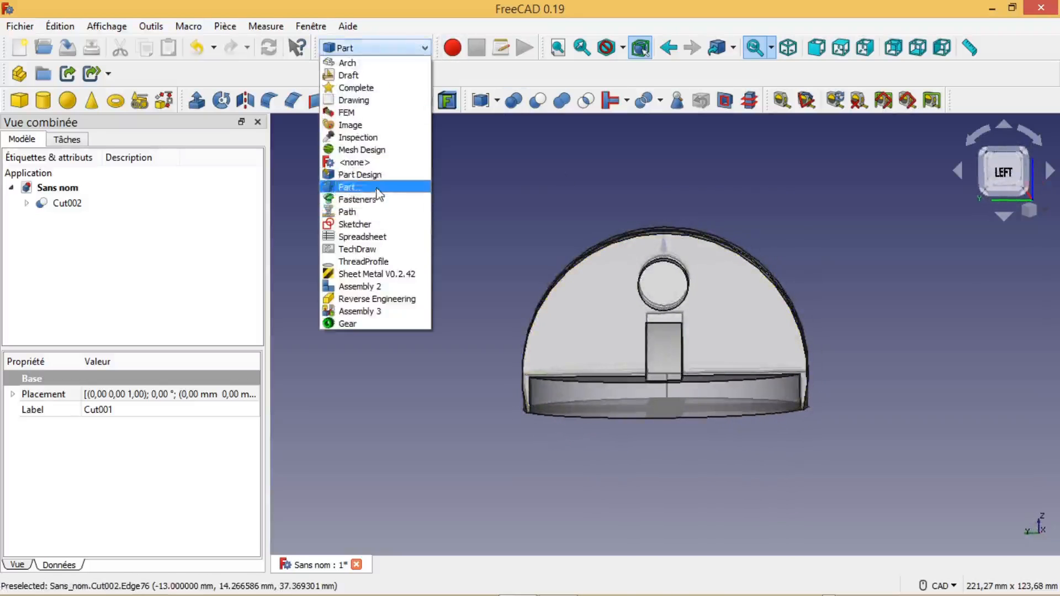
left_click(370, 200)
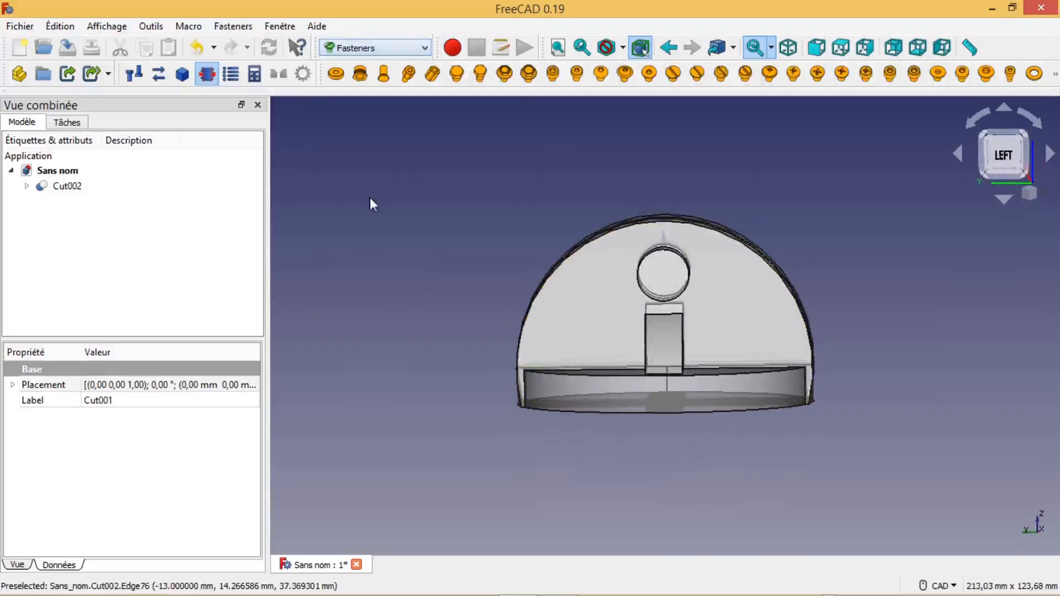
left_click(688, 270)
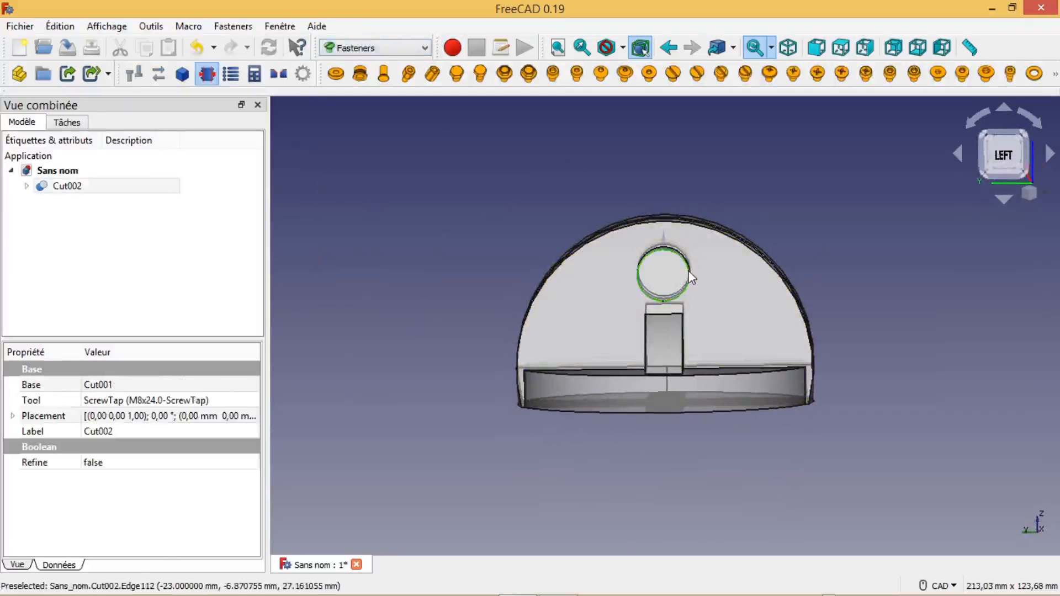
left_click(1002, 165)
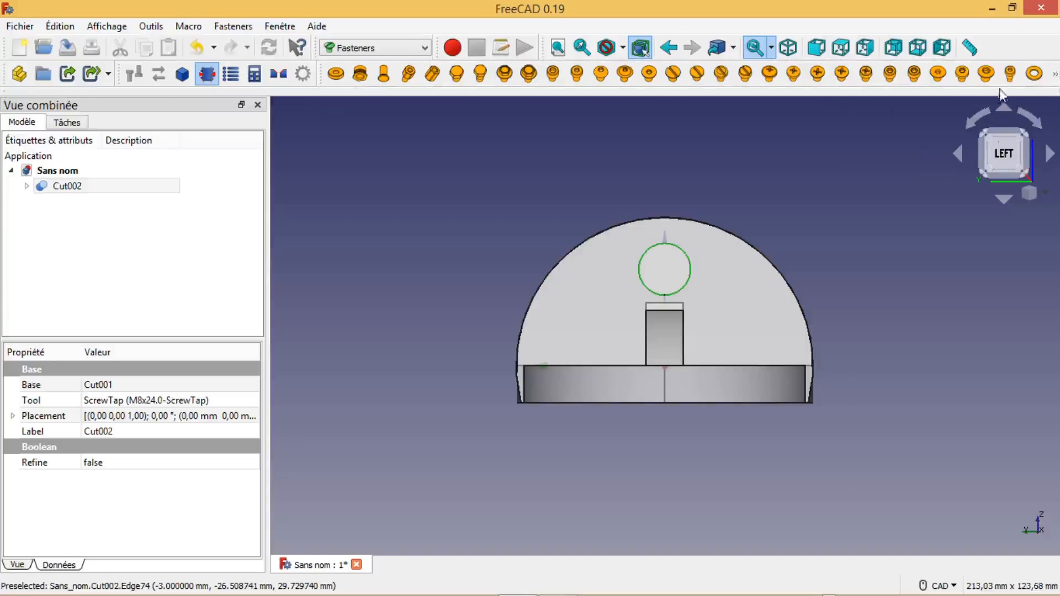
left_click(1055, 78)
left_click(1055, 78)
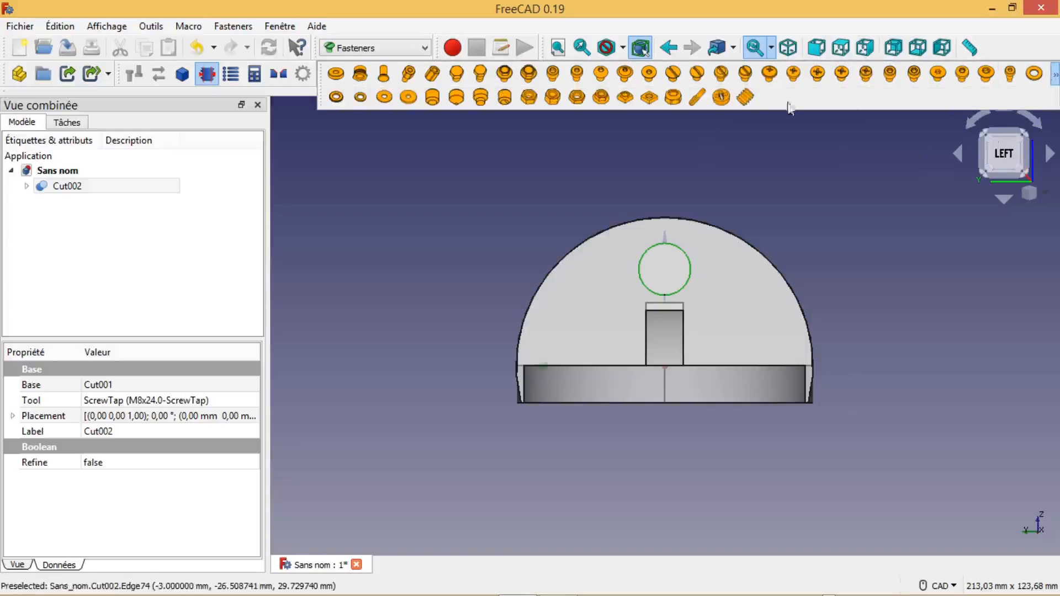
left_click(696, 97)
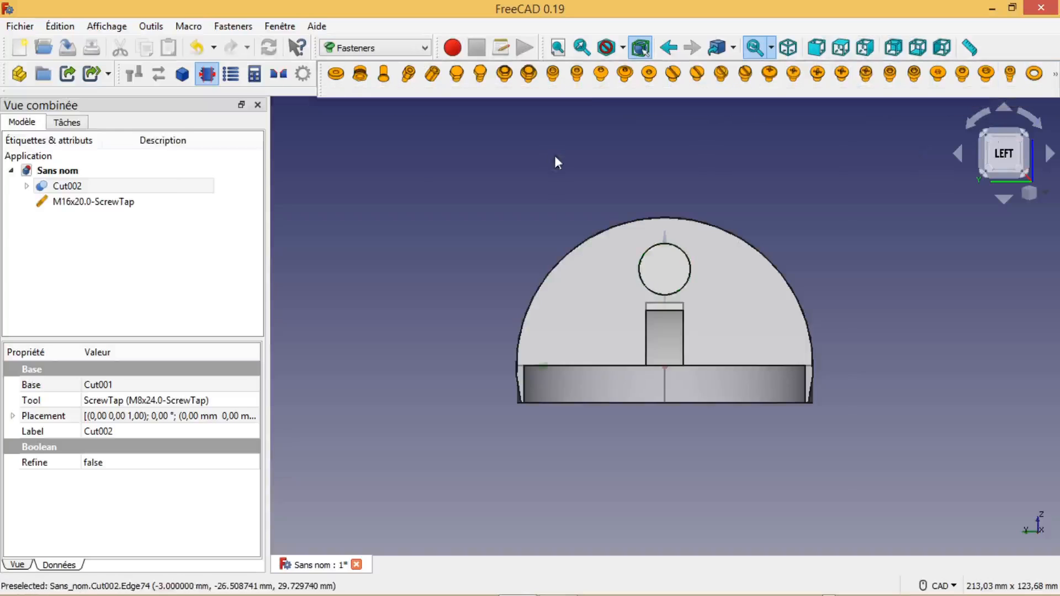
Set the new screw tap's diameter to M8 and recompute the document.
left_click(117, 202)
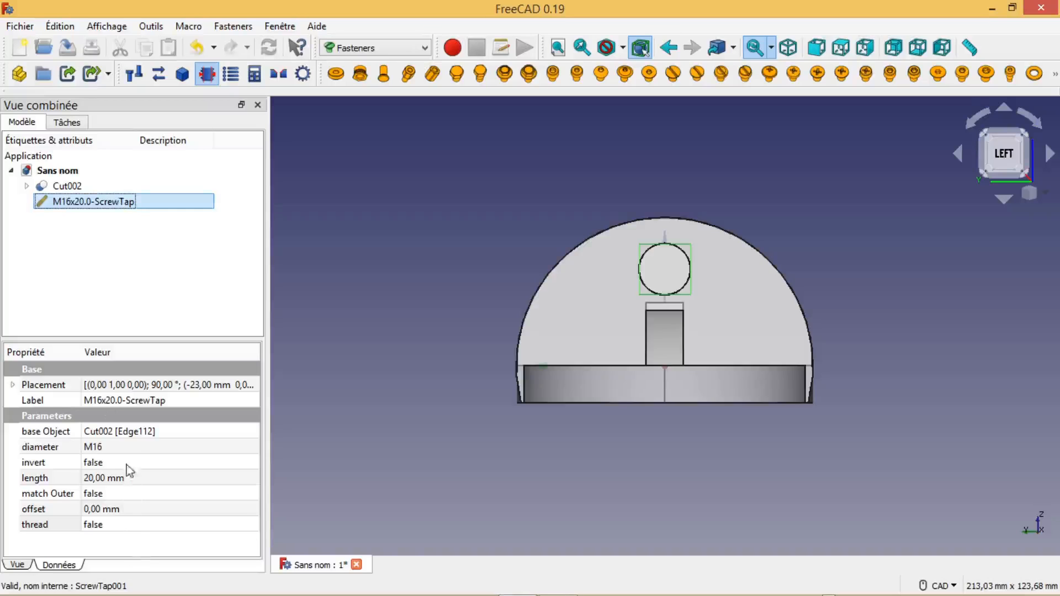
left_click(126, 446)
left_click(127, 446)
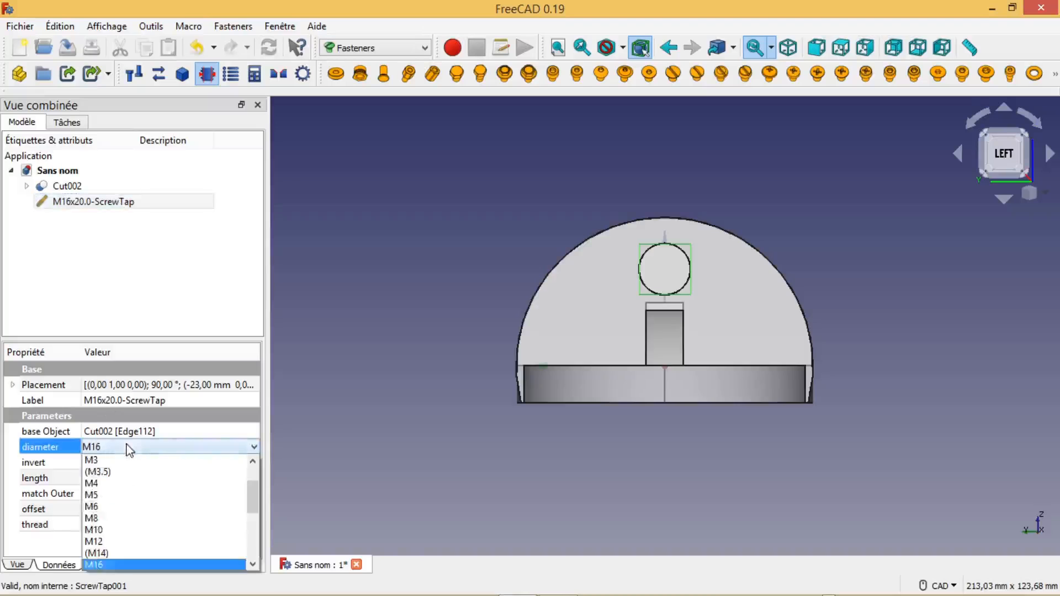
left_click(99, 519)
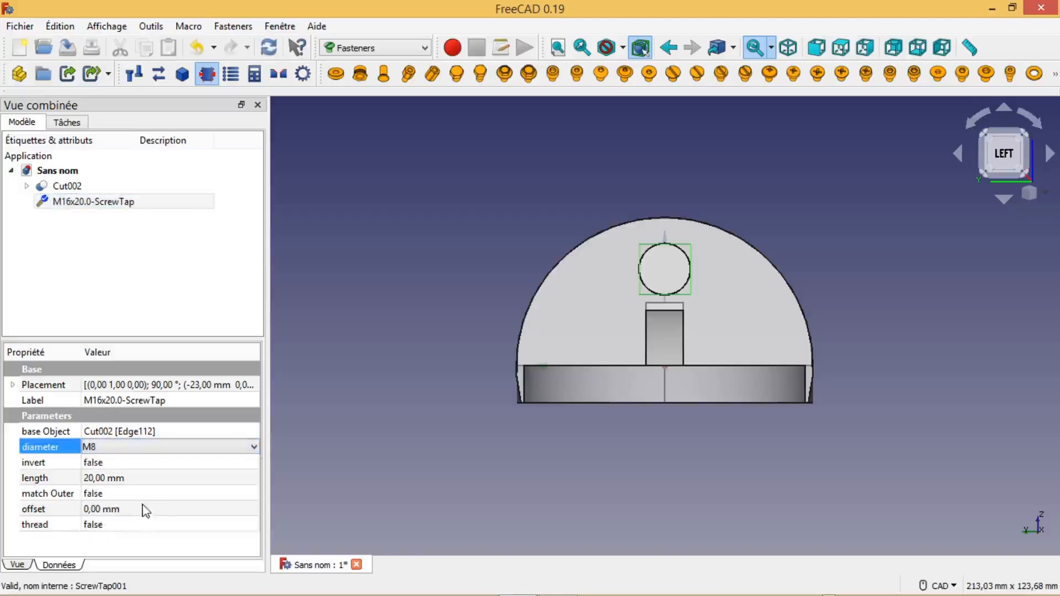
left_click(269, 47)
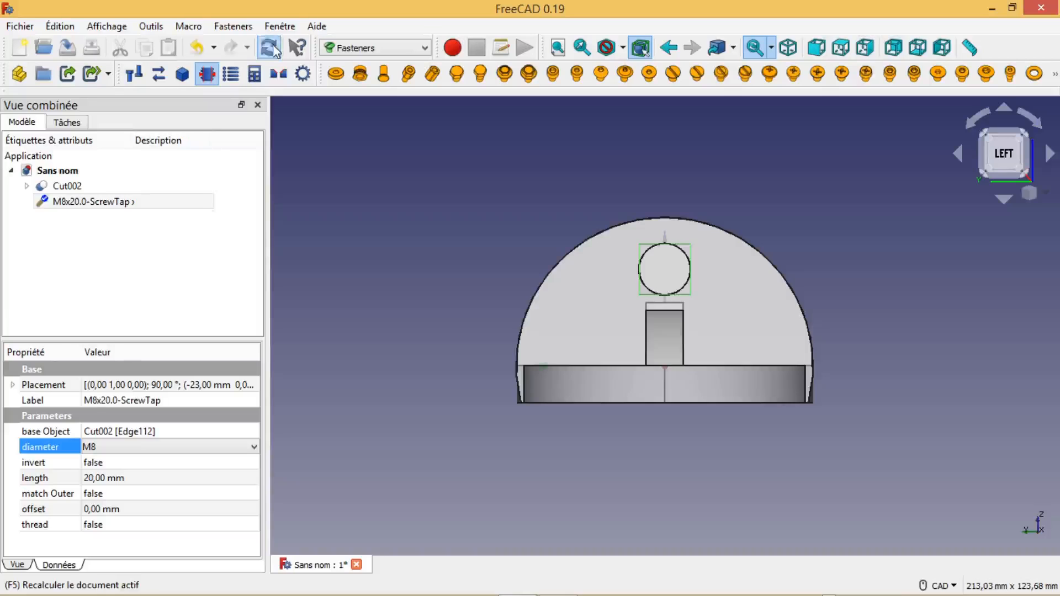
Set the second screw tap's length to 24 mm and recompute the document.
left_click(94, 477)
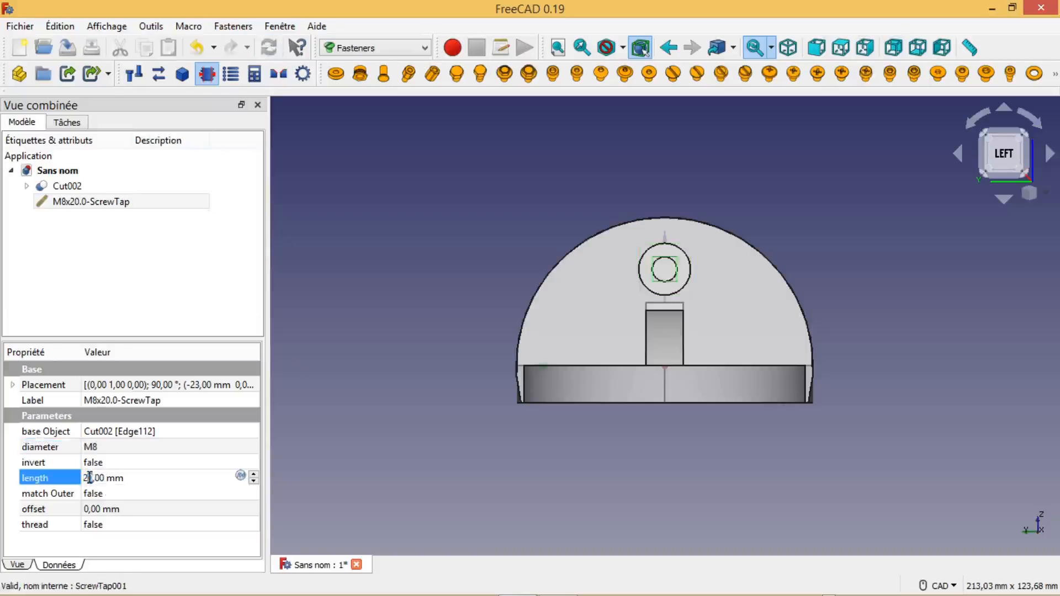
type("4")
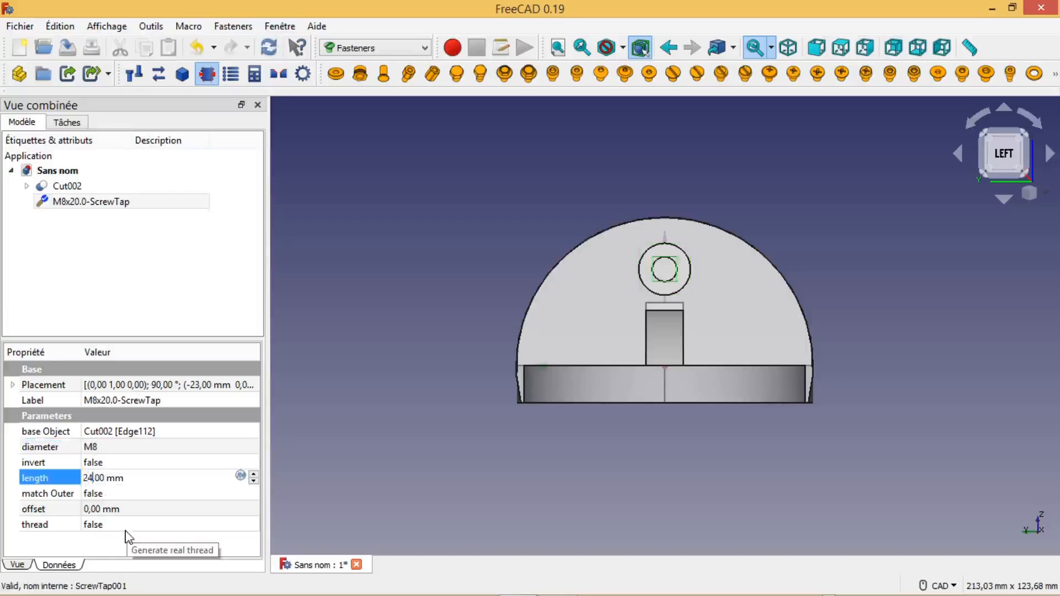
left_click(269, 47)
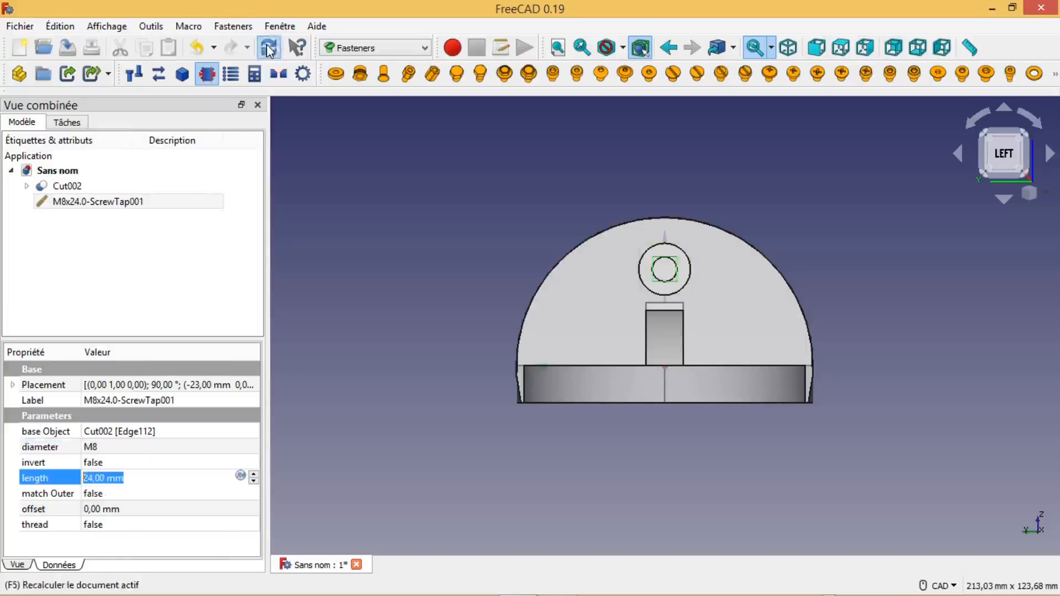
Invert the second screw tap so it points into the cross cylinder, and recompute the document.
middle_click_drag(416, 286, 893, 321)
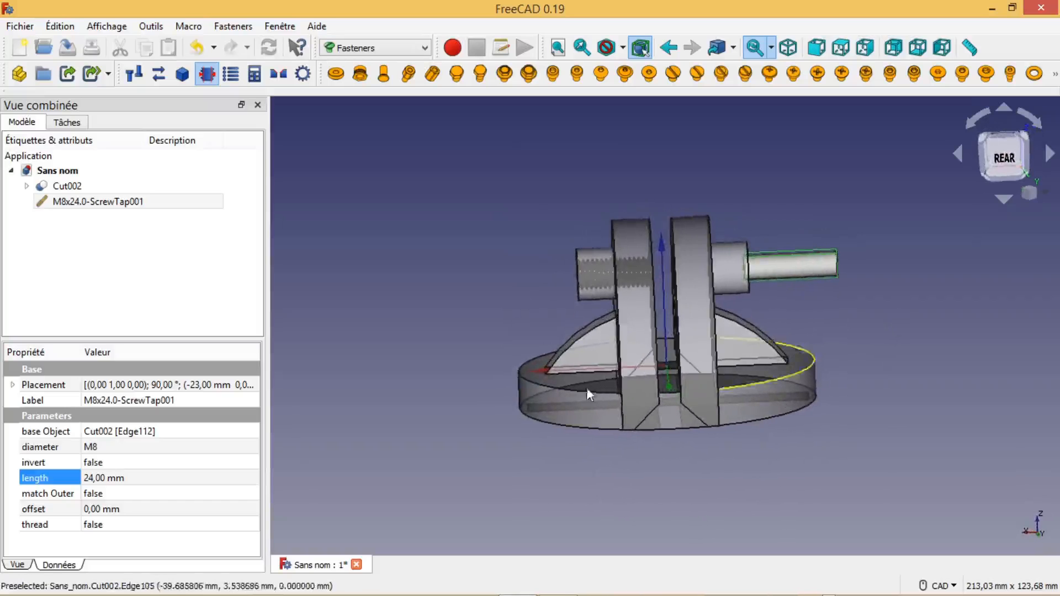
left_click(125, 464)
left_click(126, 466)
left_click(126, 487)
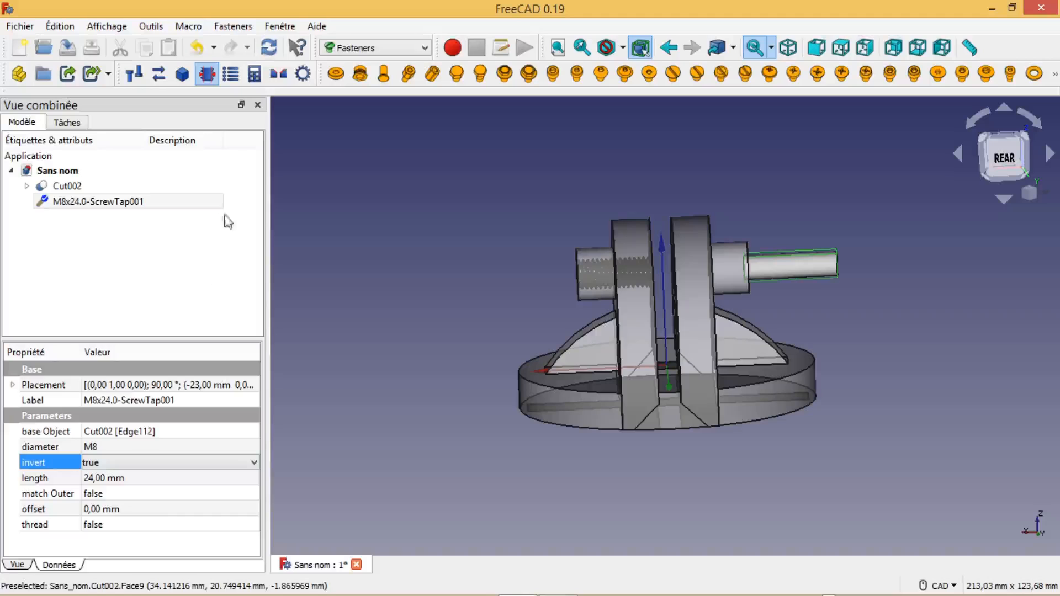
left_click(268, 48)
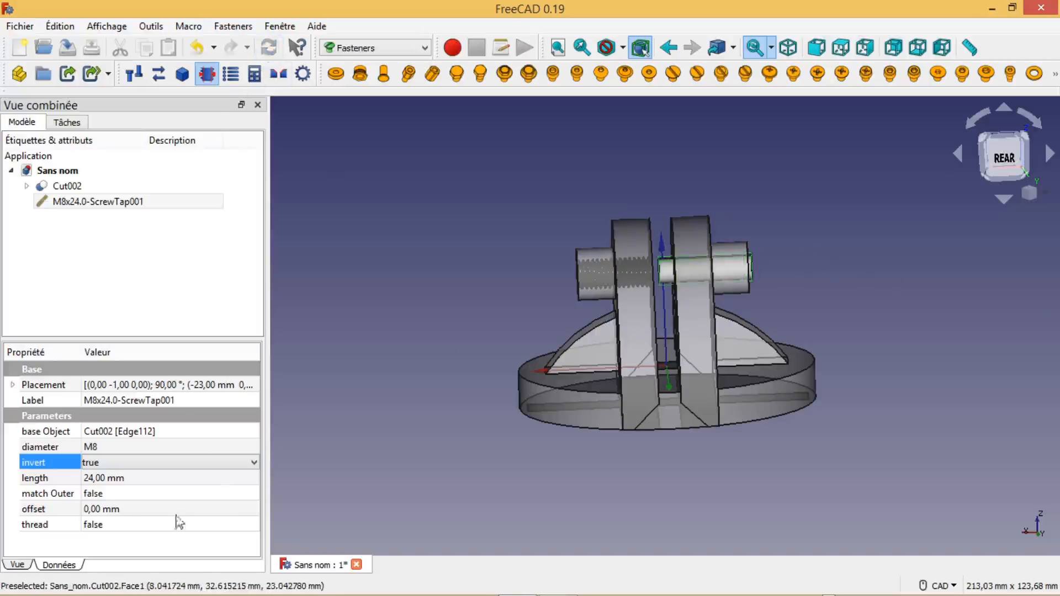
Turn on real thread generation for the second screw tap and recompute the document.
left_click(136, 527)
left_click(140, 527)
left_click(138, 549)
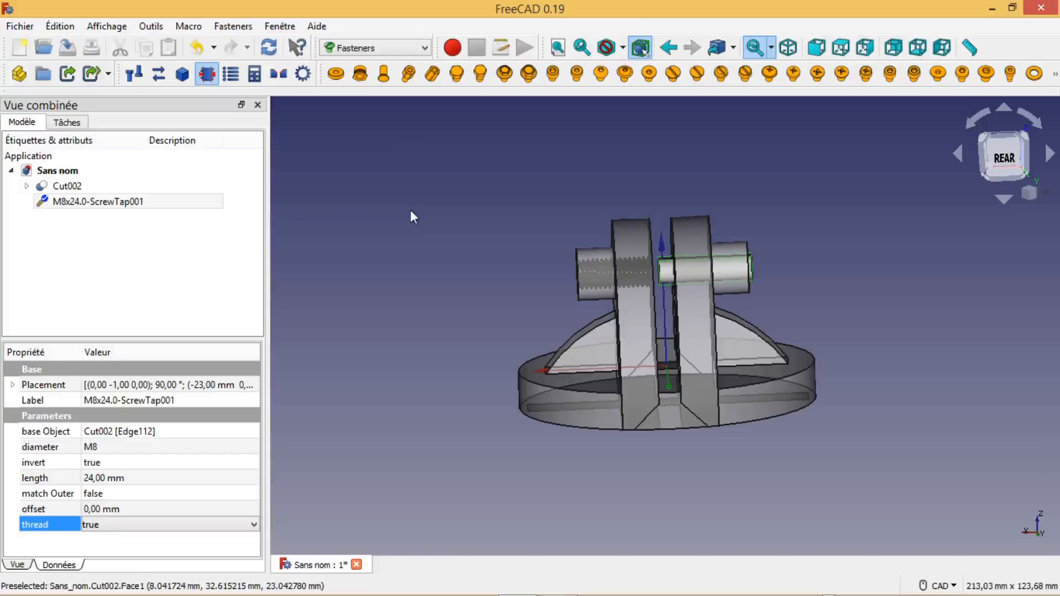
left_click(269, 50)
Switch to the Part workbench and subtract the second M8 screw tap from the main solid with a boolean cut.
left_click(74, 186)
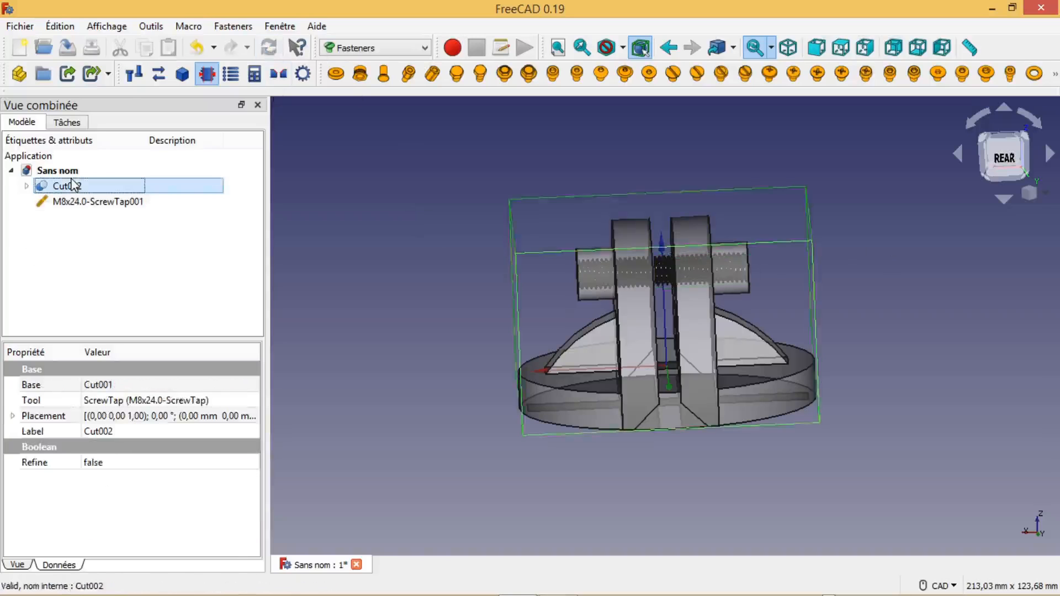
left_click(87, 202, "ctrl")
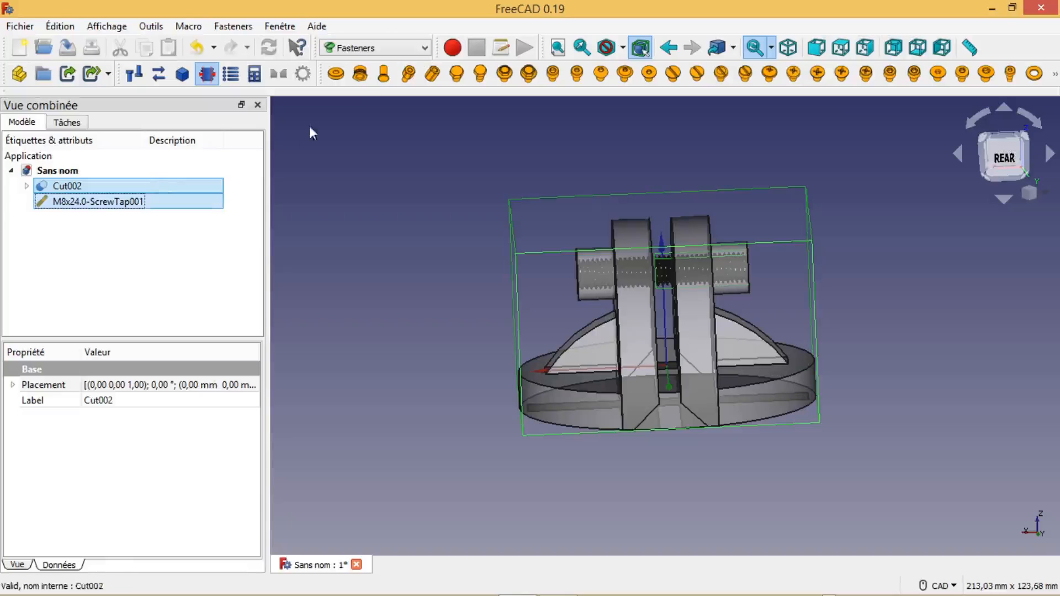
left_click(424, 52)
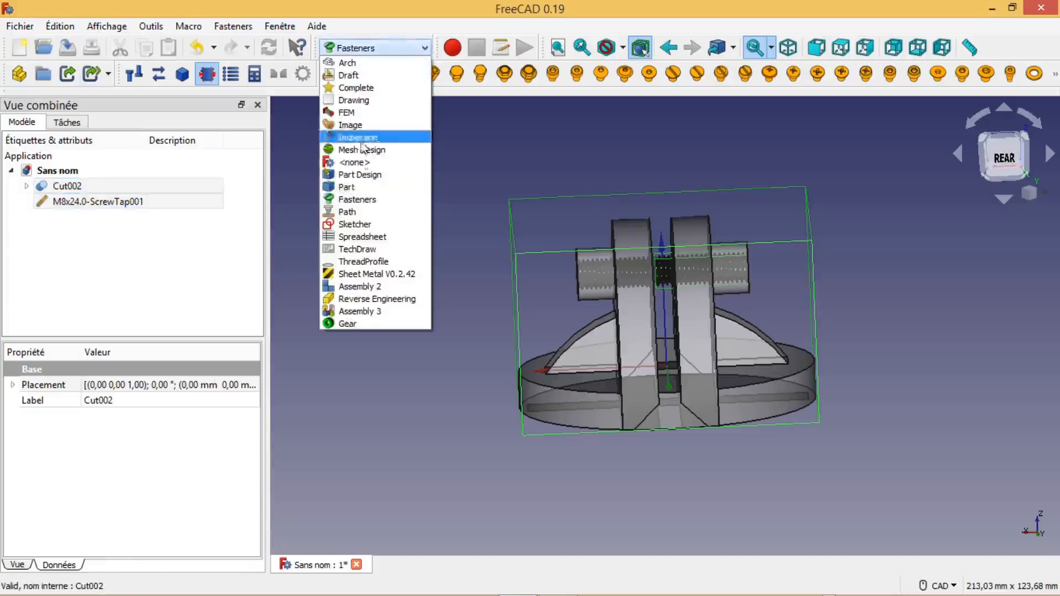
left_click(360, 185)
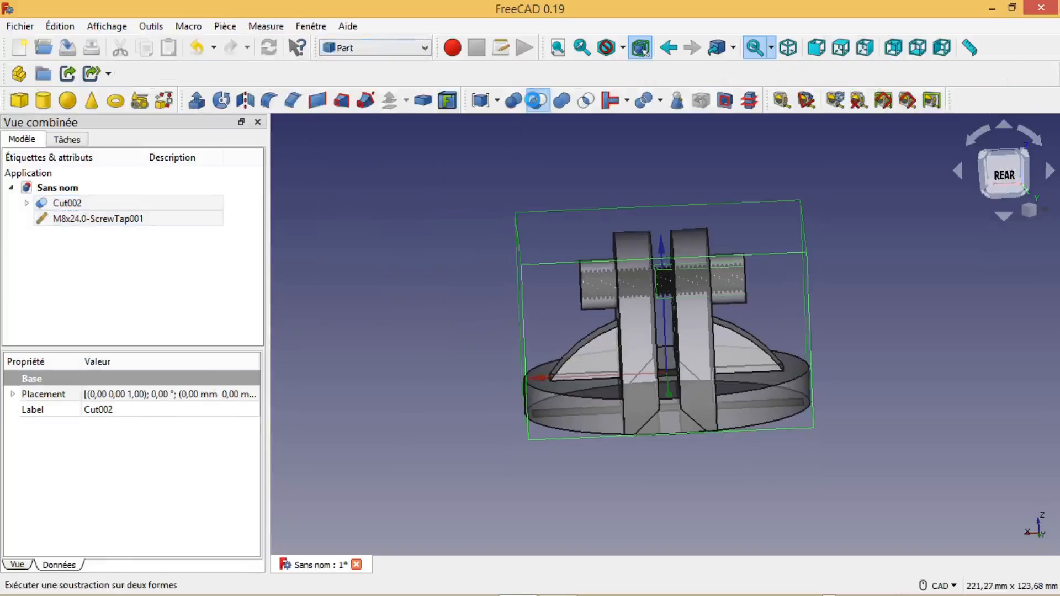
left_click(536, 100)
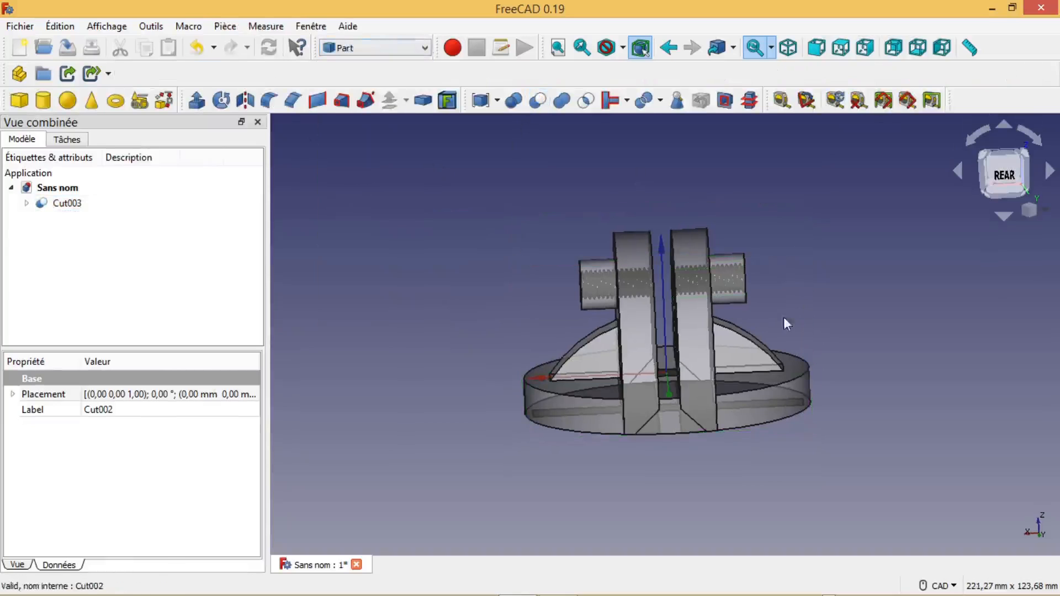
Move the finished solid up by setting its placement translation in Z to 10 mm.
scroll(865, 403, "down", 3)
scroll(883, 384, "up", 2)
middle_click_drag(814, 463, 761, 405)
mouse_move(805, 375)
middle_mouse_down()
mouse_move(800, 392)
mouse_move(736, 359)
mouse_move(781, 331)
mouse_move(802, 385)
middle_mouse_up()
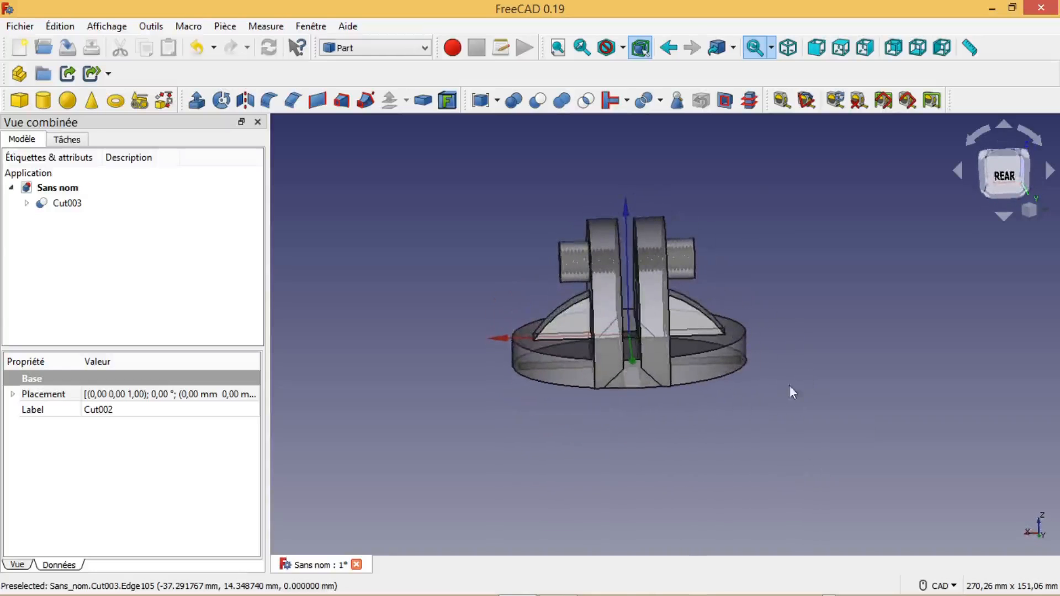
left_click(65, 204)
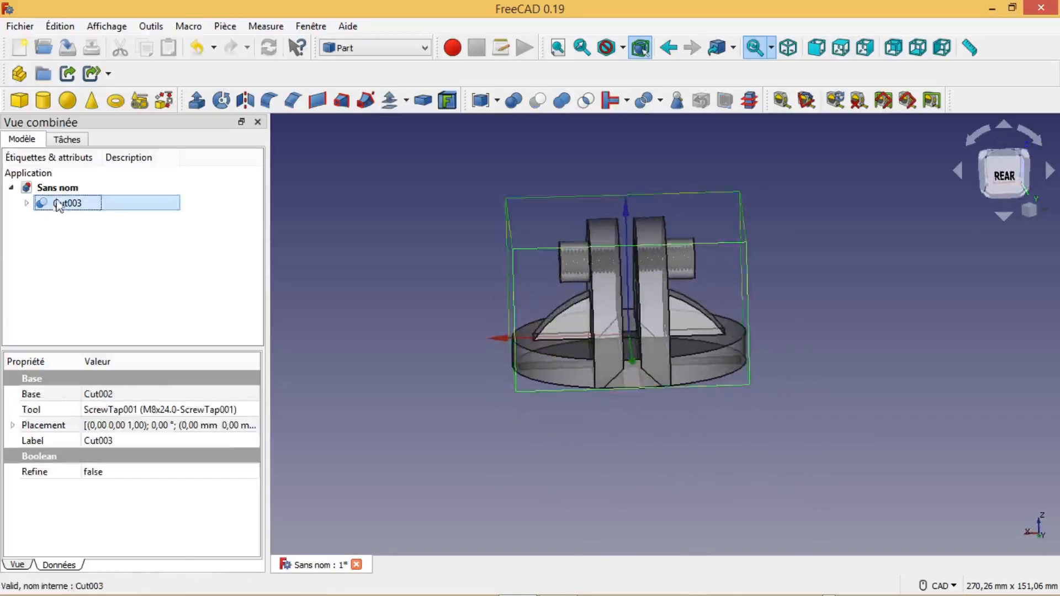
left_click(205, 425)
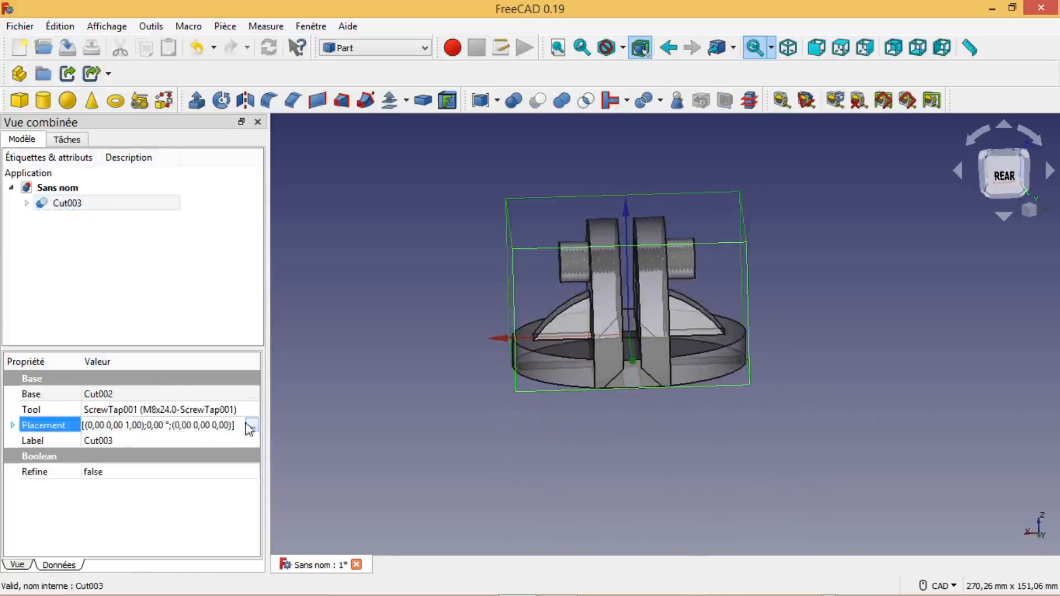
left_click(251, 426)
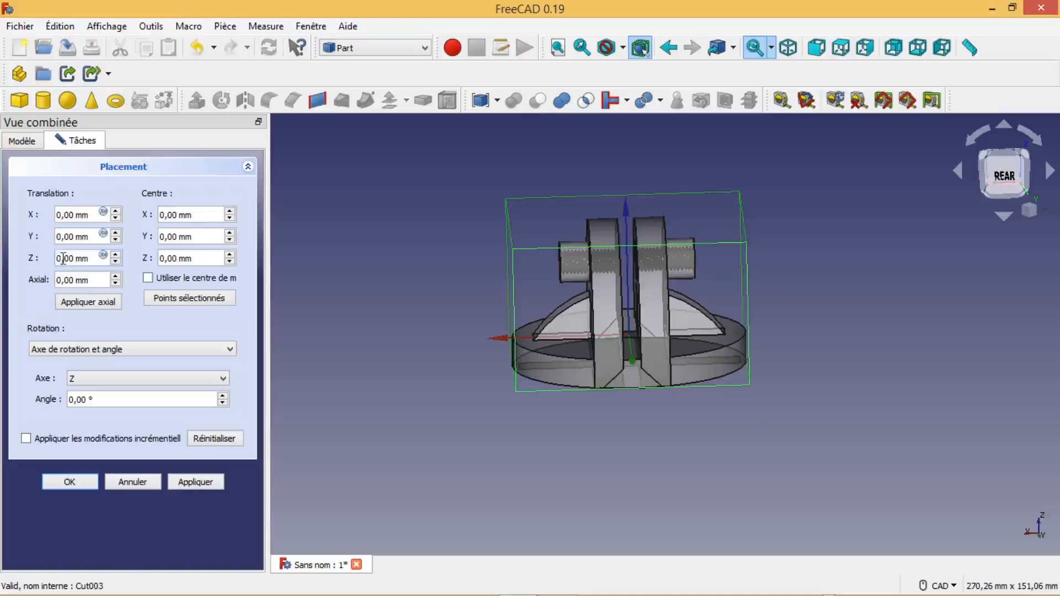
type("1")
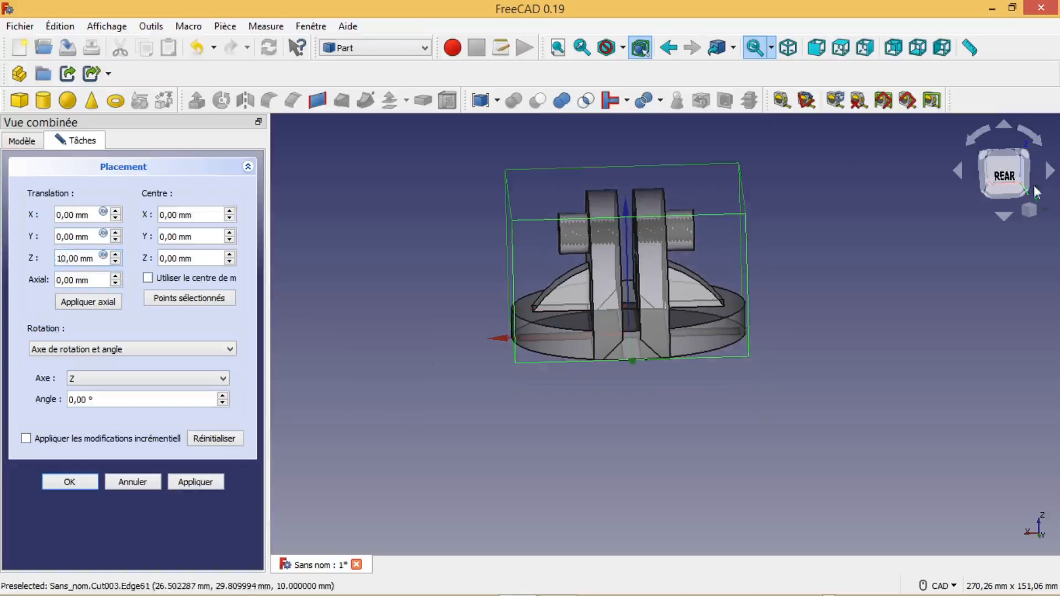
left_click(1002, 177)
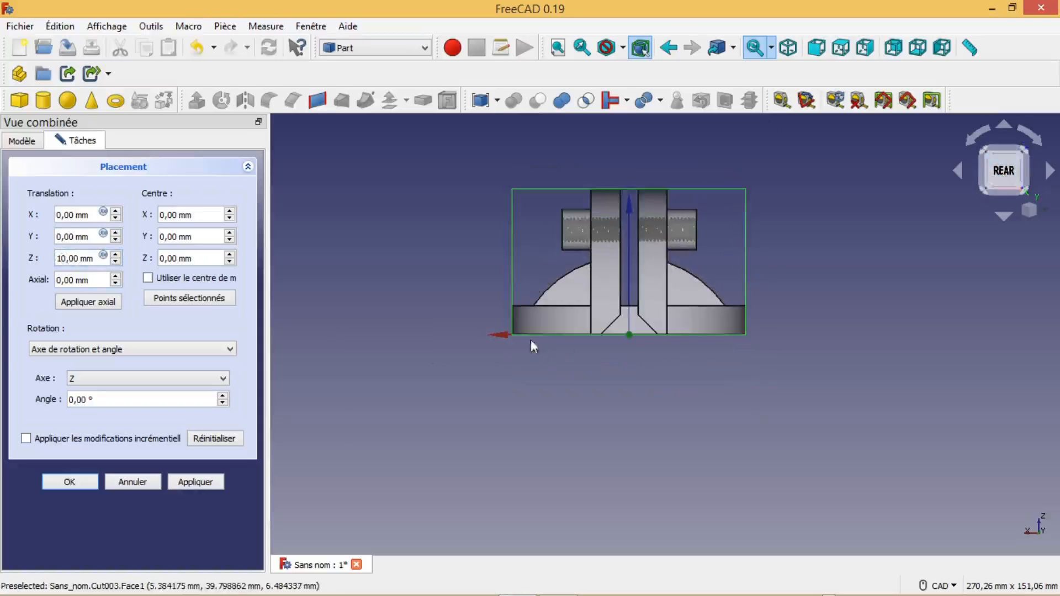
left_click(70, 483)
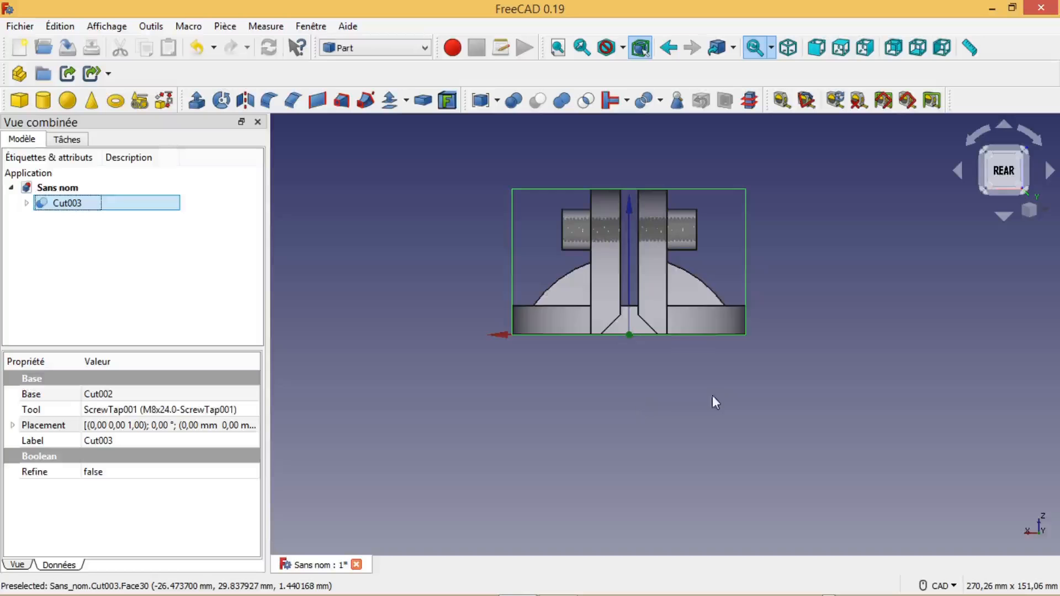
Set the finished solid's shape color to pink #ff557f in its appearance settings.
middle_click_drag(717, 392, 676, 387)
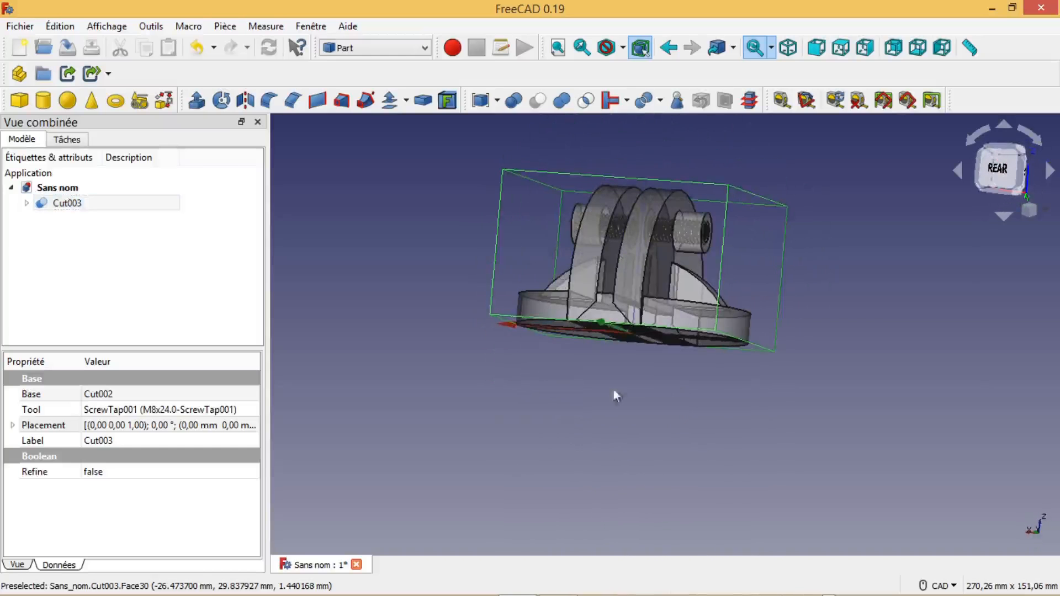
left_click(77, 205)
right_click(75, 203)
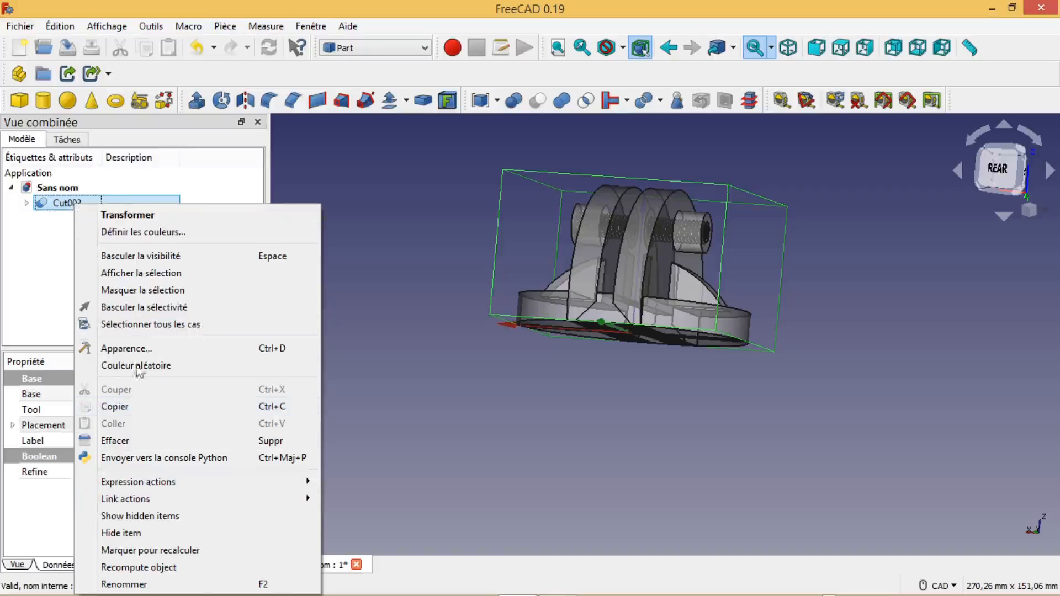
left_click(132, 348)
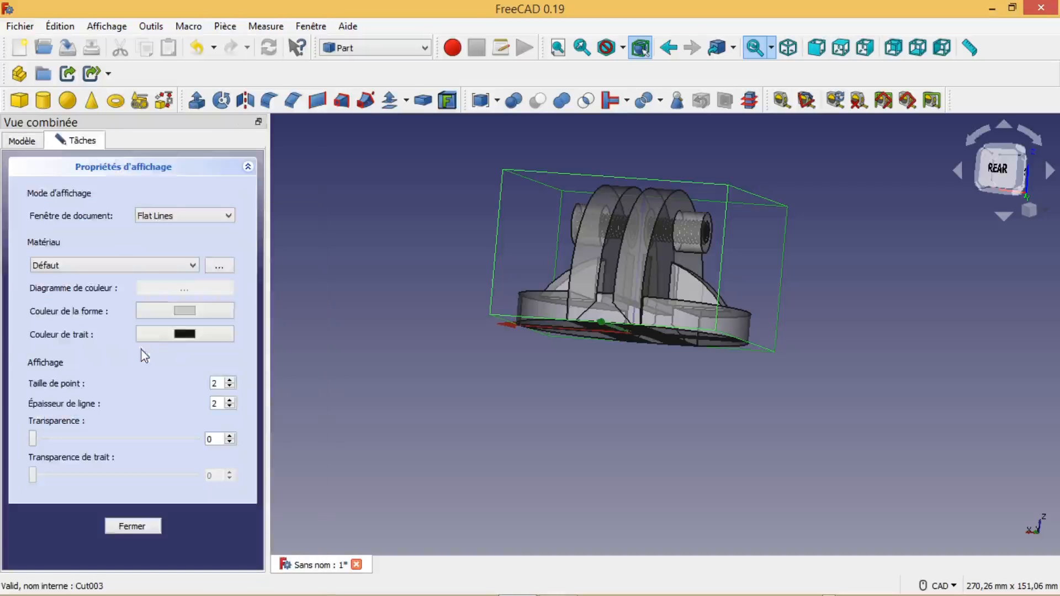
left_click(185, 312)
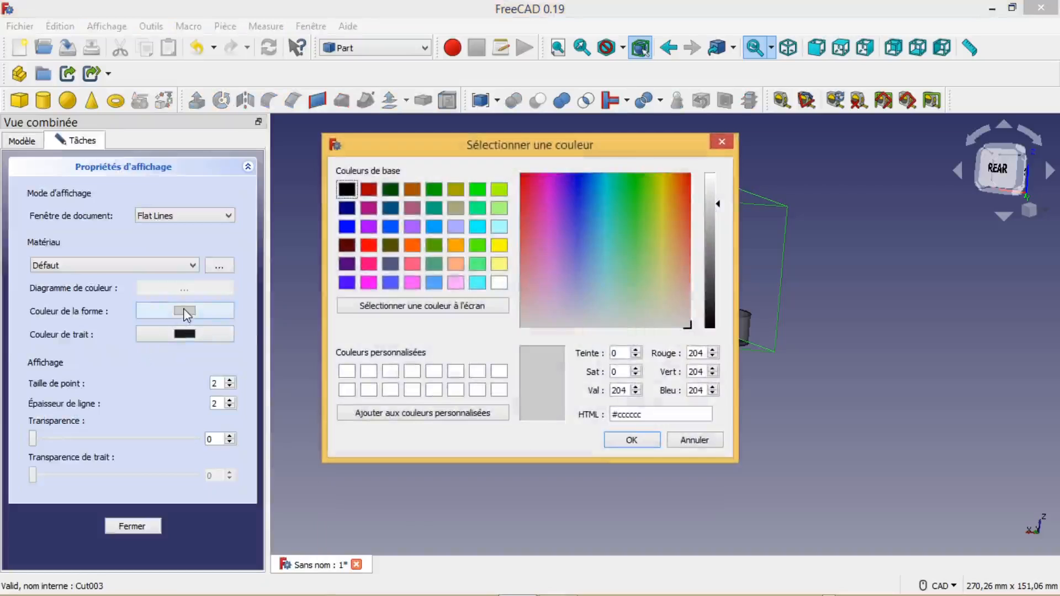
left_click(455, 265)
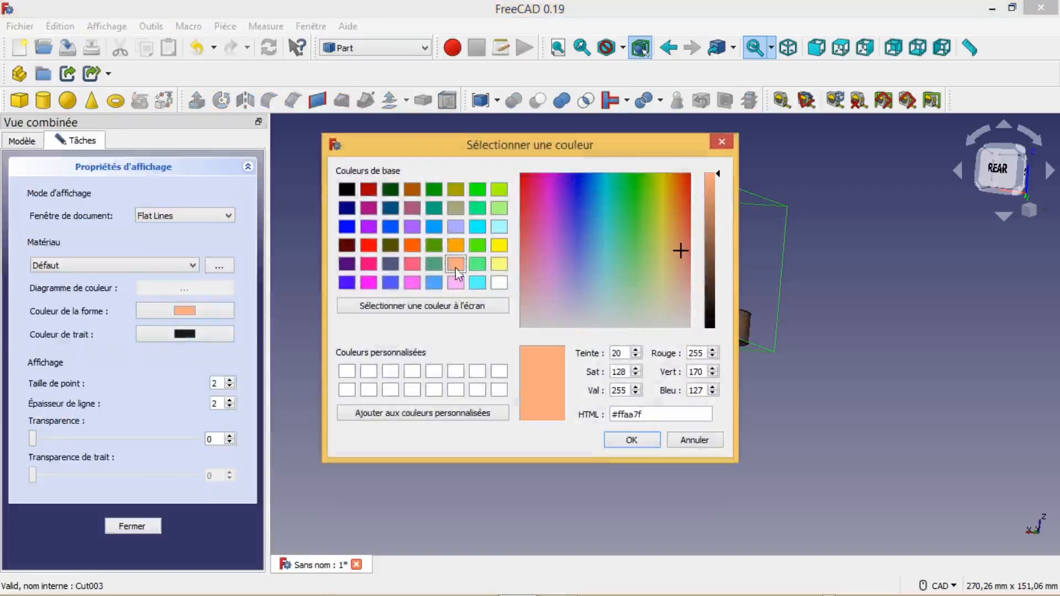
left_click(412, 265)
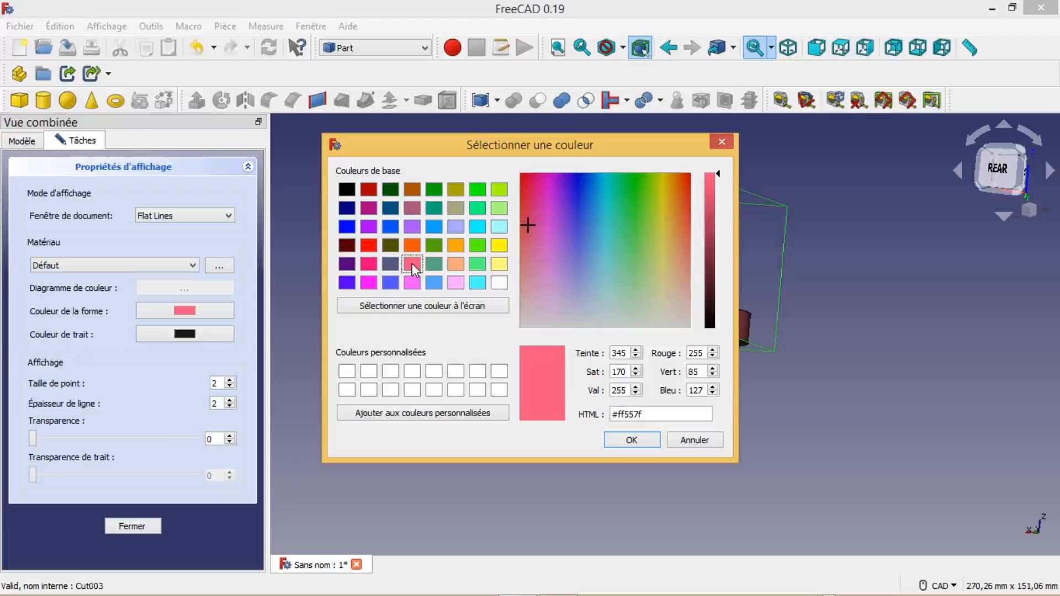
left_click(638, 440)
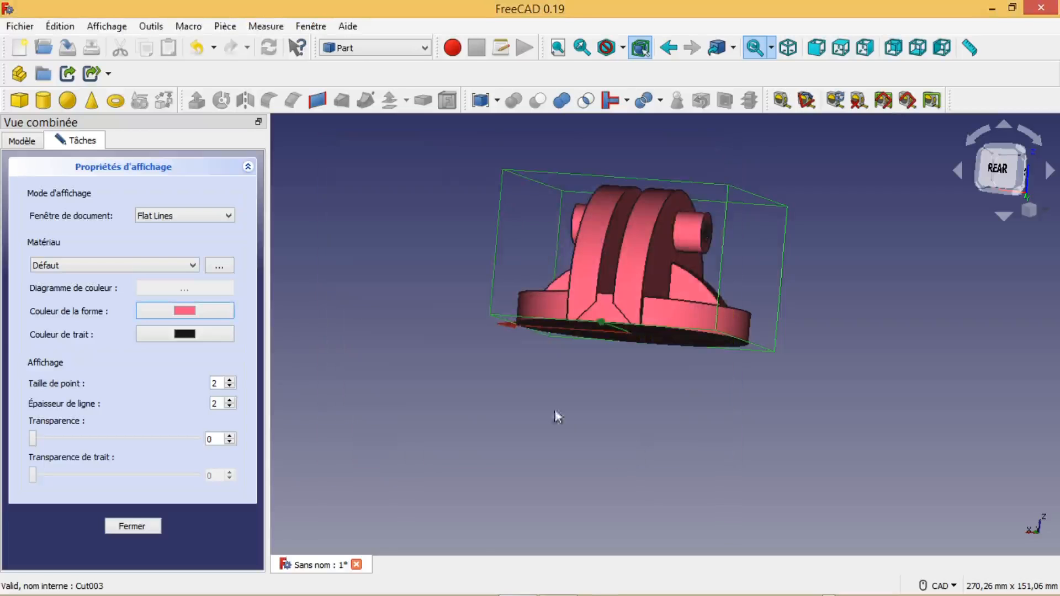
middle_click_drag(537, 383, 684, 374)
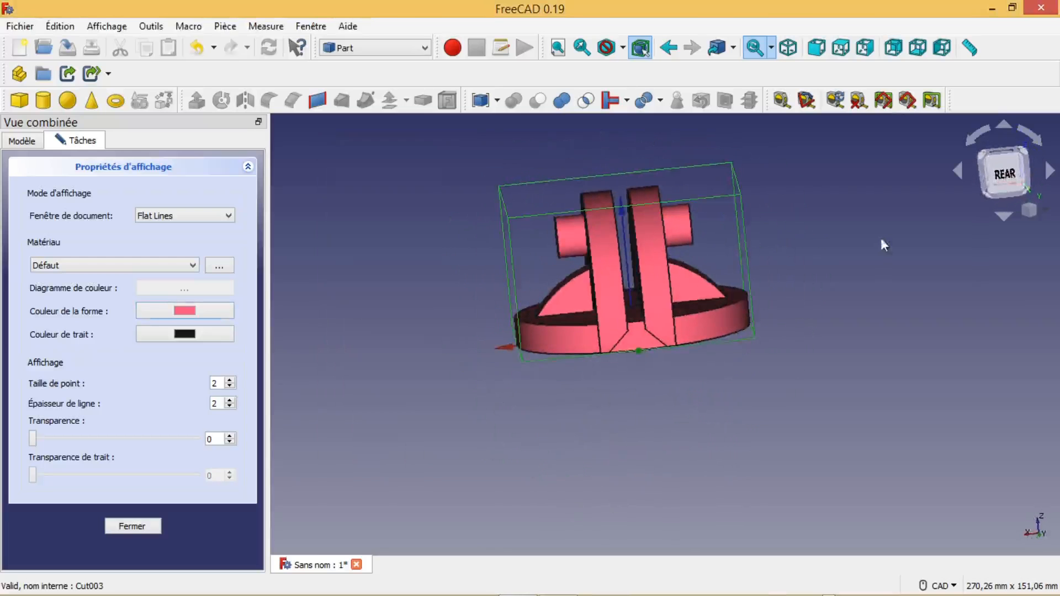
left_click(999, 182)
middle_click_drag(970, 309, 632, 357)
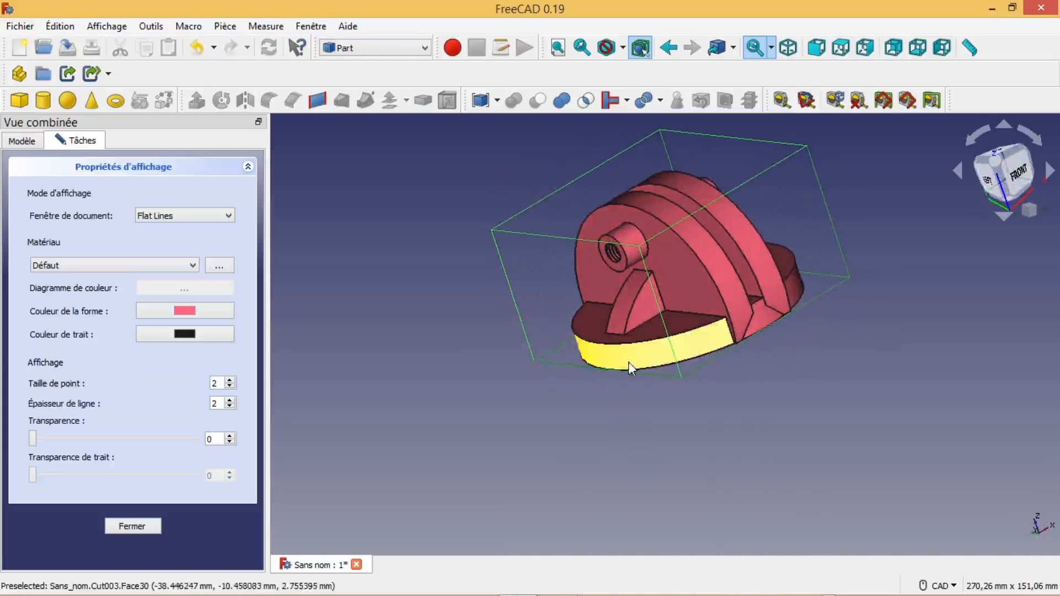
middle_click_drag(834, 349, 709, 437)
left_click(1007, 192)
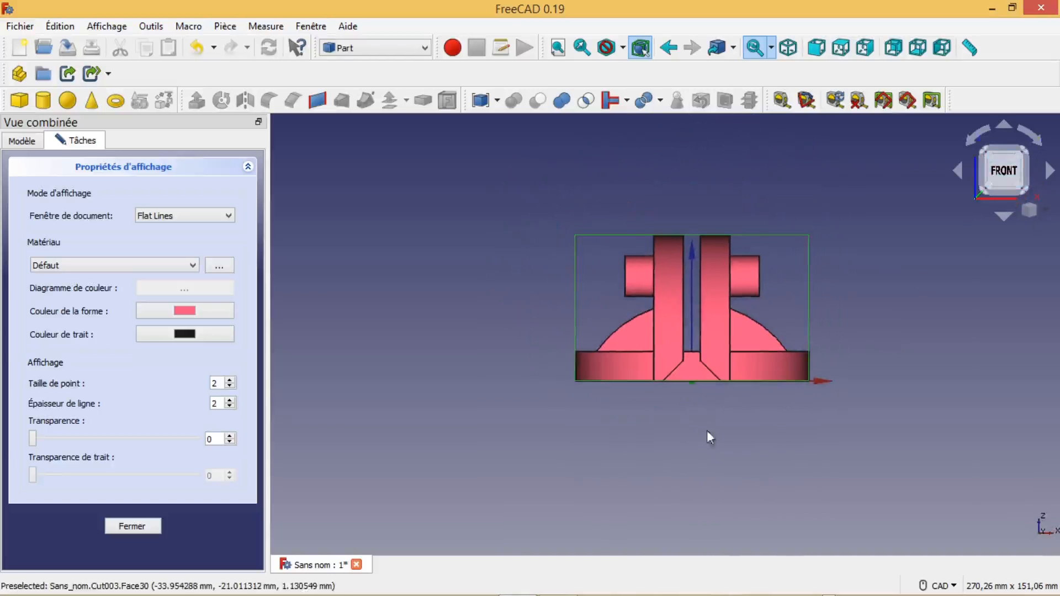
left_click(134, 527)
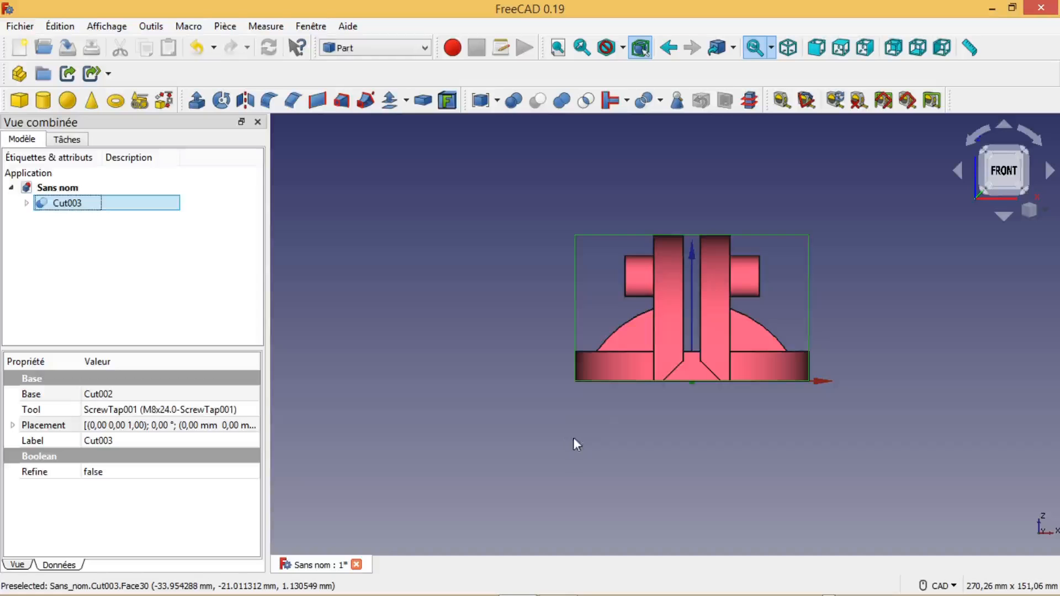
Move the finished solid along X by setting its placement translation in X to 80 mm.
middle_click_drag(596, 419, 744, 451)
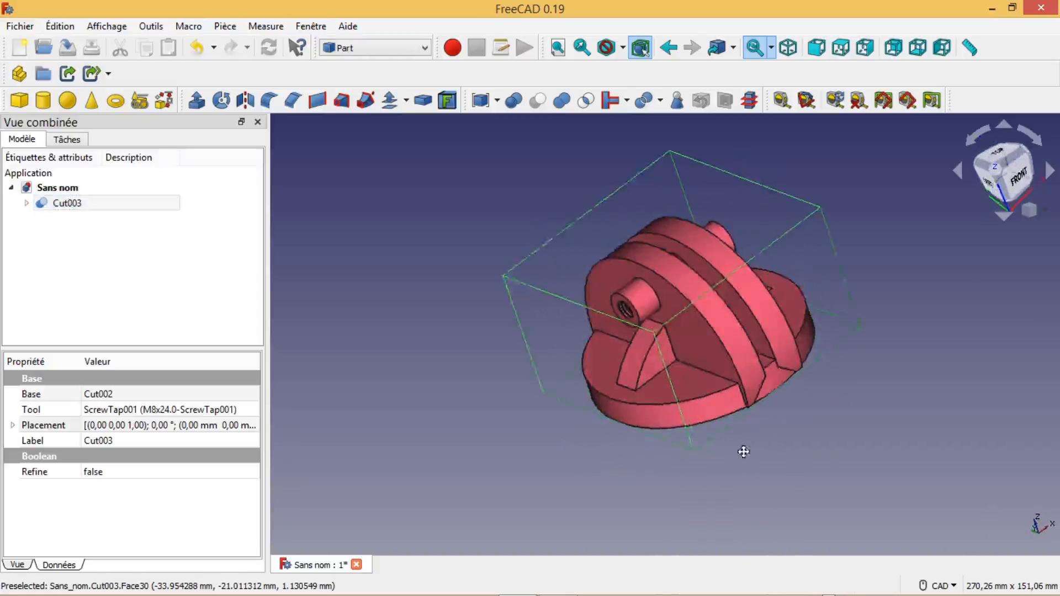
middle_click_drag(582, 435, 478, 398)
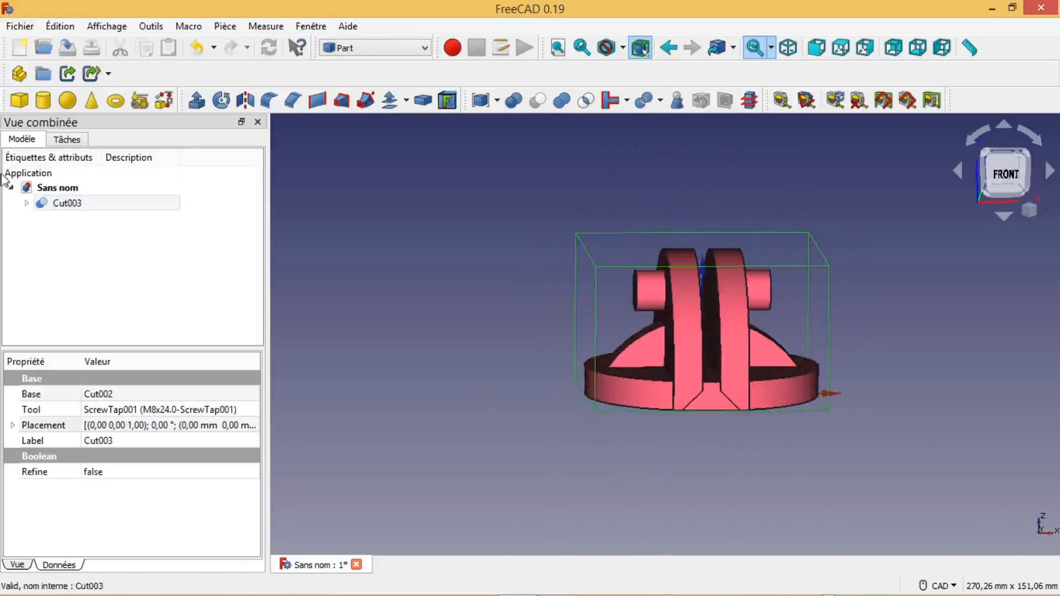
left_click(58, 207)
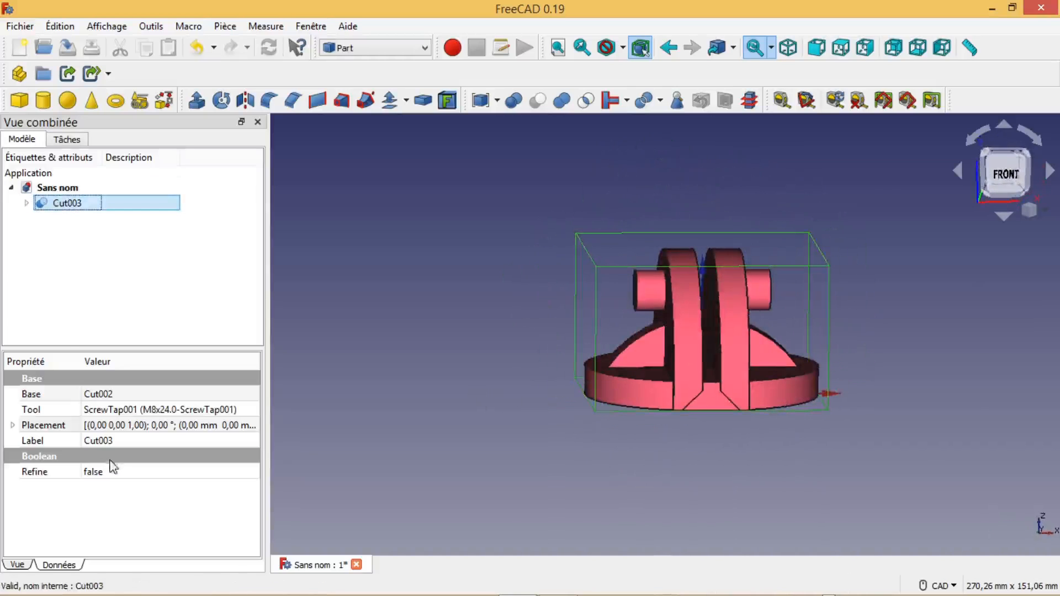
left_click(145, 425)
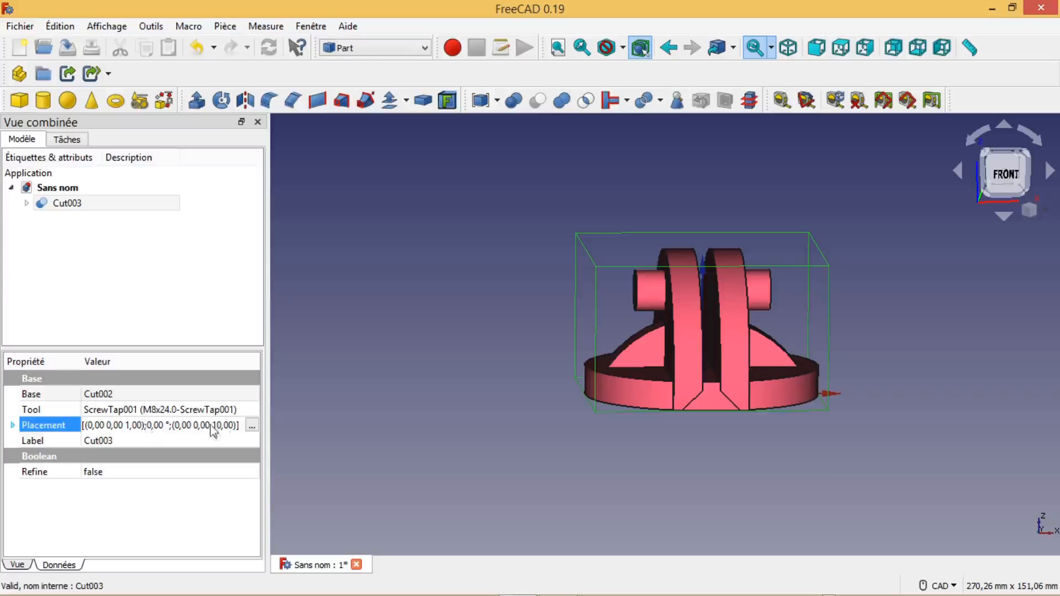
left_click(251, 426)
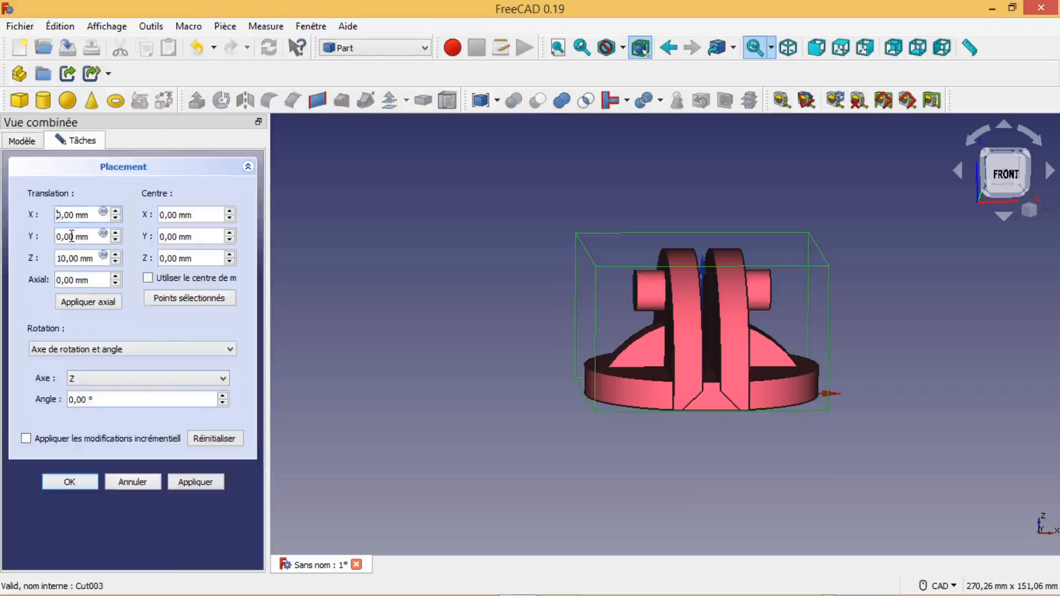
type("8")
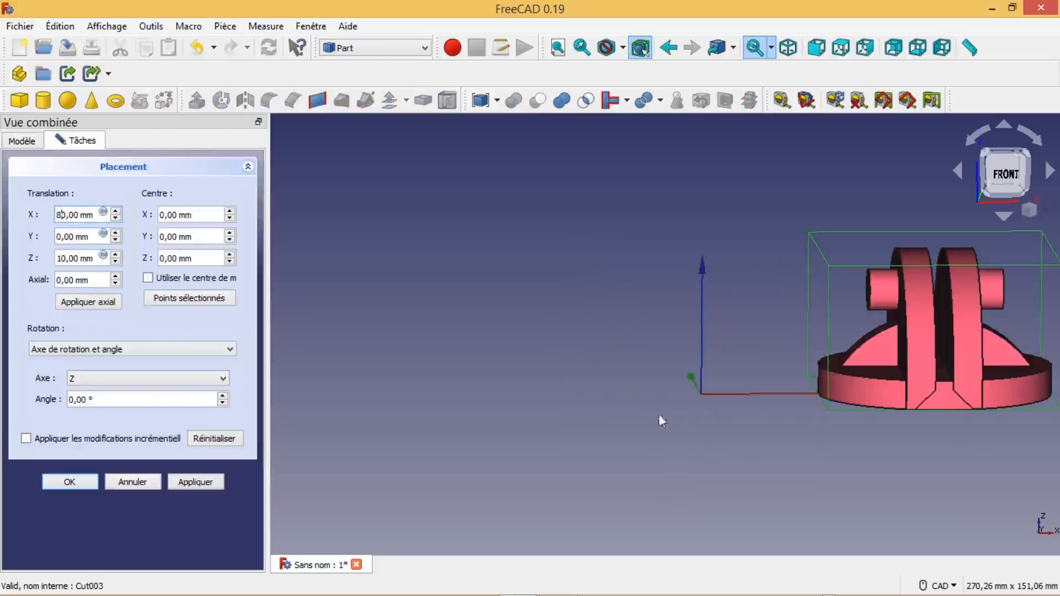
left_click(70, 482)
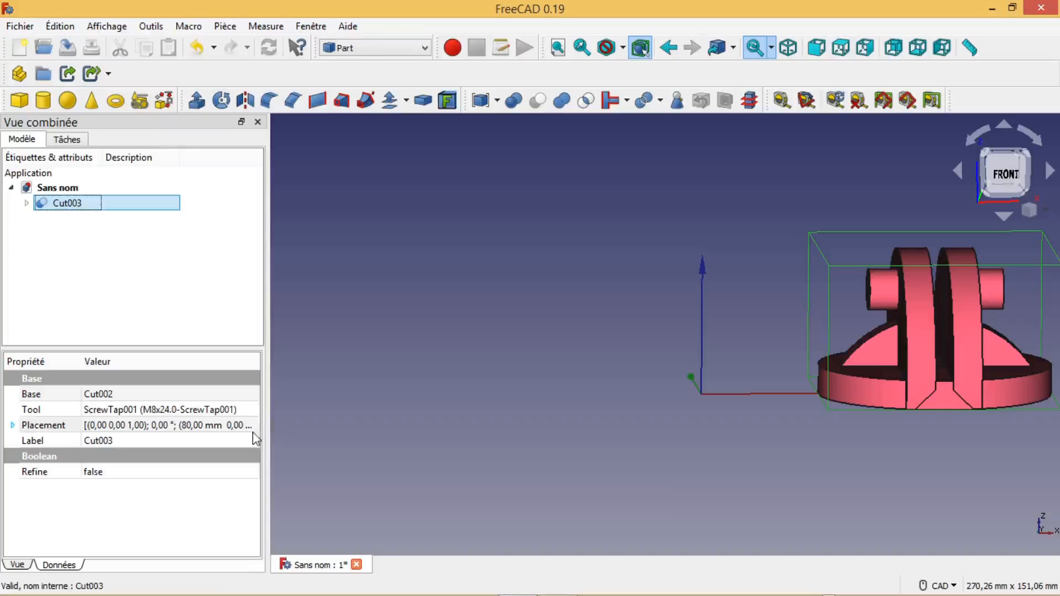
Switch to the Fasteners workbench and show the model from the front.
left_click(424, 48)
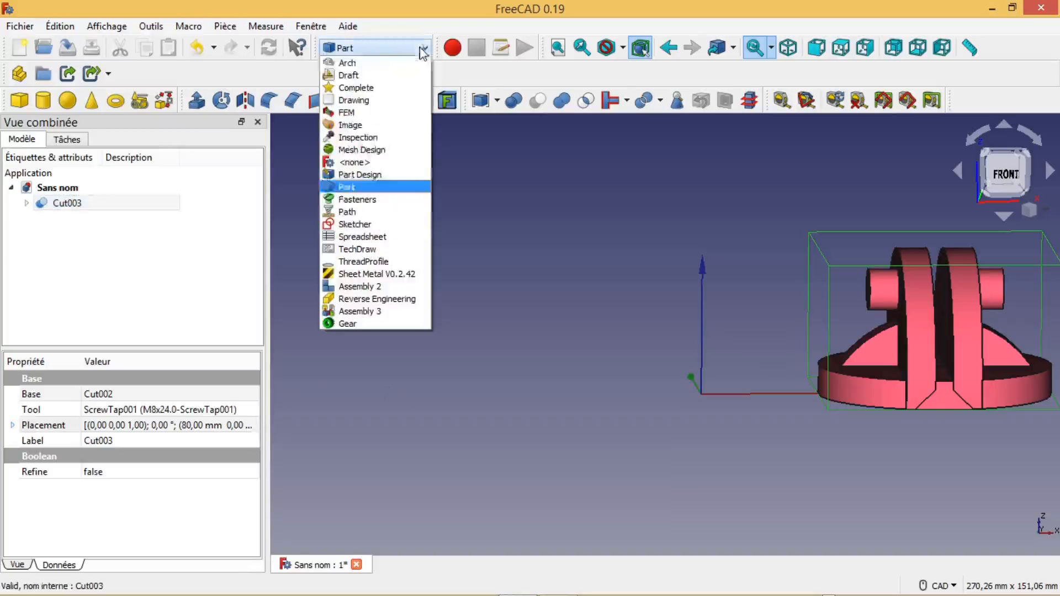
left_click(363, 200)
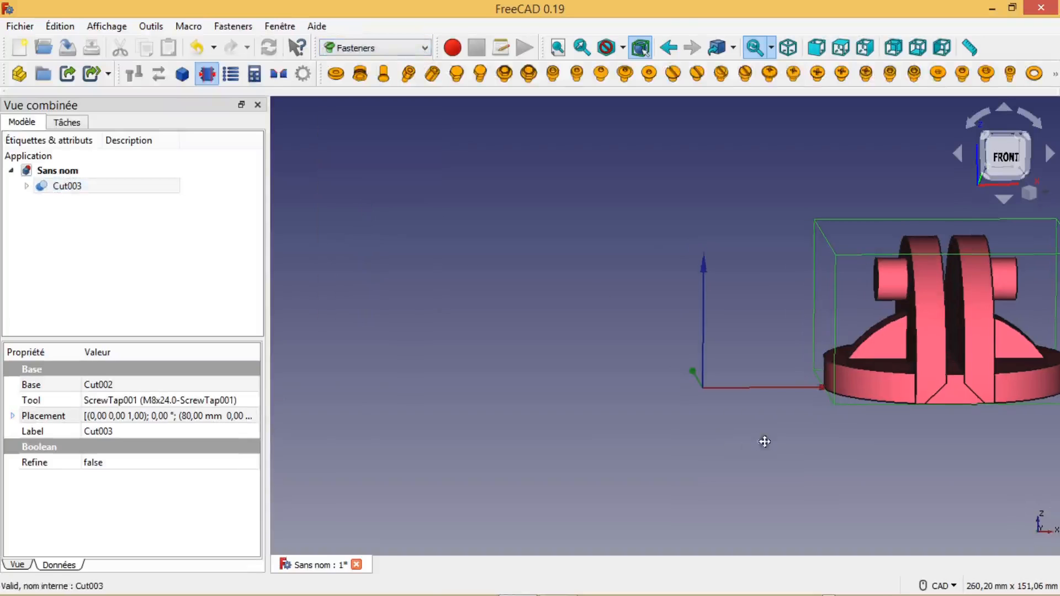
middle_click_drag(764, 442, 573, 444)
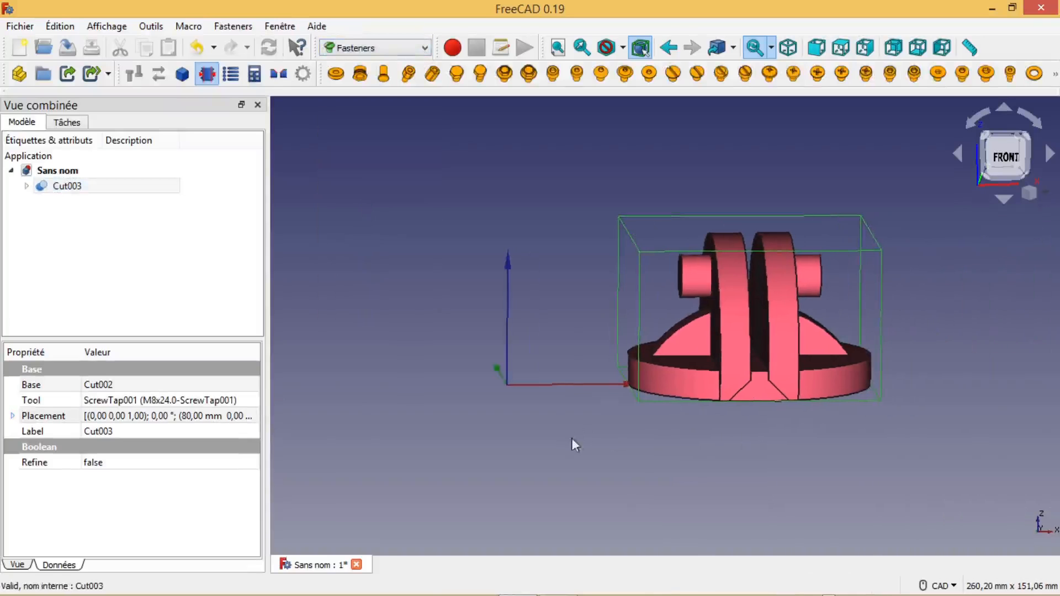
left_click(1009, 156)
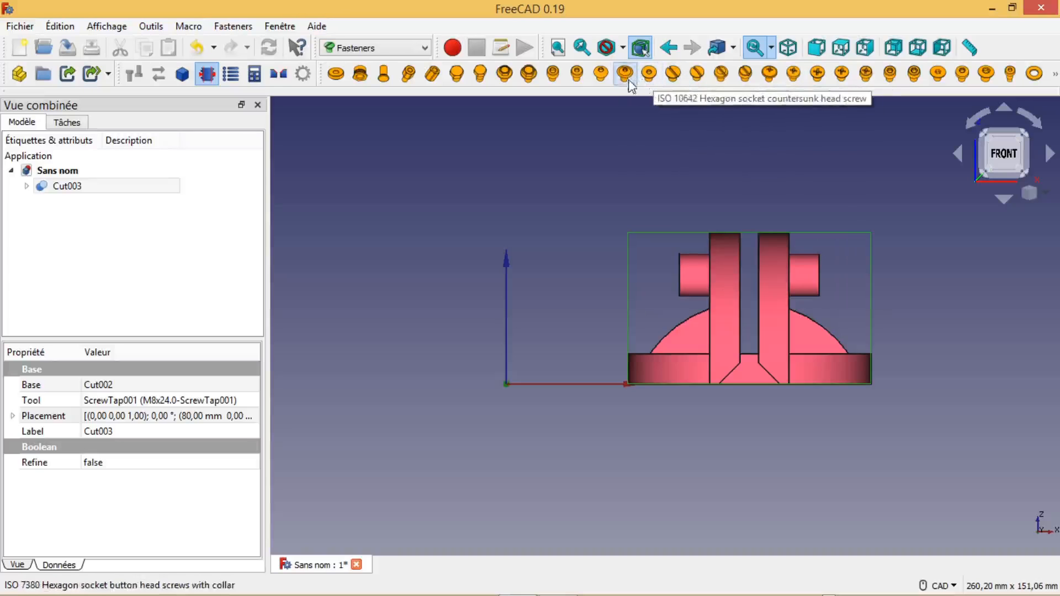
left_click(606, 80)
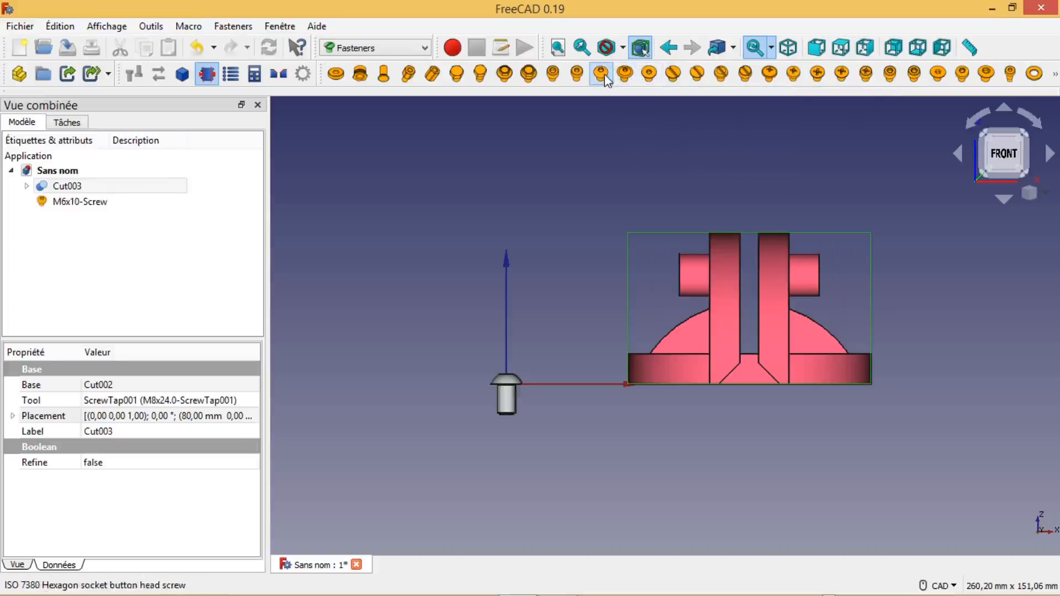
left_click(90, 204)
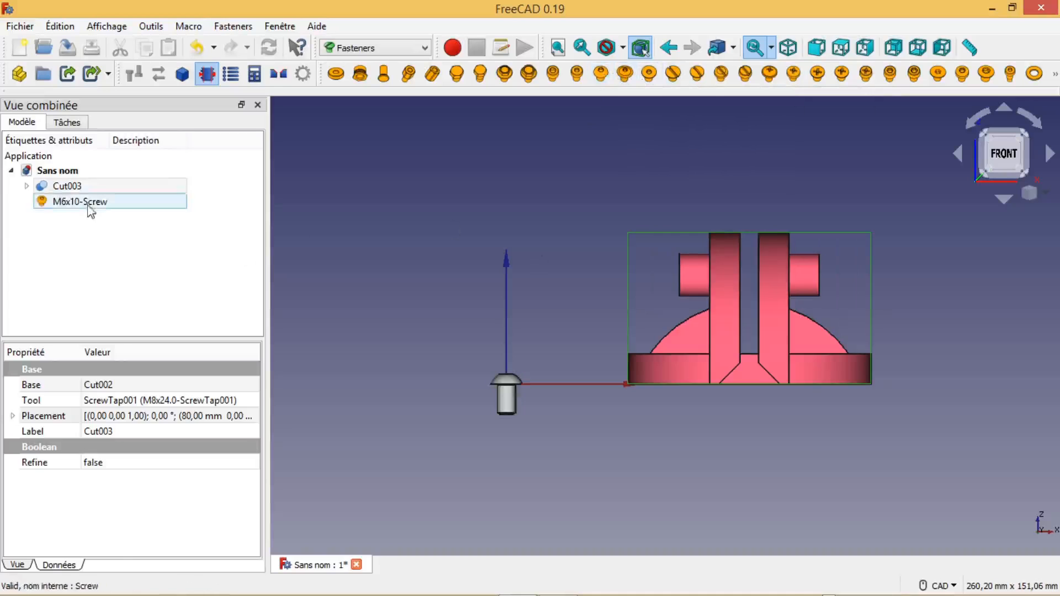
key("Delete")
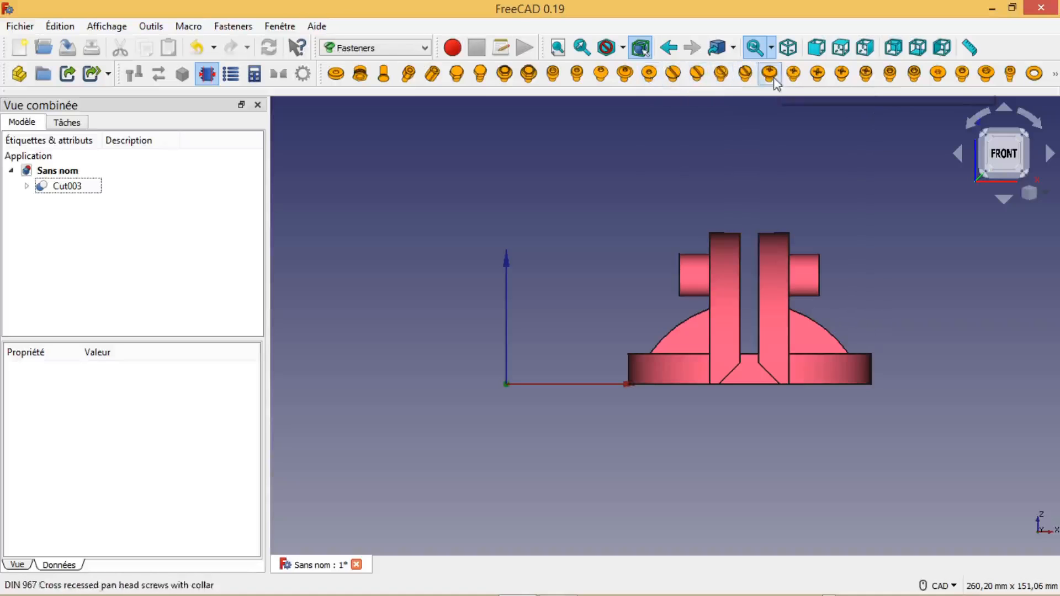
Add an ISO 4762 hexagon socket head cap screw, set its diameter to M8, and recompute the document.
left_click(575, 76)
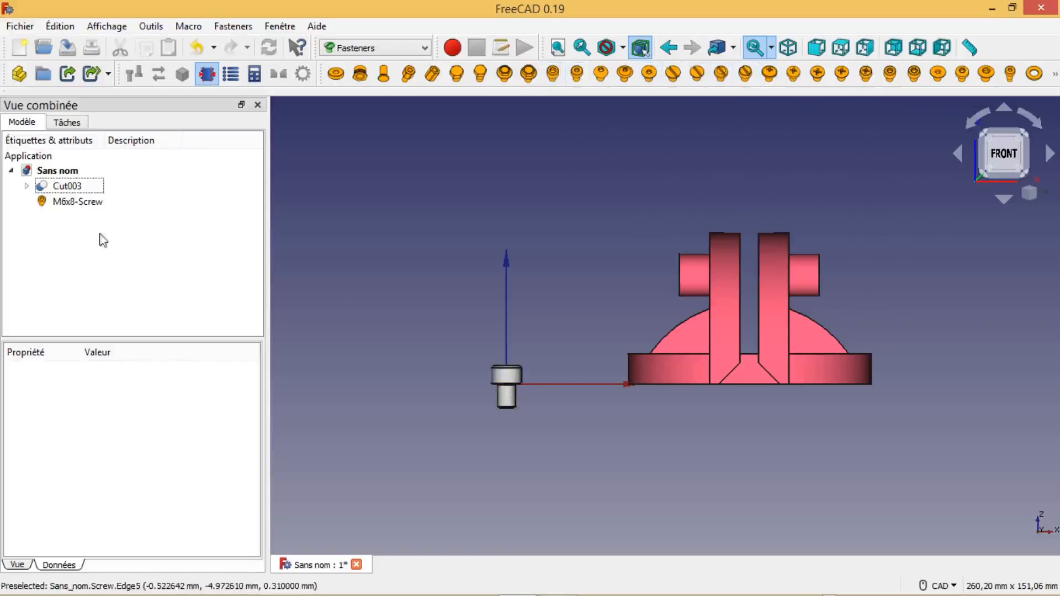
left_click(89, 202)
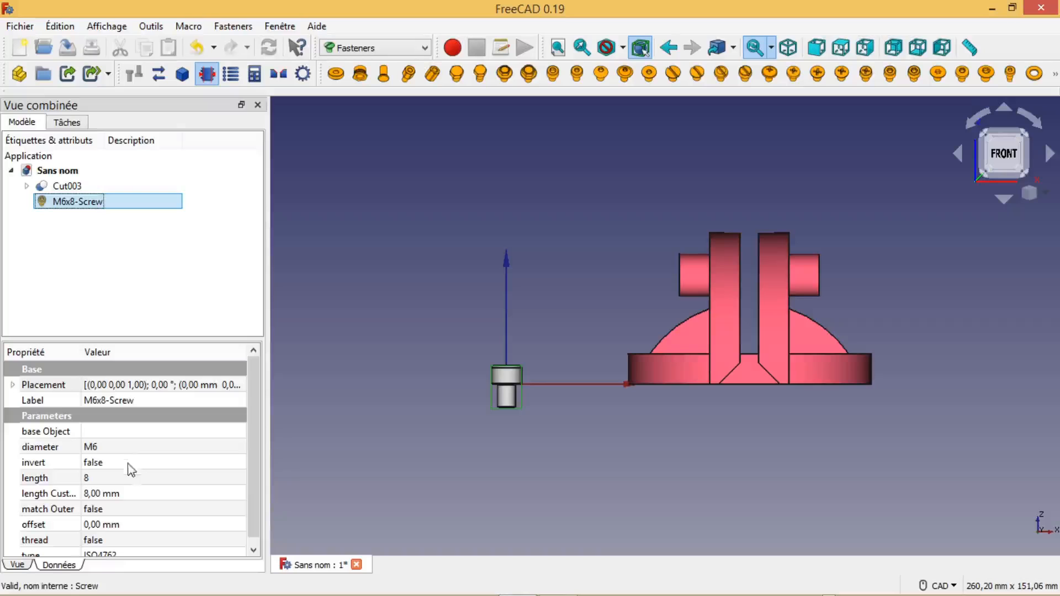
left_click(115, 448)
left_click(114, 447)
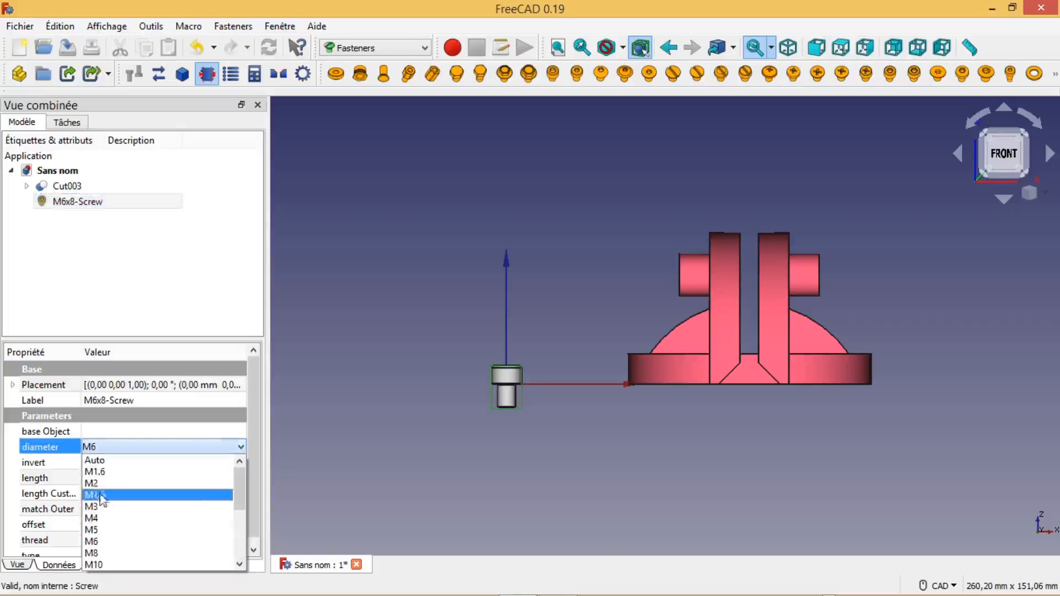
left_click(97, 553)
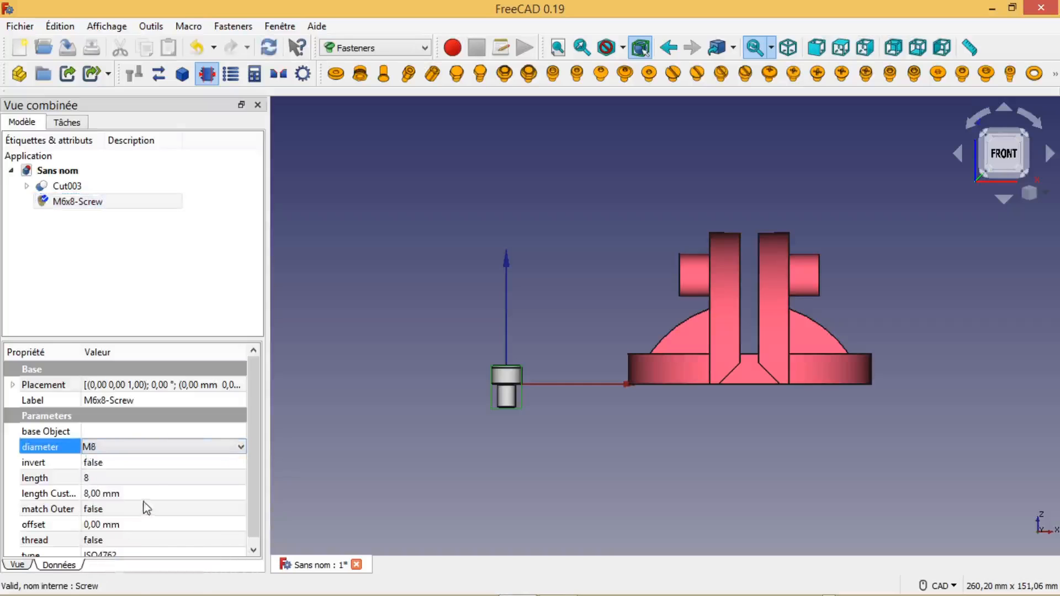
left_click(274, 51)
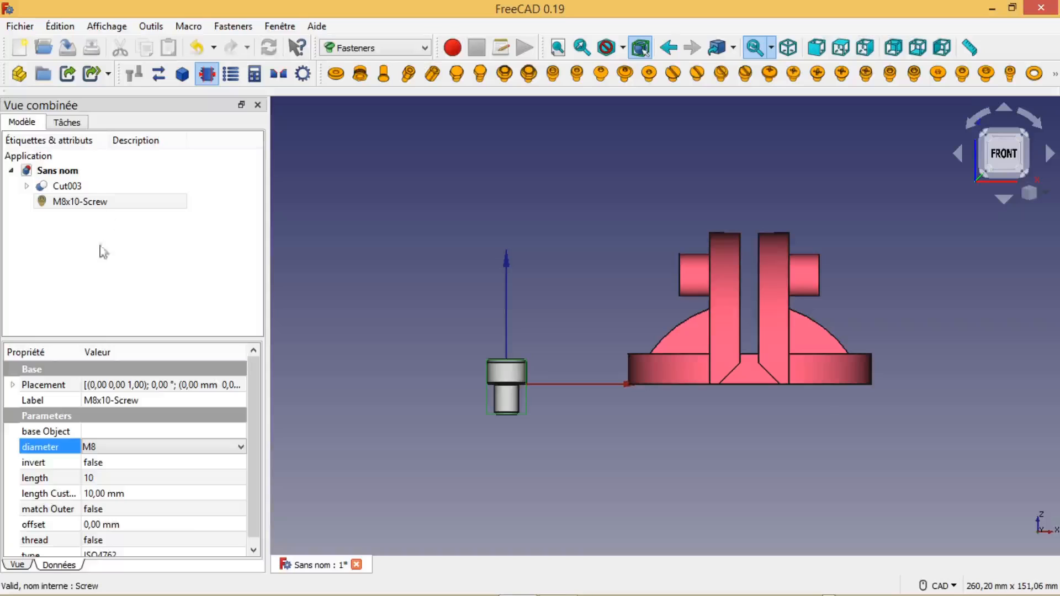
Set the M8 screw's custom length to 23 mm and recompute the document.
left_click(90, 494)
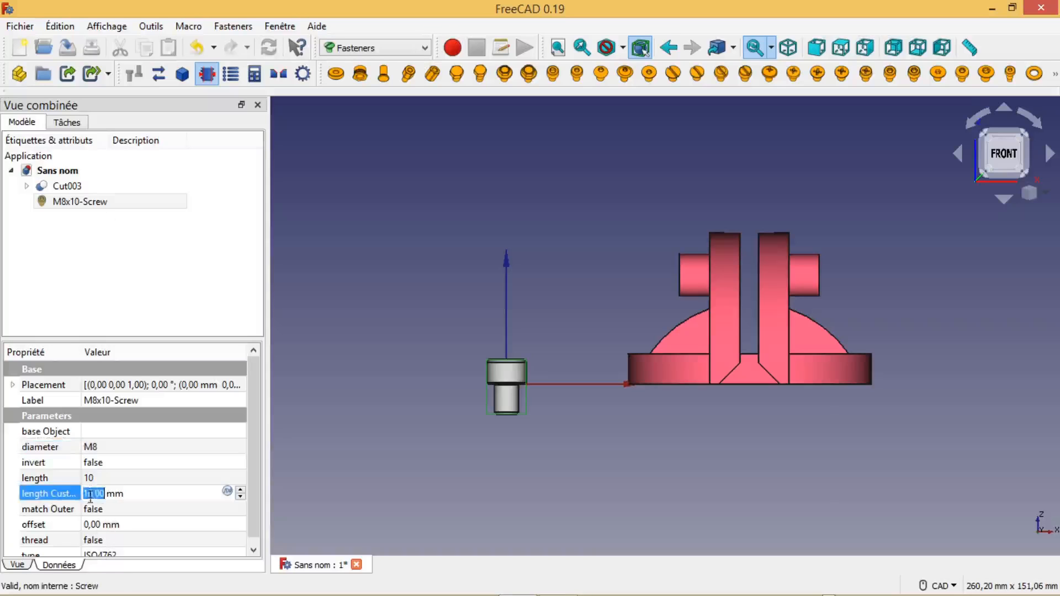
left_click(93, 493)
type("23")
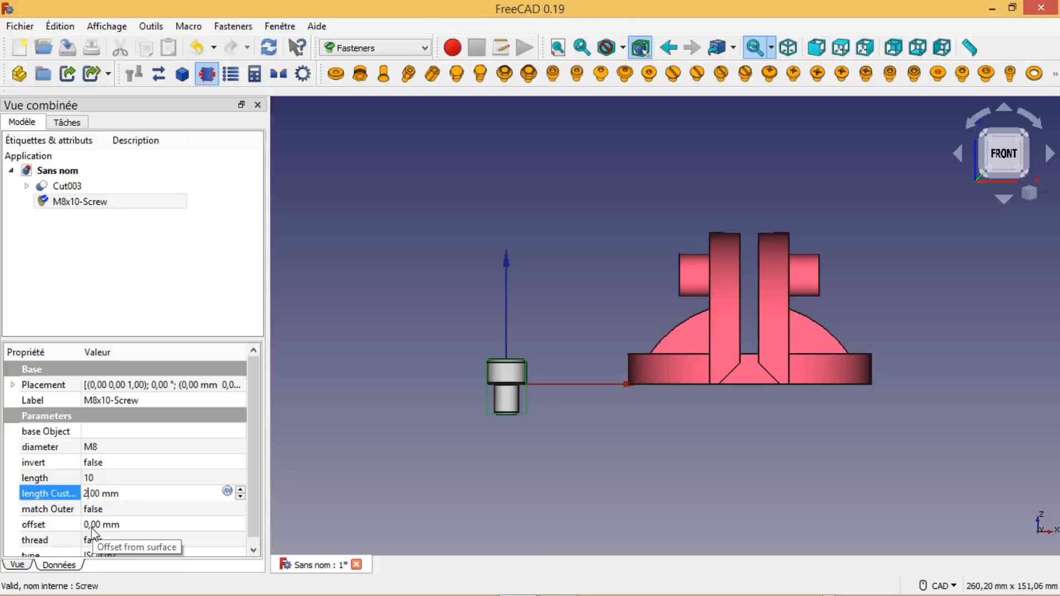
left_click(269, 47)
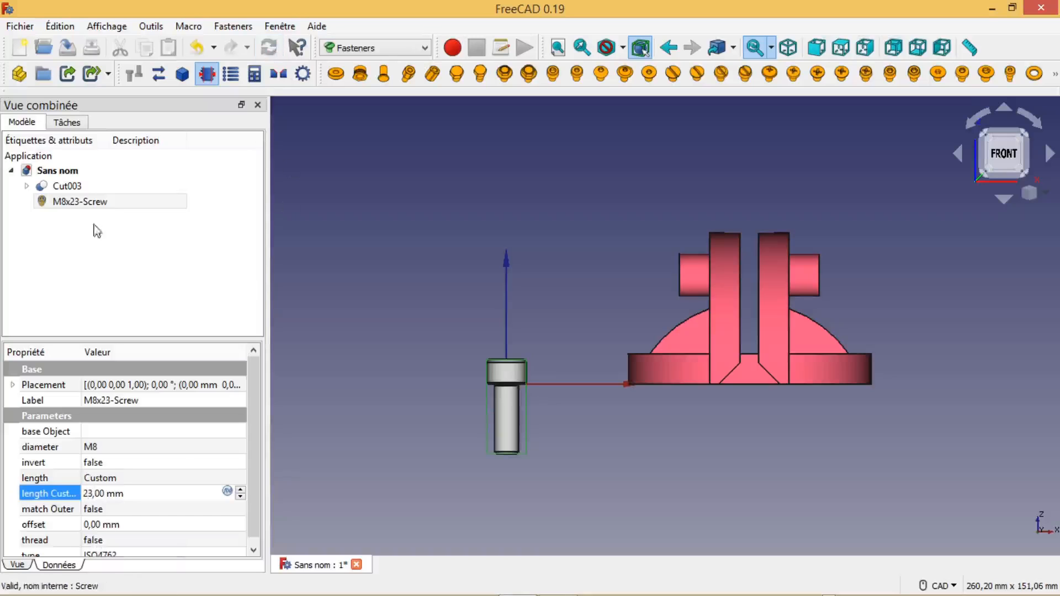
Rotate the M8x23 screw 180° about the Y axis through its placement.
left_click(82, 202)
left_click(148, 387)
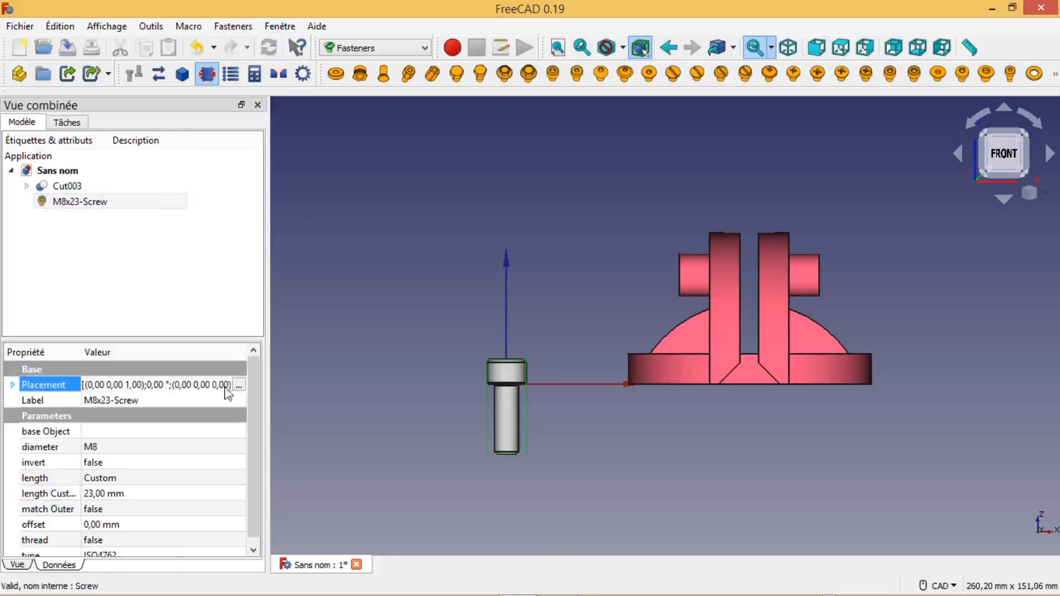
left_click(239, 384)
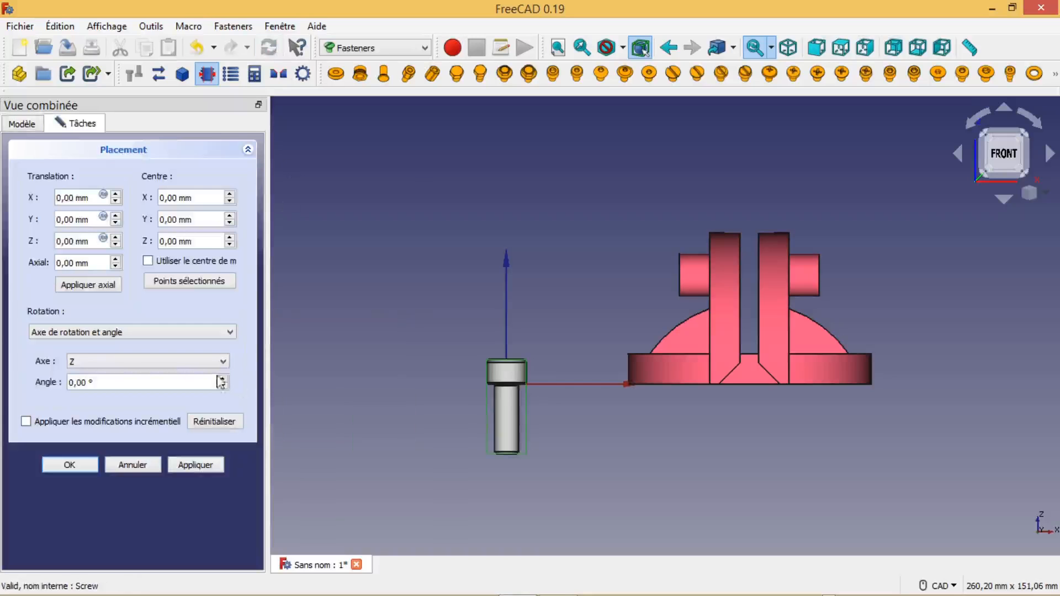
left_click(86, 362)
left_click(85, 384)
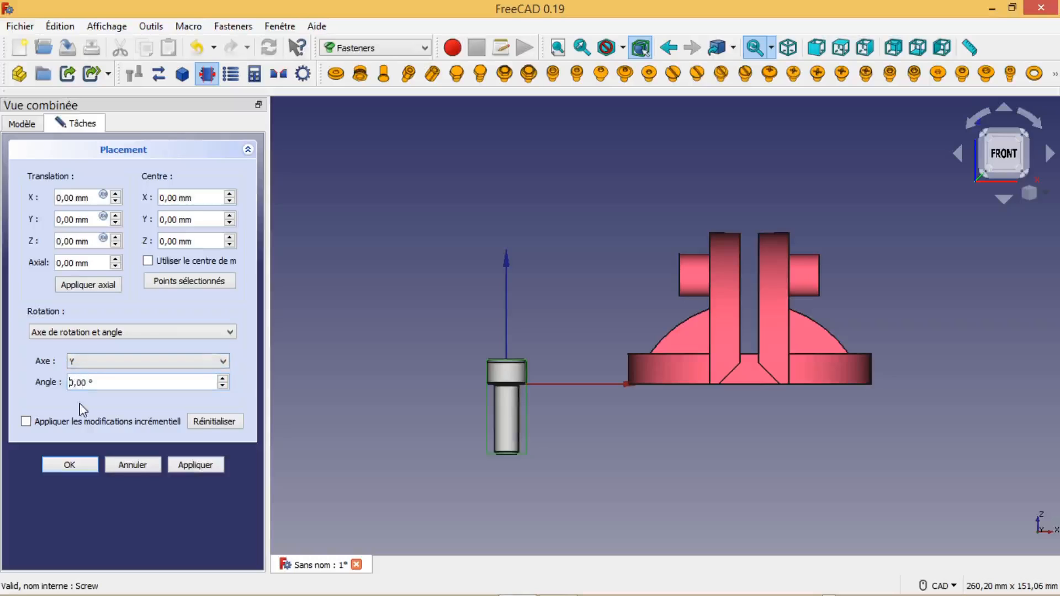
type("18")
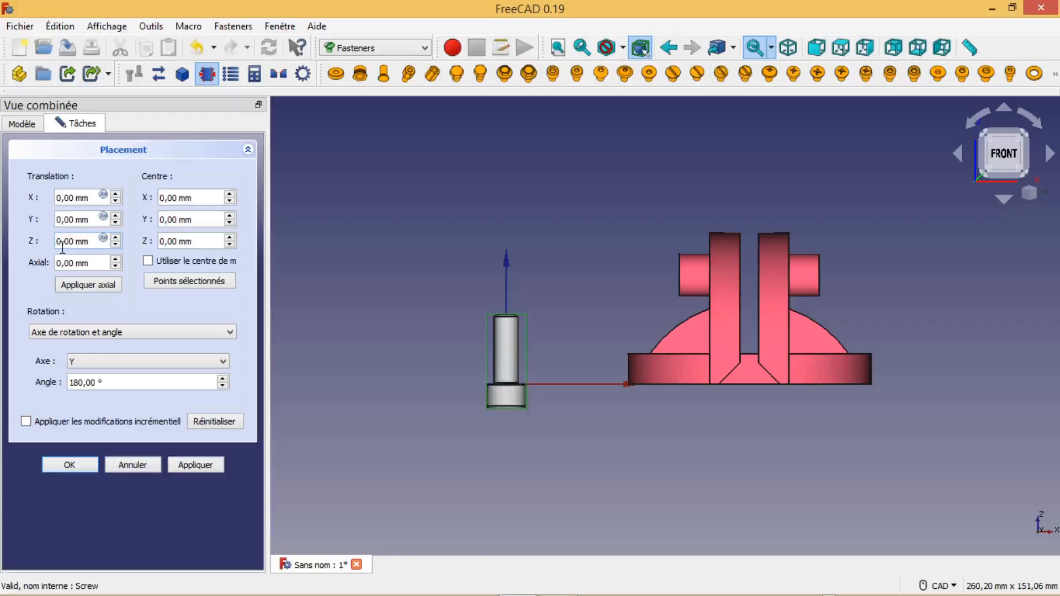
Set the screw's placement translation in Z to 8 mm and accept the placement.
type("1")
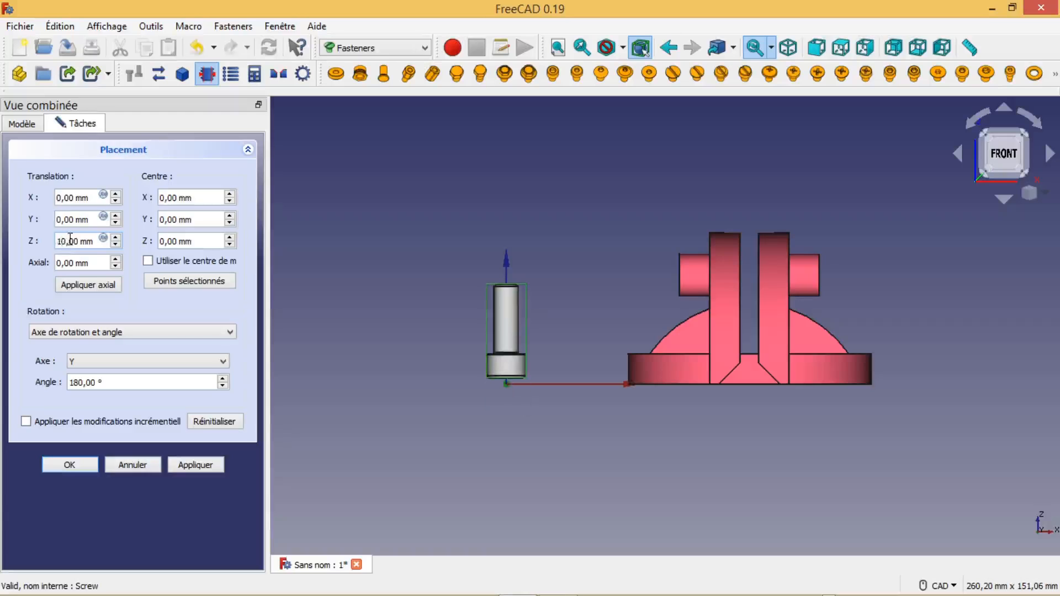
left_click(116, 245)
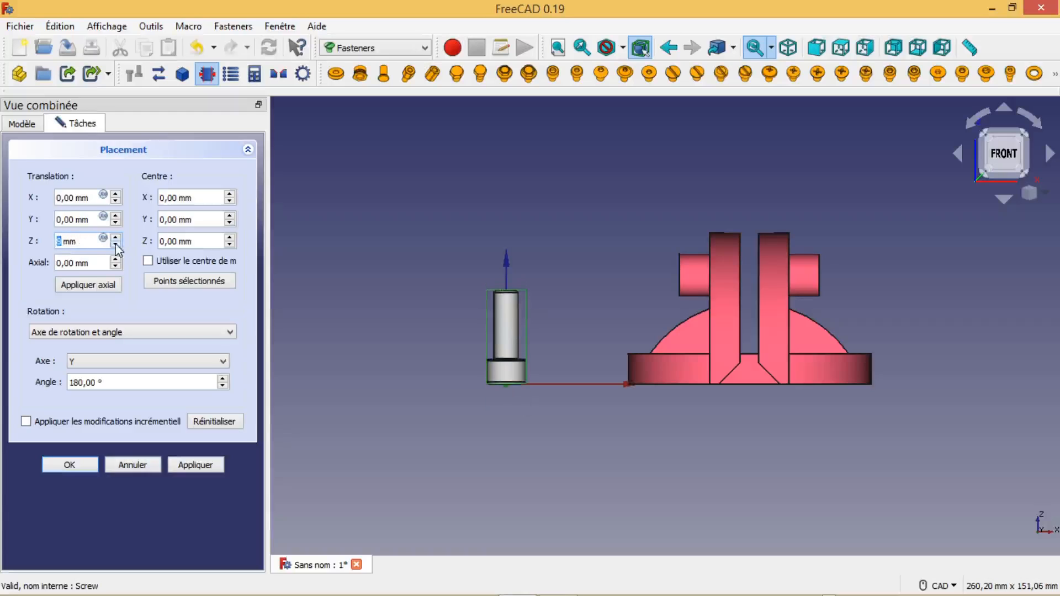
left_click(71, 464)
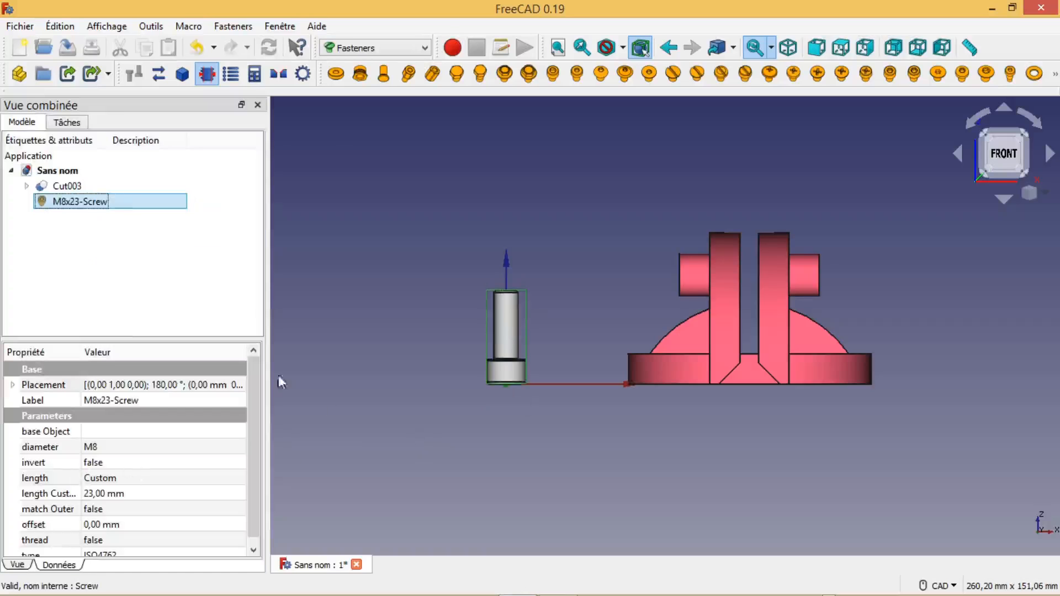
Enable the real thread on the M8x23 screw and recompute the document.
left_click_drag(258, 480, 257, 516)
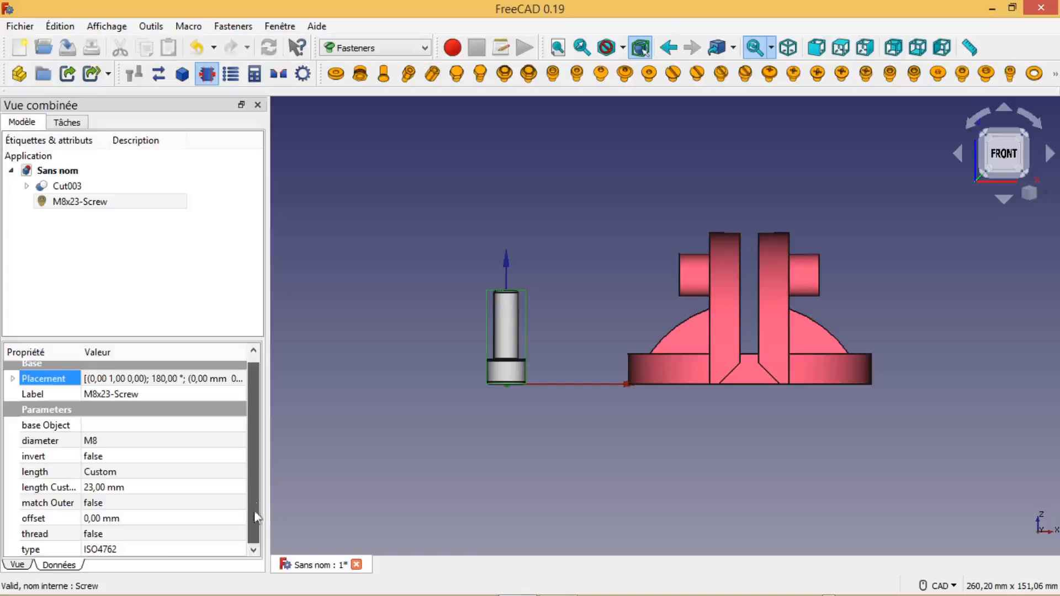
left_click(101, 538)
left_click(101, 538)
left_click(105, 558)
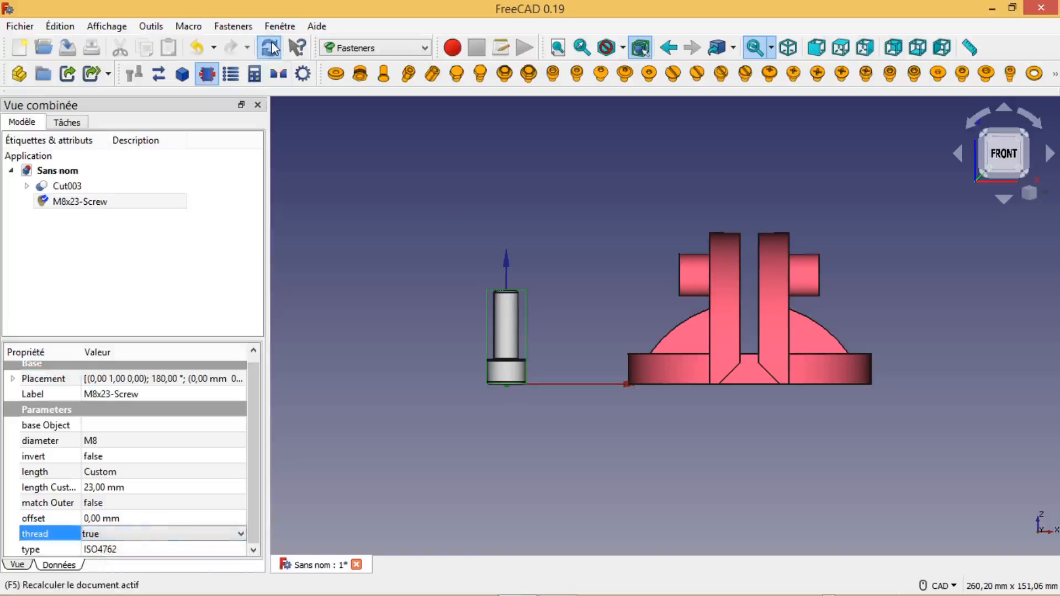
left_click(269, 50)
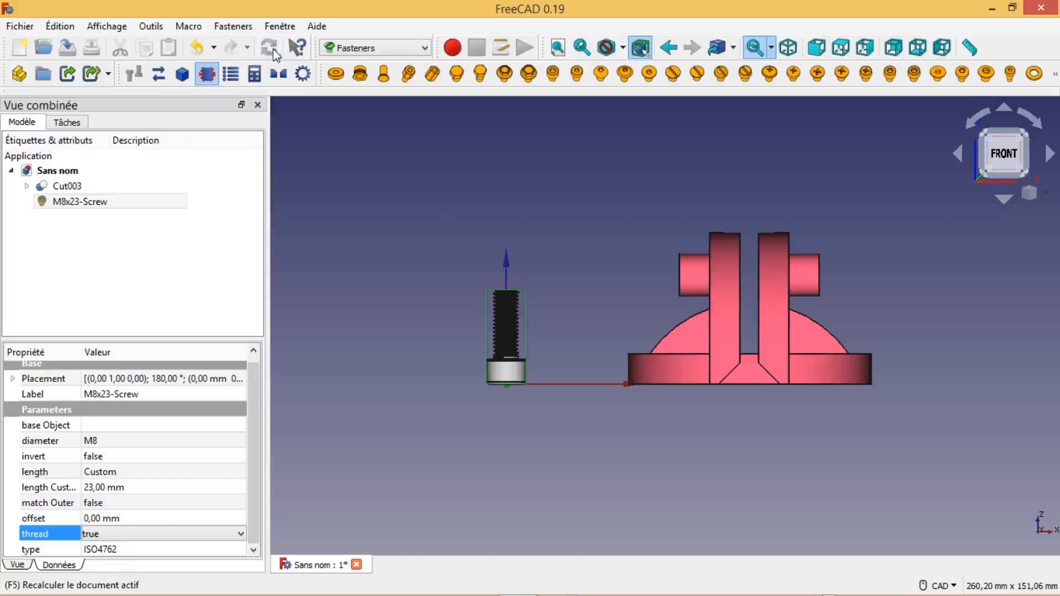
scroll(528, 454, "up", 5)
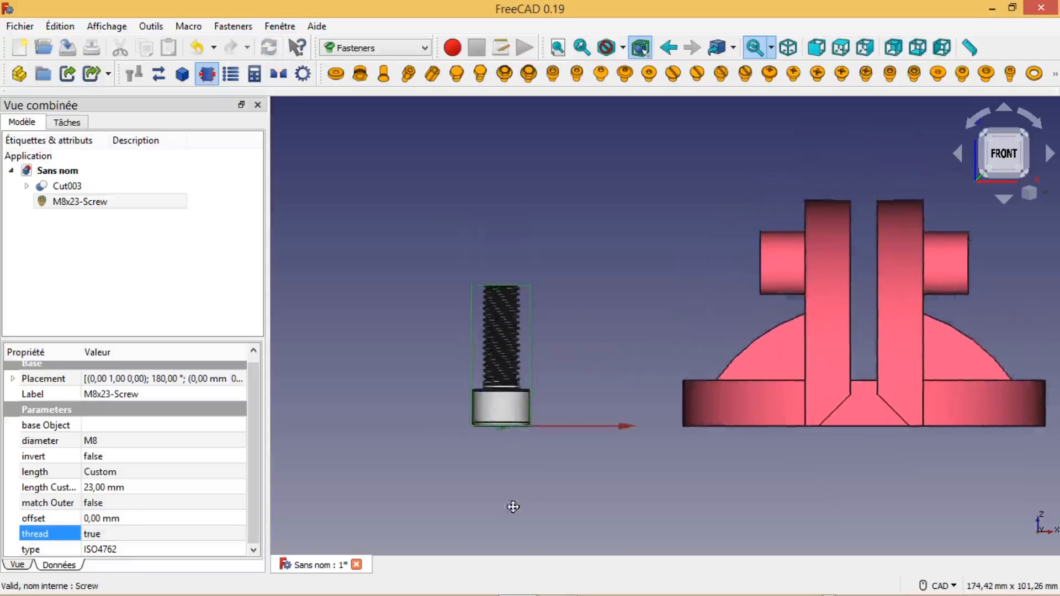
mouse_move(720, 523)
middle_mouse_down()
mouse_move(709, 522)
mouse_move(727, 533)
middle_mouse_up()
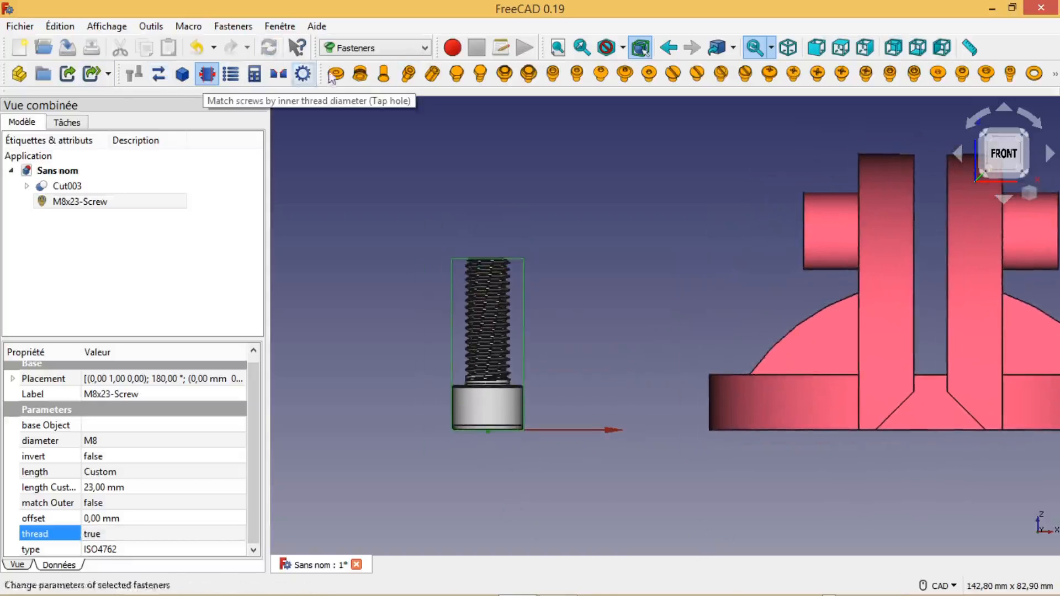
Switch to the Part workbench, add a cylinder at the screw head, and set its radius to 14 mm.
left_click(427, 49)
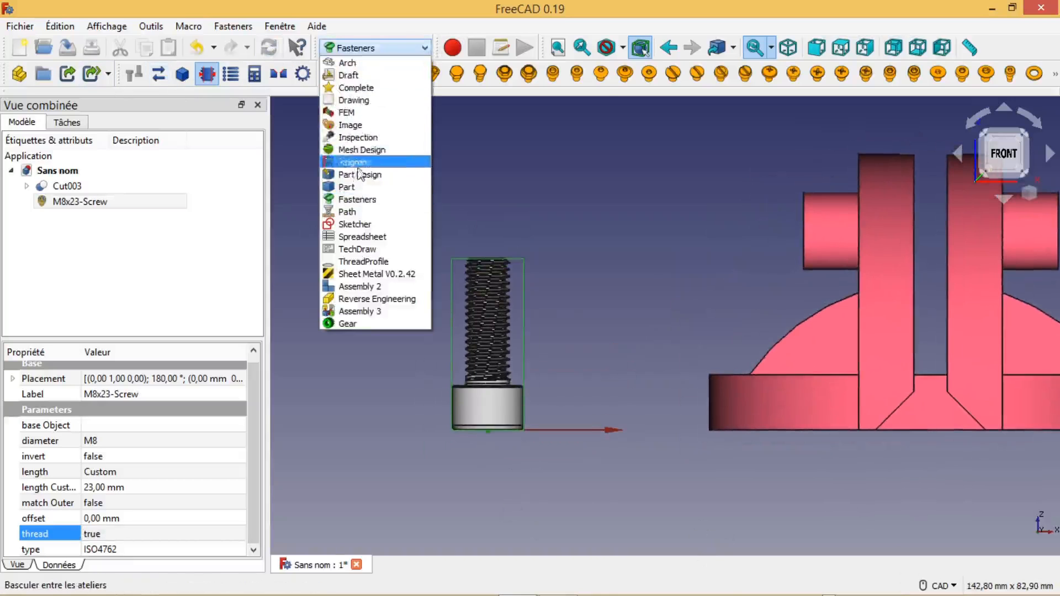
left_click(359, 194)
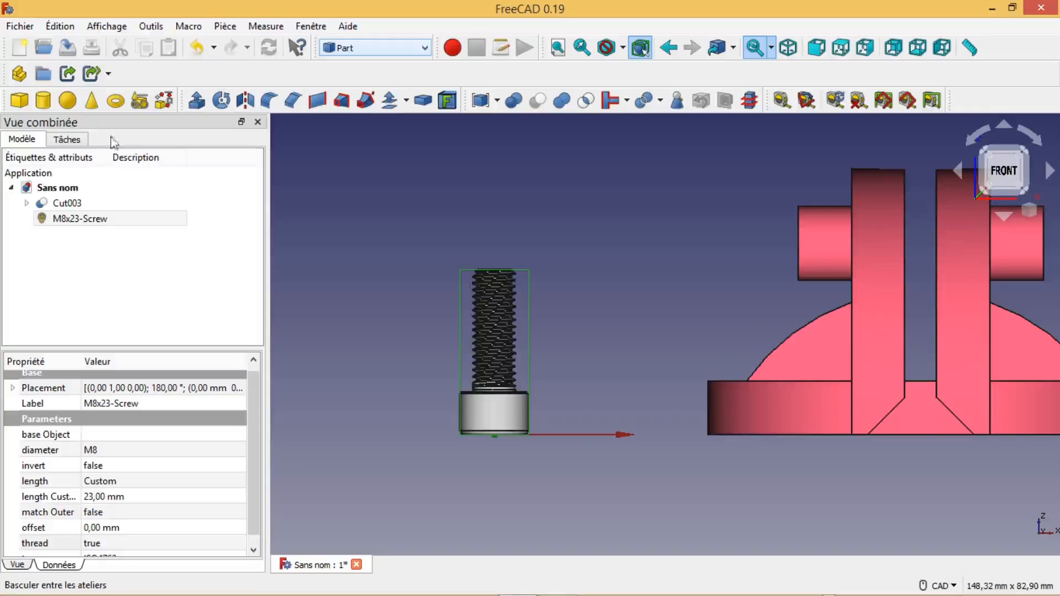
left_click(43, 101)
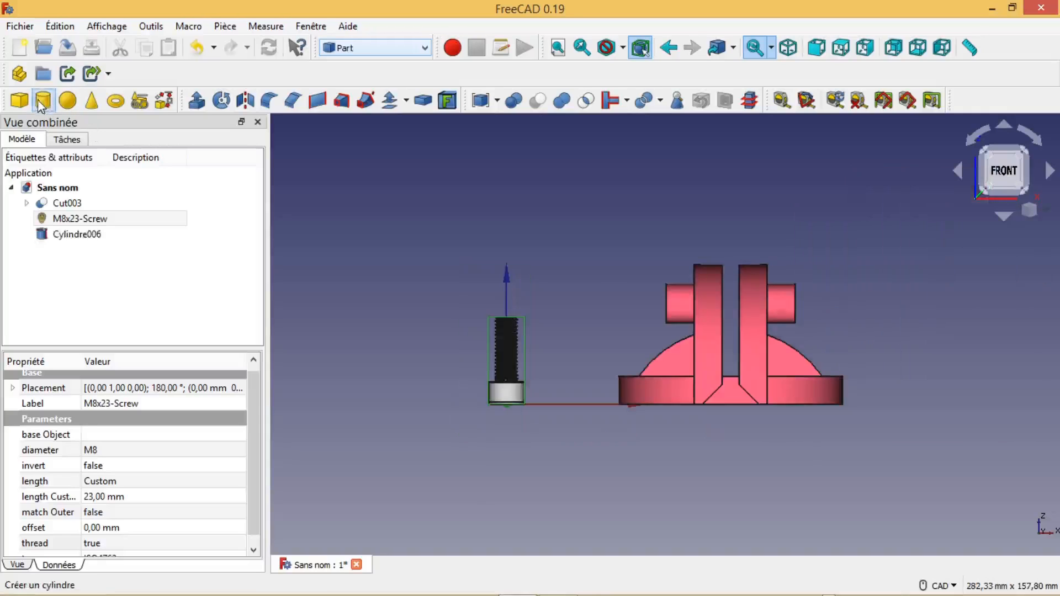
left_click(76, 234)
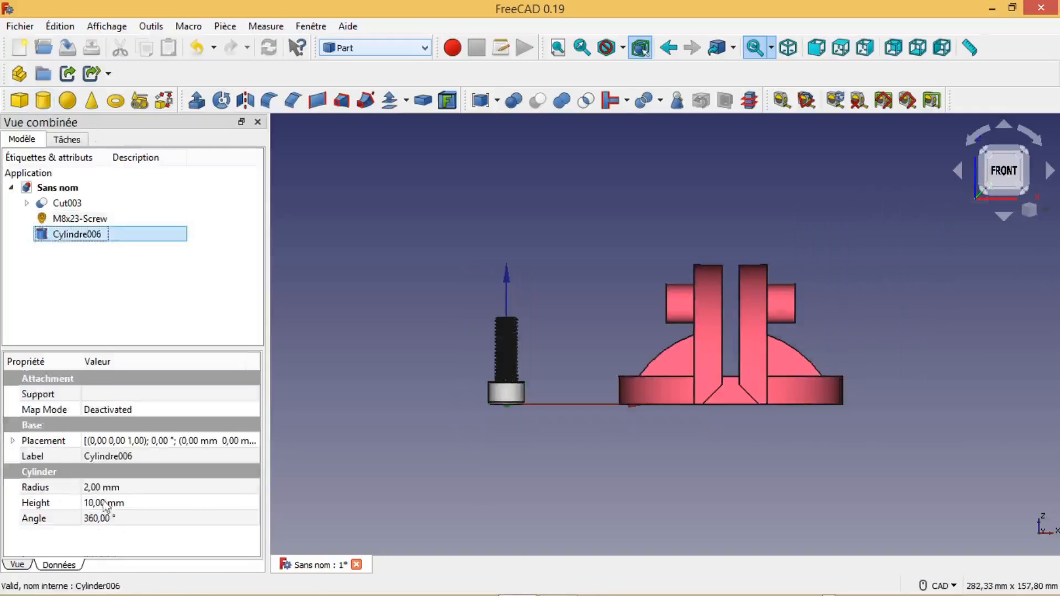
left_click(88, 487)
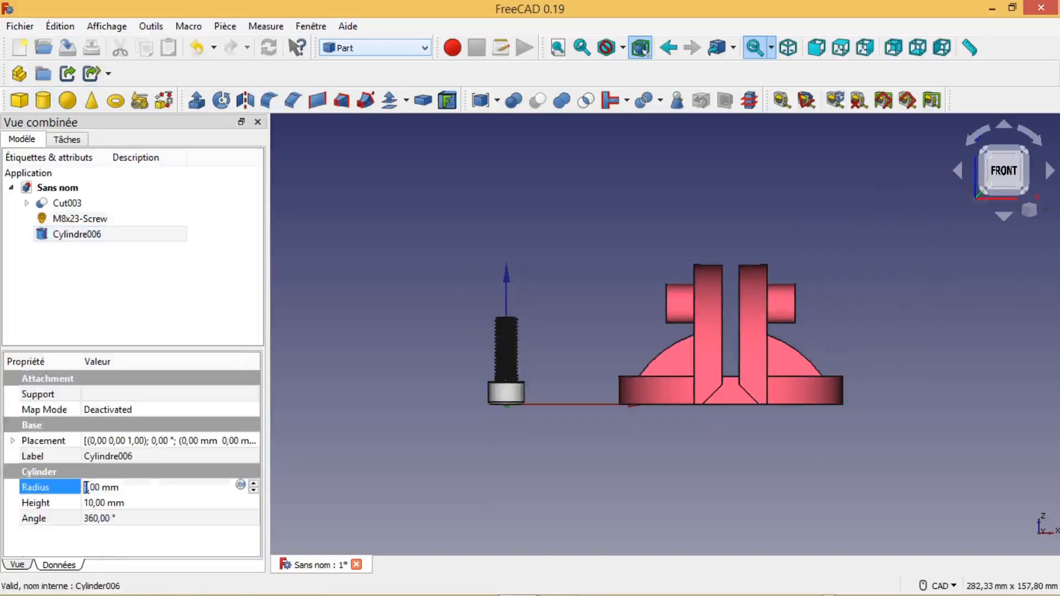
type("7")
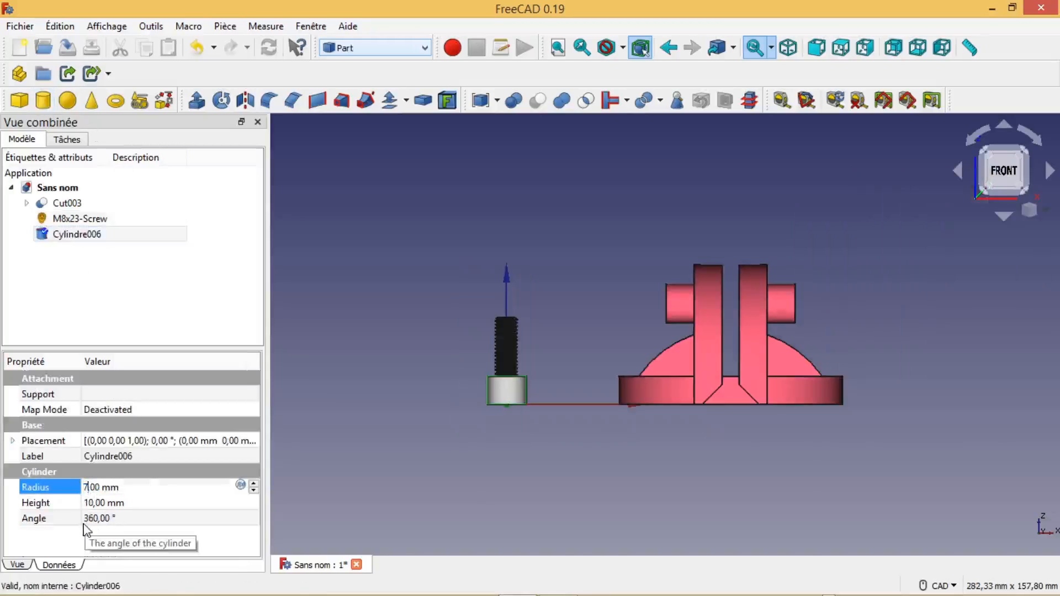
key("BackSpace")
type("14")
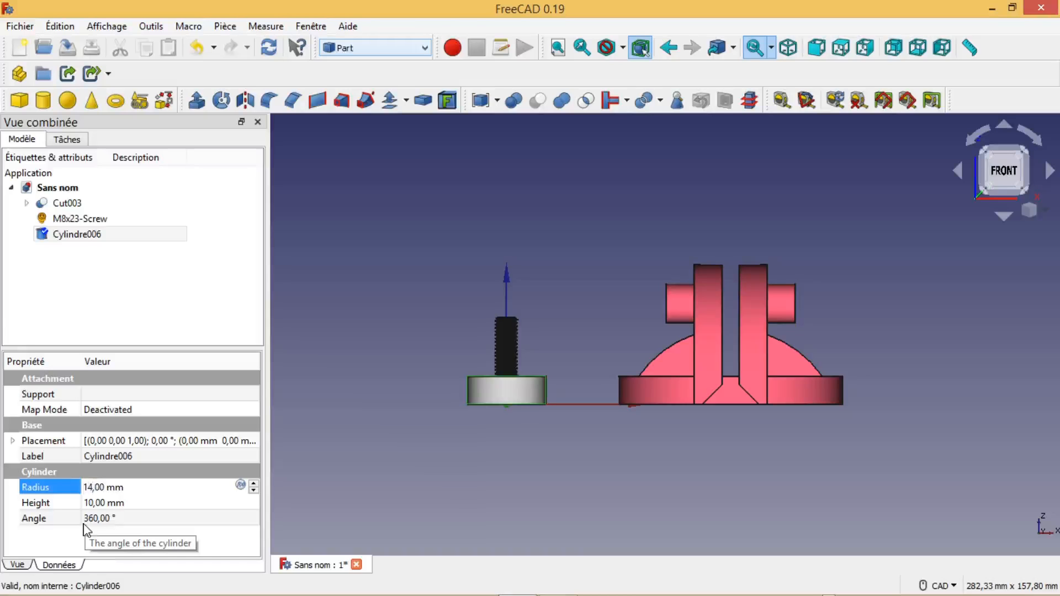
key("Return")
Fuse the M8x23 screw and the 14 mm radius cylinder into one solid.
mouse_move(496, 430)
middle_mouse_down()
mouse_move(492, 467)
mouse_move(506, 386)
mouse_move(498, 429)
middle_mouse_up()
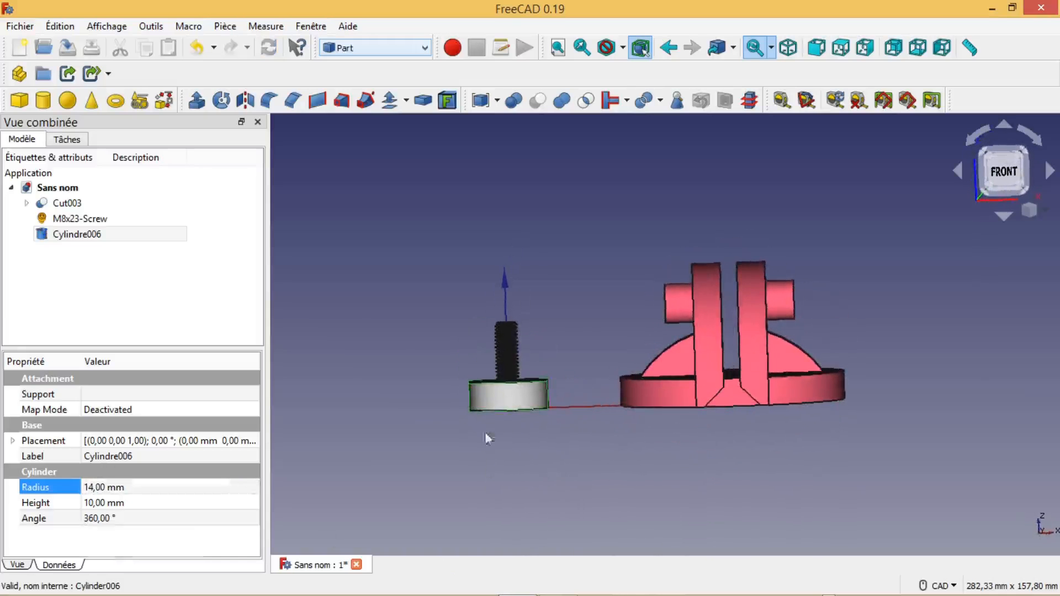
middle_click_drag(393, 350, 396, 345)
left_click(91, 220)
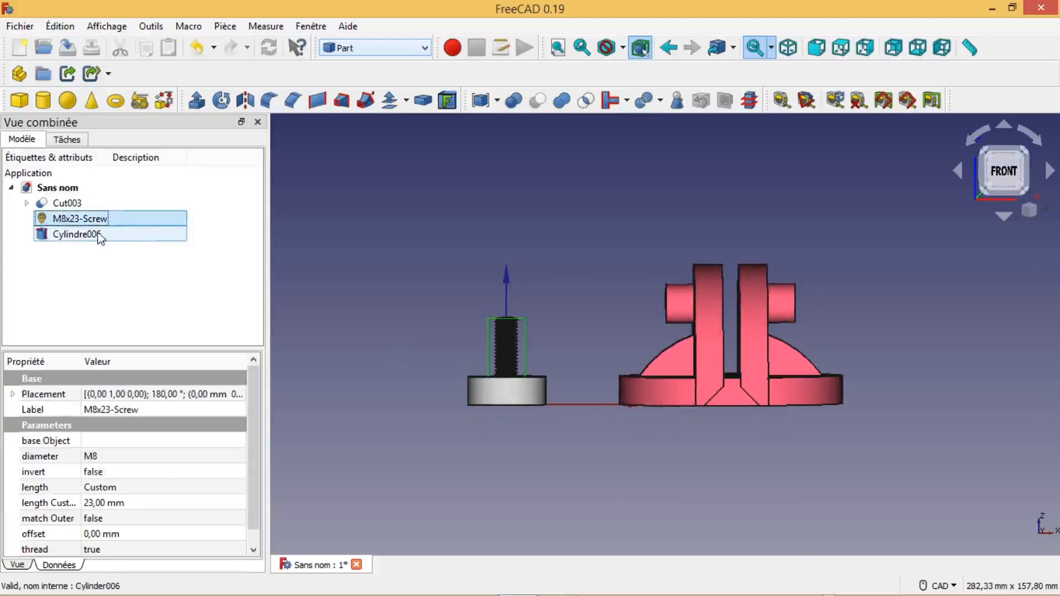
left_click(95, 236, "ctrl")
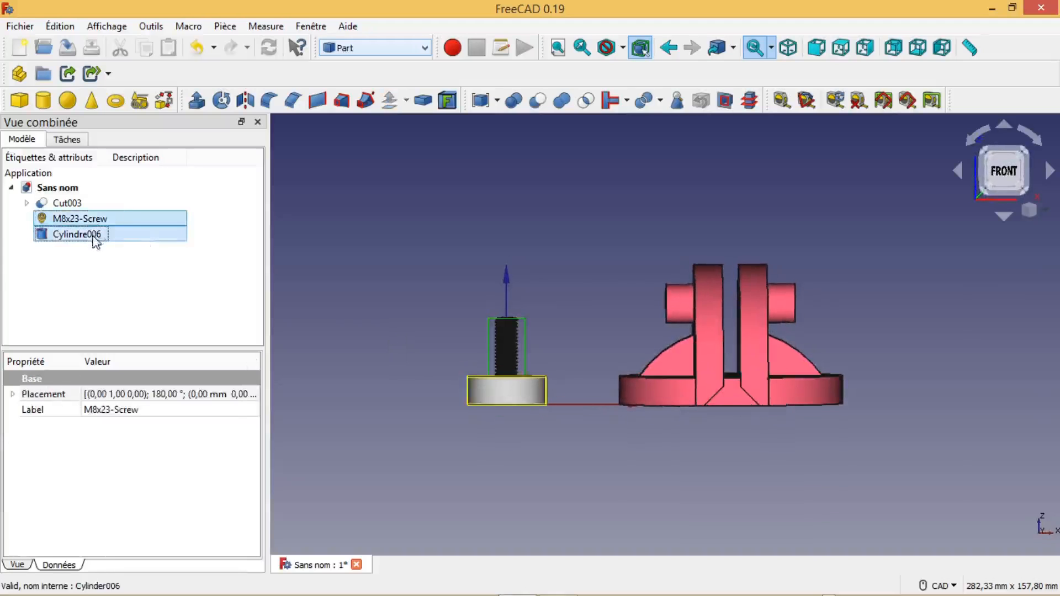
left_click(514, 101)
left_click(174, 175)
left_click(97, 175)
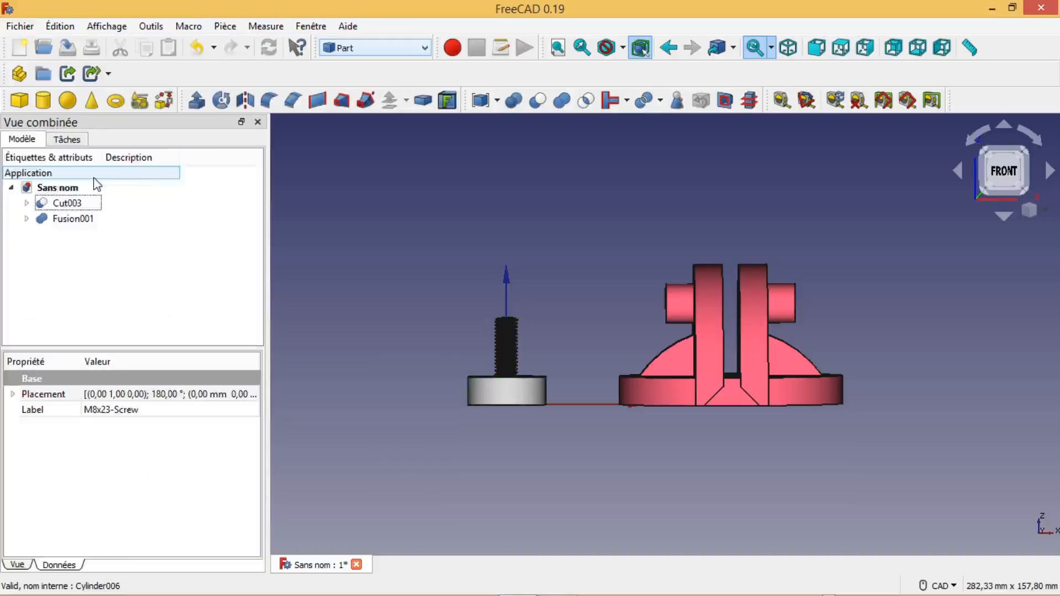
Make the fused screw and cylinder partly transparent in its display properties.
left_click(72, 219)
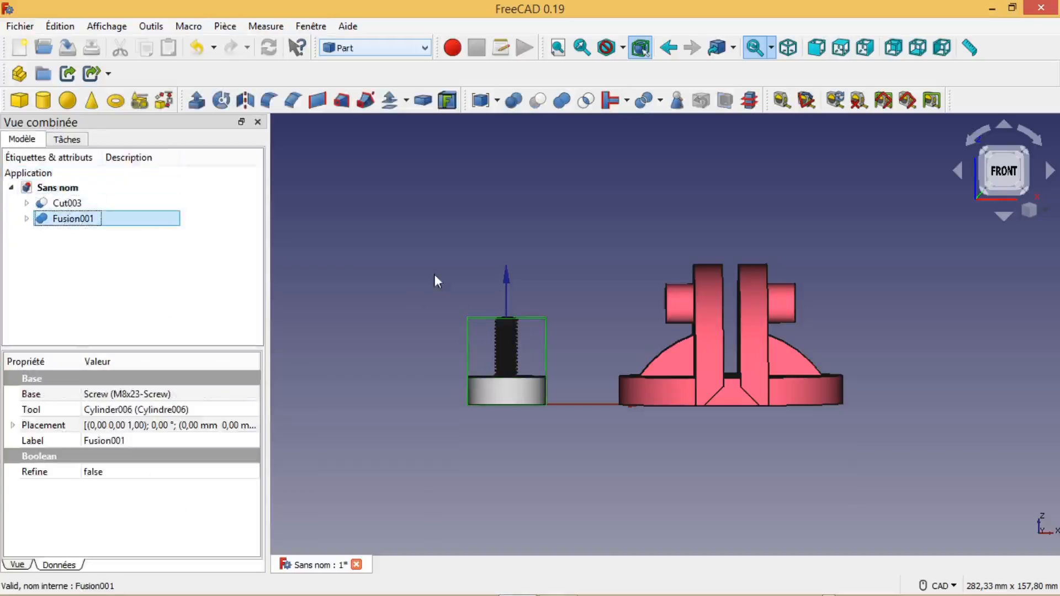
right_click(93, 219)
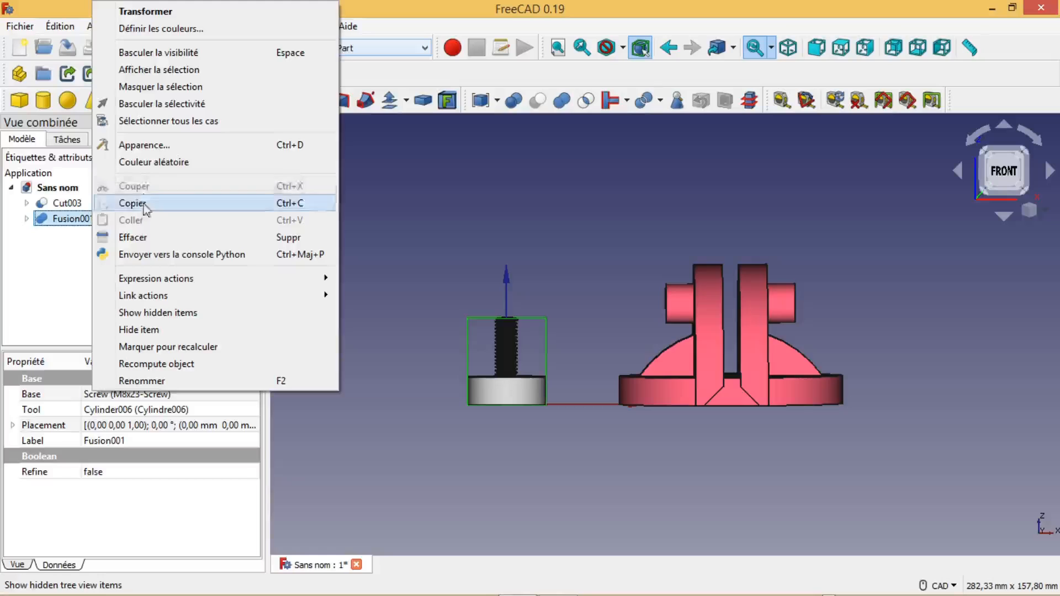
left_click(145, 146)
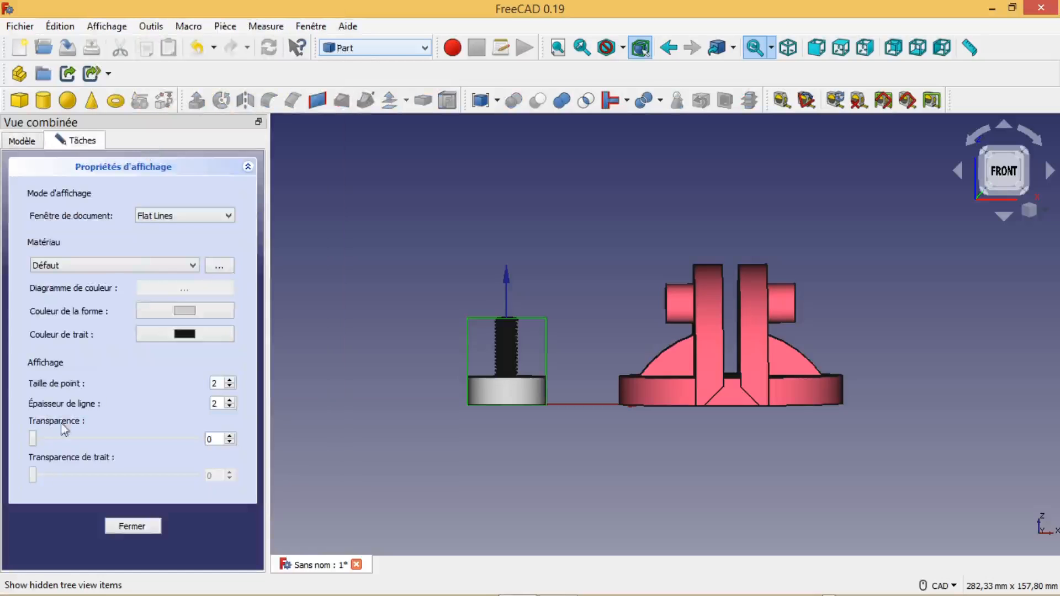
left_click_drag(33, 436, 114, 440)
left_click(138, 532)
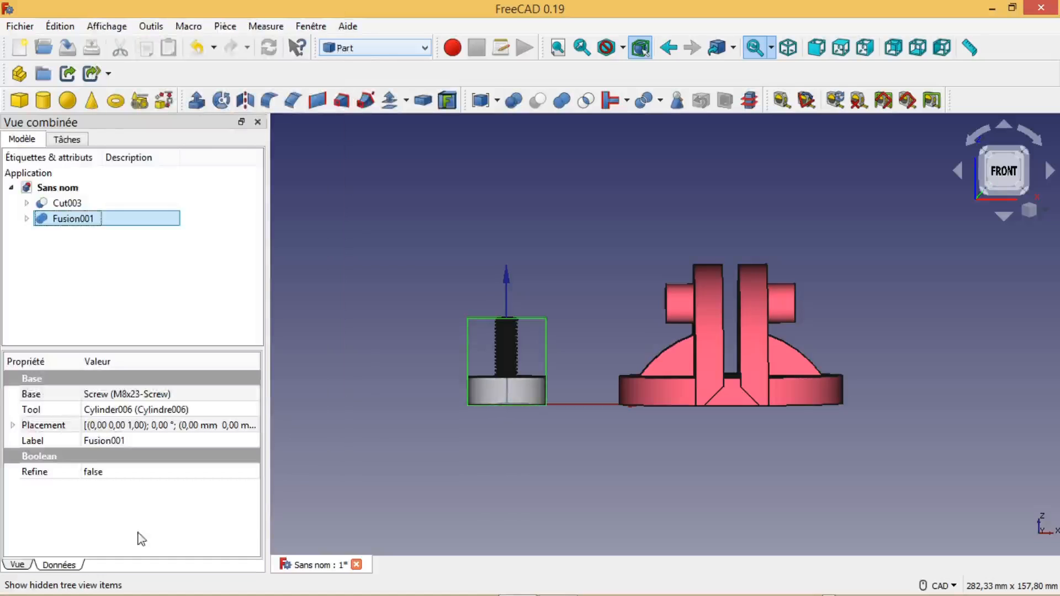
left_click(340, 376)
scroll(449, 424, "up", 5)
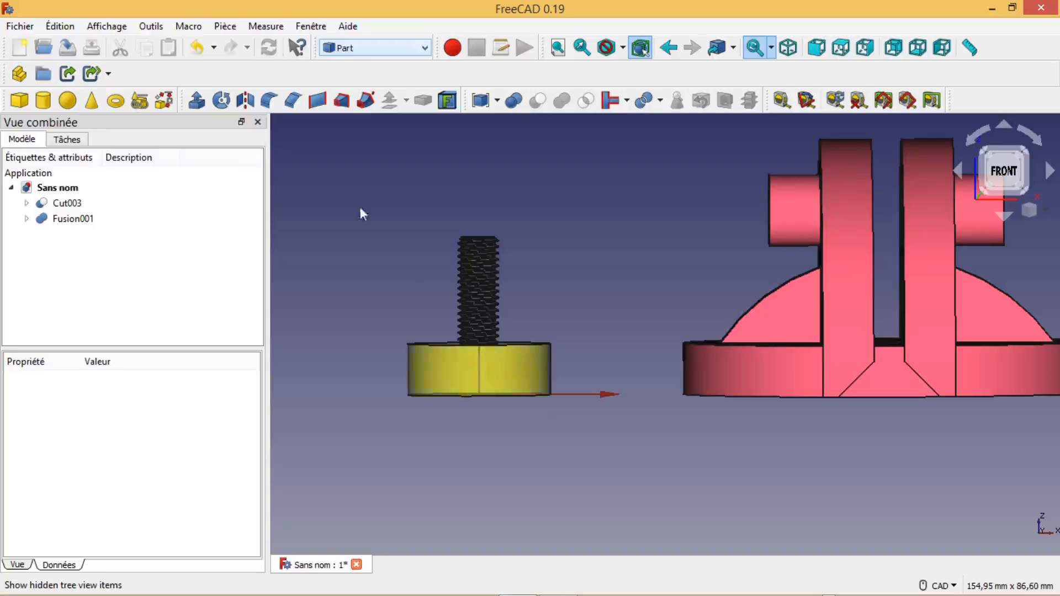
Add another cylinder at the origin and set its radius to 1 mm.
left_click(43, 101)
left_click(84, 235)
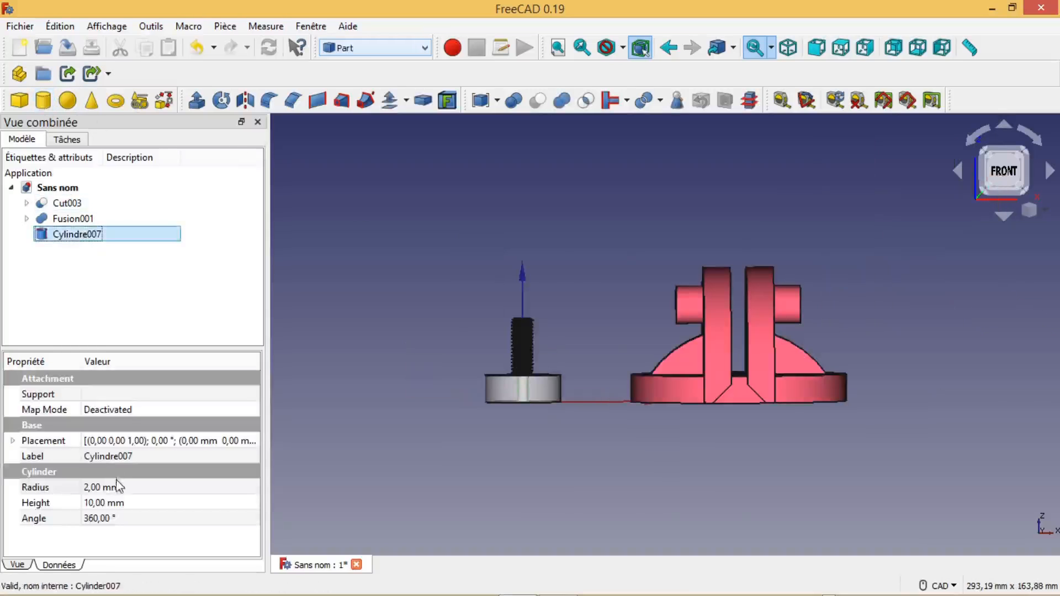
left_click(80, 489)
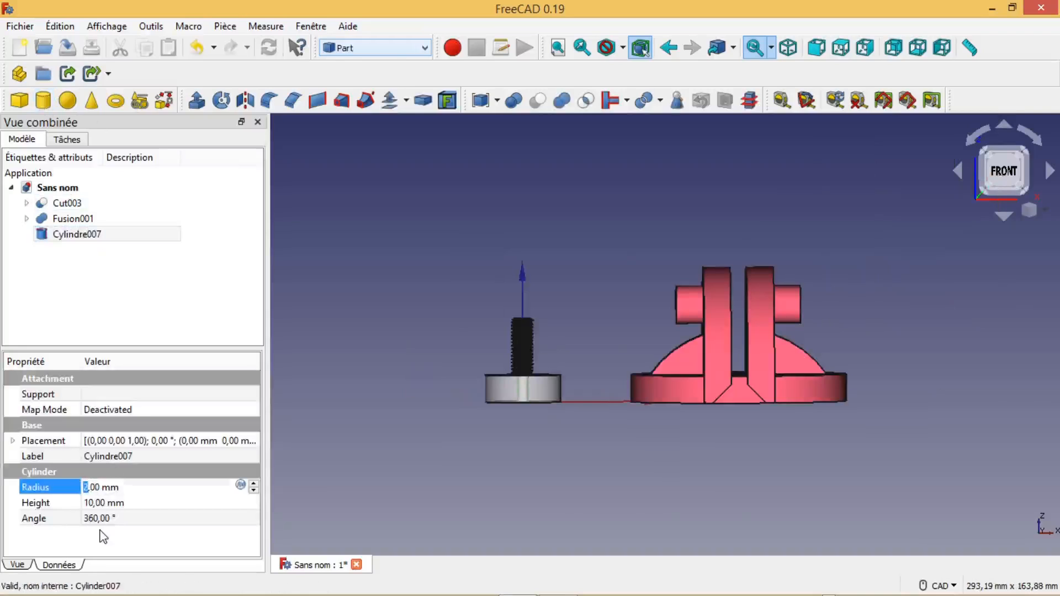
type("1")
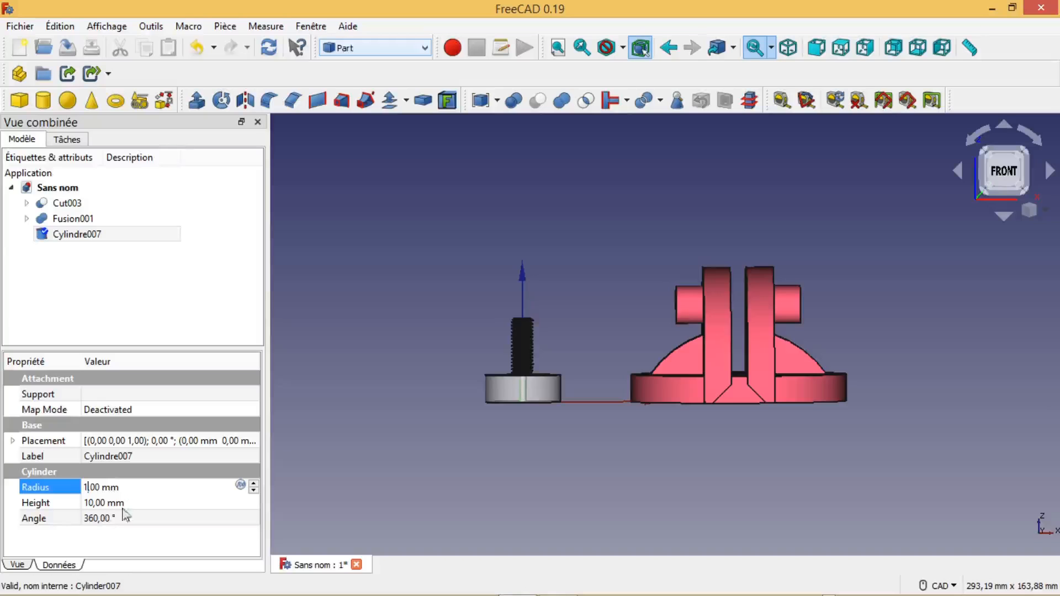
Transform the 1 mm radius cylinder along the X axis so it sits 14 mm from the origin at the head's rim.
left_click(91, 237)
right_click(91, 237)
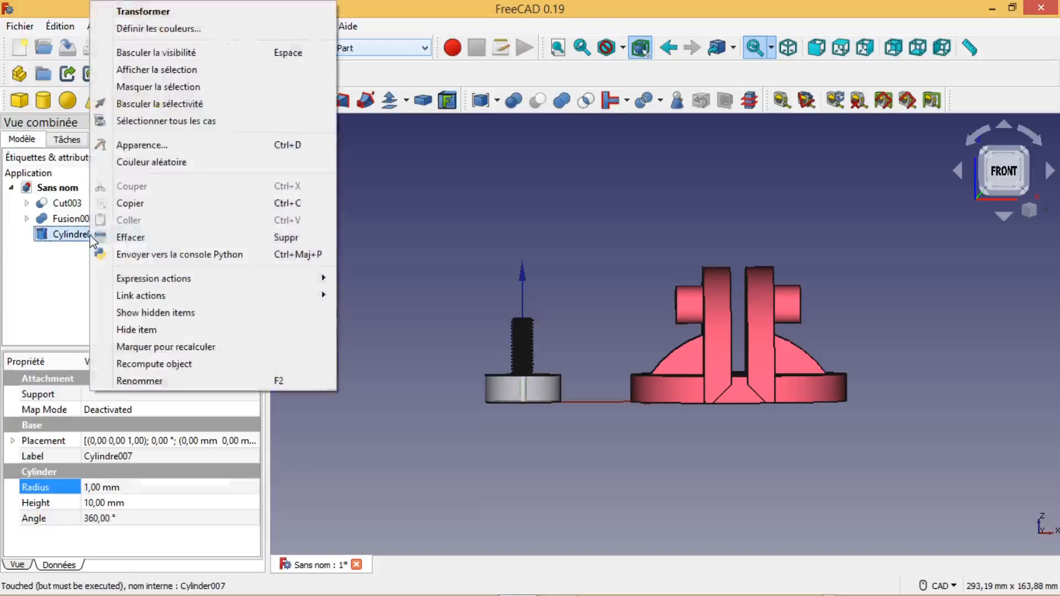
left_click(149, 11)
left_click_drag(639, 407, 683, 407)
middle_click_drag(573, 184, 595, 279)
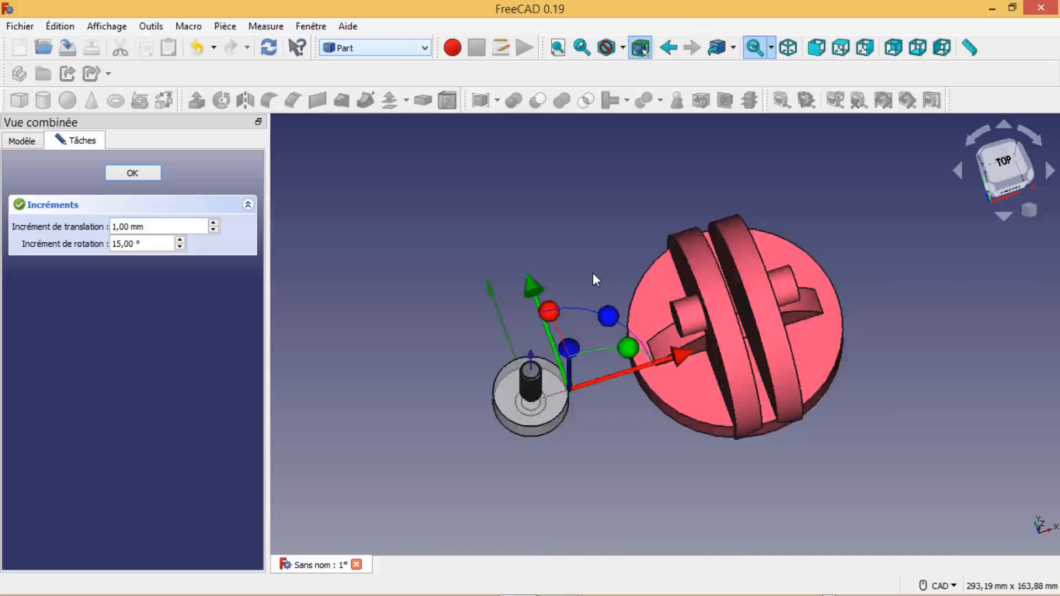
scroll(592, 274, "up", 4)
middle_click_drag(563, 337, 569, 187)
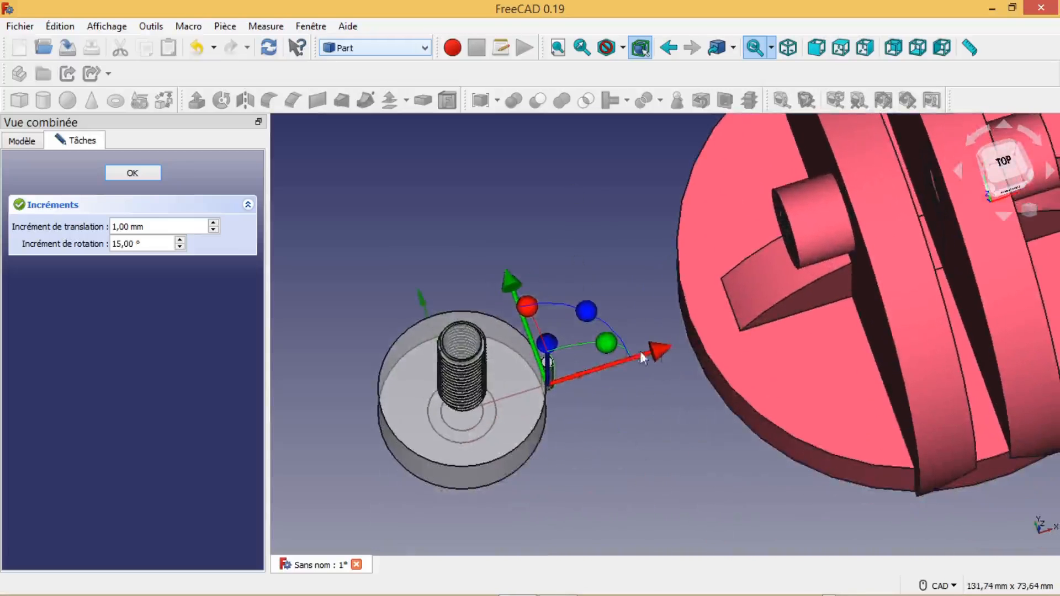
left_click_drag(661, 353, 653, 359)
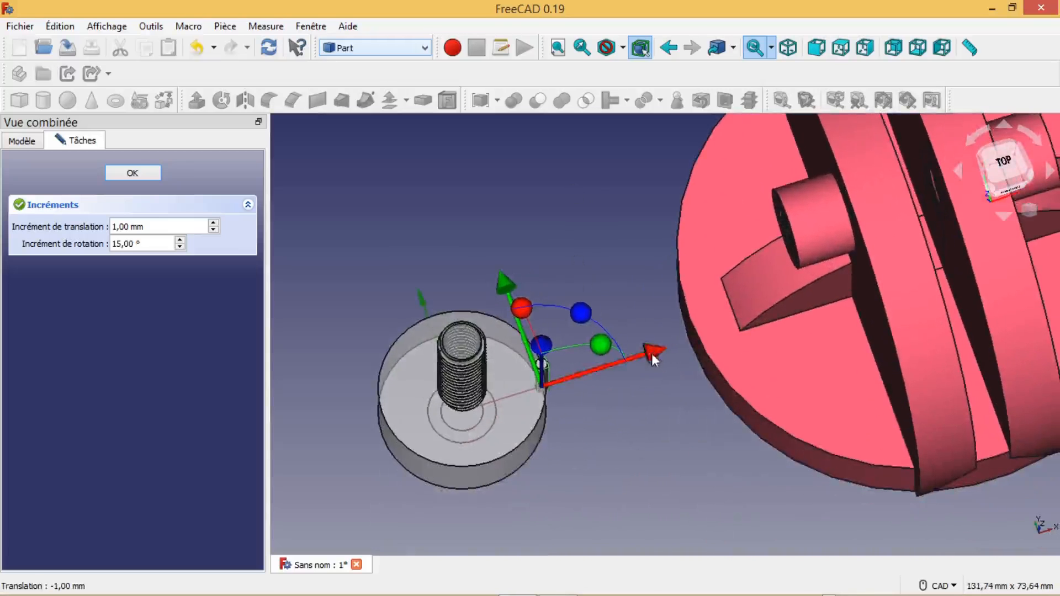
scroll(631, 307, "up", 3)
scroll(610, 435, "up", 2)
middle_click_drag(611, 435, 563, 267)
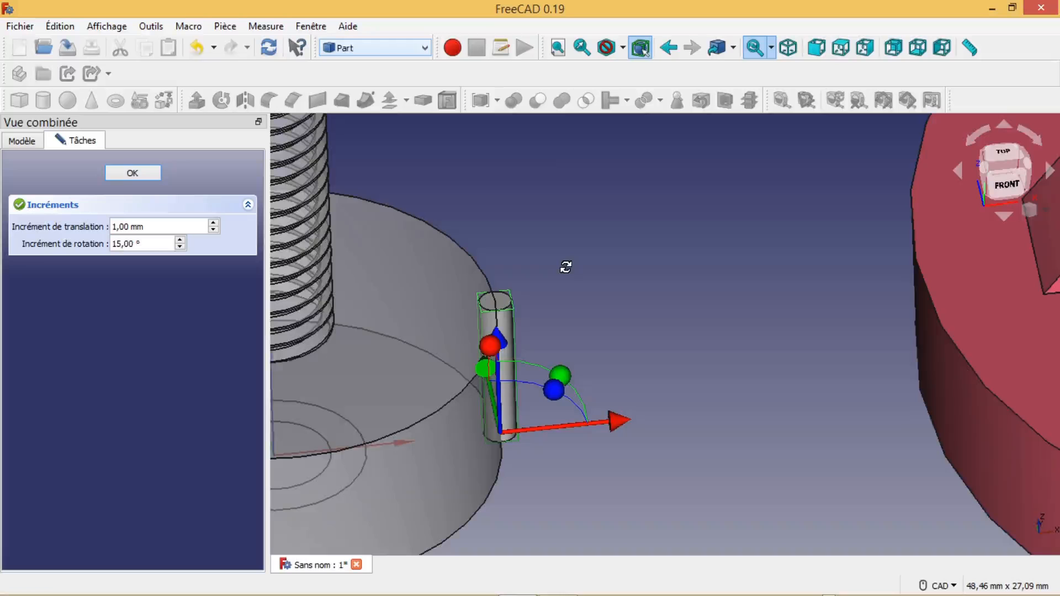
scroll(631, 318, "down", 6)
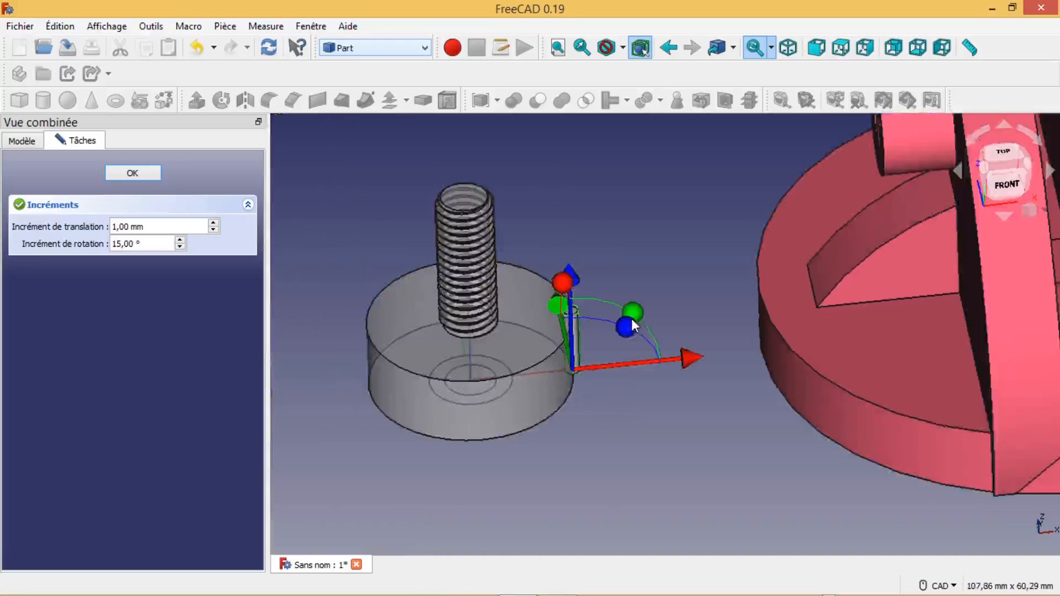
left_click(132, 173)
middle_click_drag(616, 402, 592, 369)
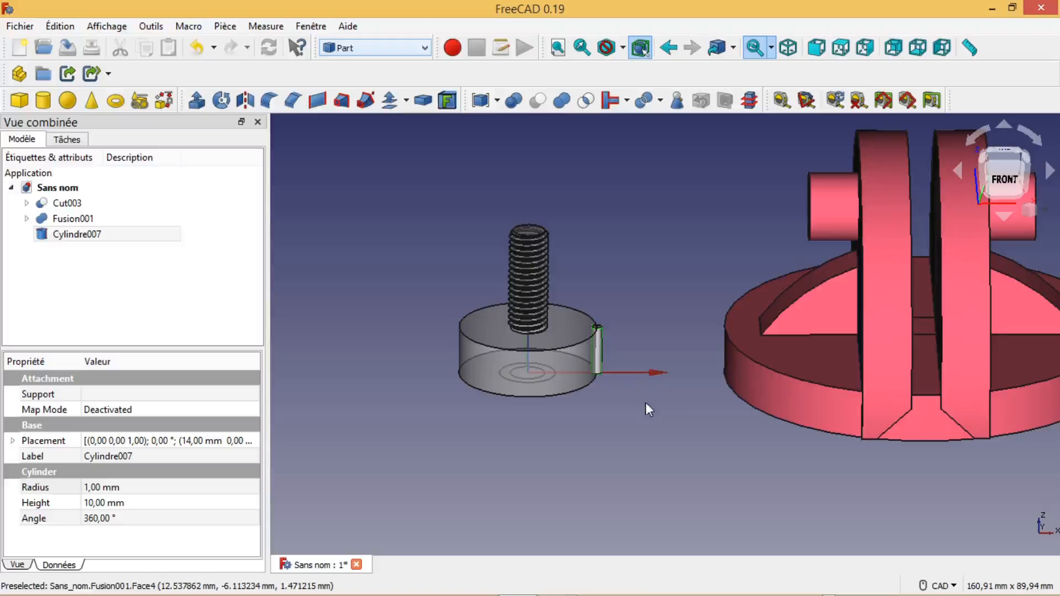
middle_click_drag(677, 409, 692, 389)
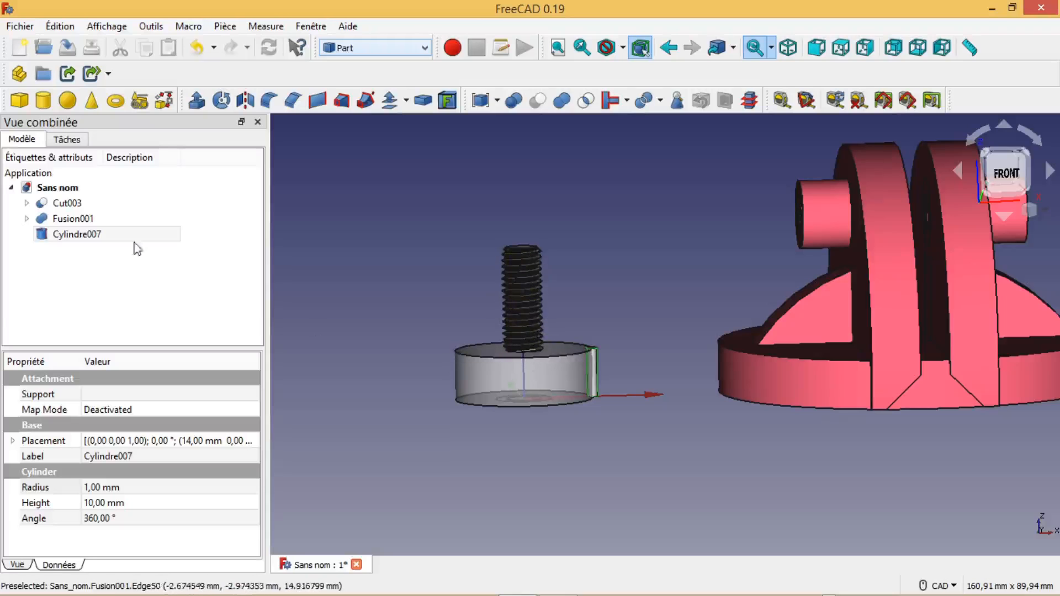
Transform the 14 mm radius cylinder inside the screw fusion 4 mm down along Z and recompute the model.
left_click(54, 237)
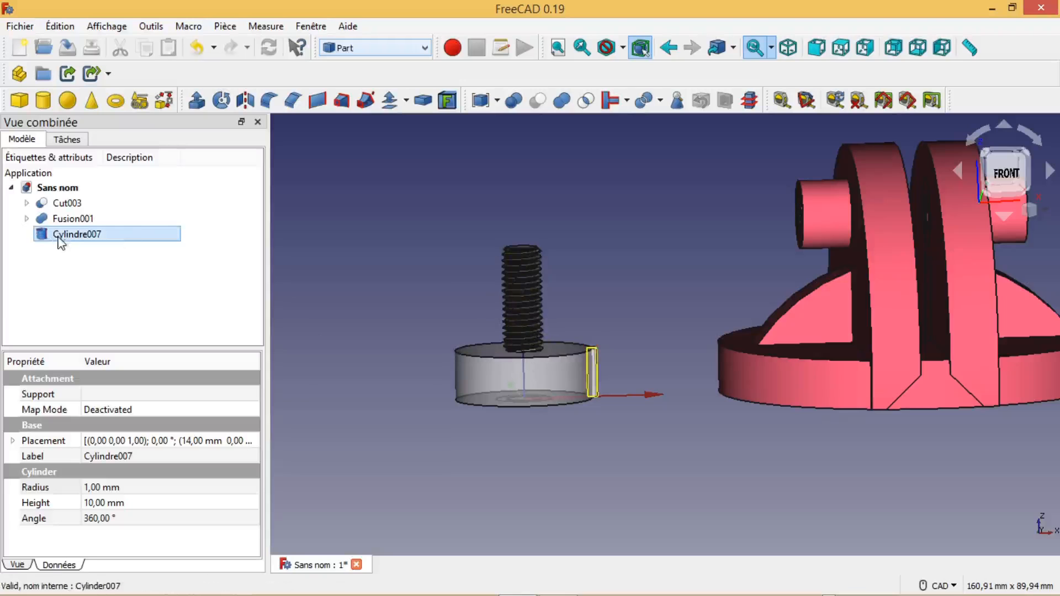
left_click(27, 218)
left_click(72, 252)
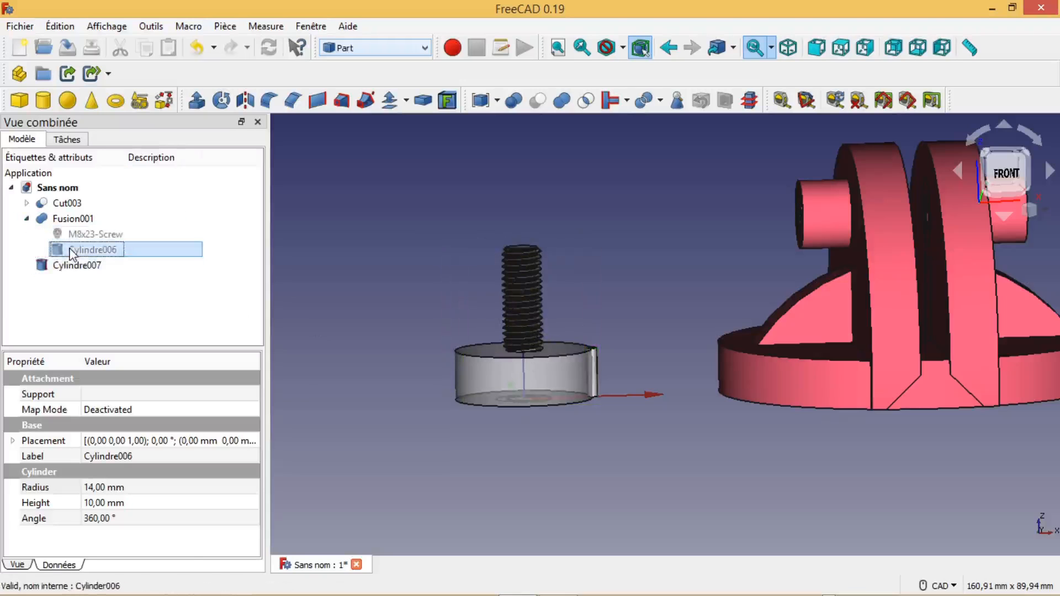
right_click(72, 252)
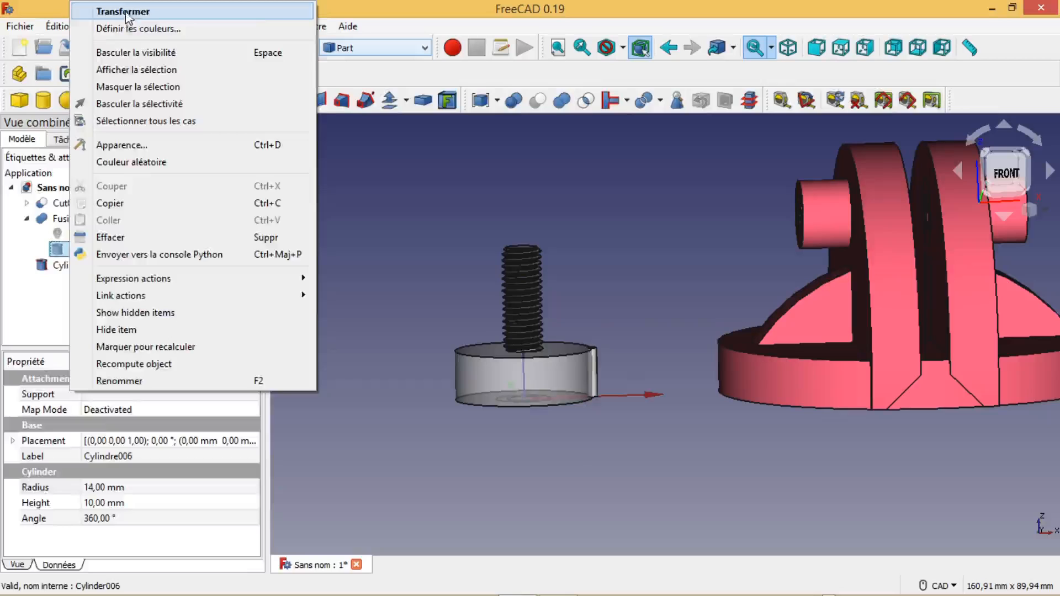
left_click(96, 7)
left_click_drag(525, 286, 524, 309)
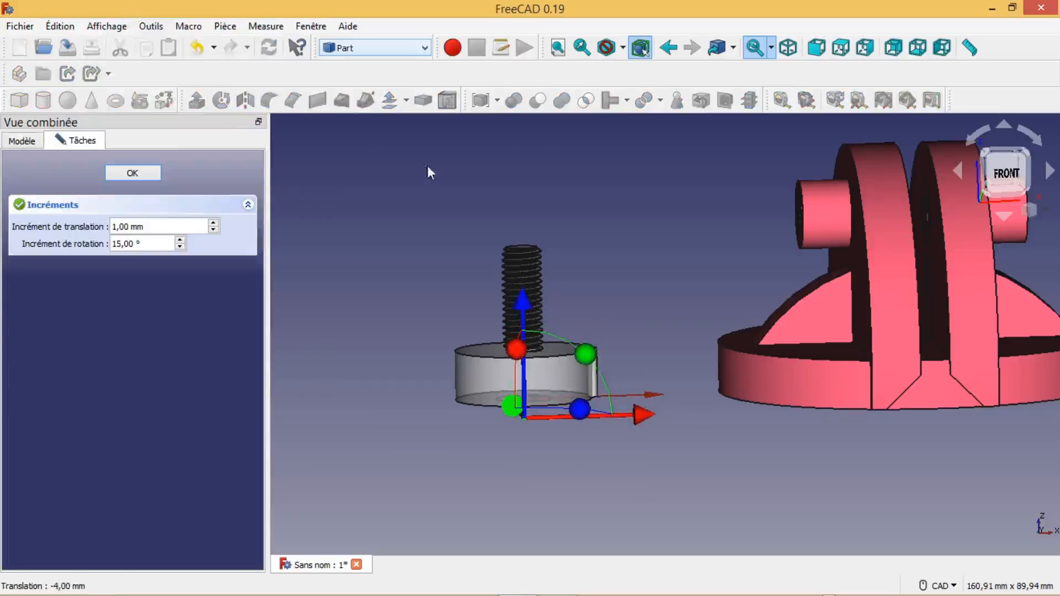
left_click(272, 48)
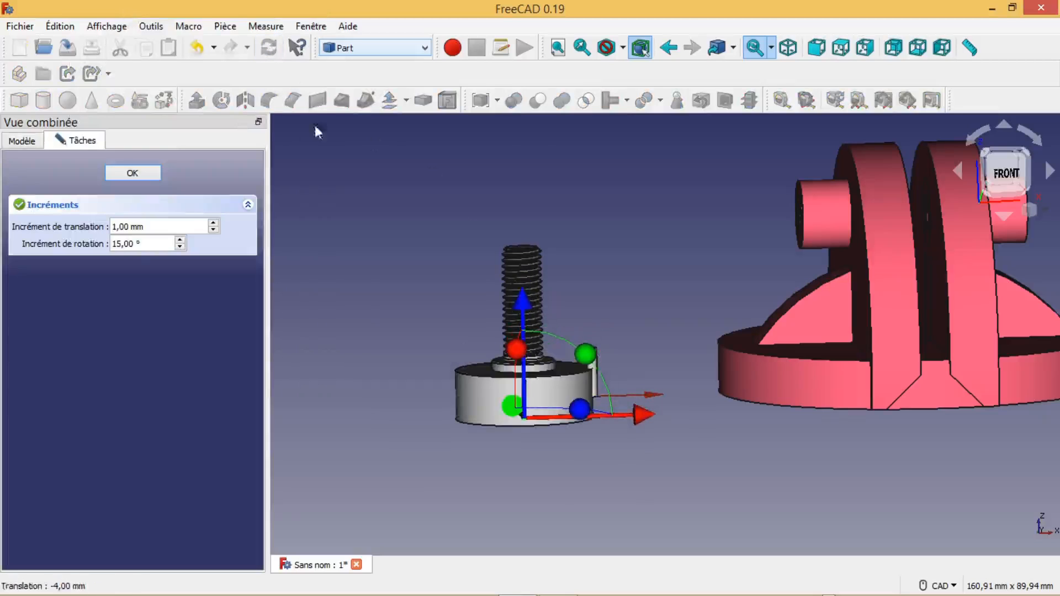
Raise the 14 mm radius head cylinder by 1 mm along Z, recompute the model, and finish the transform.
left_click_drag(525, 310, 524, 305)
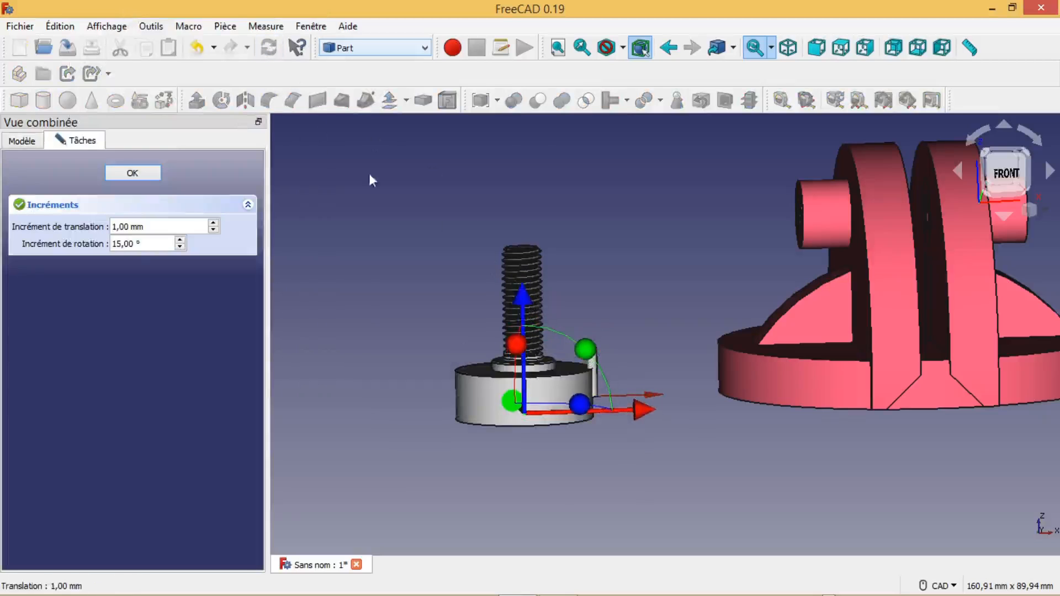
left_click(268, 49)
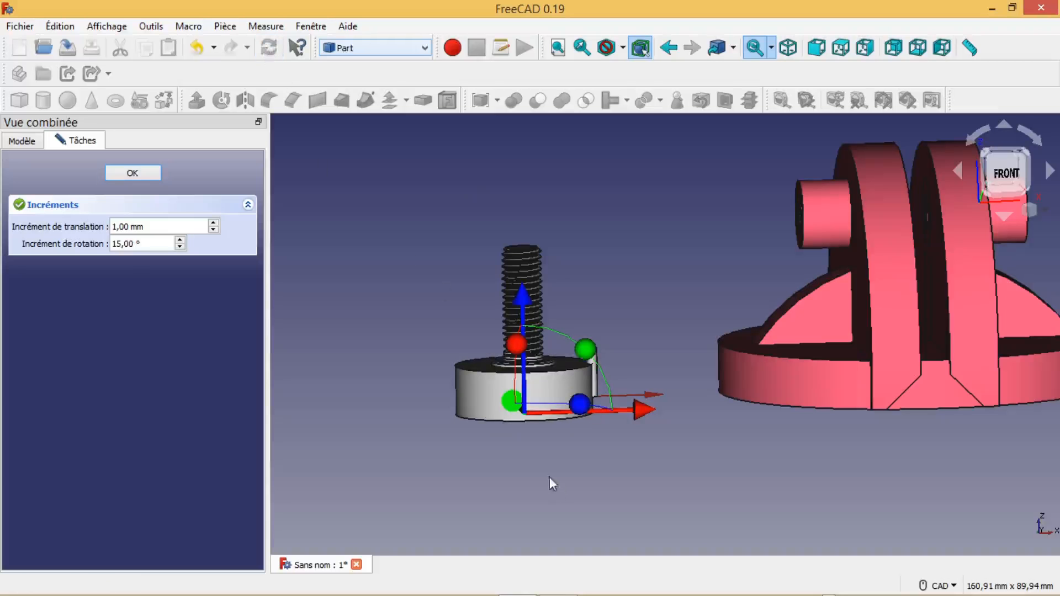
mouse_move(546, 470)
middle_mouse_down()
mouse_move(535, 461)
mouse_move(539, 491)
mouse_move(543, 476)
middle_mouse_up()
left_click_drag(527, 294, 528, 302)
left_click_drag(527, 302, 509, 295)
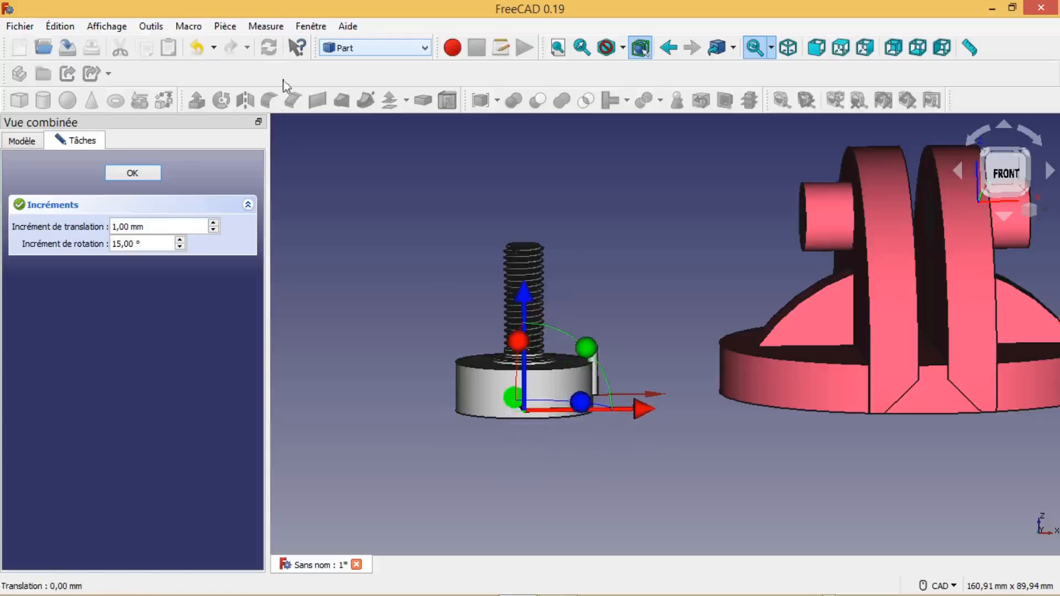
left_click(142, 172)
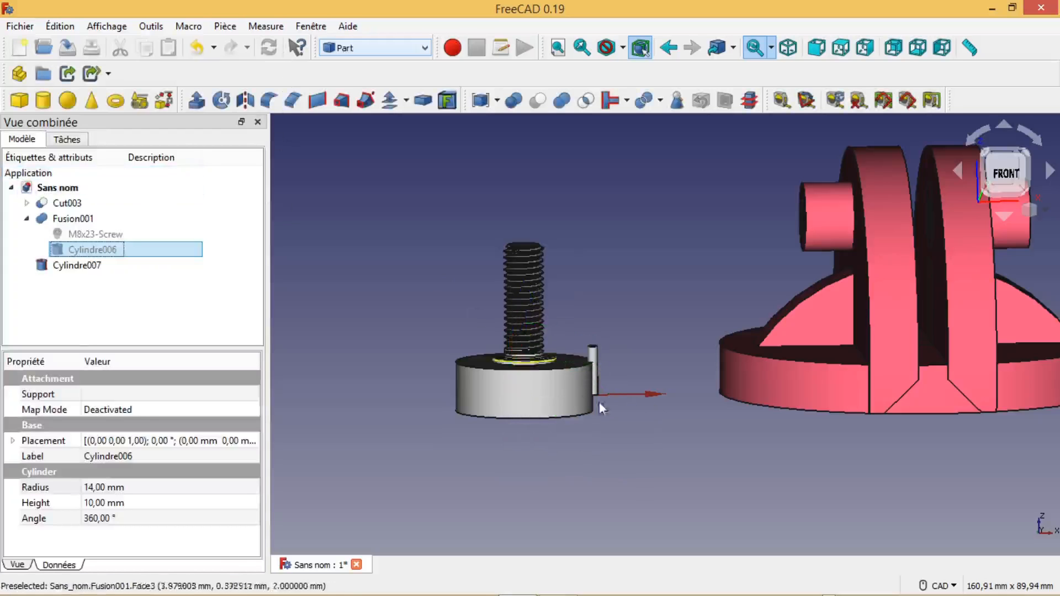
left_click(584, 458)
mouse_move(582, 459)
middle_mouse_down()
mouse_move(589, 485)
mouse_move(563, 461)
mouse_move(594, 492)
mouse_move(582, 483)
mouse_move(583, 428)
mouse_move(581, 489)
mouse_move(584, 469)
mouse_move(577, 476)
middle_mouse_up()
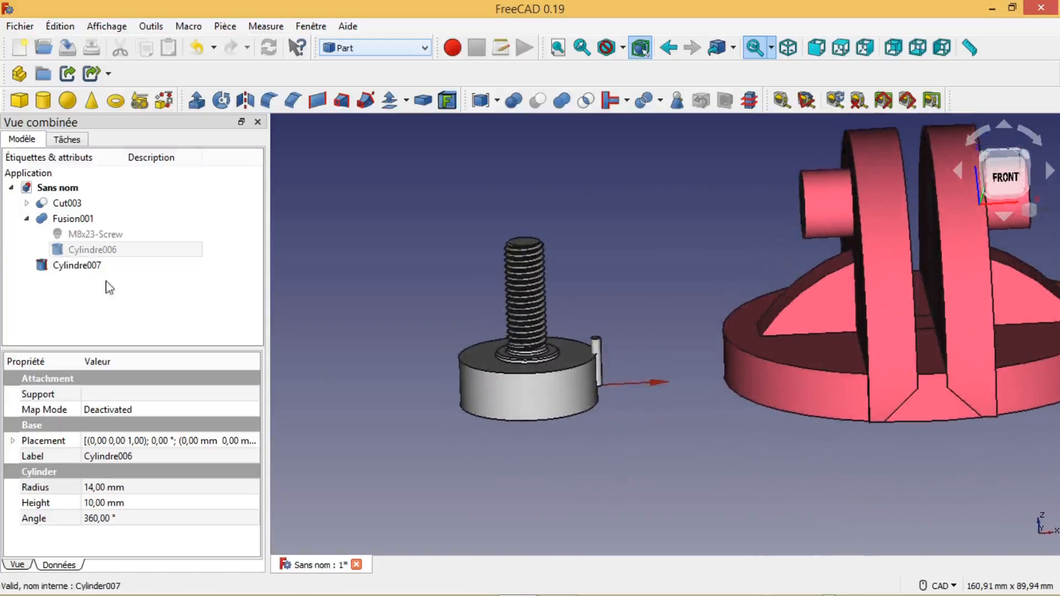
Transform the small rim cylinder down along Z until its ends are level with the head's top and bottom faces.
left_click(89, 266)
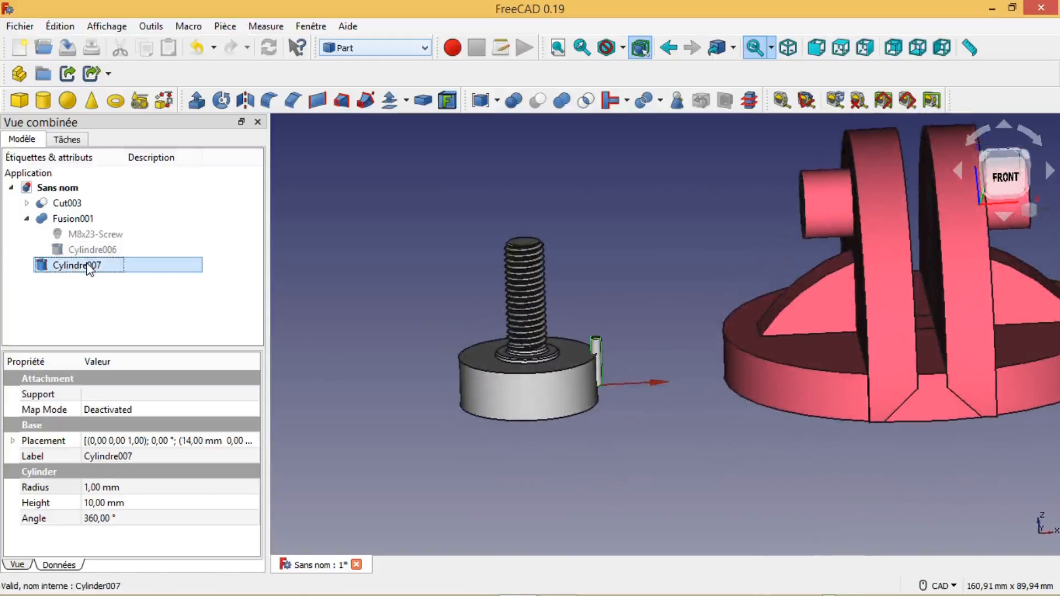
right_click(88, 267)
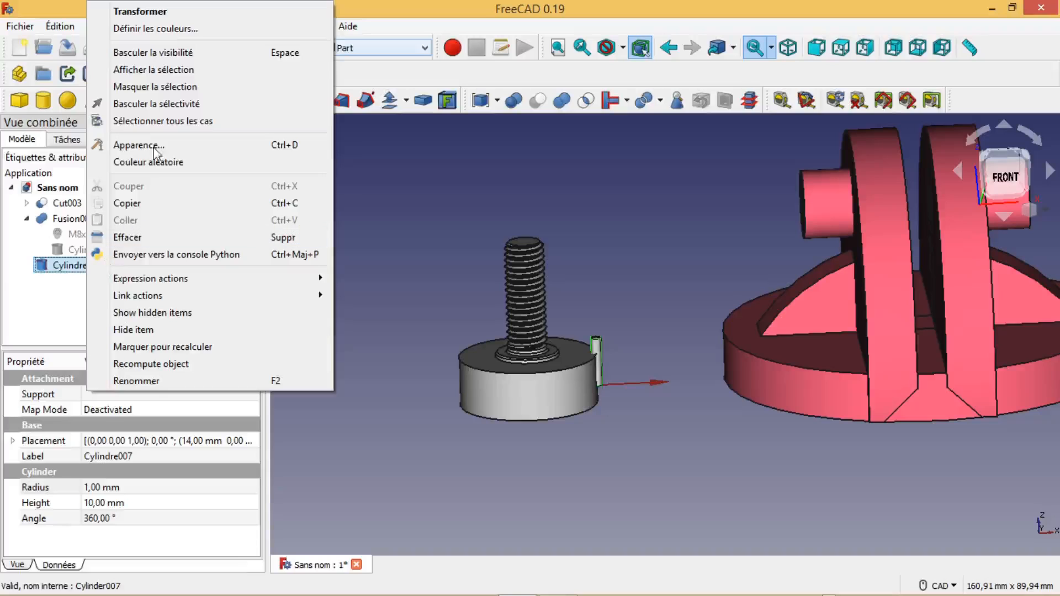
left_click(311, 11)
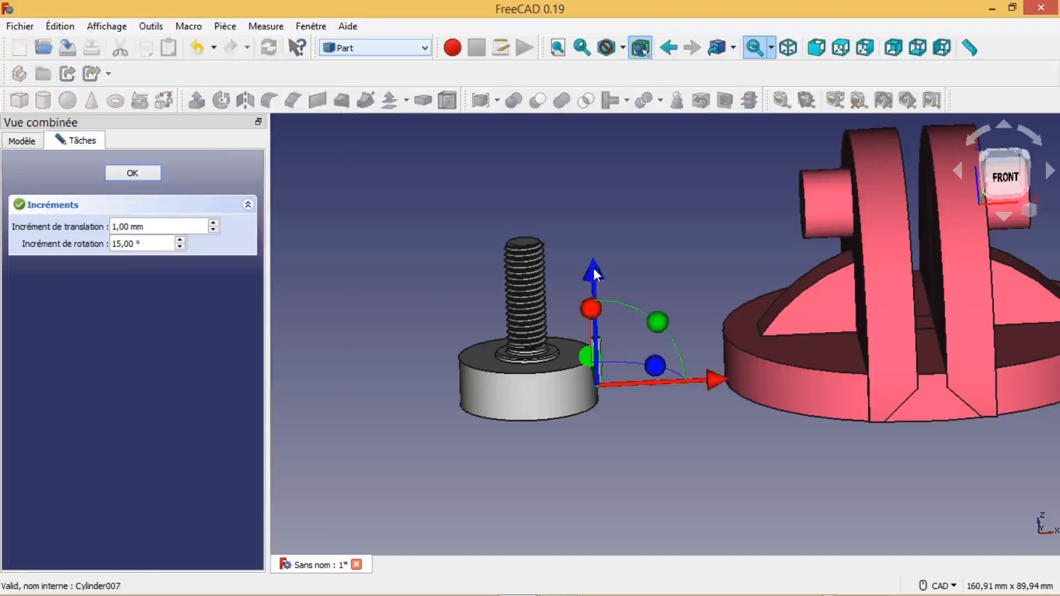
left_click_drag(592, 272, 597, 294)
scroll(612, 271, "up", 4)
middle_click_drag(664, 431, 647, 284)
left_click_drag(576, 325, 576, 339)
middle_click_drag(623, 302, 610, 386)
scroll(618, 369, "up", 3)
scroll(618, 369, "up", 1)
middle_click_drag(617, 216, 658, 453)
left_click(142, 174)
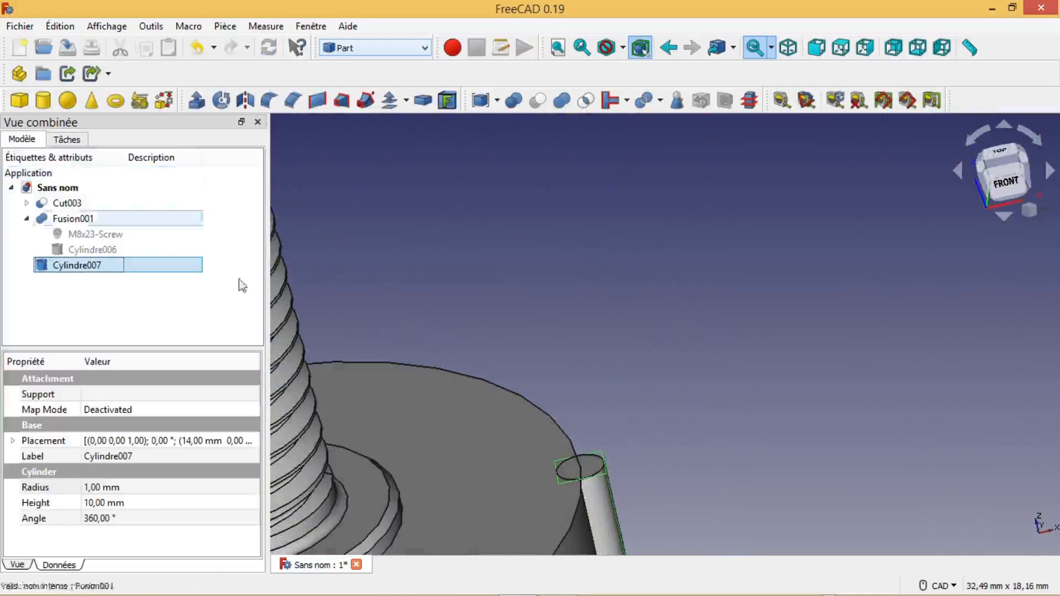
scroll(545, 355, "down", 5)
middle_click_drag(631, 412, 604, 423)
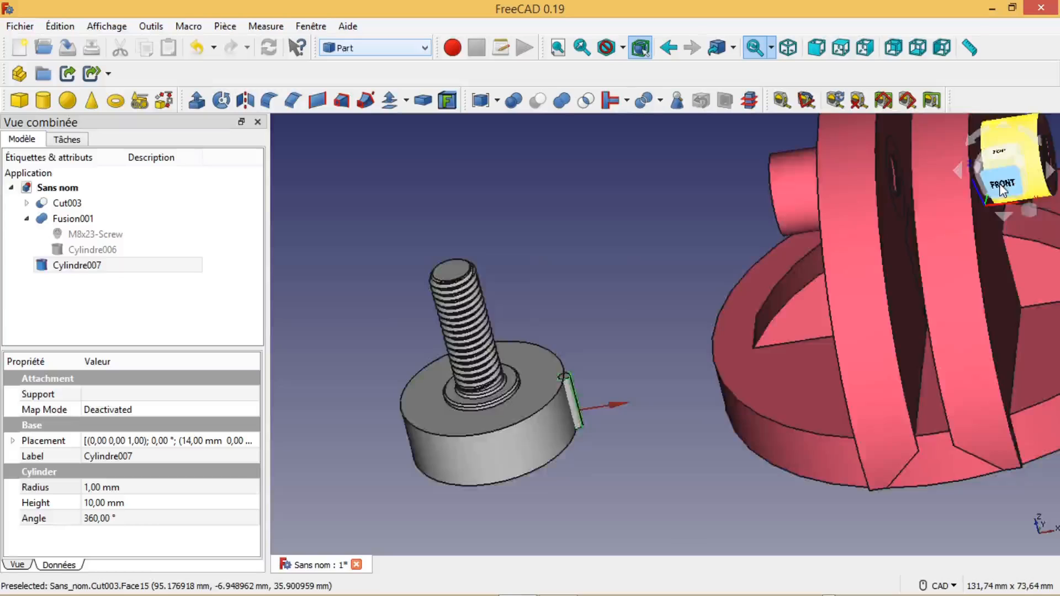
In the Draft workbench, create an orthogonal array of the small rim cylinder with the default 2 × 2 × 1 elements and 100 mm intervals.
left_click(1021, 193)
left_click(89, 266)
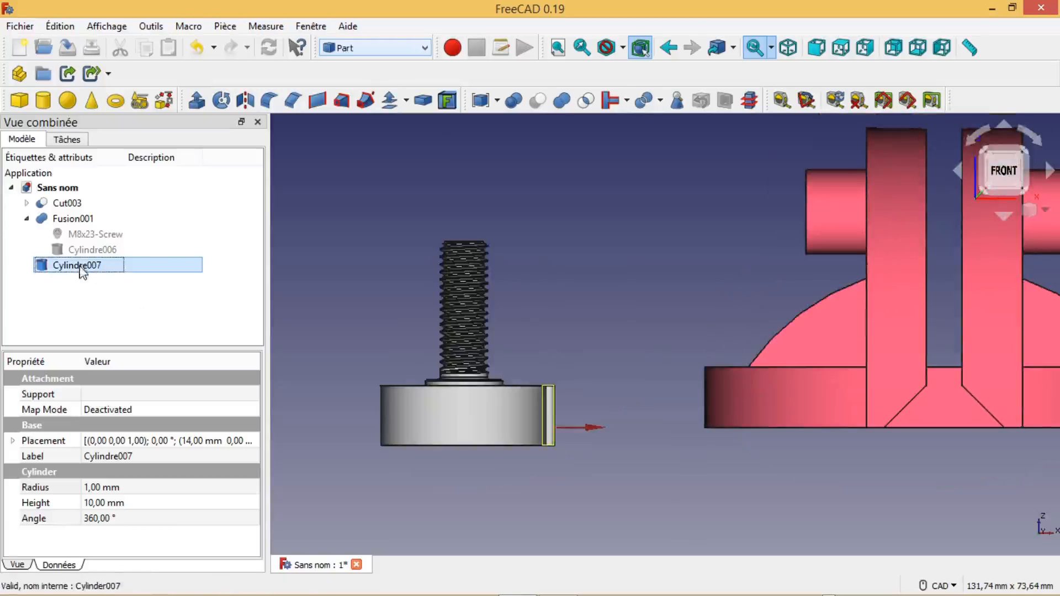
left_click(423, 48)
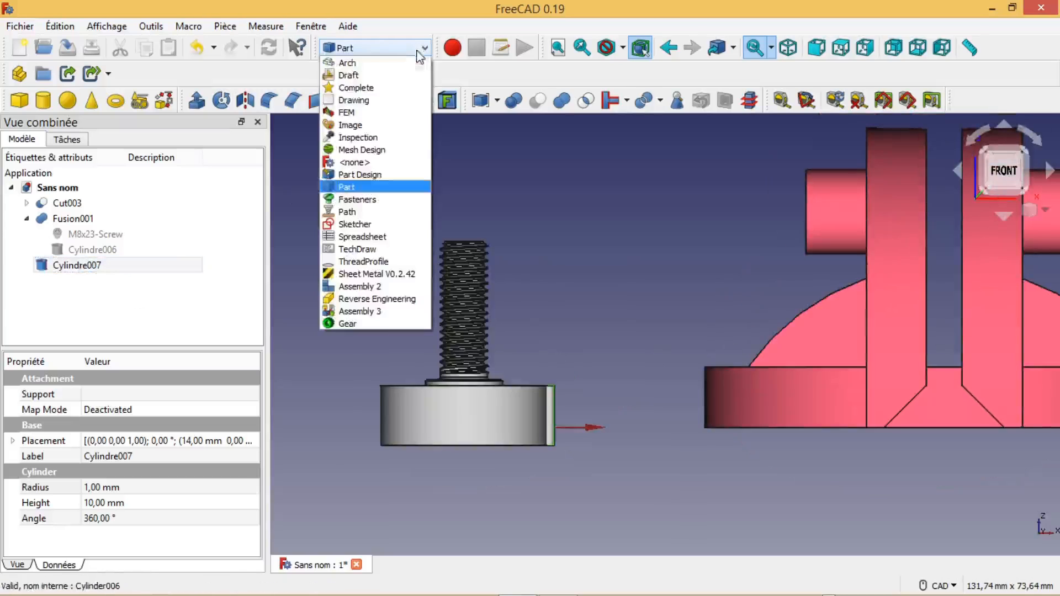
left_click(356, 76)
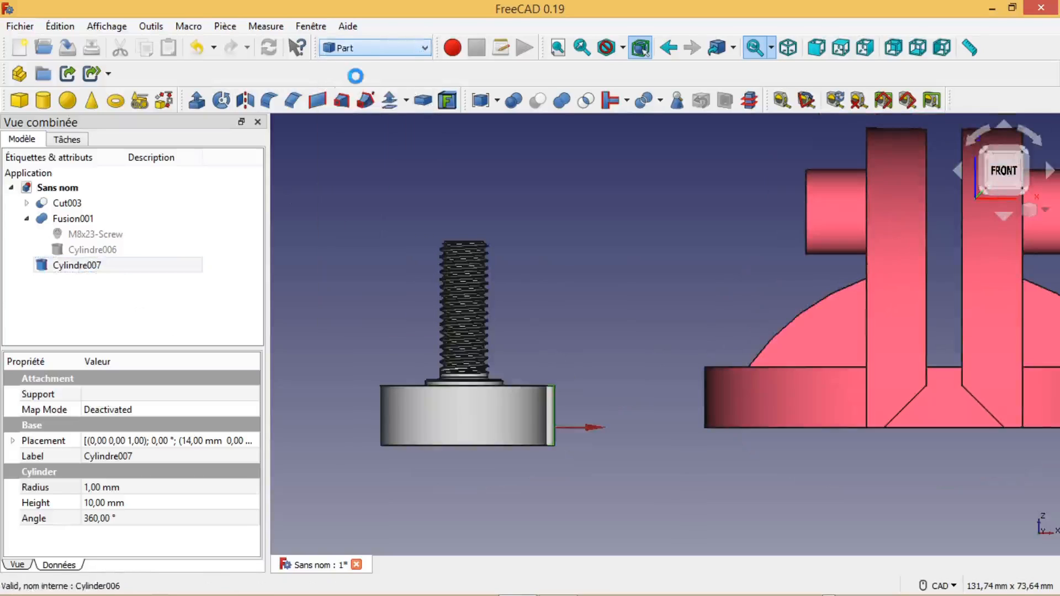
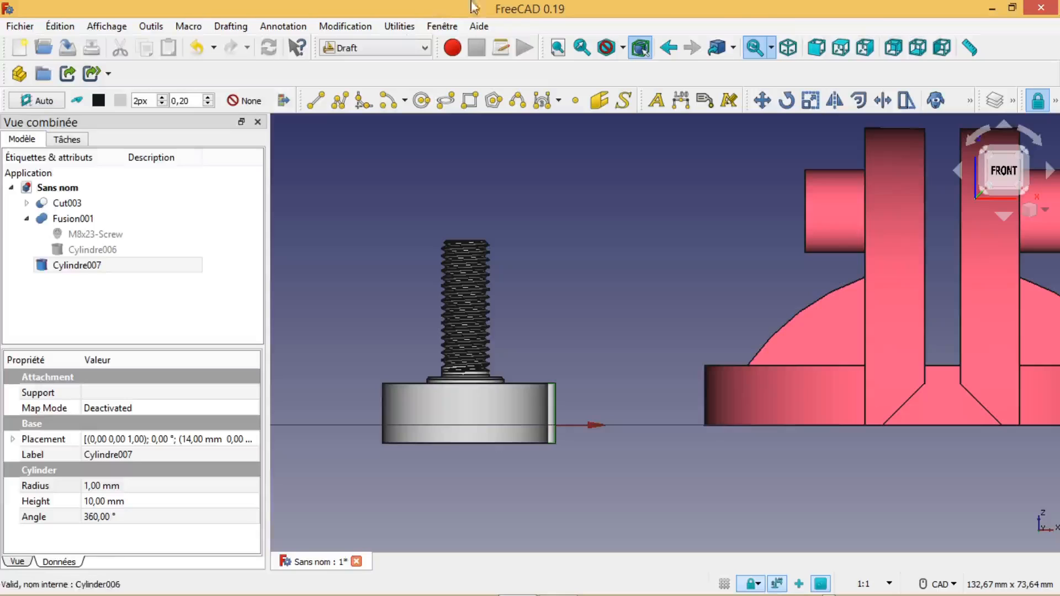
left_click(969, 100)
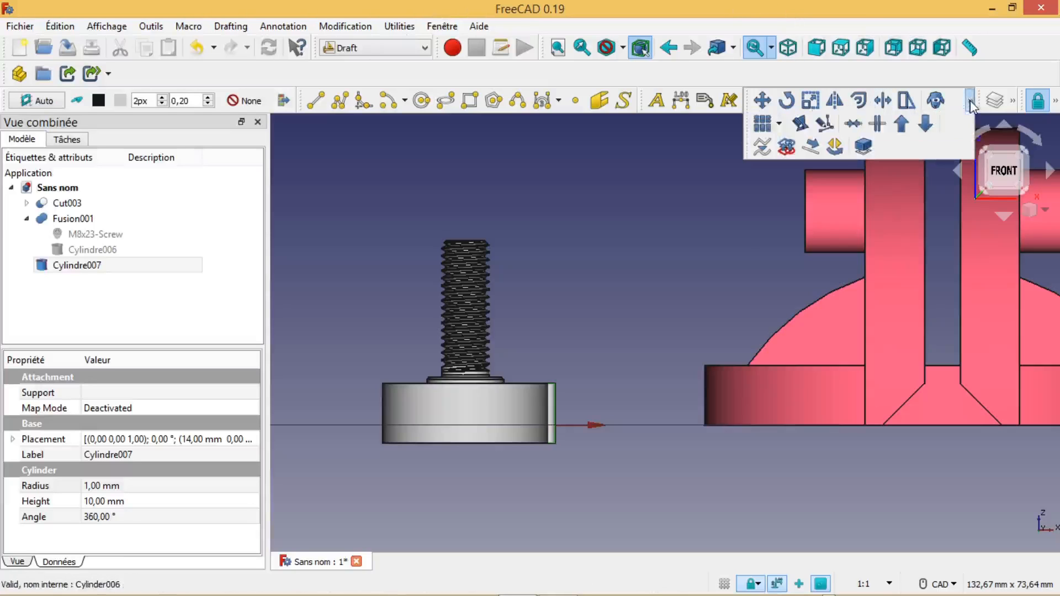
left_click(763, 125)
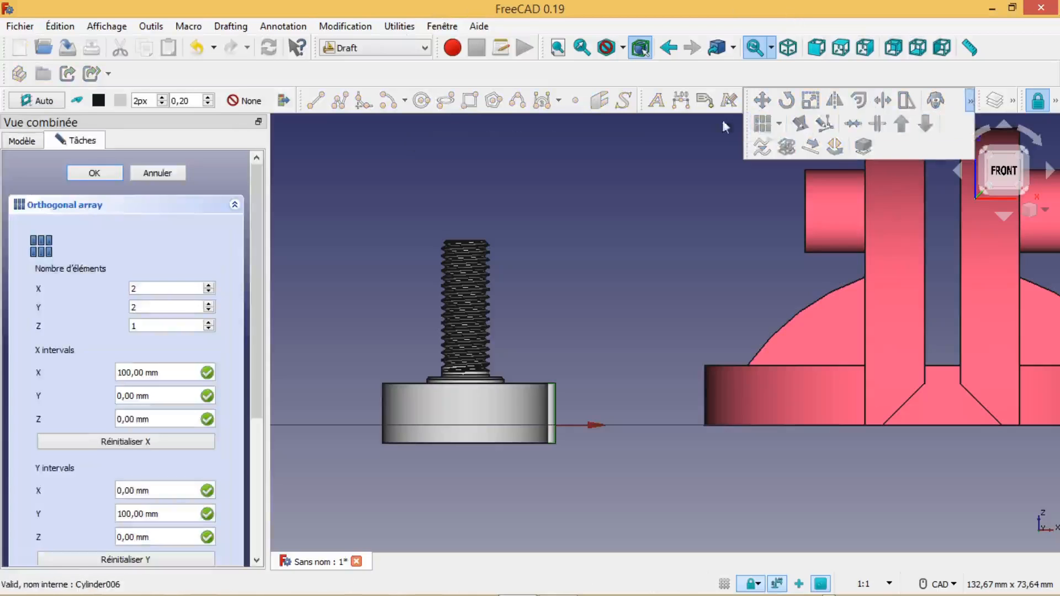
left_click(95, 173)
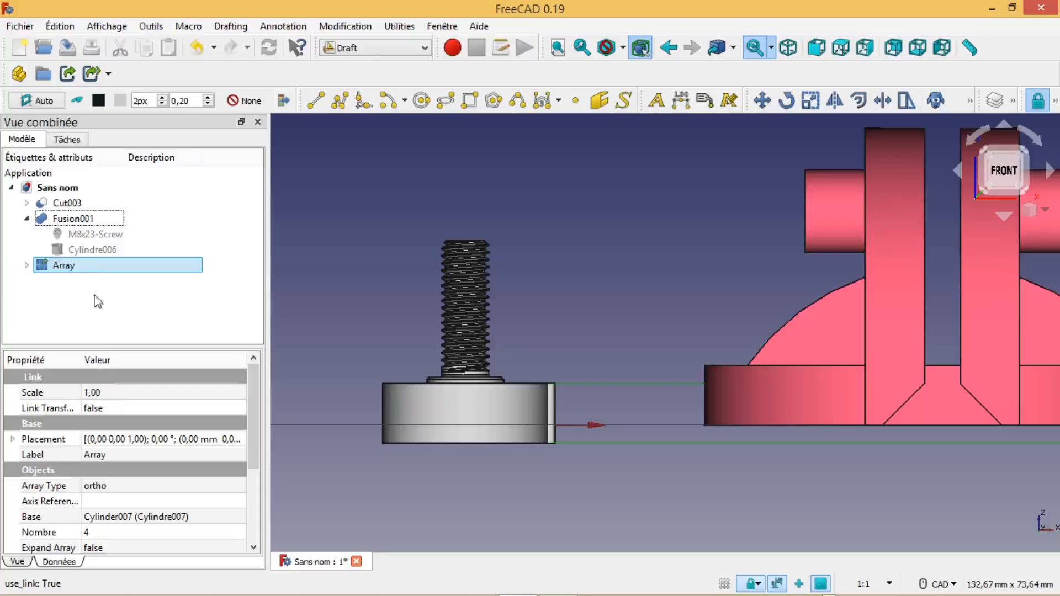
left_click(72, 266)
double_click(71, 265)
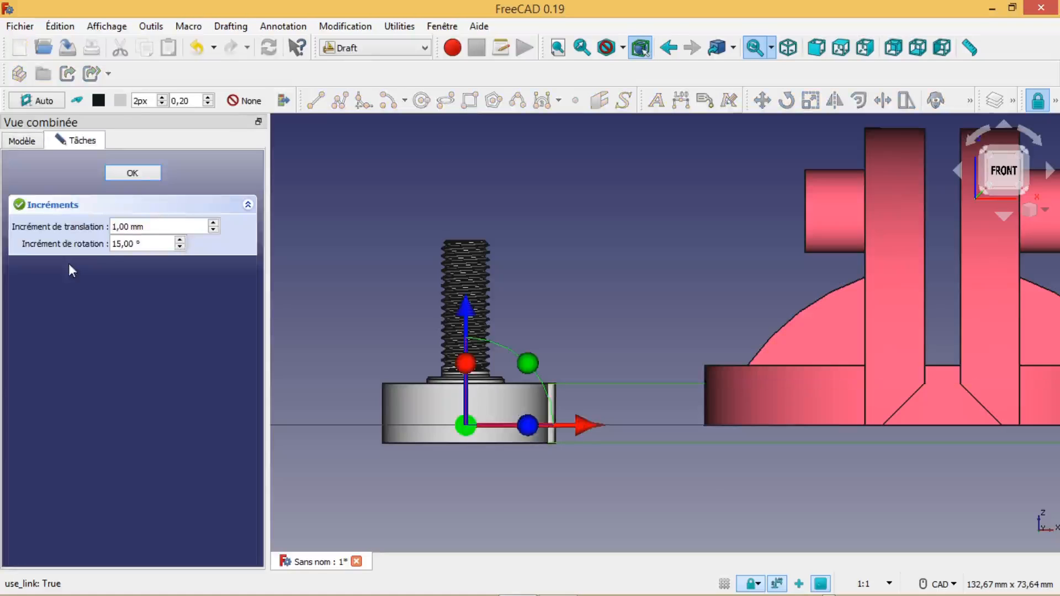
left_click(133, 173)
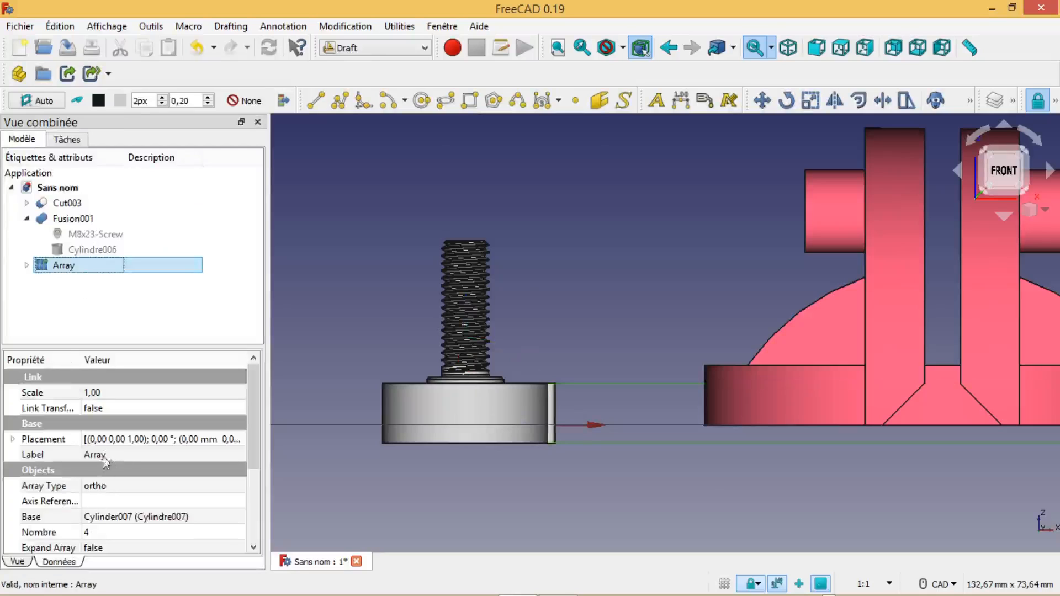
Change the small cylinder array's type from orthogonal to polar.
left_click(99, 488)
left_click(99, 487)
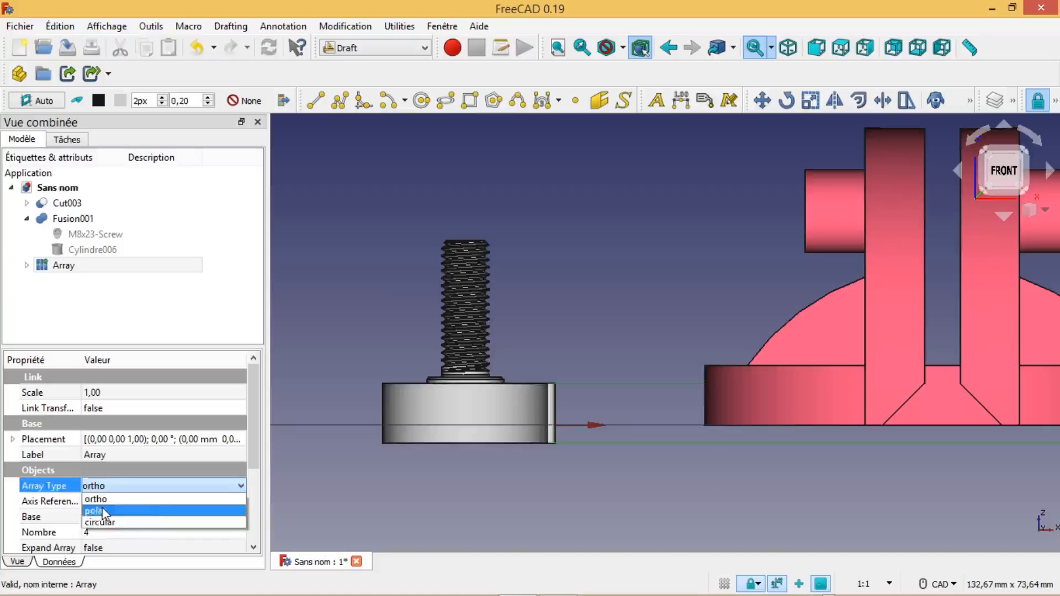
left_click(103, 511)
Set the number of copies in the small cylinders' polar array to 25 and recompute the model.
left_click_drag(258, 436, 263, 521)
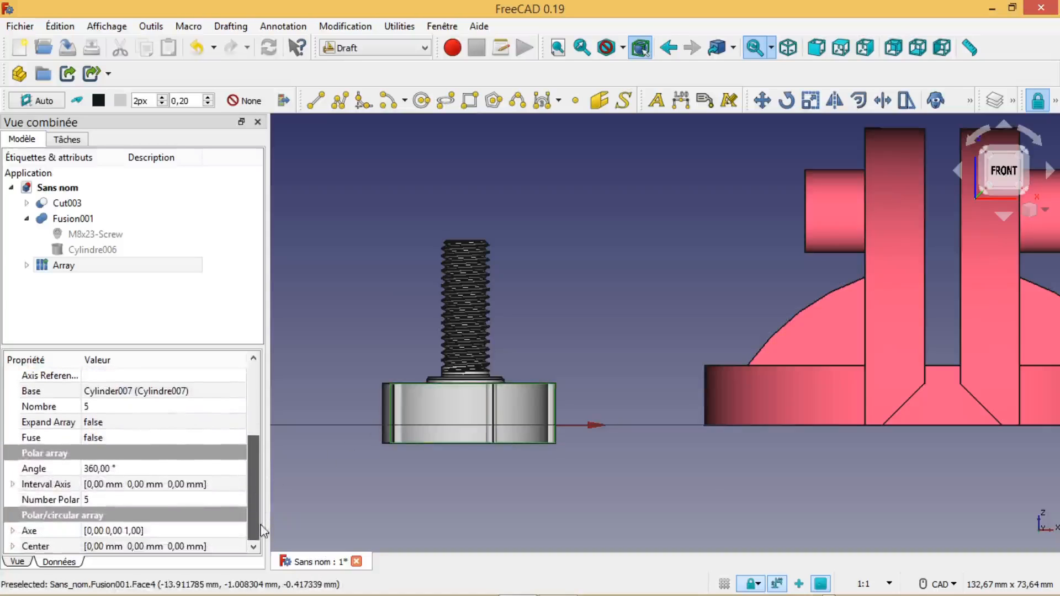
left_click(91, 498)
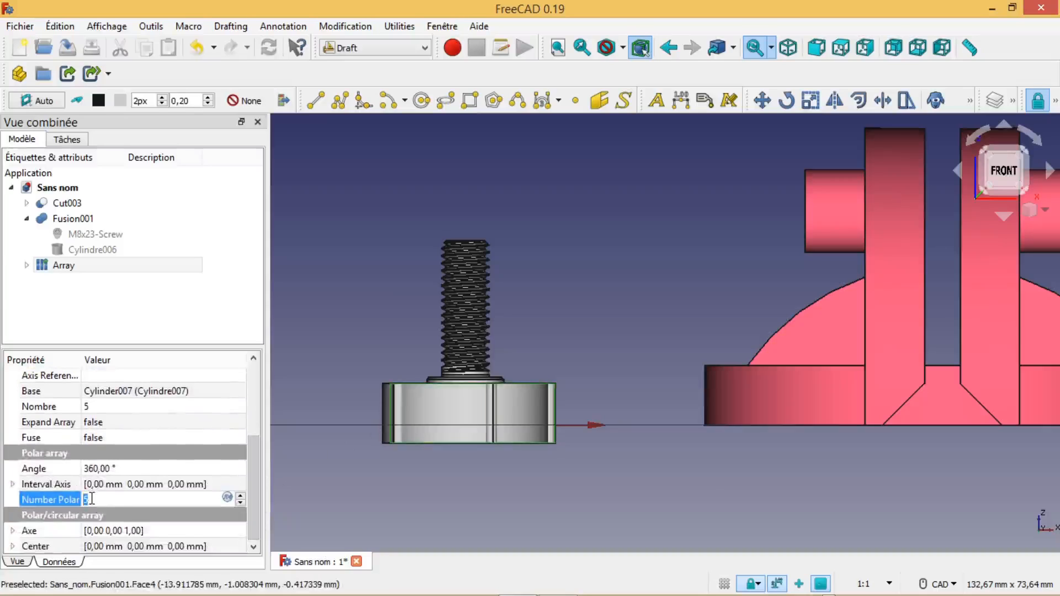
type("25")
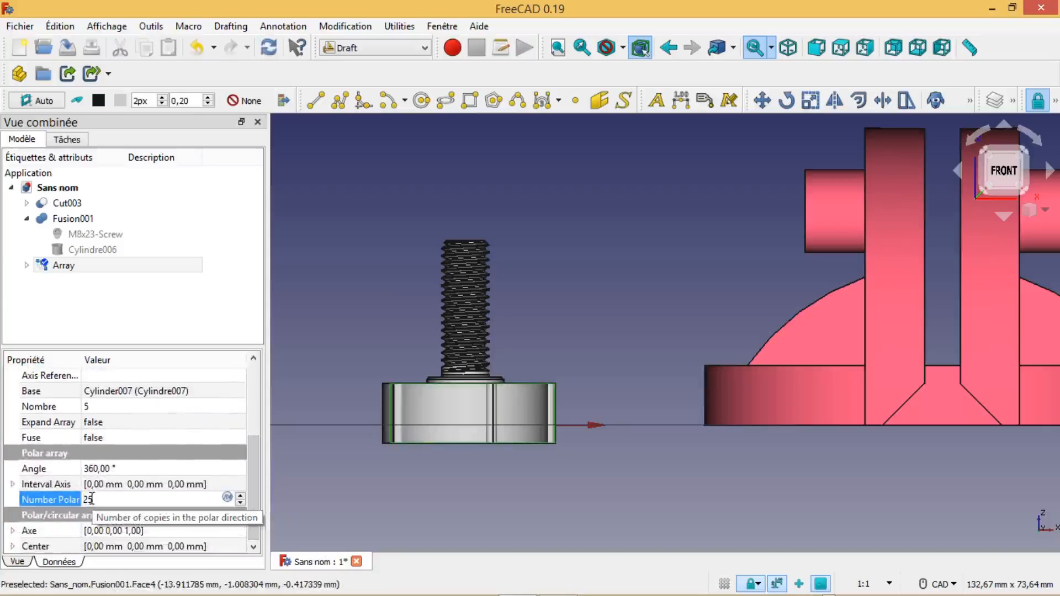
left_click(269, 48)
middle_click_drag(550, 262, 562, 282)
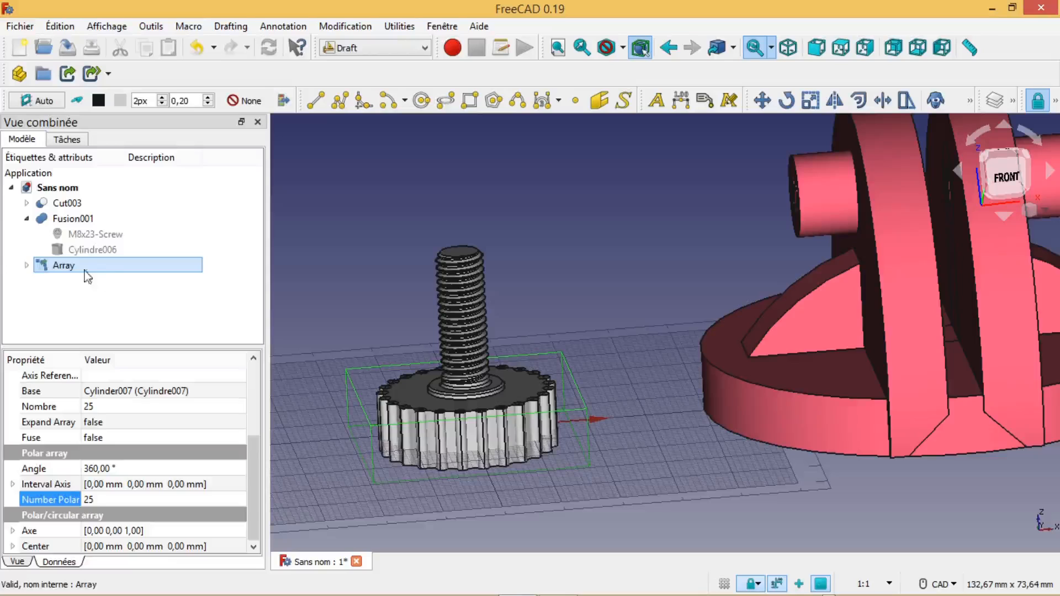
In the Part workbench, cut the polar array of small cylinders from the fused screw and head.
left_click(68, 223)
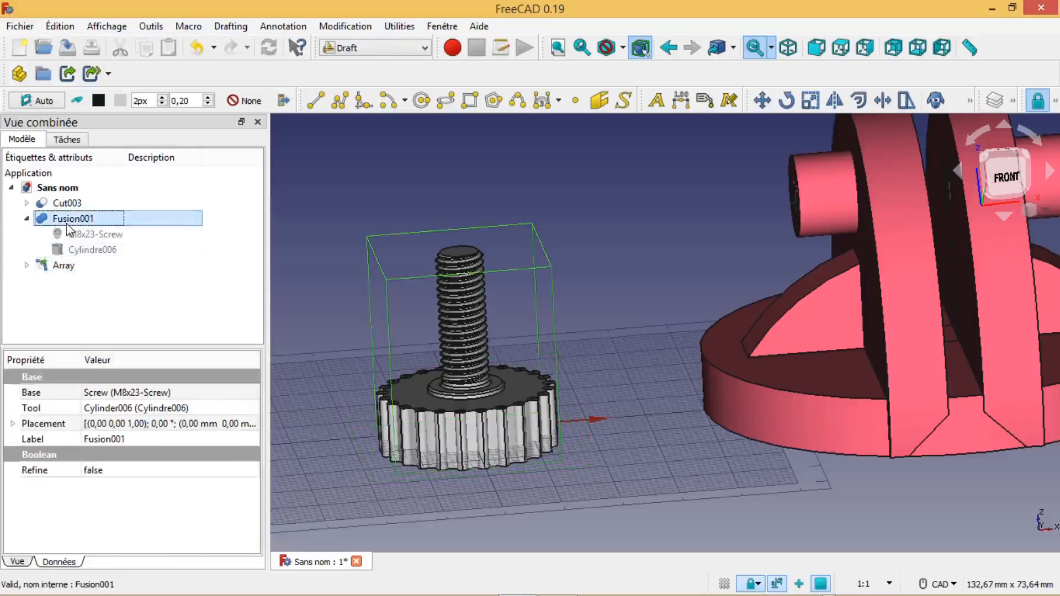
left_click(64, 266, "ctrl")
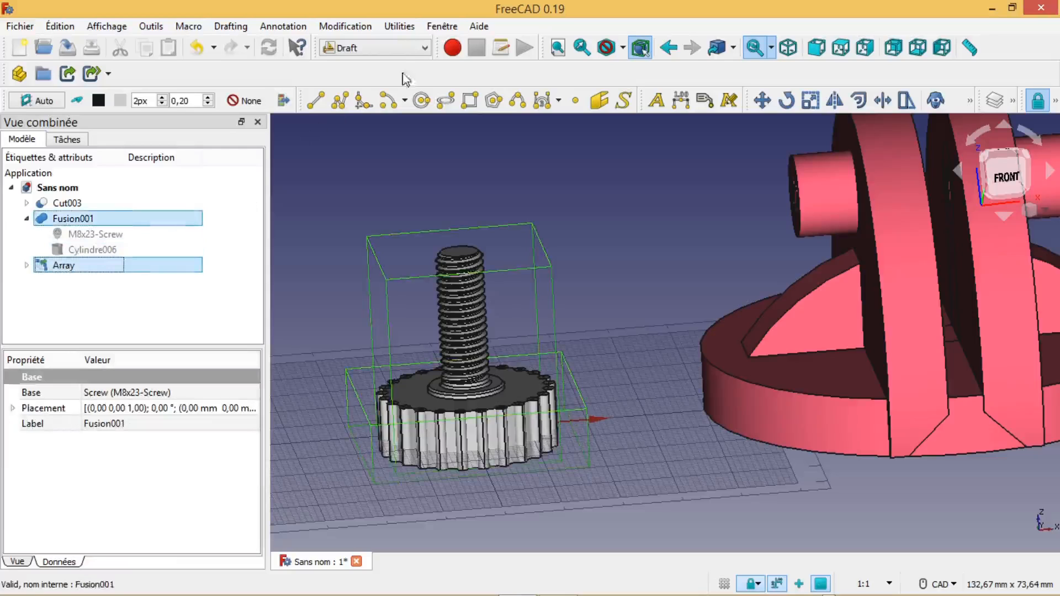
left_click(425, 48)
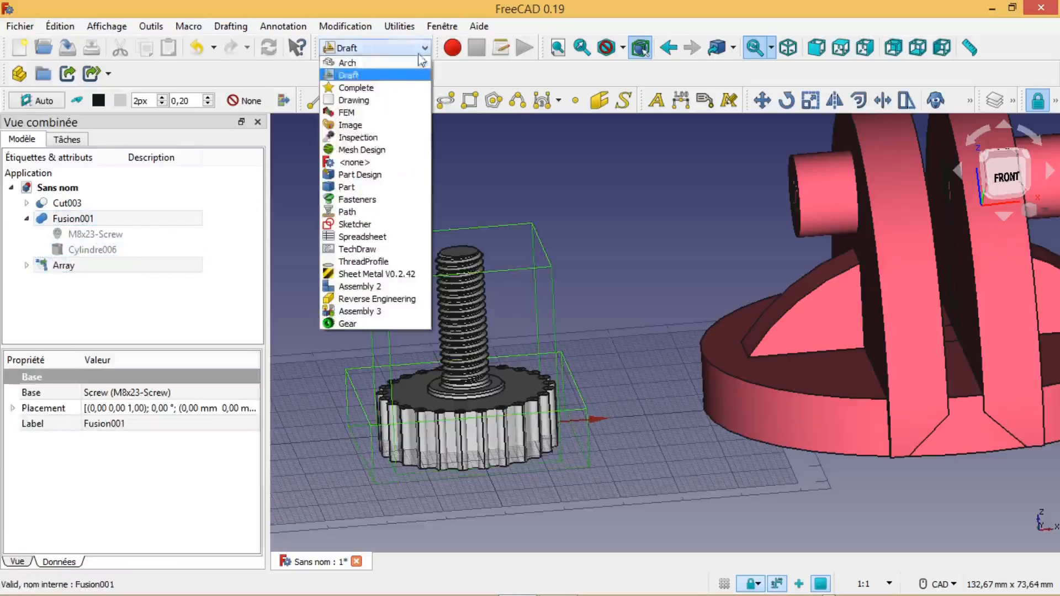
left_click(352, 187)
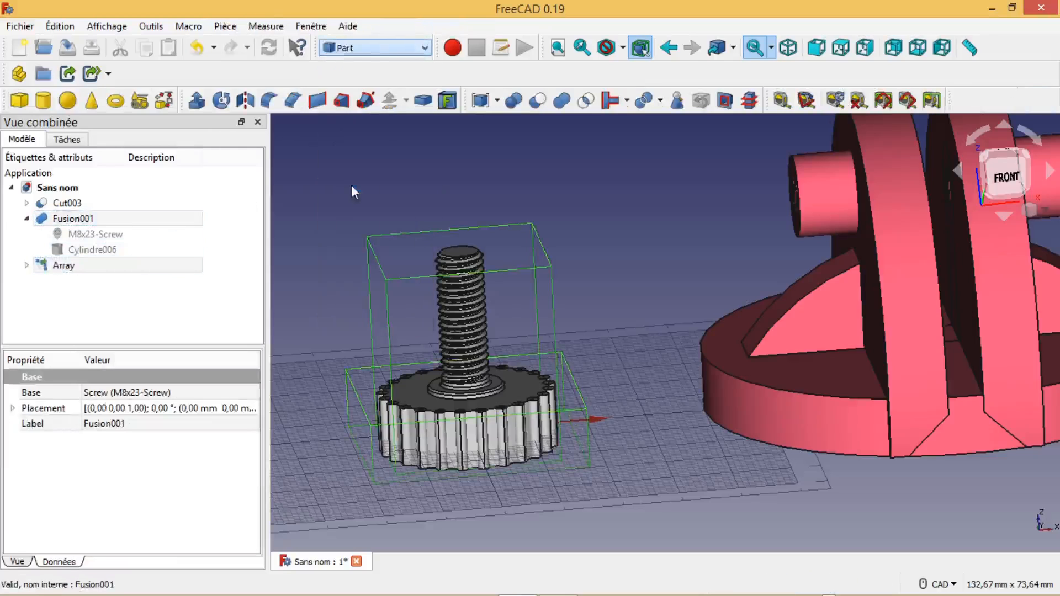
left_click(539, 101)
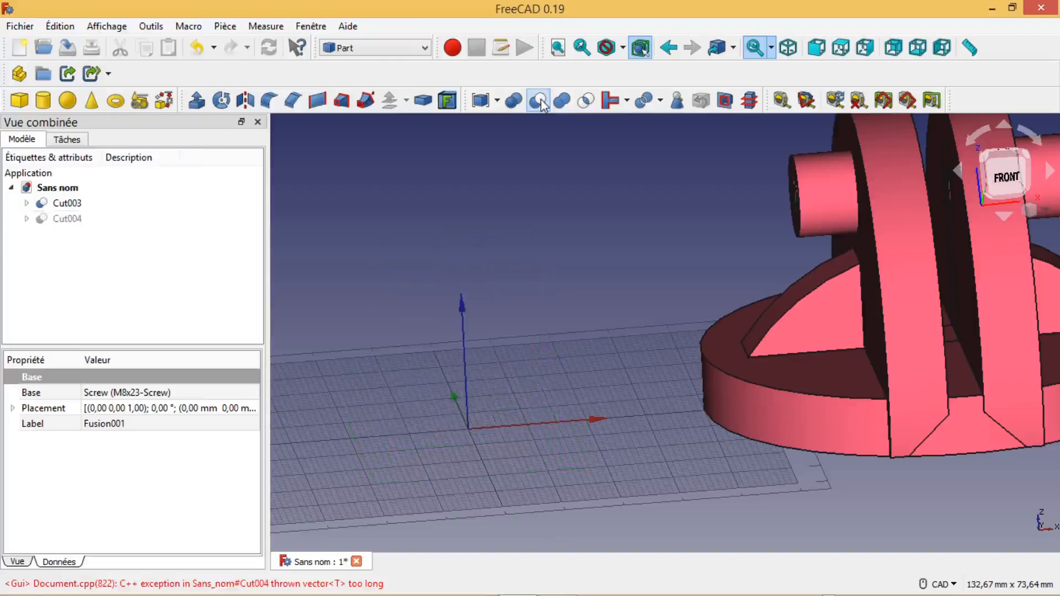
left_click(68, 220)
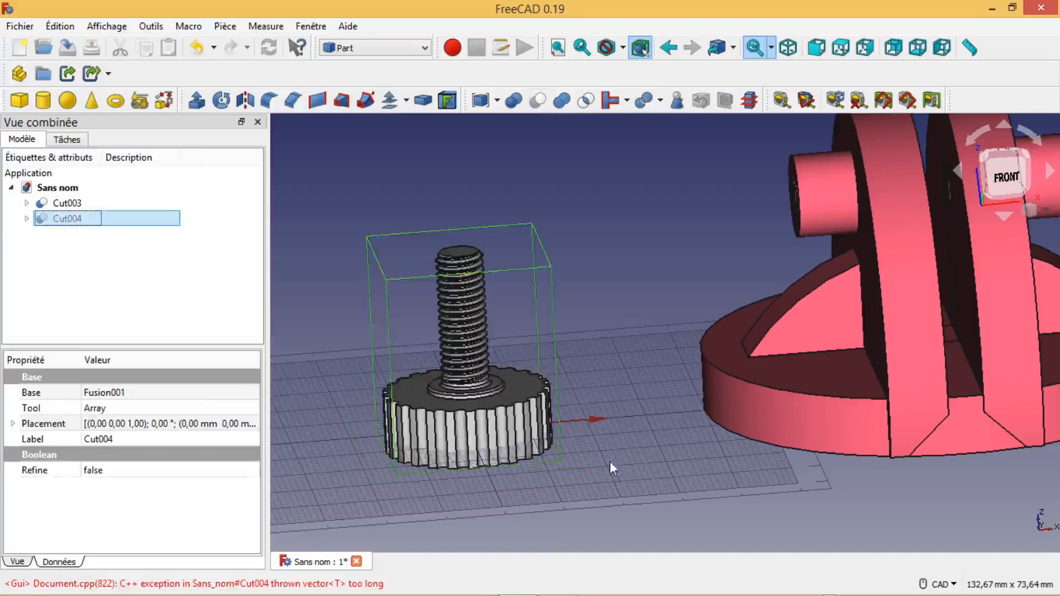
Make the notched knob screw resulting from the cut visible and view it from the front.
scroll(609, 463, "up", 2)
middle_click_drag(611, 439, 582, 439)
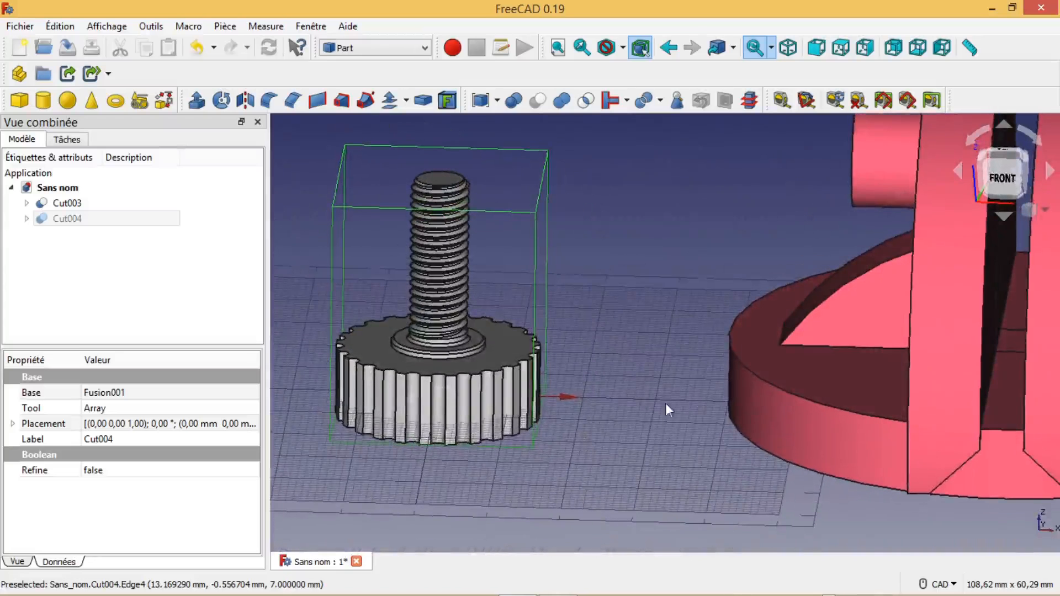
left_click(1002, 181)
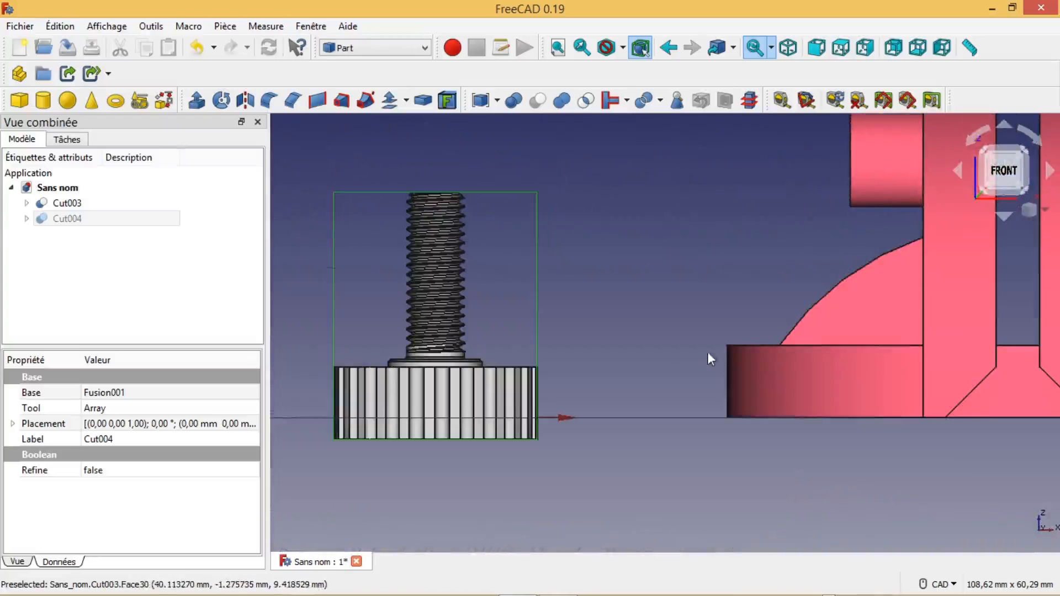
left_click(76, 220)
key("space")
key("space")
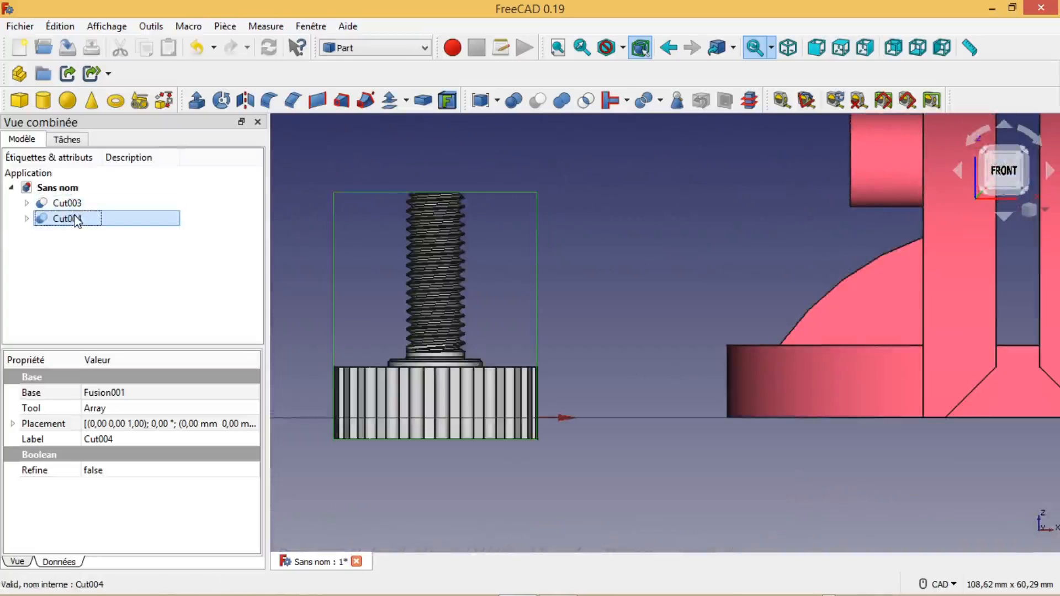
Transform the notched knob screw up 3 mm along Z so its head's underside is level with the bracket's base.
right_click(76, 219)
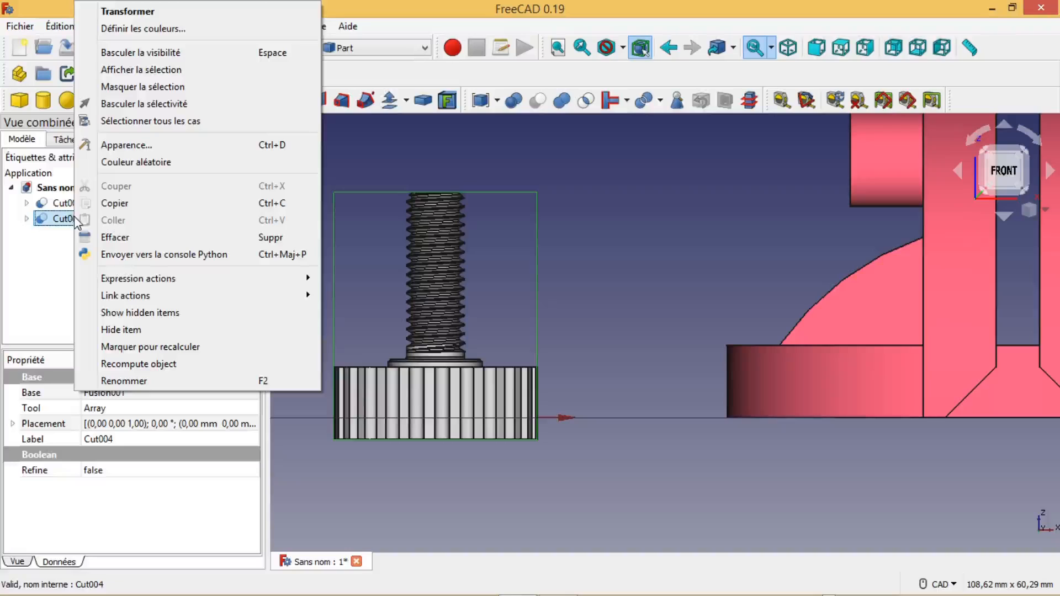
left_click(135, 11)
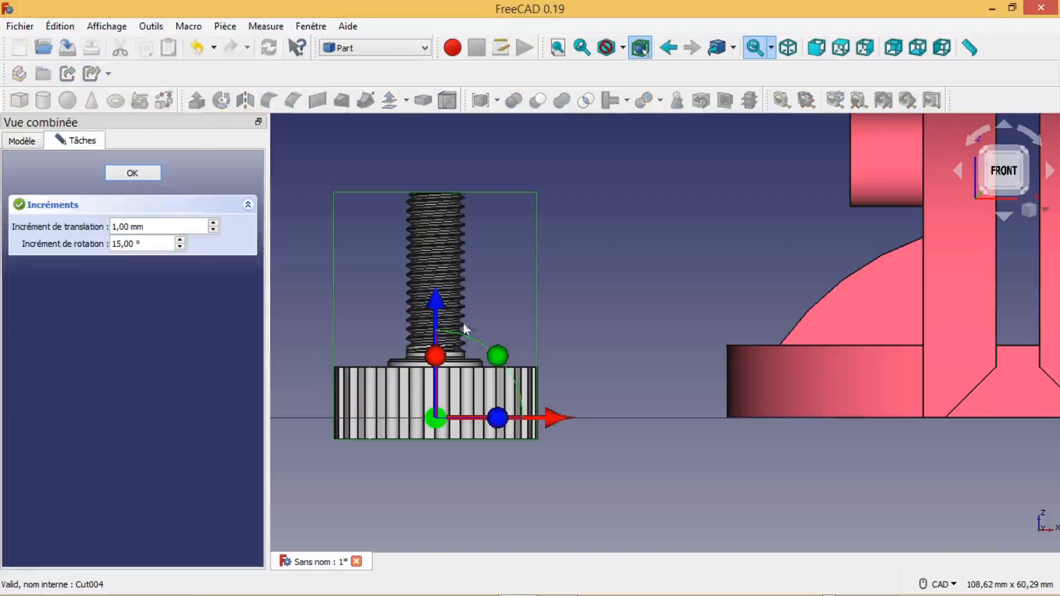
left_click_drag(434, 307, 434, 285)
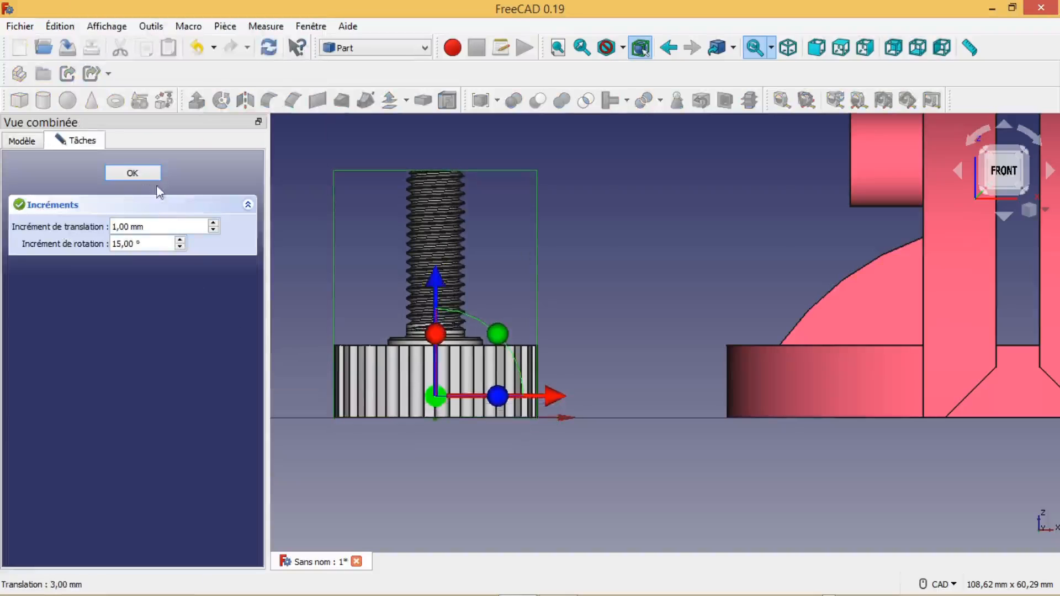
left_click(138, 174)
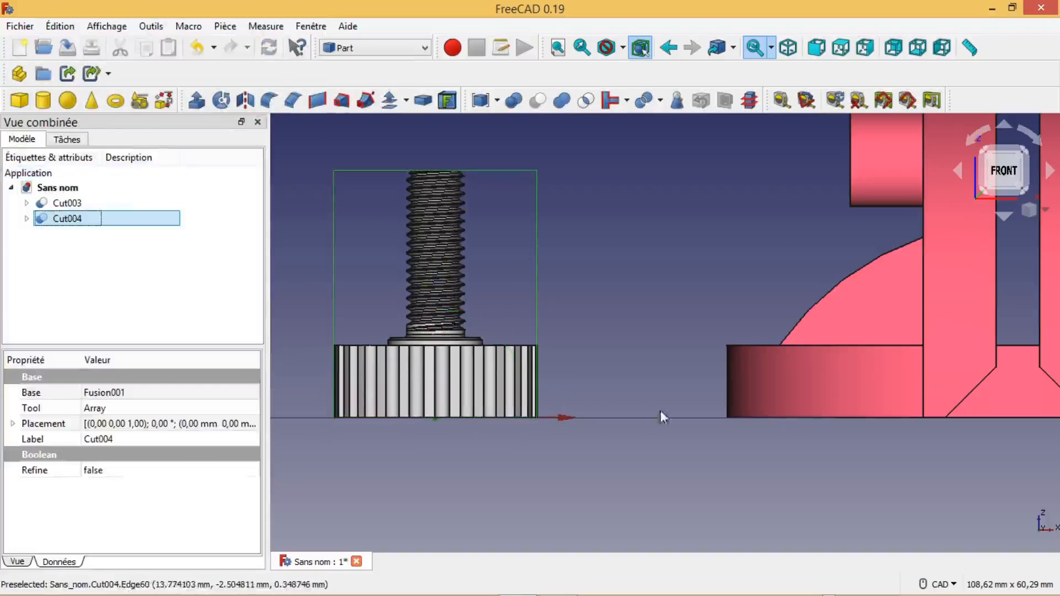
In the Part Design workbench, create a clone of the notched knob screw Cut004.
middle_click_drag(647, 471, 655, 501)
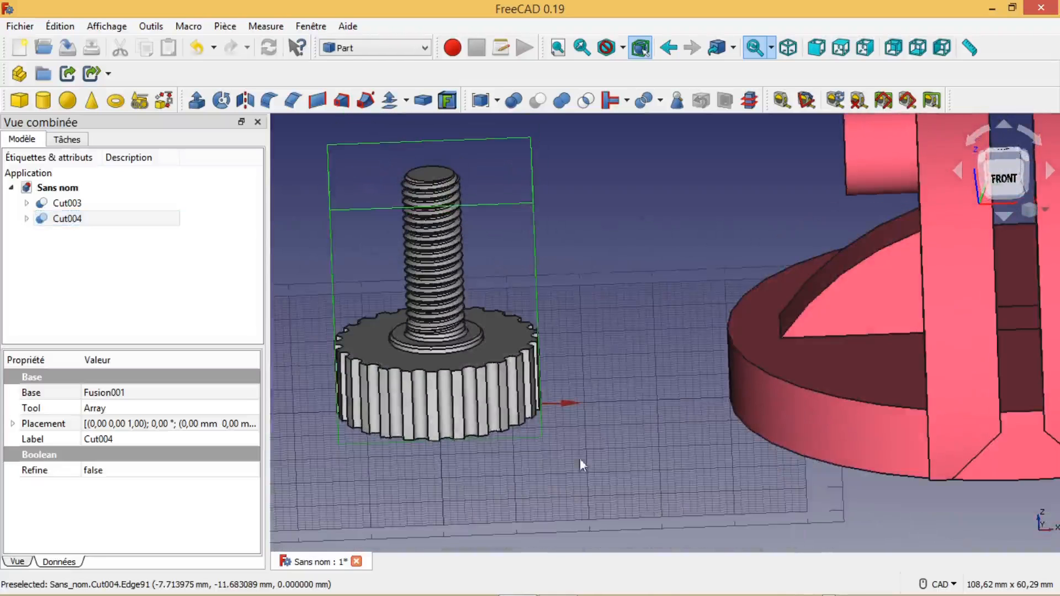
left_click(71, 219)
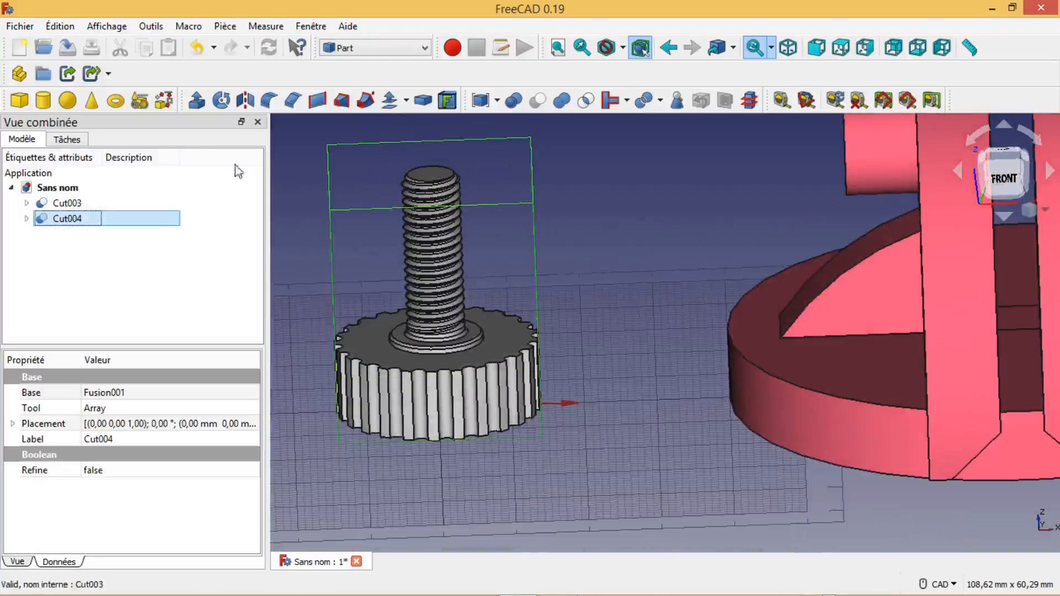
left_click(423, 48)
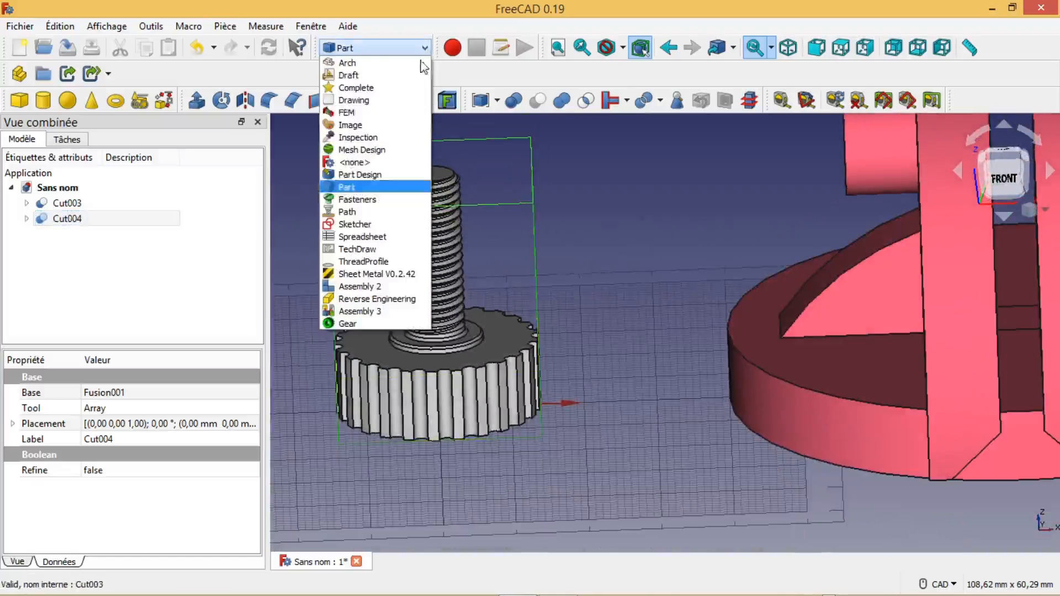
left_click(366, 174)
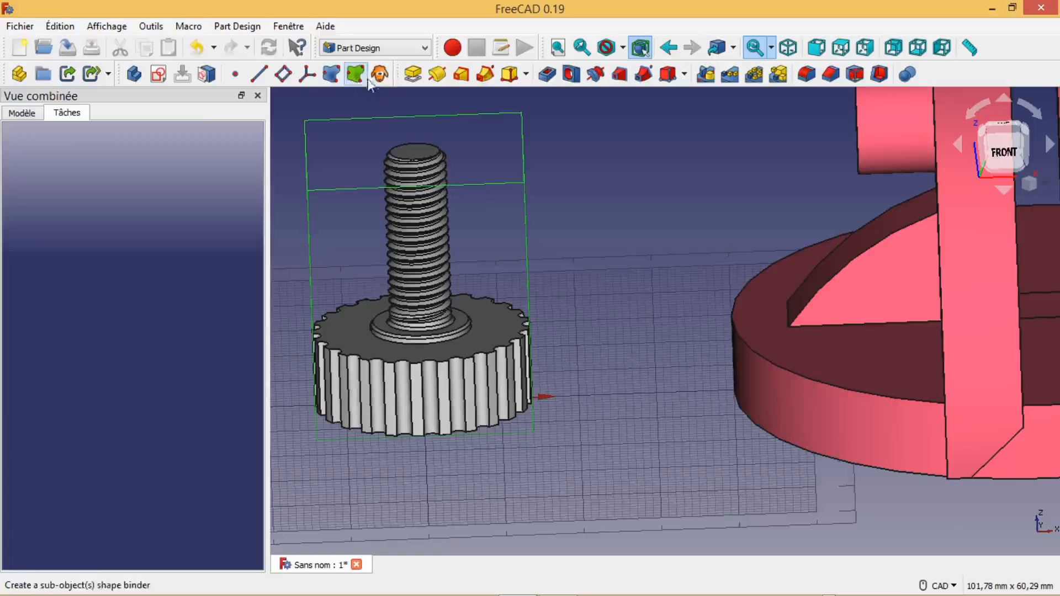
left_click(21, 115)
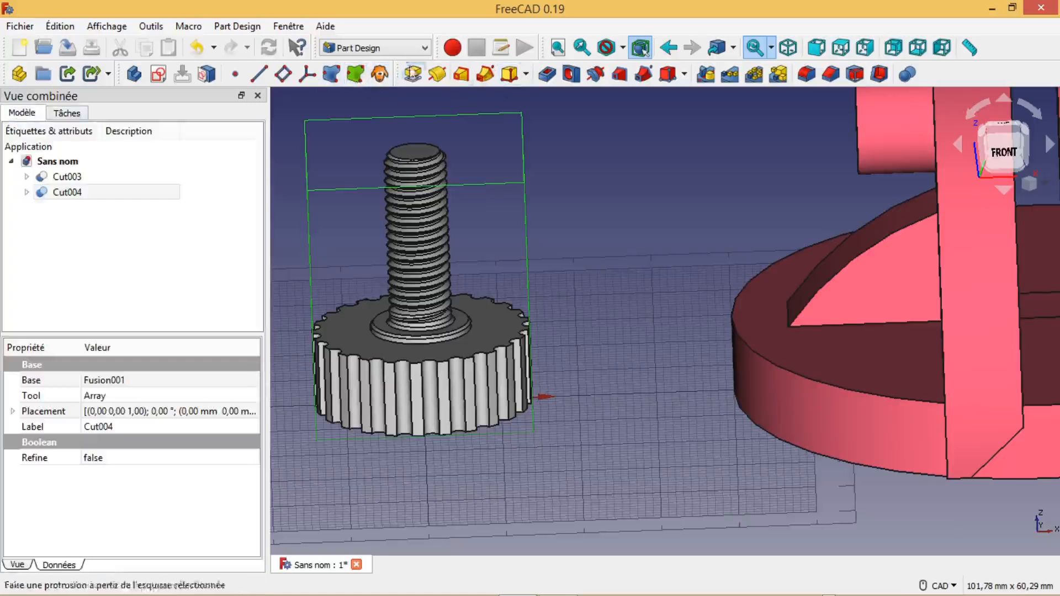
left_click(379, 74)
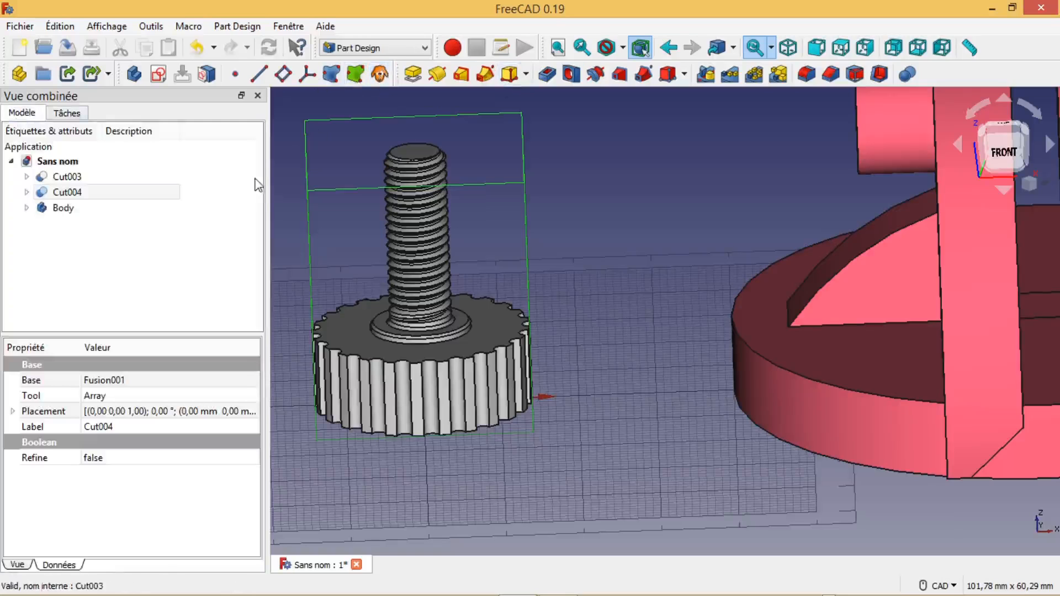
Transform the cloned knob screw to -44 mm along Y so it stands clear of the original.
left_click(75, 208)
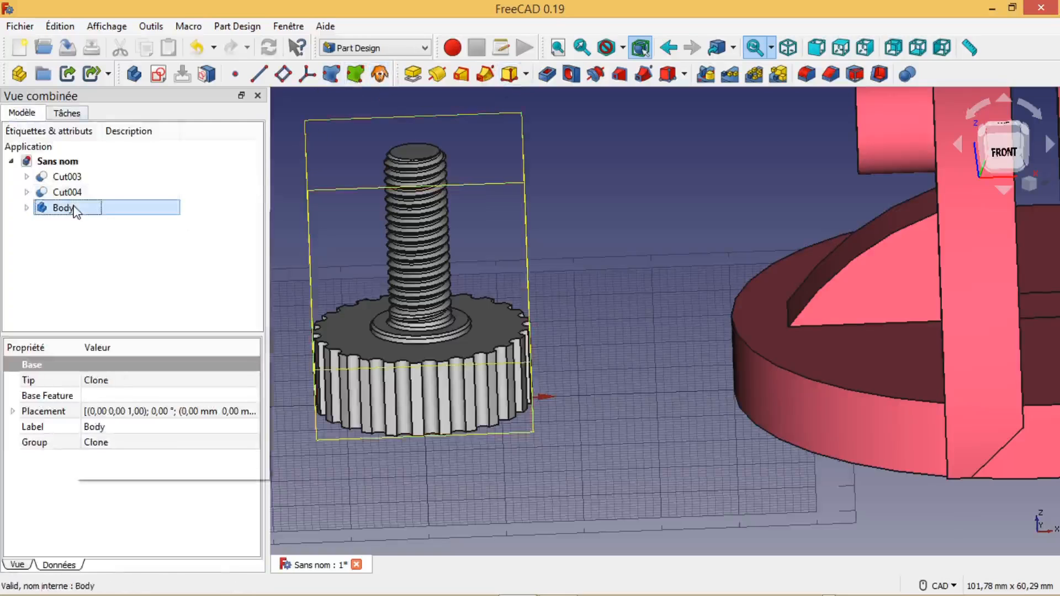
right_click(76, 207)
left_click(113, 234)
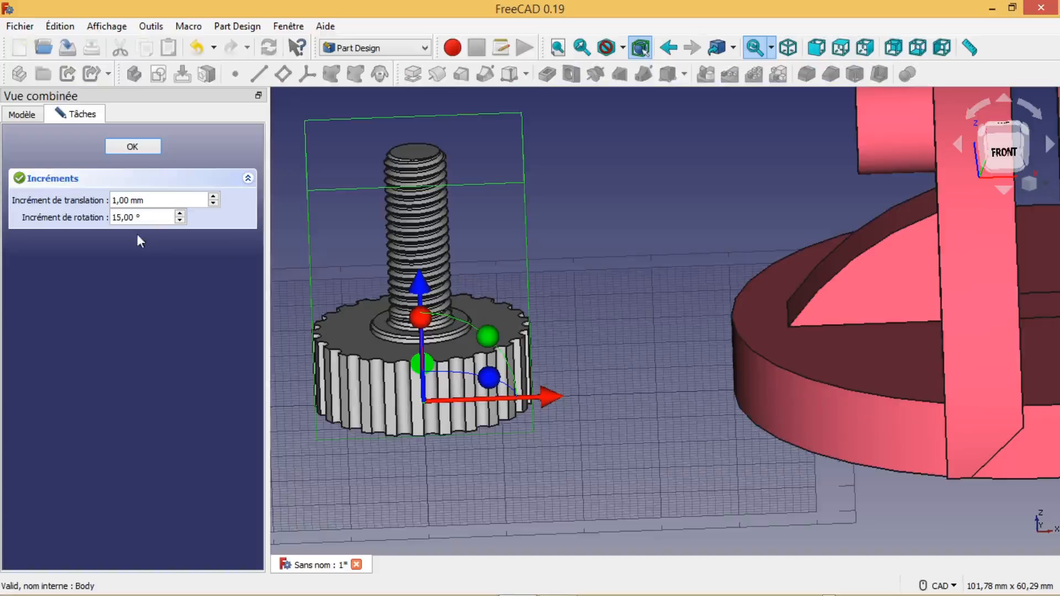
middle_click_drag(629, 309, 617, 223)
left_click_drag(606, 217, 489, 427)
middle_click_drag(613, 409, 676, 312)
left_click_drag(552, 327, 521, 405)
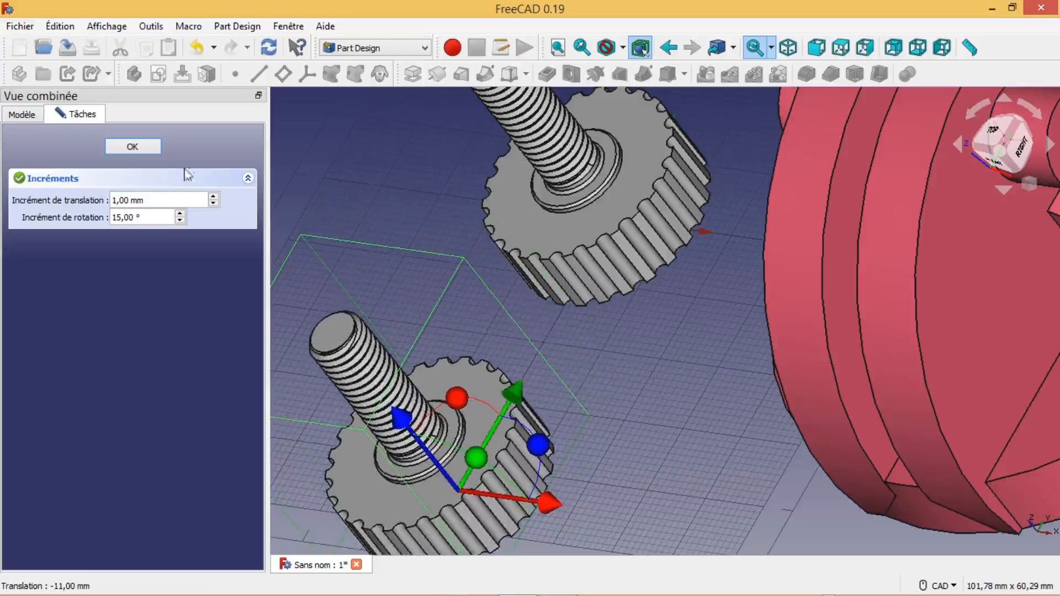
left_click(132, 146)
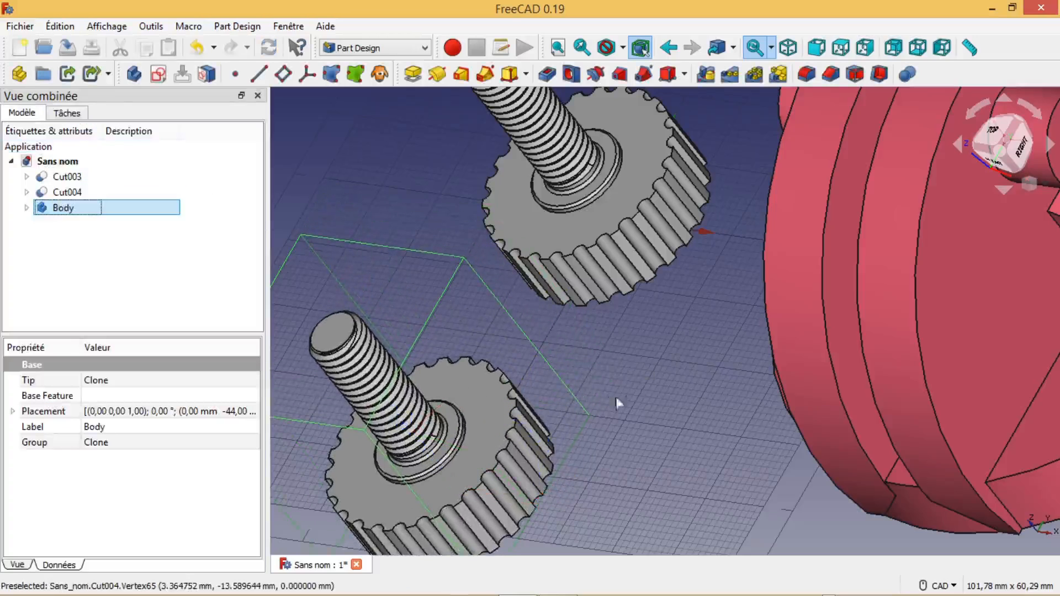
Create a Part container and move the cloned screw body, the original knob screw Cut004 and the bracket Cut003 into it.
middle_click_drag(641, 397, 721, 372)
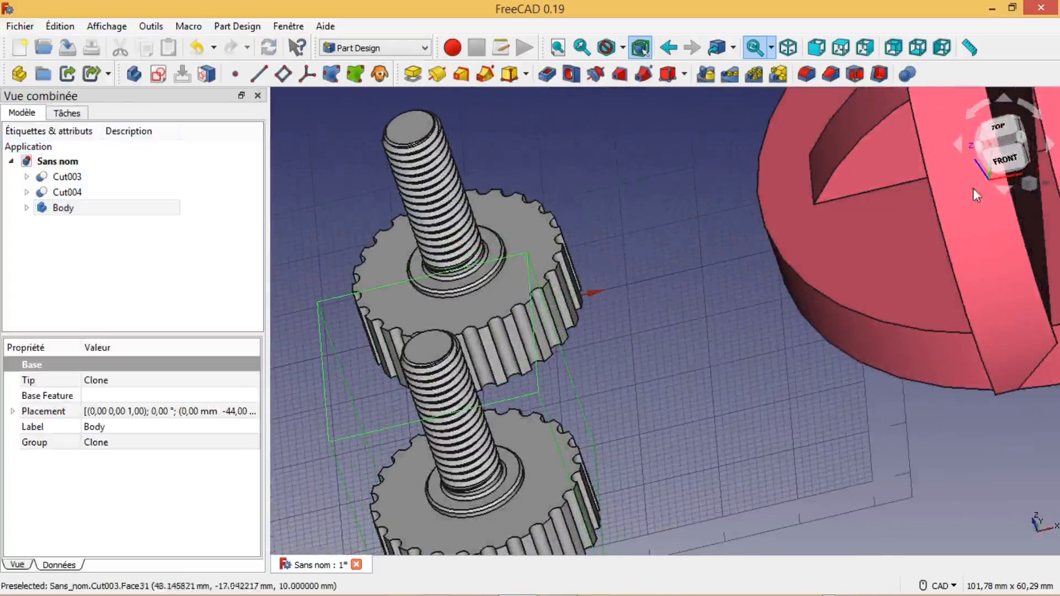
left_click(1005, 163)
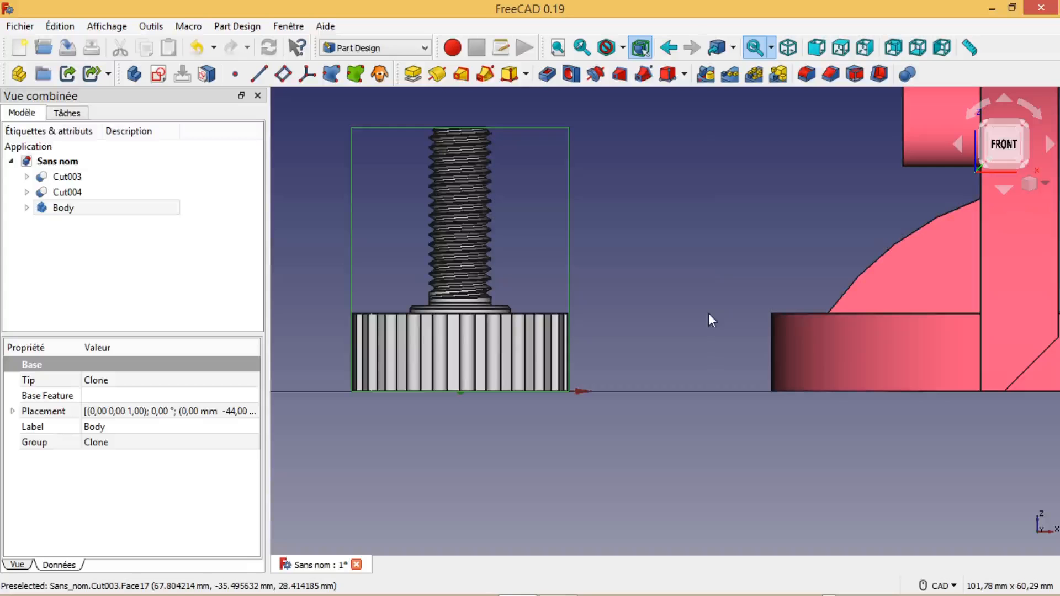
middle_click_drag(672, 275, 640, 311)
scroll(654, 293, "down", 5)
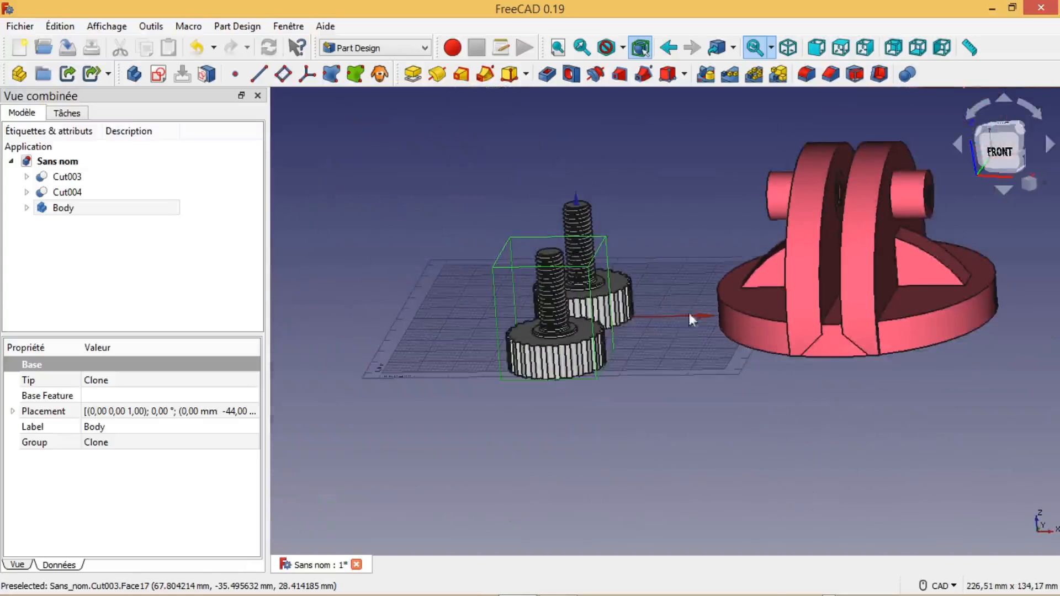
middle_click_drag(679, 338, 591, 359)
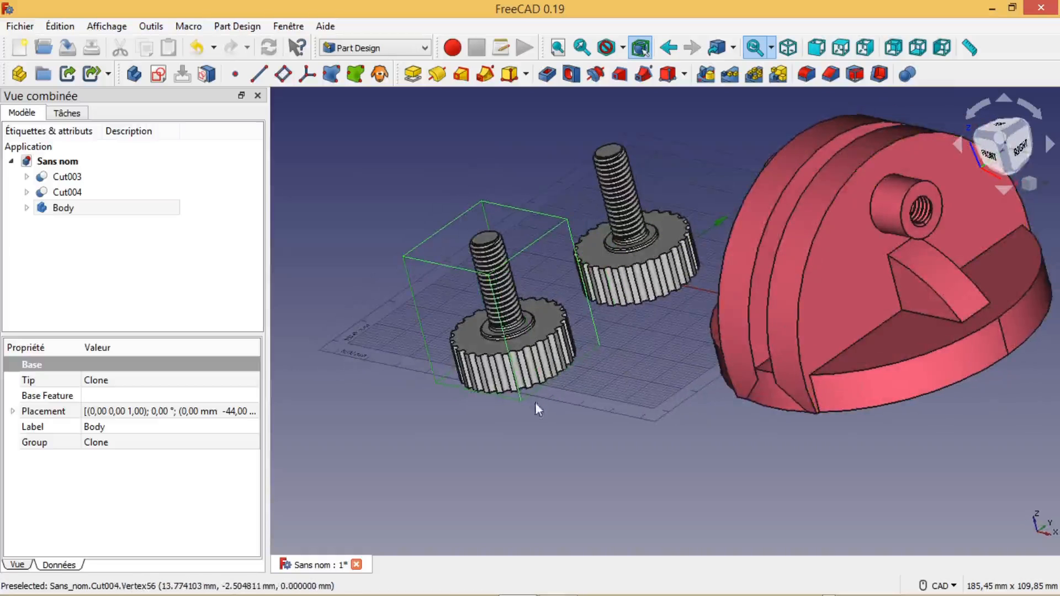
middle_click_drag(511, 414, 534, 438)
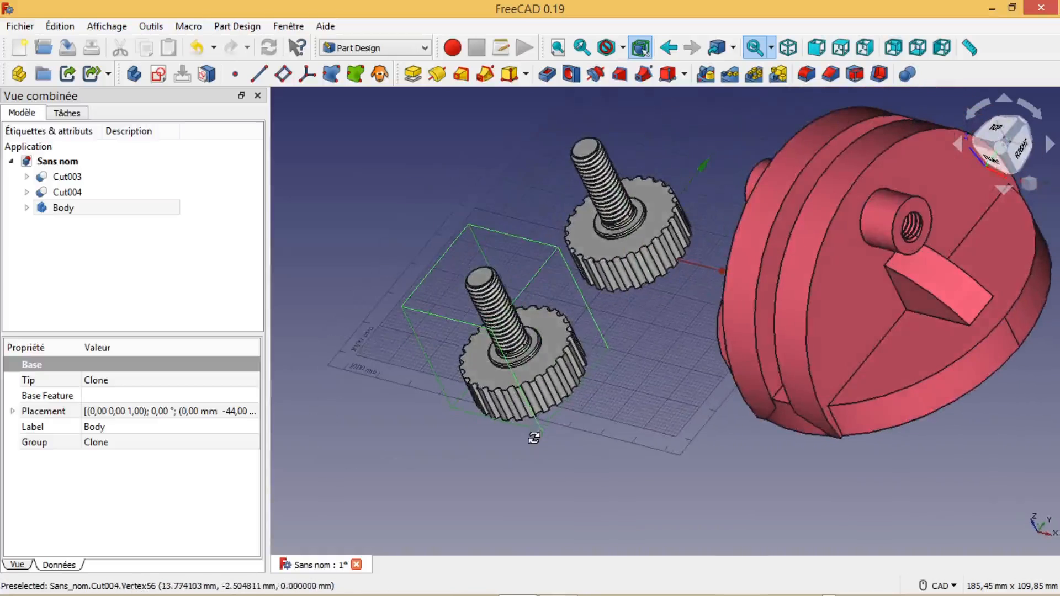
left_click(18, 75)
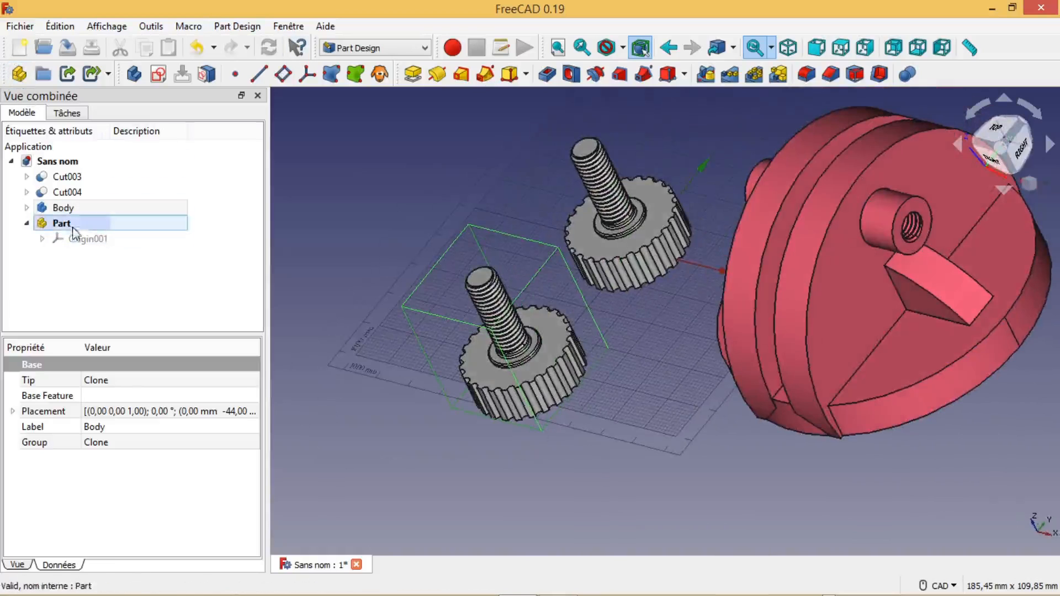
left_click_drag(63, 226, 76, 205)
left_click(62, 177)
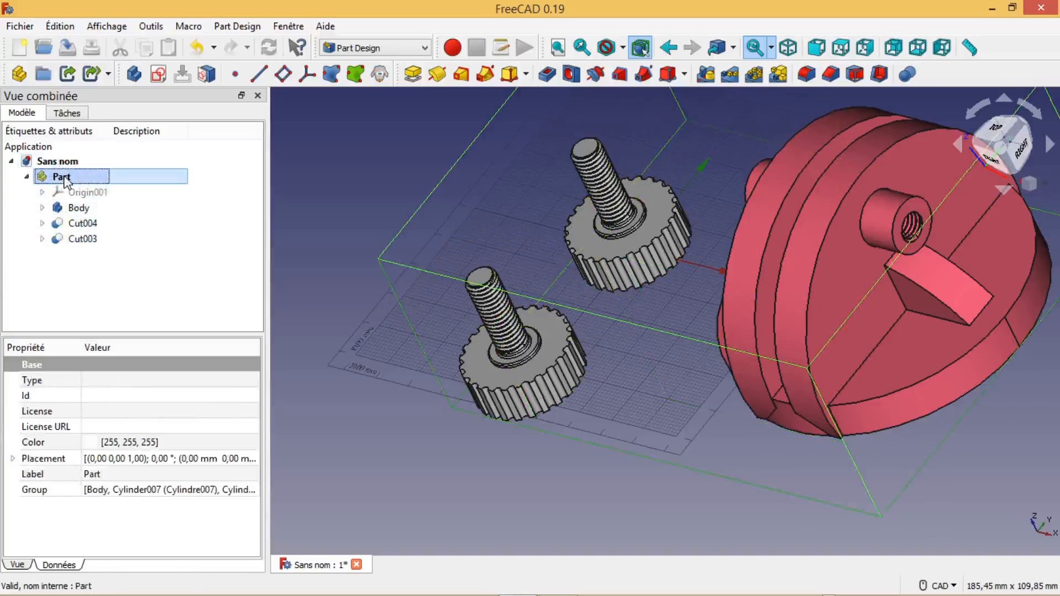
scroll(591, 411, "down", 2)
scroll(590, 442, "down", 2)
middle_click_drag(587, 477, 629, 433)
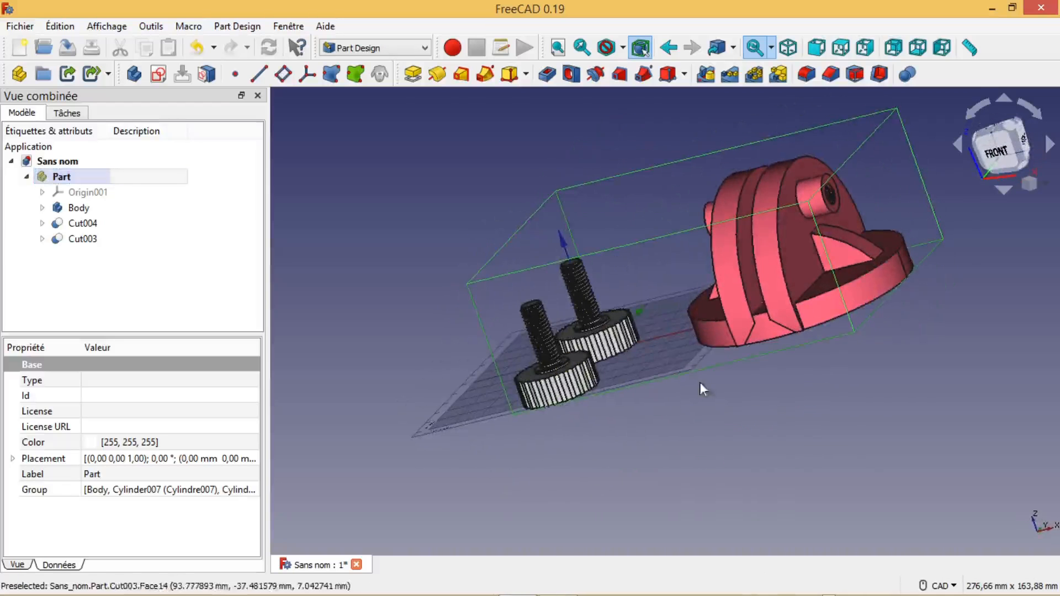
Examine from the front whether the cloned screw, the original knob screw and the bracket rest on the same base level.
left_click(79, 208)
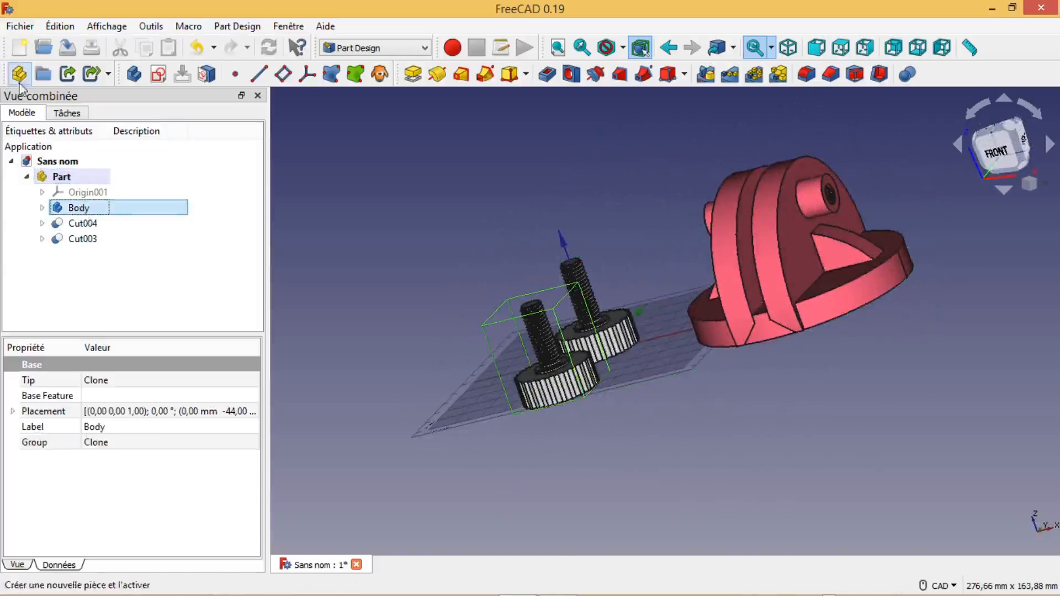
left_click(154, 240, "ctrl")
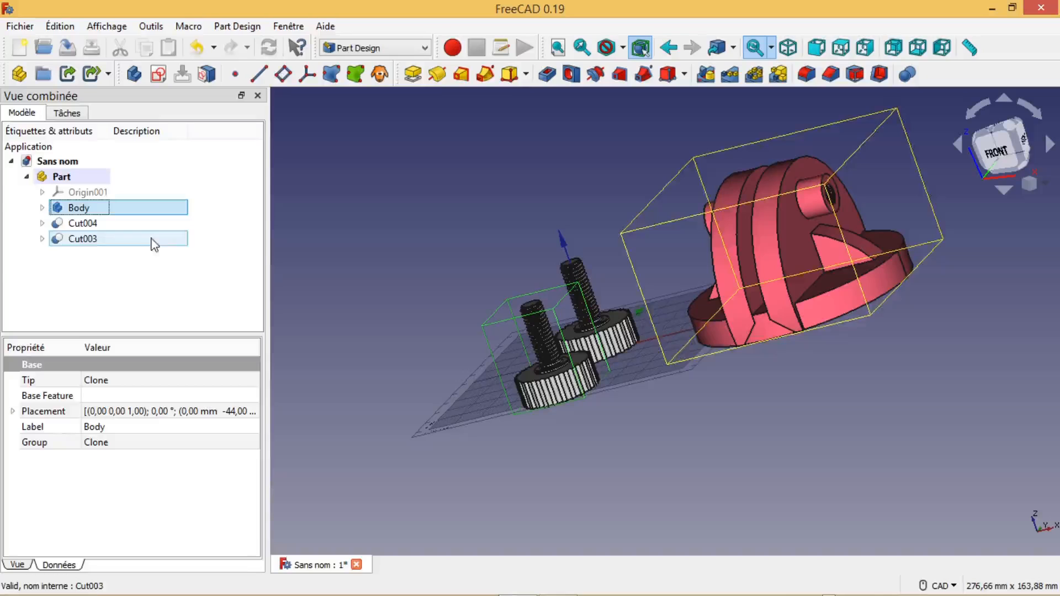
left_click(154, 241, "ctrl")
left_click(997, 156)
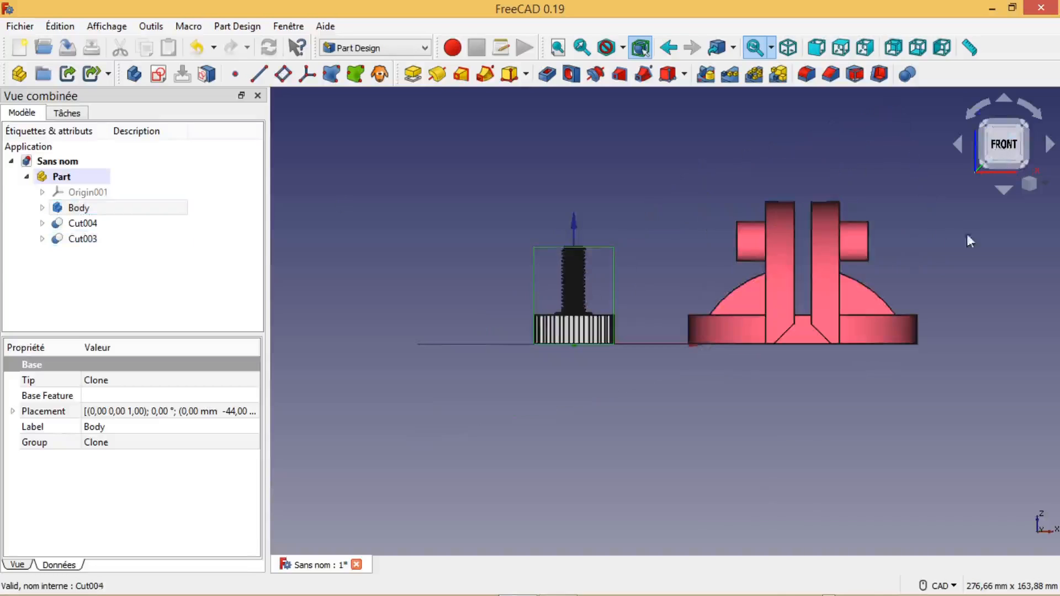
scroll(955, 295, "up", 2)
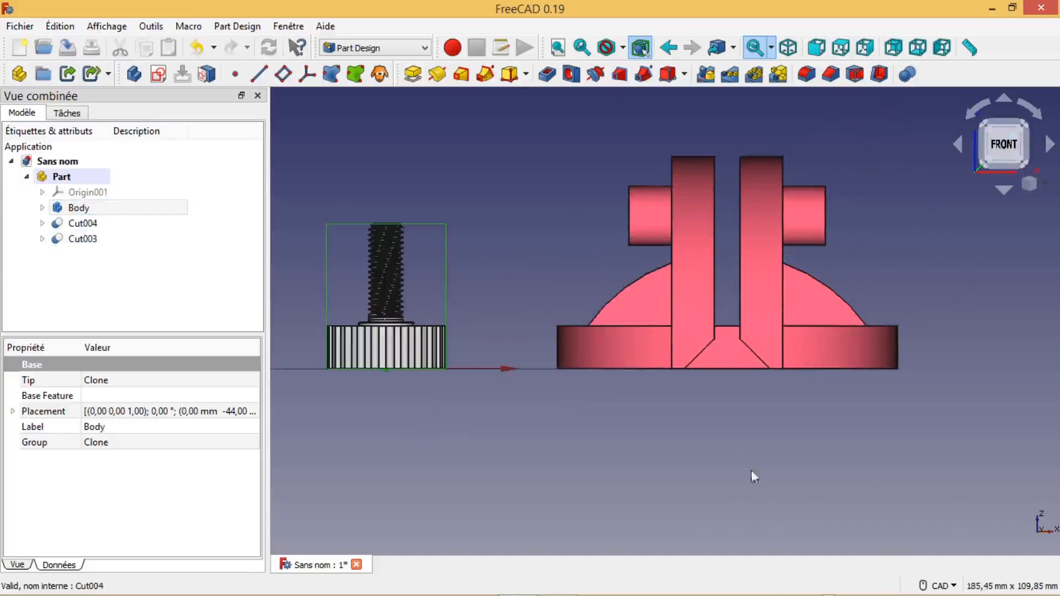
middle_click_drag(698, 451, 767, 448)
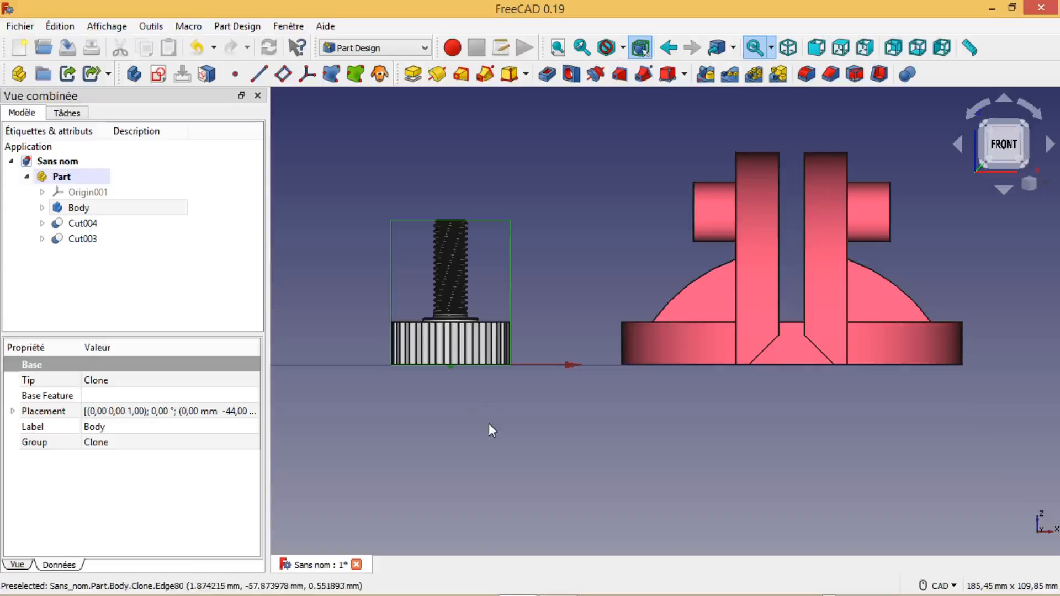
left_click(59, 180)
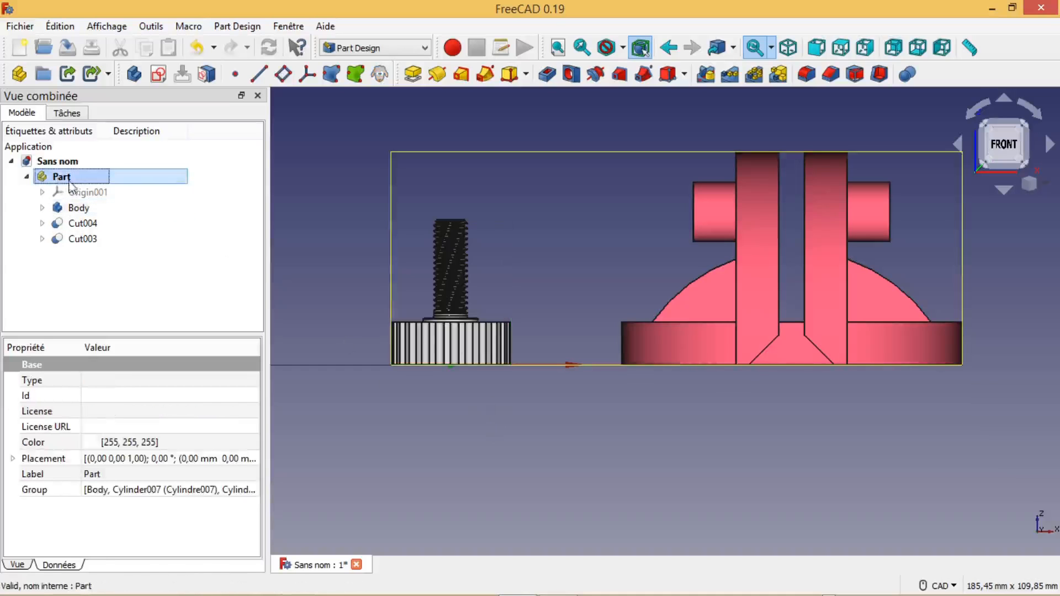
left_click(19, 26)
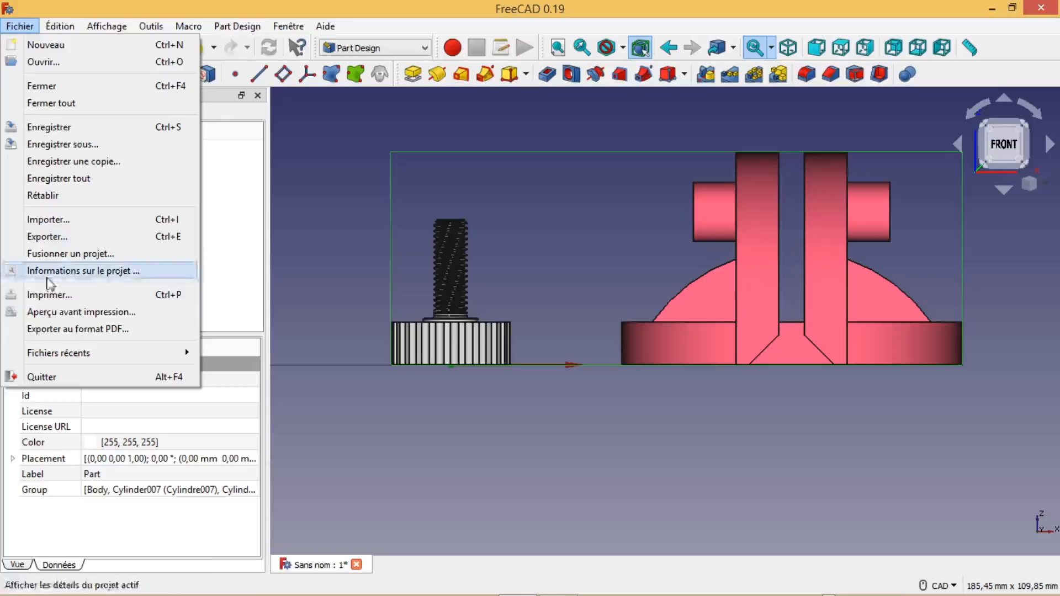
left_click(52, 236)
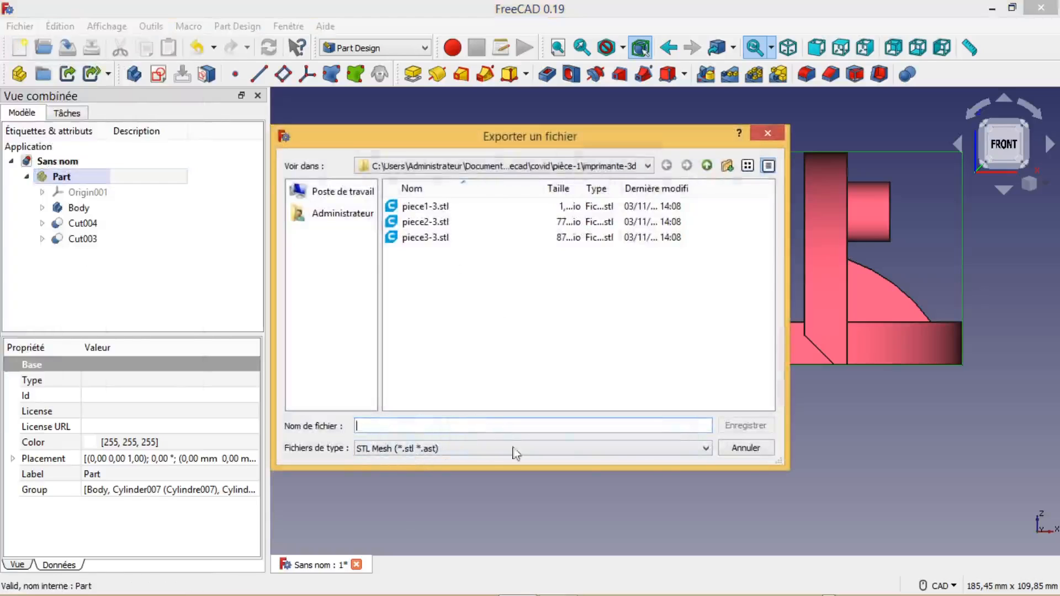
left_click(745, 448)
Inspect the grouped bracket and both knob screws from several angles and close up, finishing in the front view.
scroll(668, 463, "up", 2)
scroll(668, 463, "down", 2)
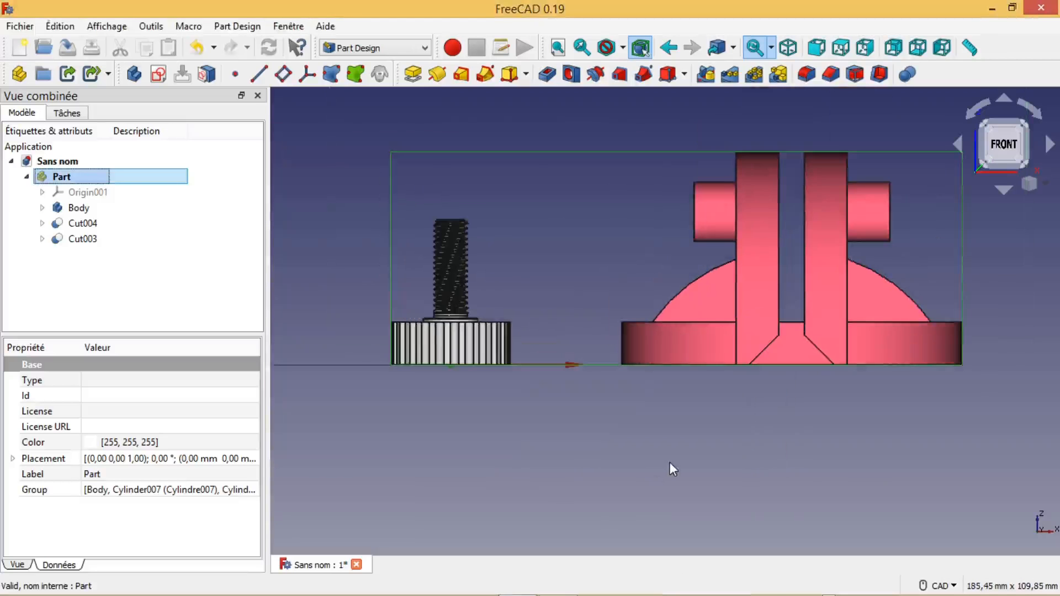
middle_click_drag(756, 456, 740, 489)
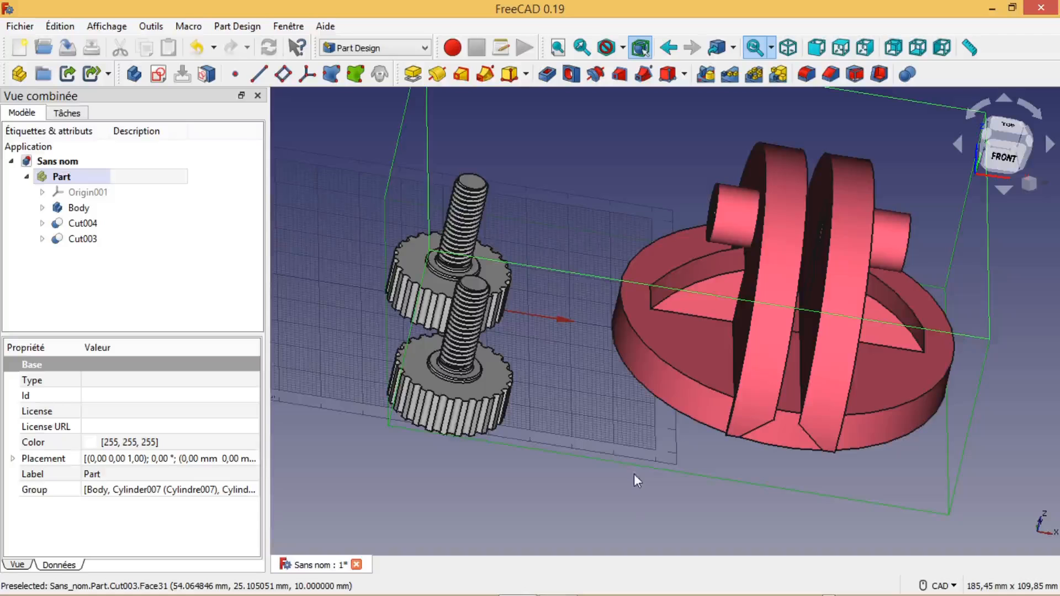
scroll(629, 496, "up", 1)
scroll(627, 505, "down", 3)
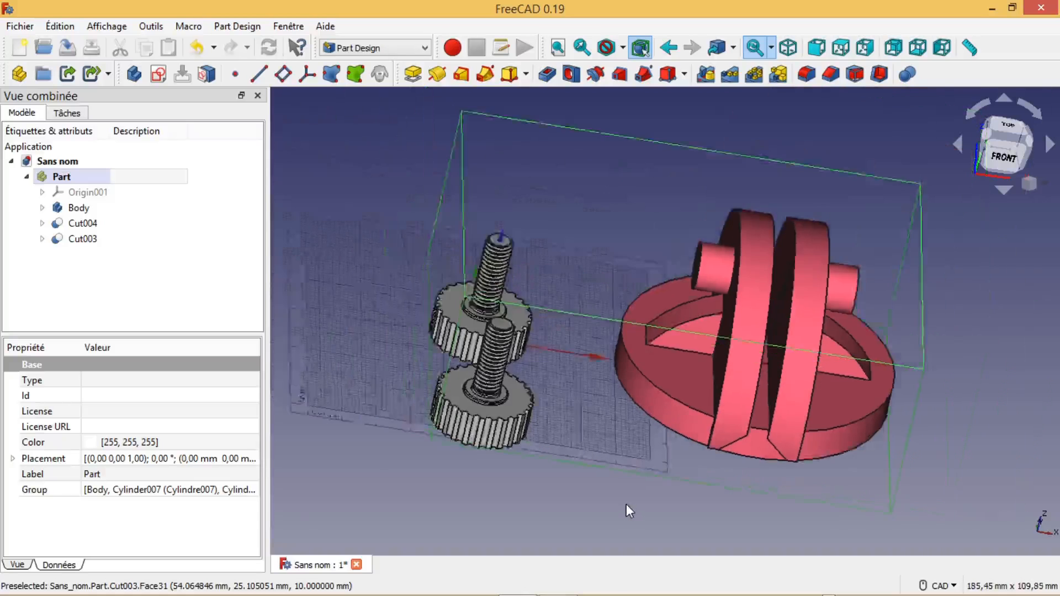
scroll(626, 505, "up", 2)
scroll(626, 505, "down", 1)
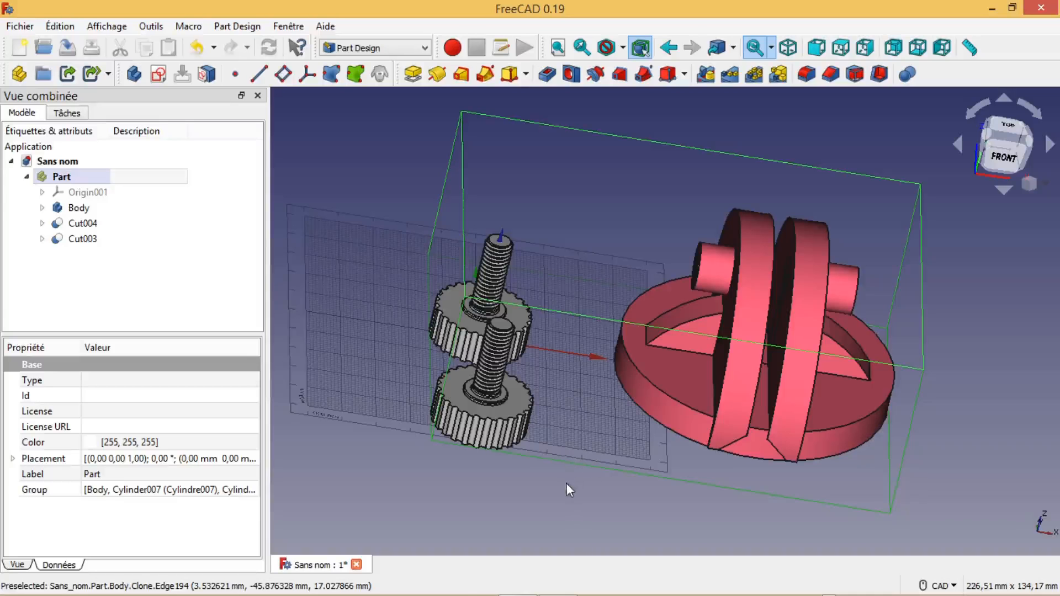
middle_click_drag(571, 485, 676, 479)
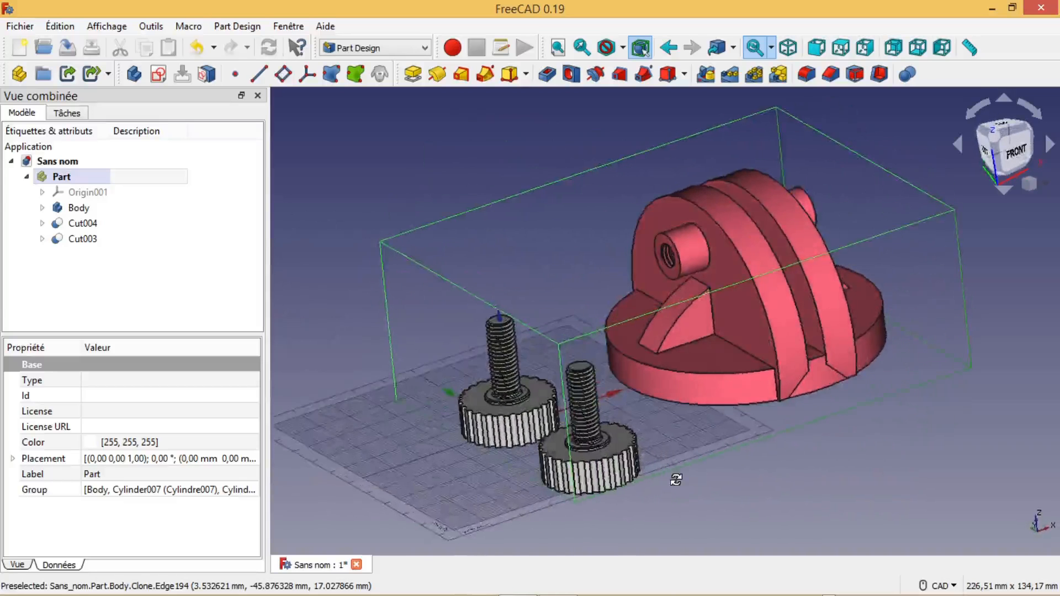
scroll(671, 472, "up", 2)
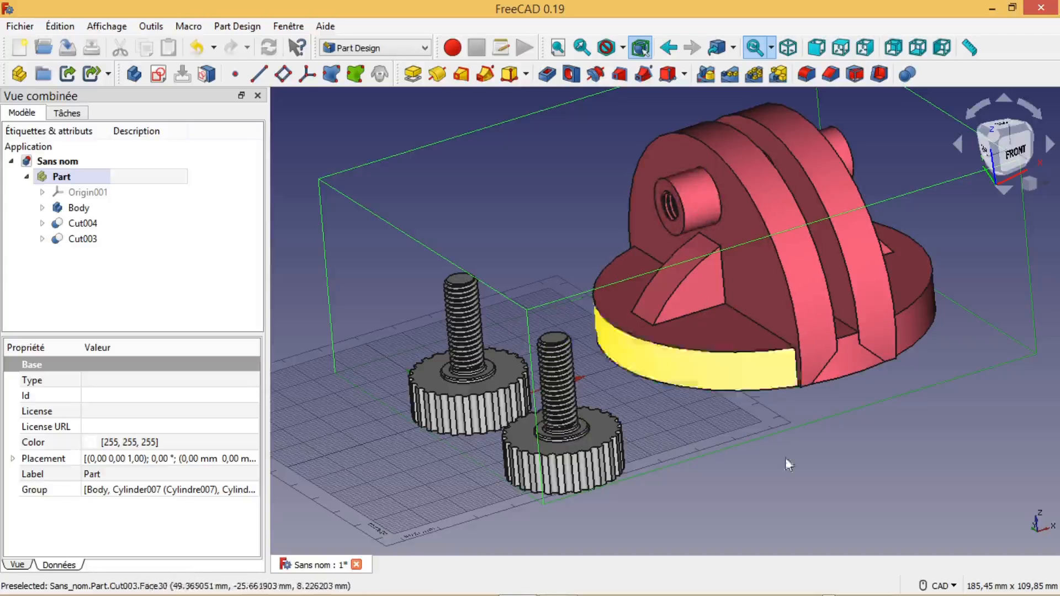
middle_click_drag(906, 411, 773, 428)
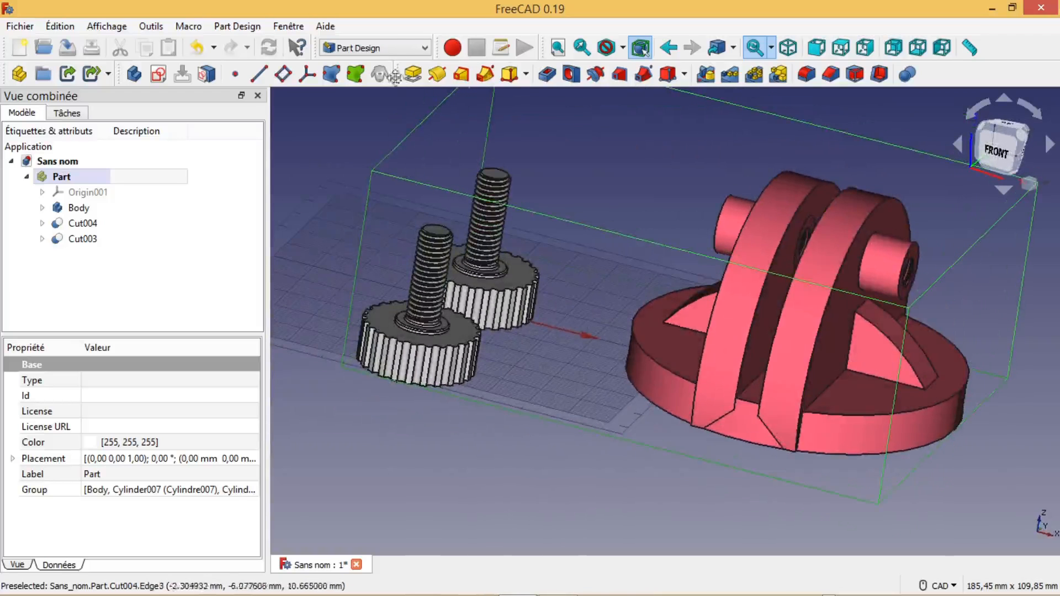
scroll(450, 463, "up", 2)
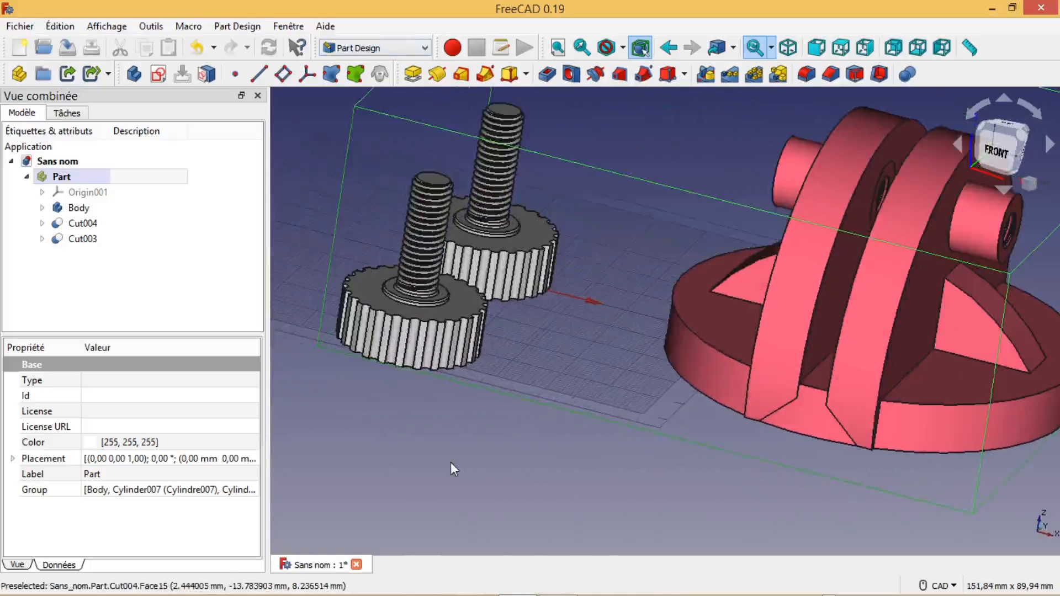
middle_click_drag(559, 441, 542, 508)
scroll(542, 509, "down", 2)
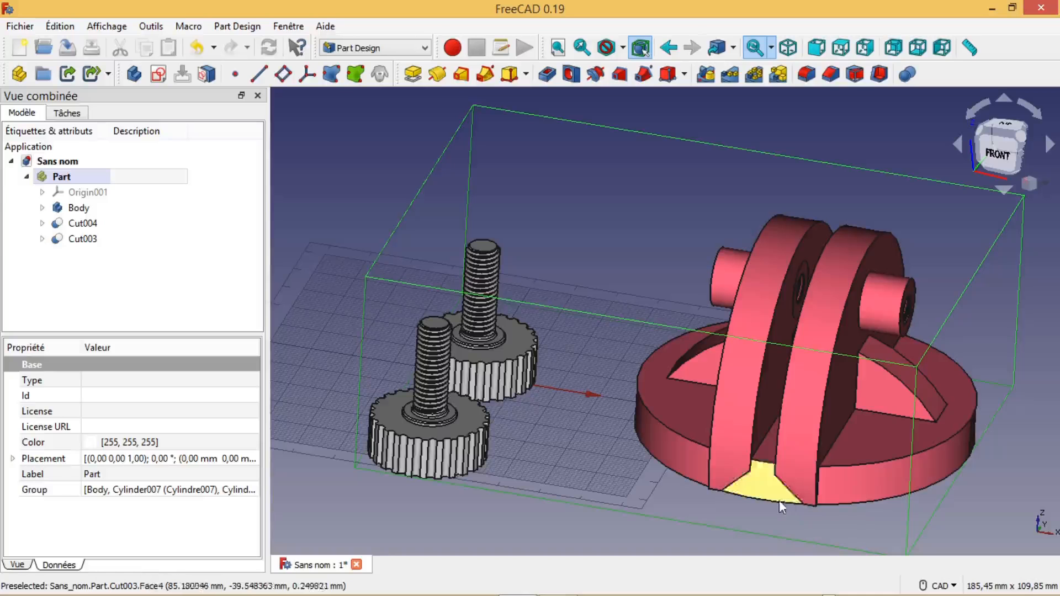
scroll(645, 521, "down", 1)
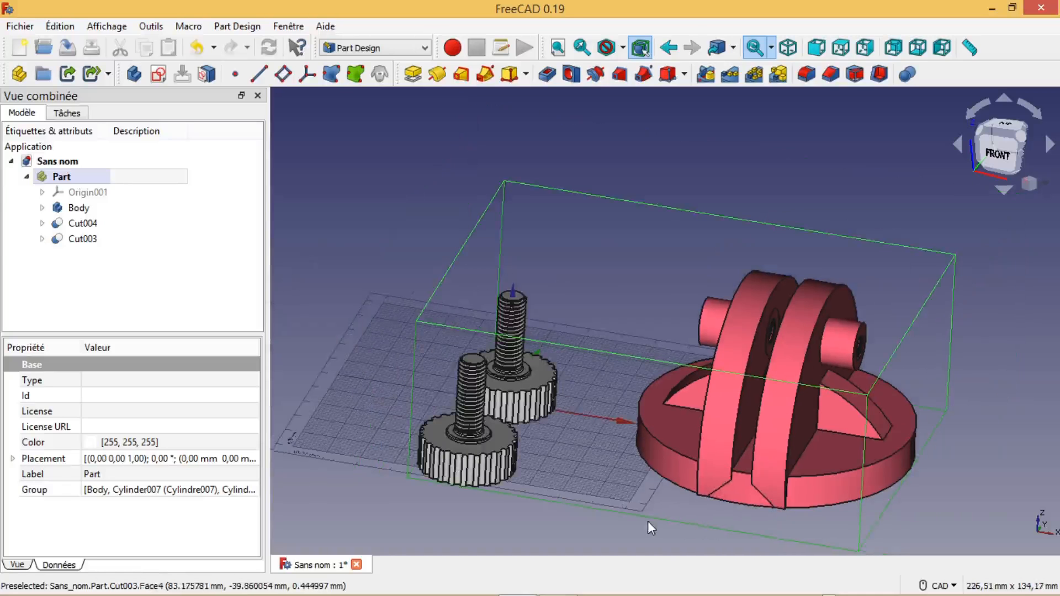
middle_click_drag(646, 519, 671, 504)
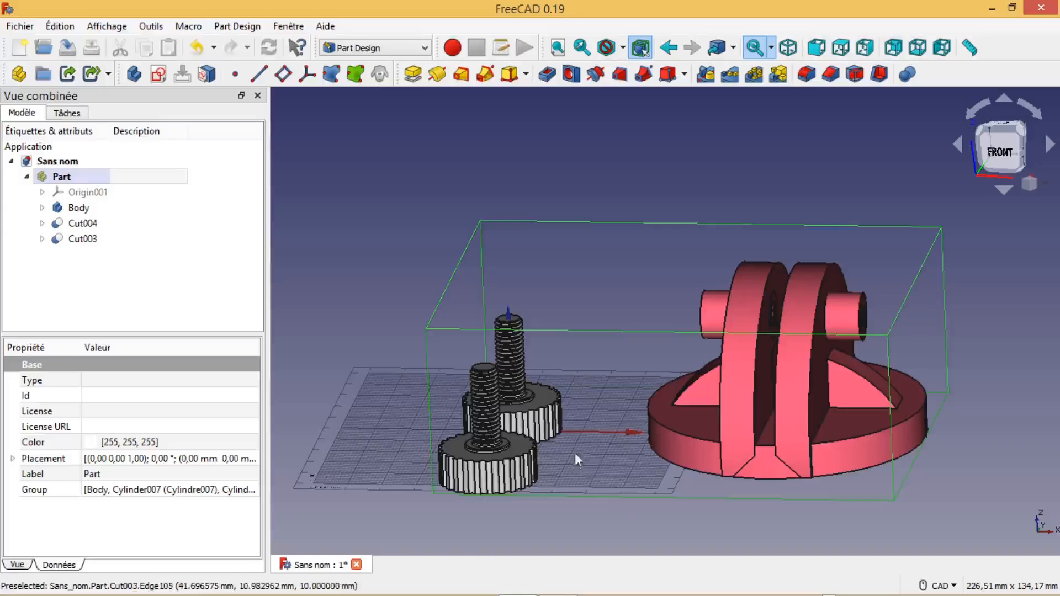
scroll(617, 501, "down", 1)
scroll(618, 498, "up", 1)
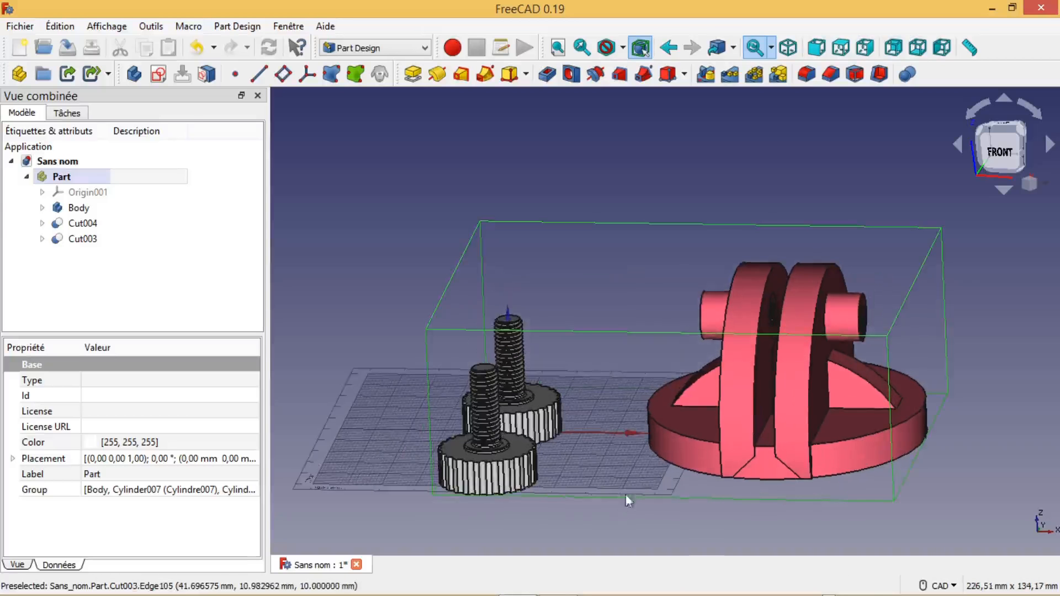
middle_click_drag(1035, 377, 1055, 368)
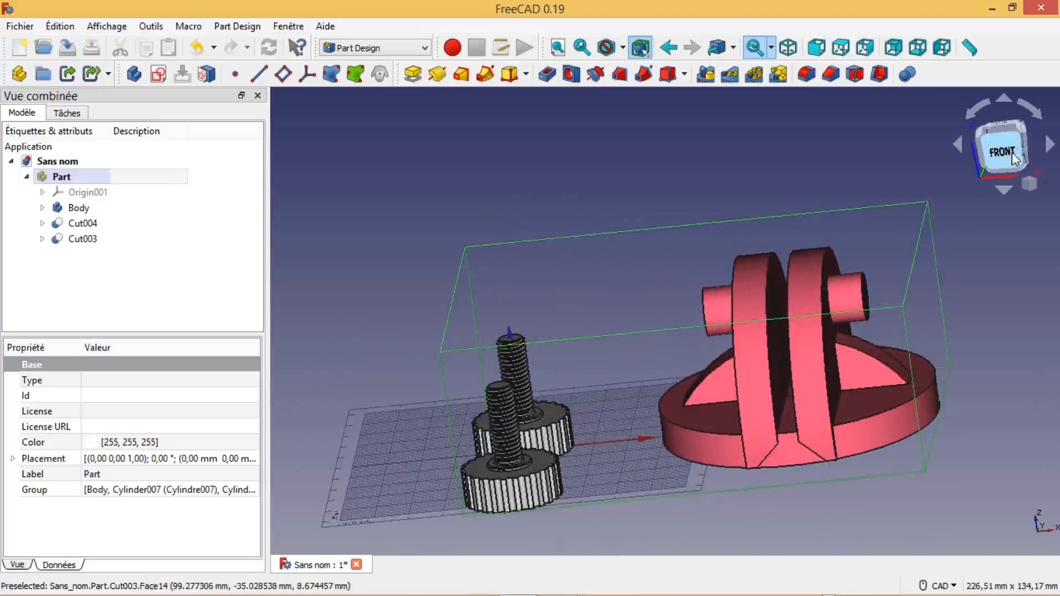
left_click(1012, 155)
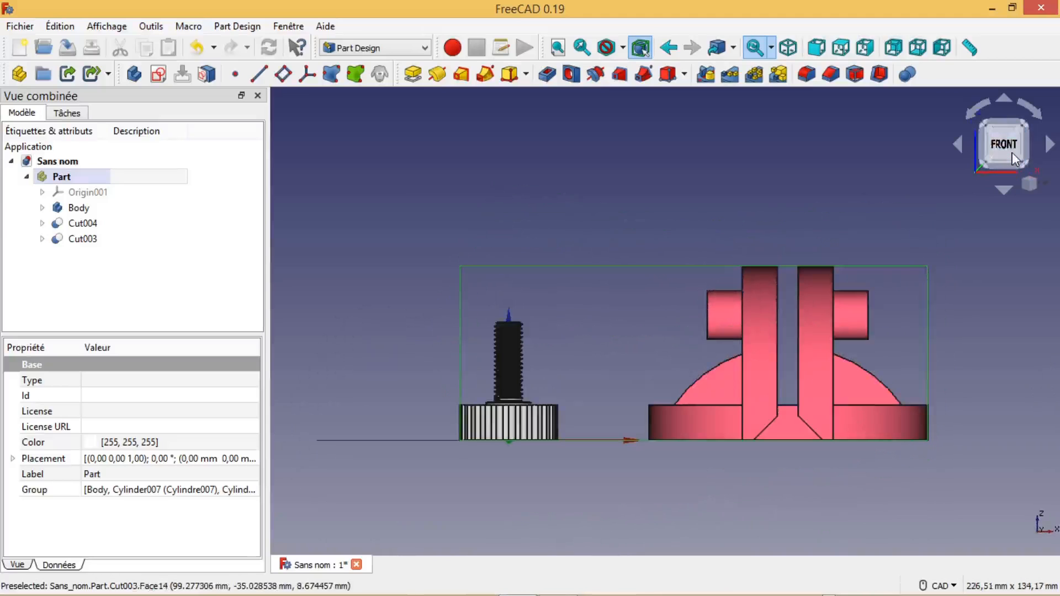